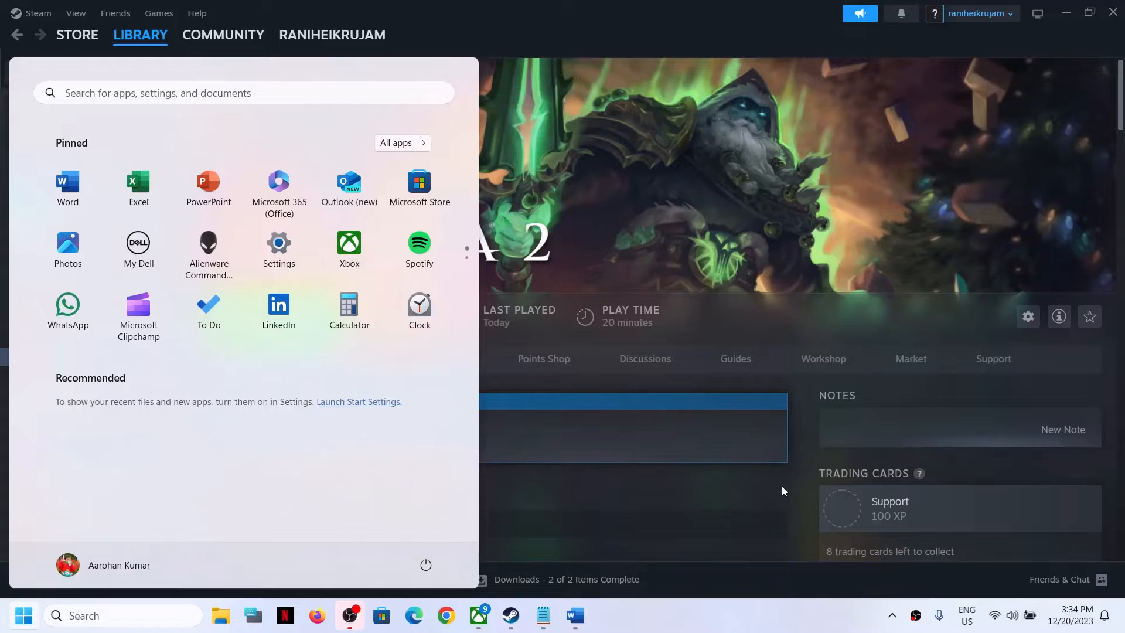
# Step: Review the list of suggested launch options in the Word document
pyautogui.click(574, 615)
pyautogui.moveTo(158, 298); pyautogui.dragTo(562, 299)
pyautogui.moveTo(13, 351); pyautogui.dragTo(170, 534)
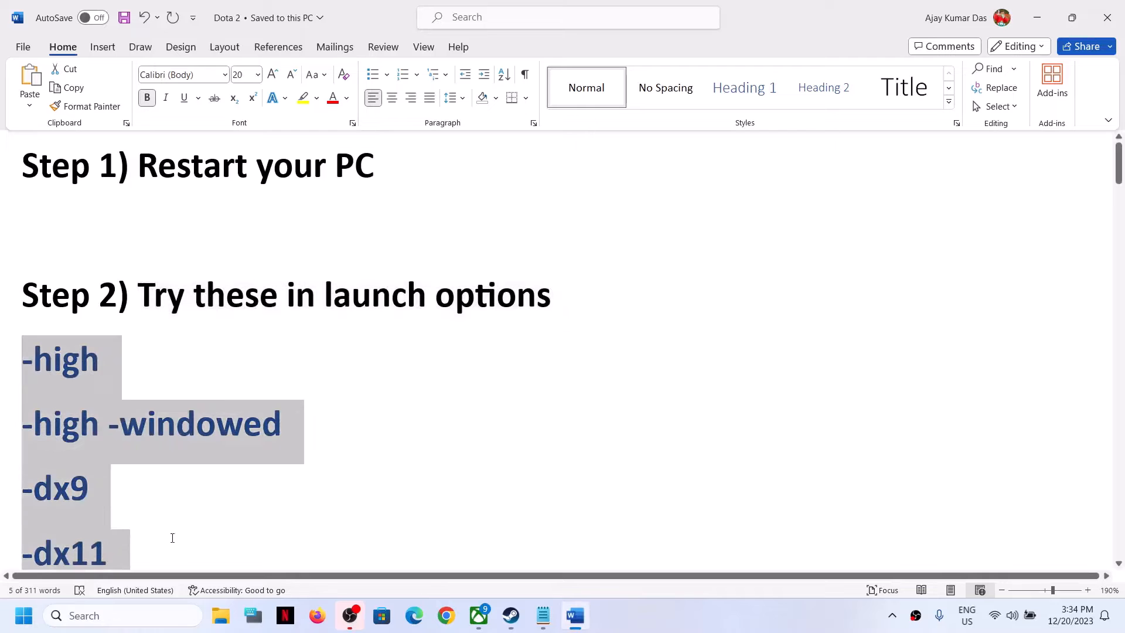
pyautogui.doubleClick(81, 332)
pyautogui.moveTo(18, 352); pyautogui.dragTo(157, 539)
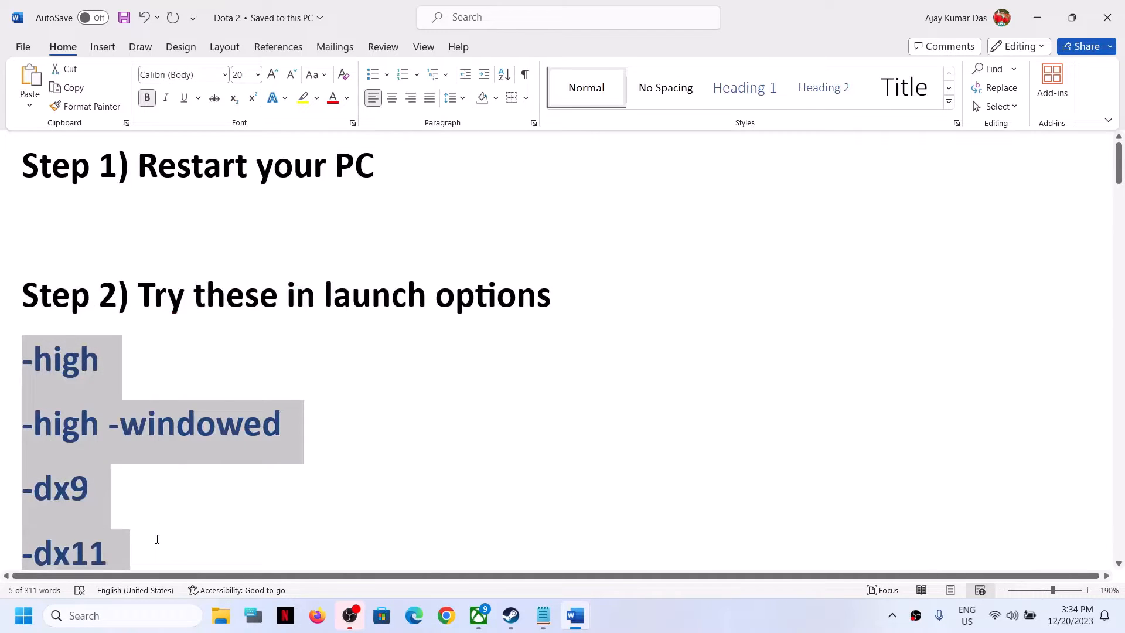
pyautogui.click(201, 351)
pyautogui.hotkey('alt', 'Tab')
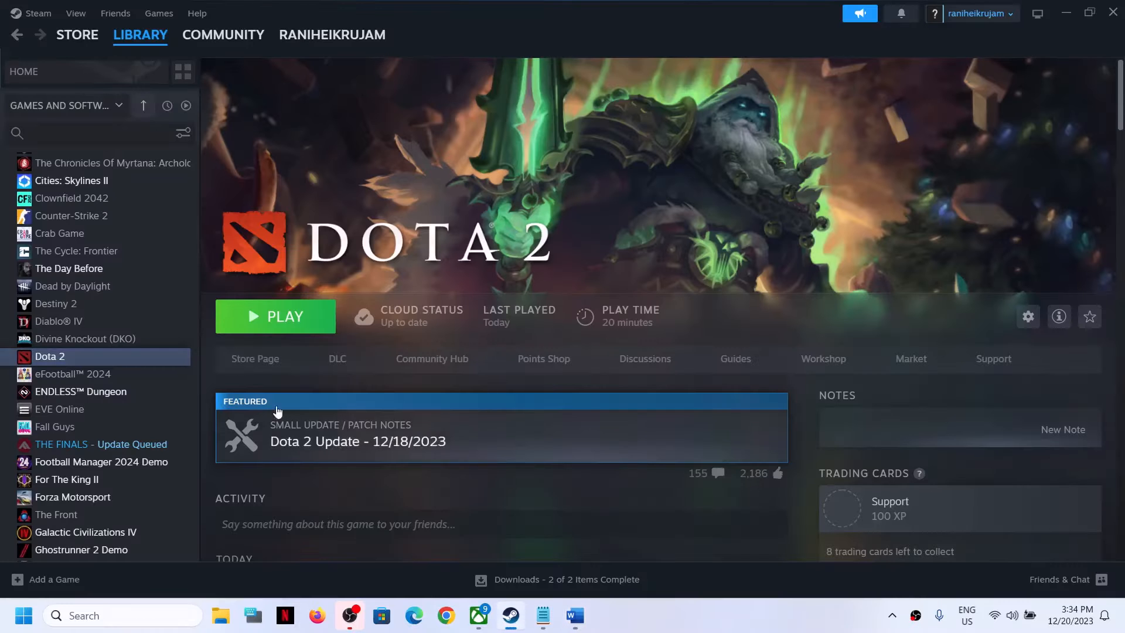
# Step: Open Dota 2's properties, set the launch options to -high, and close the properties window
pyautogui.rightClick(92, 359)
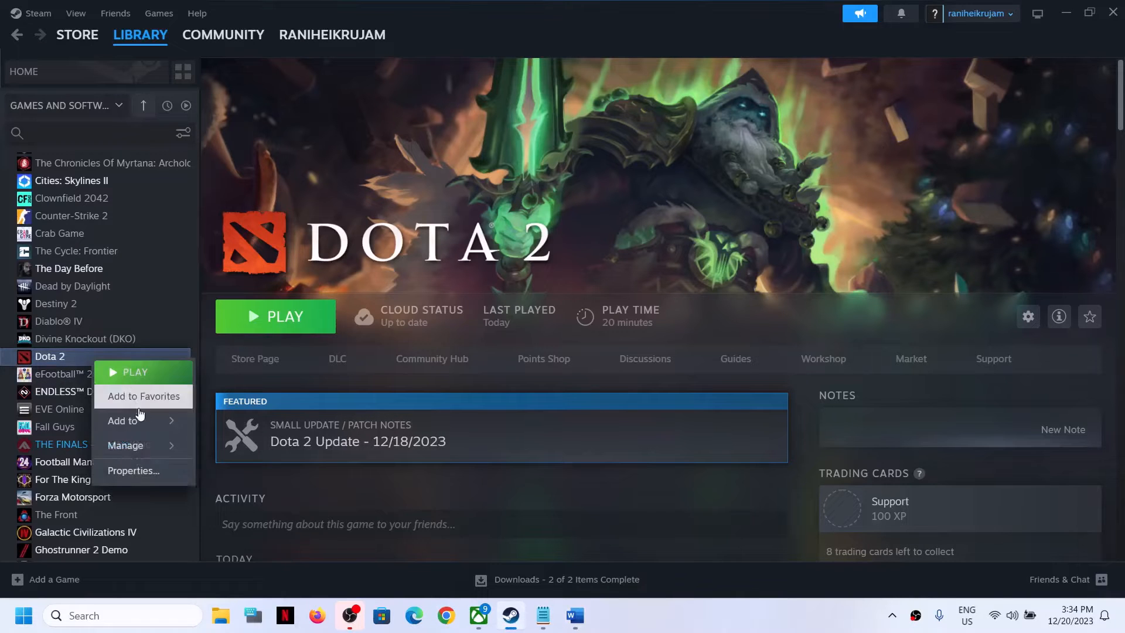
pyautogui.click(133, 472)
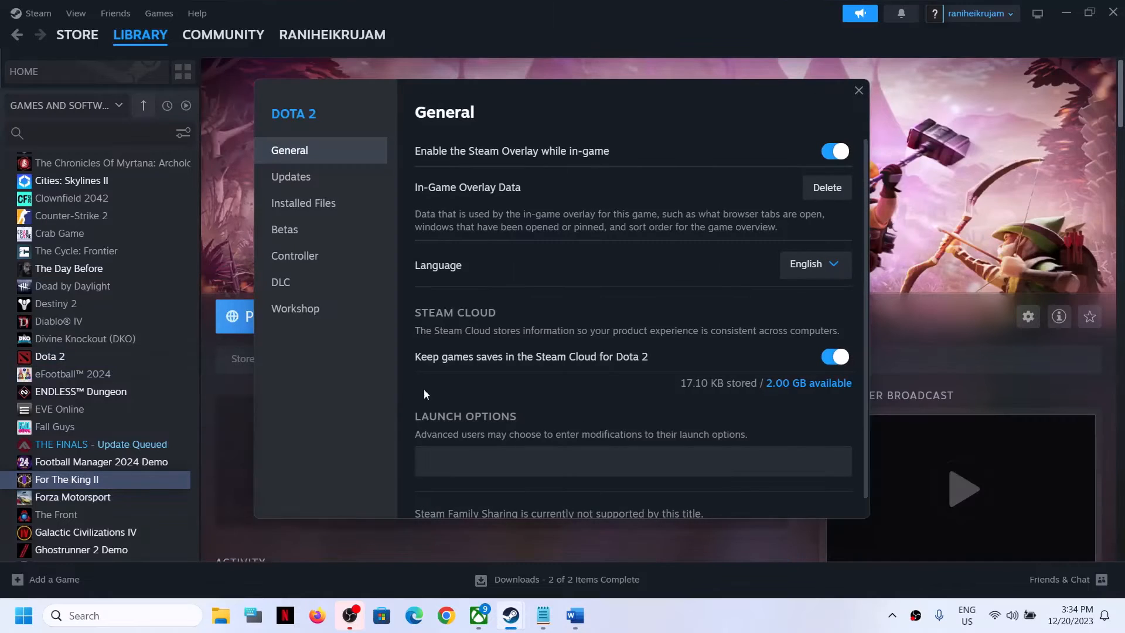
pyautogui.click(91, 357)
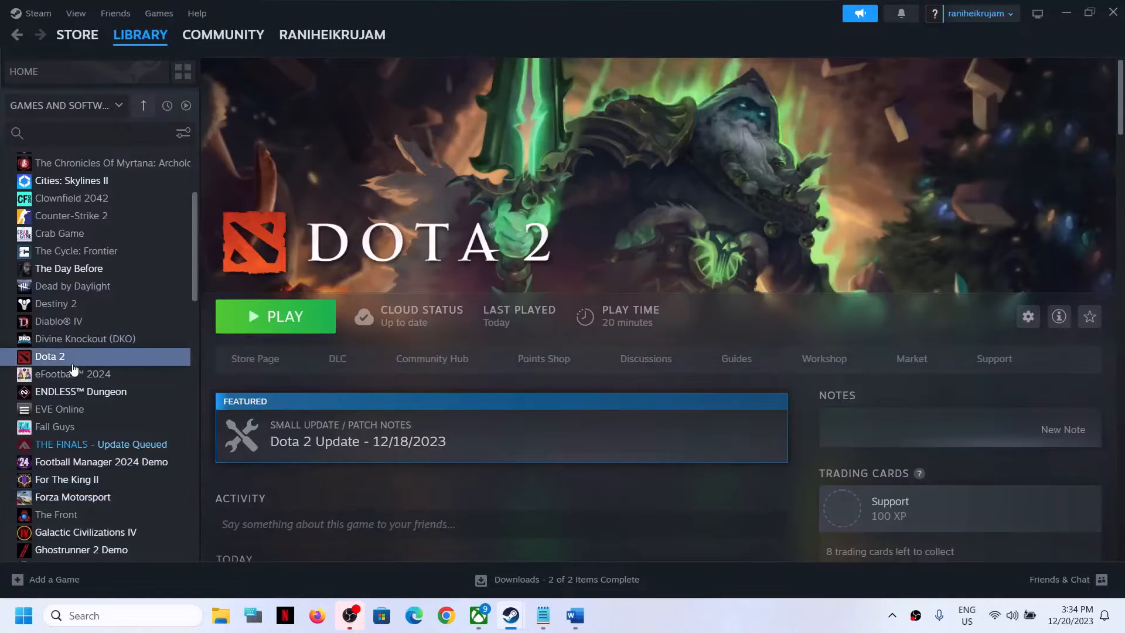
pyautogui.rightClick(75, 357)
pyautogui.click(126, 464)
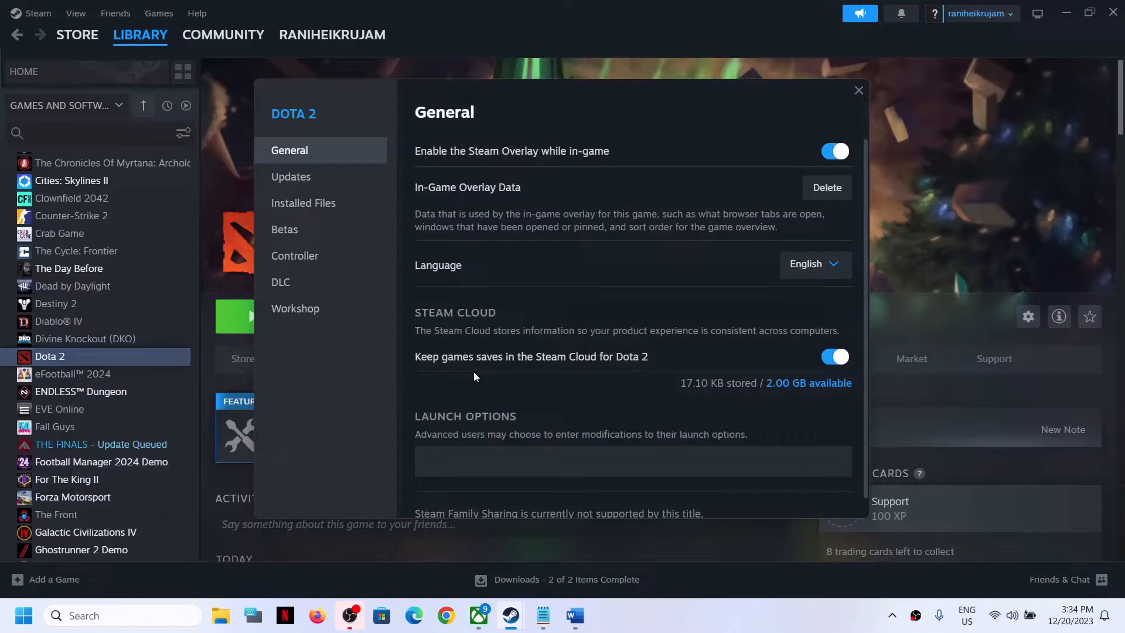
pyautogui.click(464, 466)
pyautogui.write('-h')
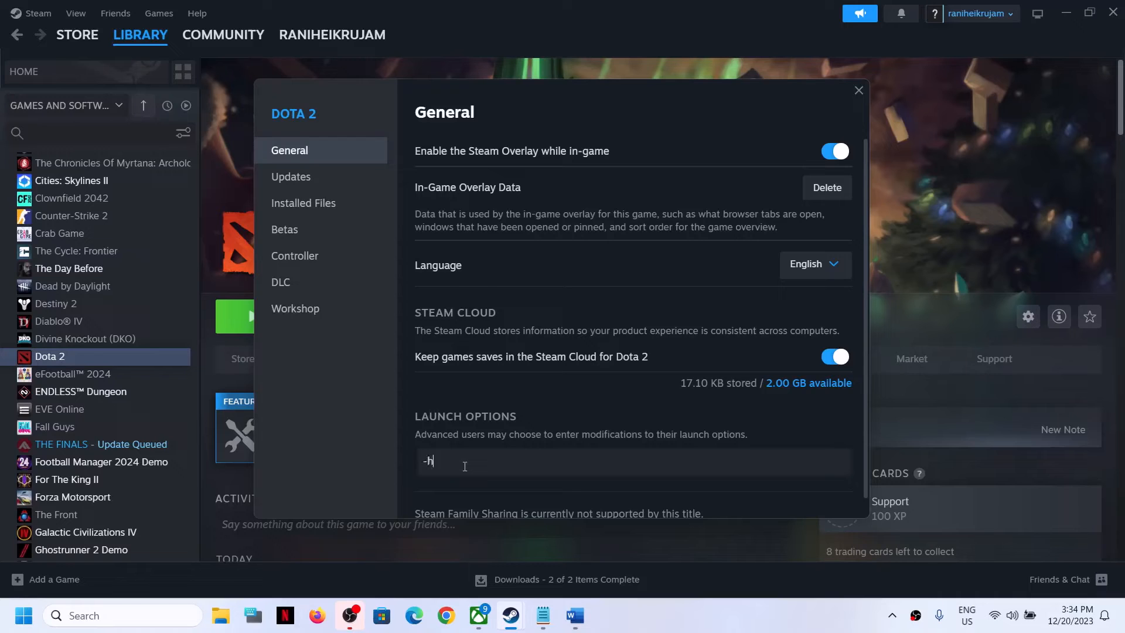
pyautogui.write('igh')
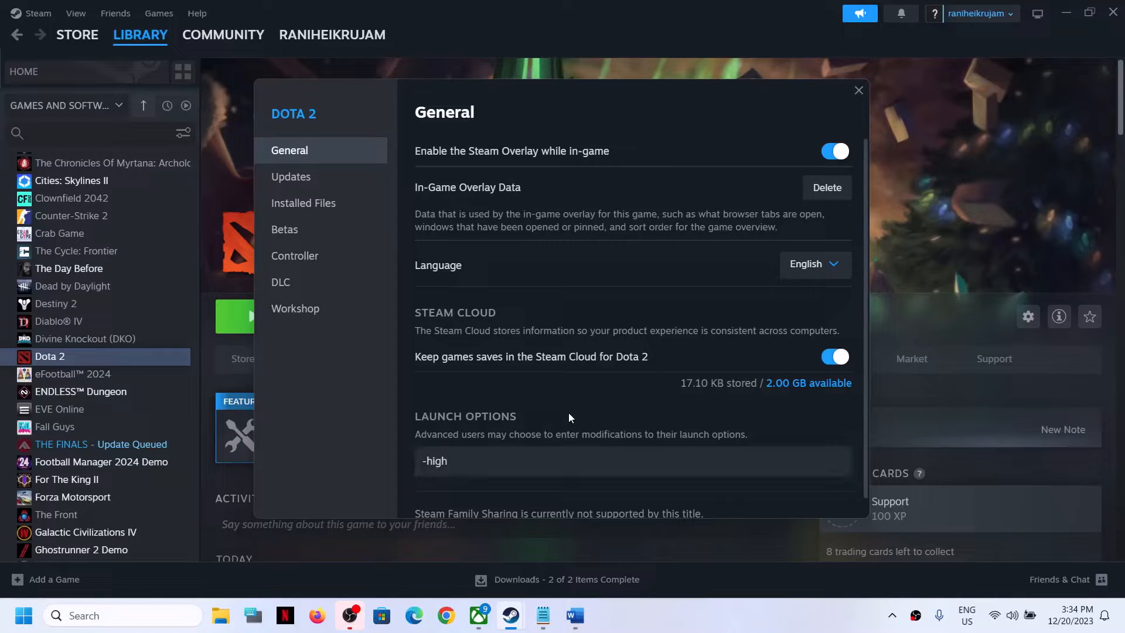
pyautogui.click(859, 92)
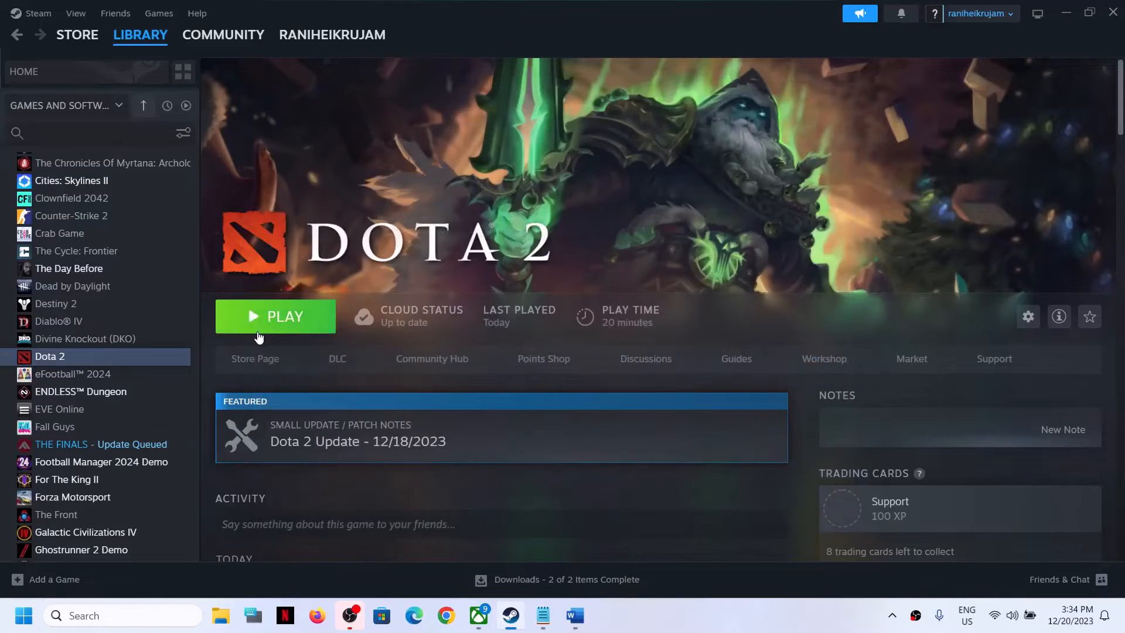
# Step: Change Dota 2's launch options to -high -windowed and close the properties window
pyautogui.click(573, 617)
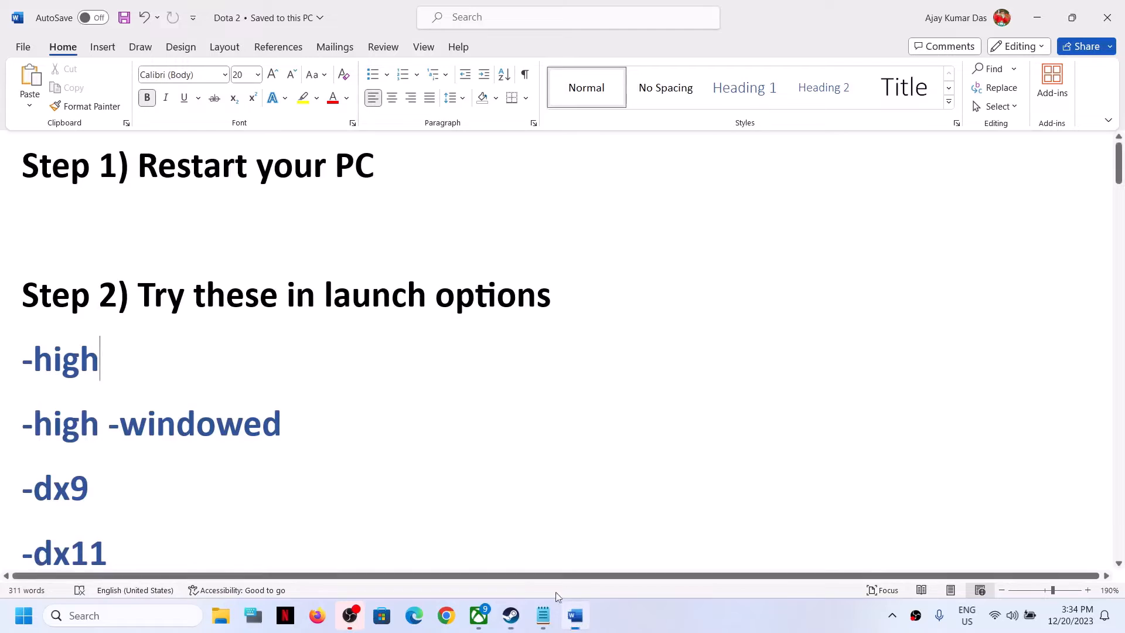
pyautogui.moveTo(288, 425); pyautogui.dragTo(23, 410)
pyautogui.click(1071, 18)
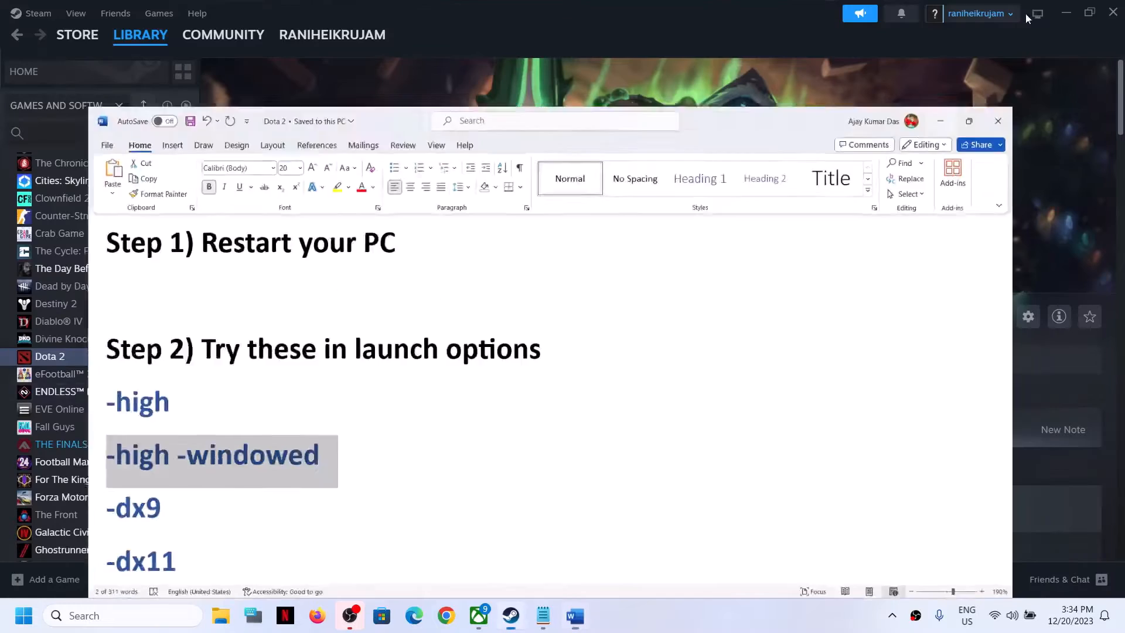
pyautogui.rightClick(106, 355)
pyautogui.click(159, 466)
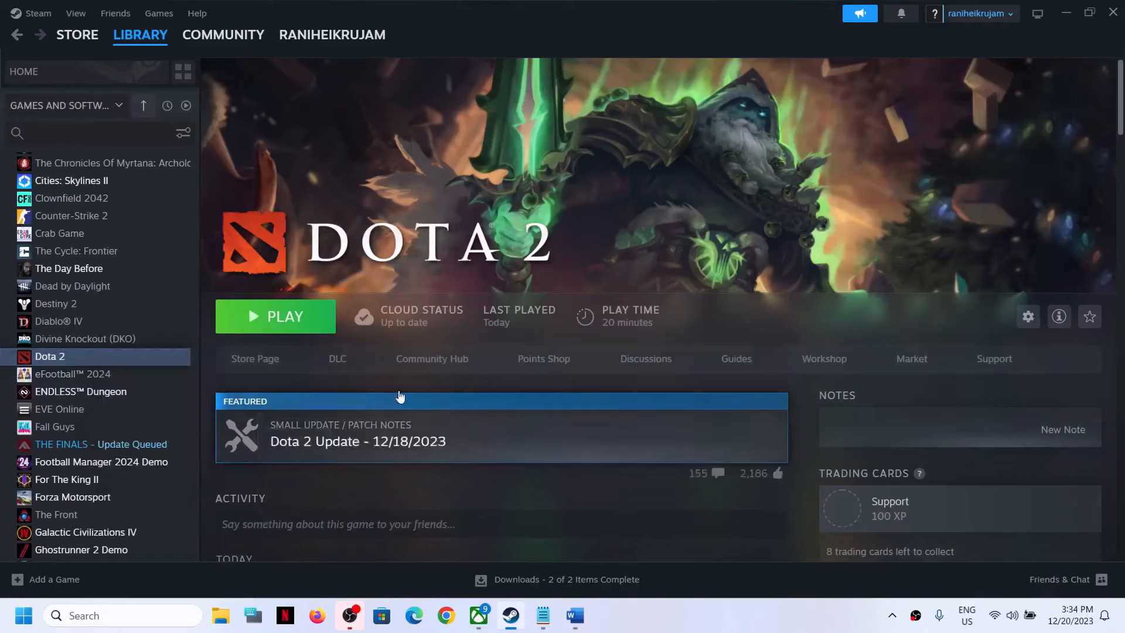
pyautogui.moveTo(455, 461); pyautogui.dragTo(360, 461)
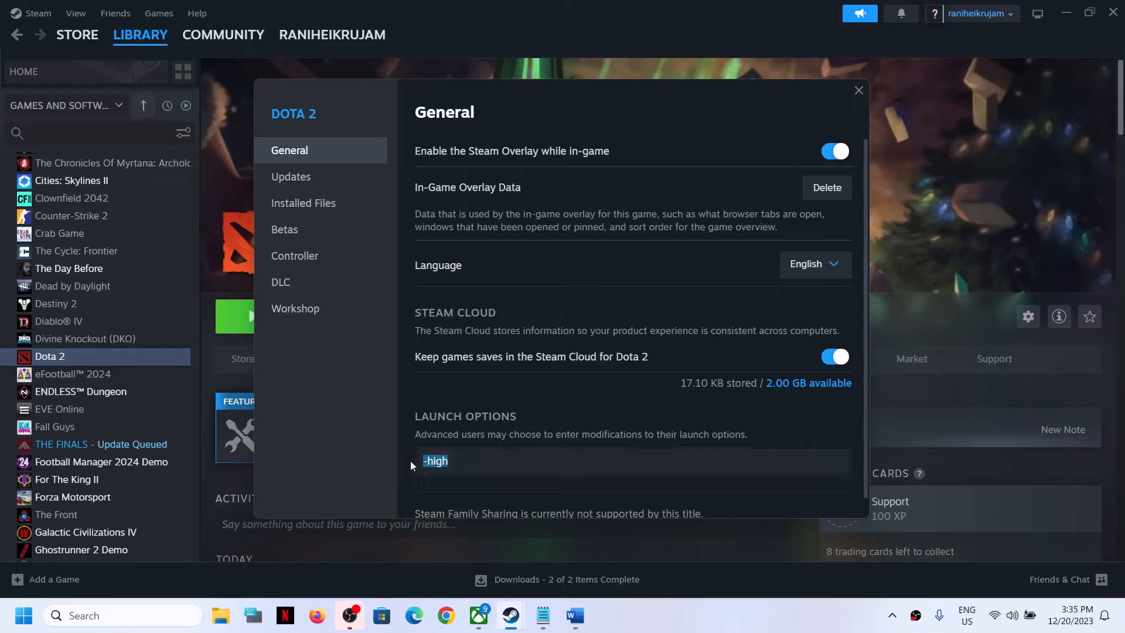
pyautogui.press('End')
pyautogui.write('-windowed')
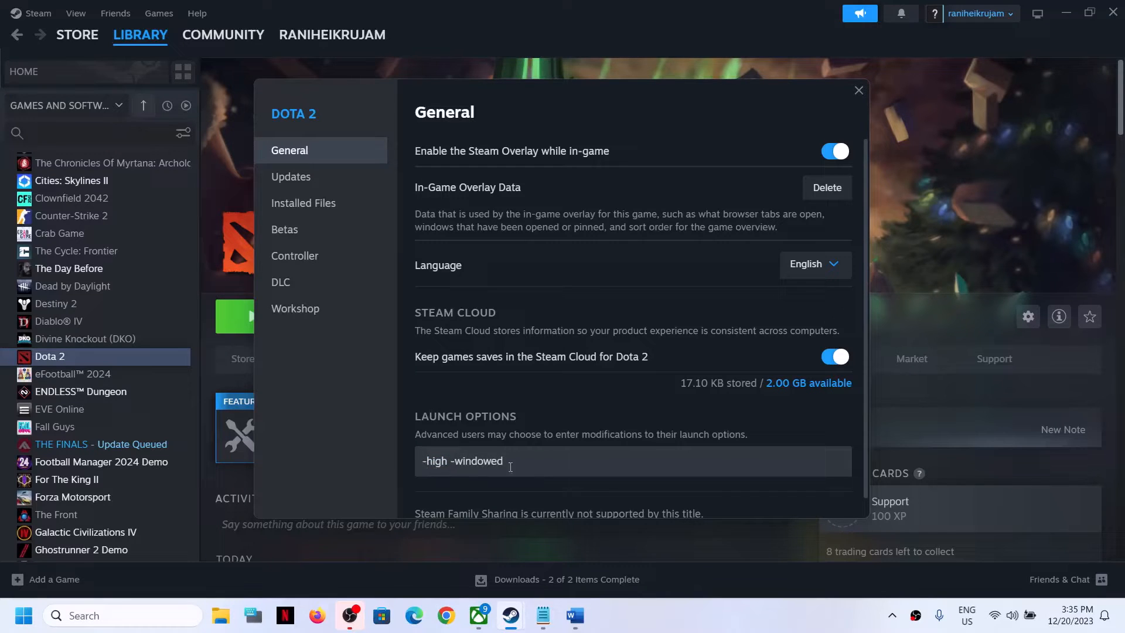
pyautogui.click(857, 91)
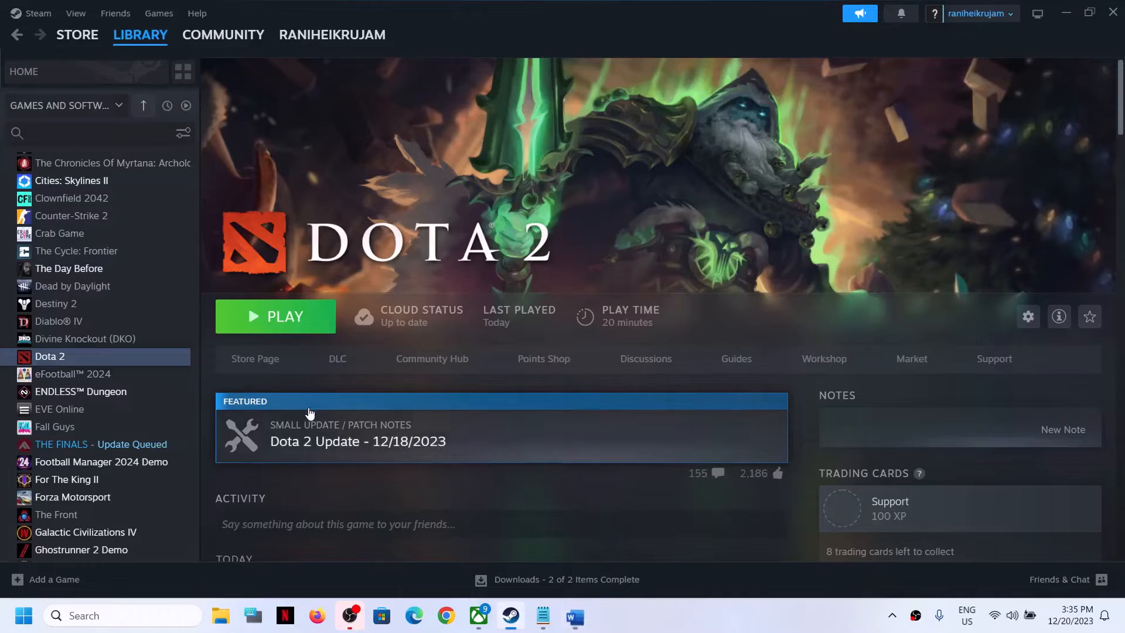
# Step: Replace Dota 2's launch options with -dx9 and close the properties window
pyautogui.click(573, 614)
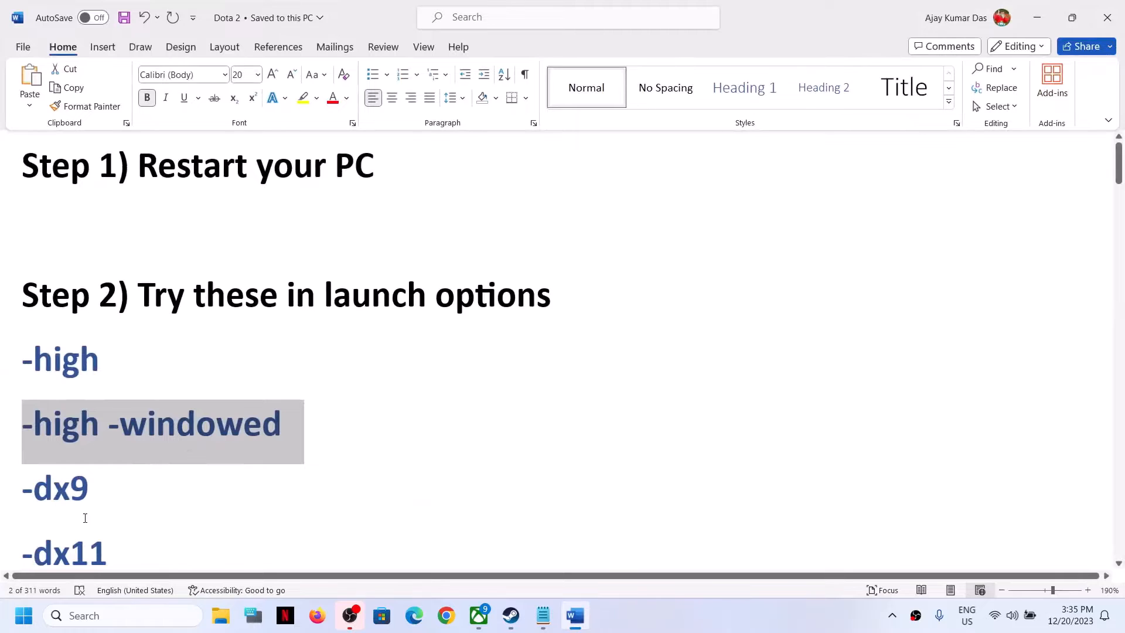
pyautogui.hotkey('alt', 'Tab')
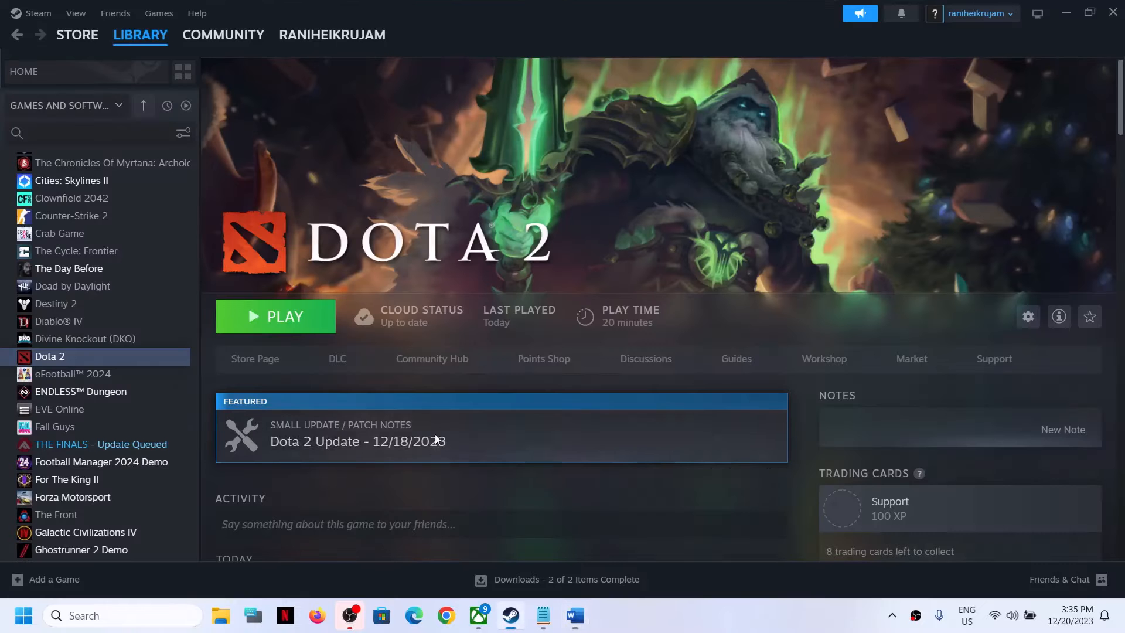
pyautogui.rightClick(72, 358)
pyautogui.click(168, 468)
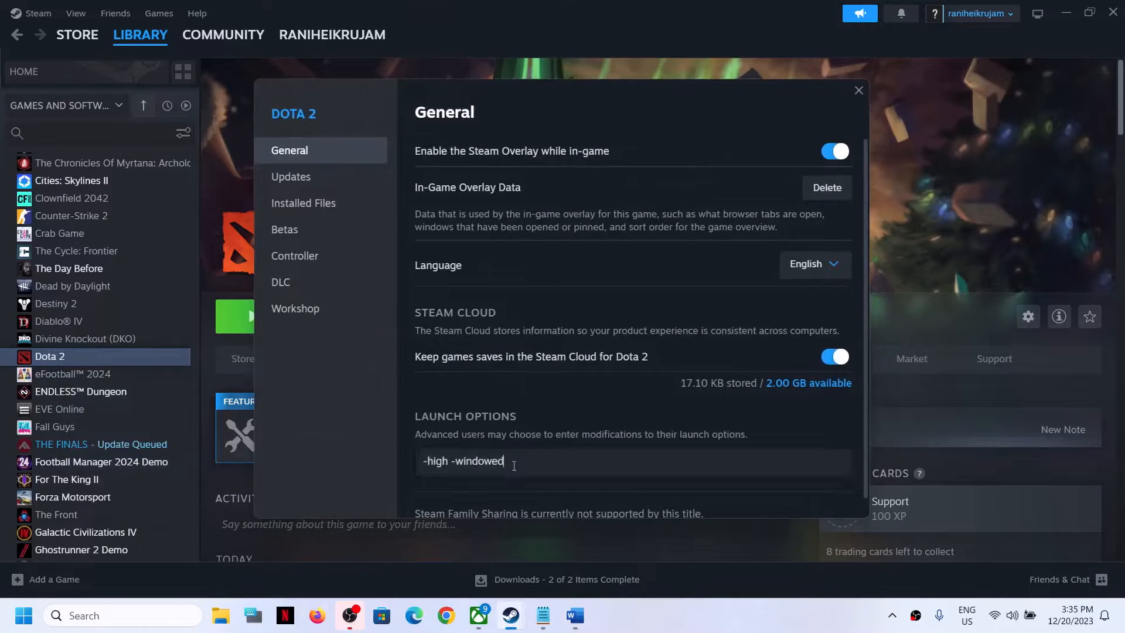
pyautogui.tripleClick(812, 470)
pyautogui.write('-dx9')
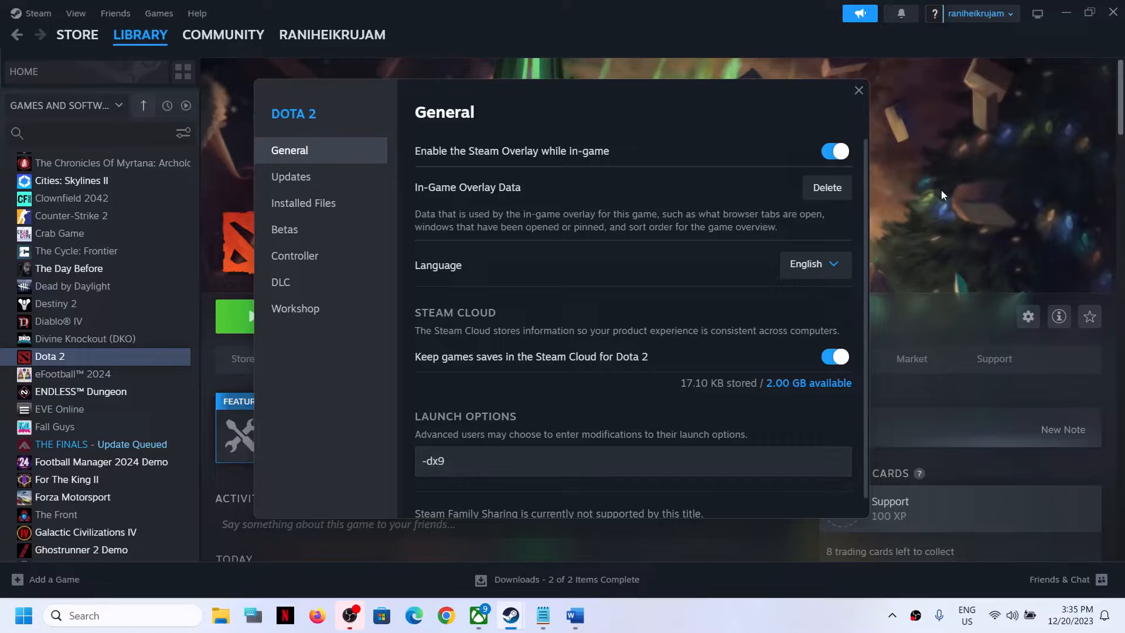
pyautogui.click(857, 90)
# Step: Replace Dota 2's launch options with -dx11 and close the properties window
pyautogui.click(575, 615)
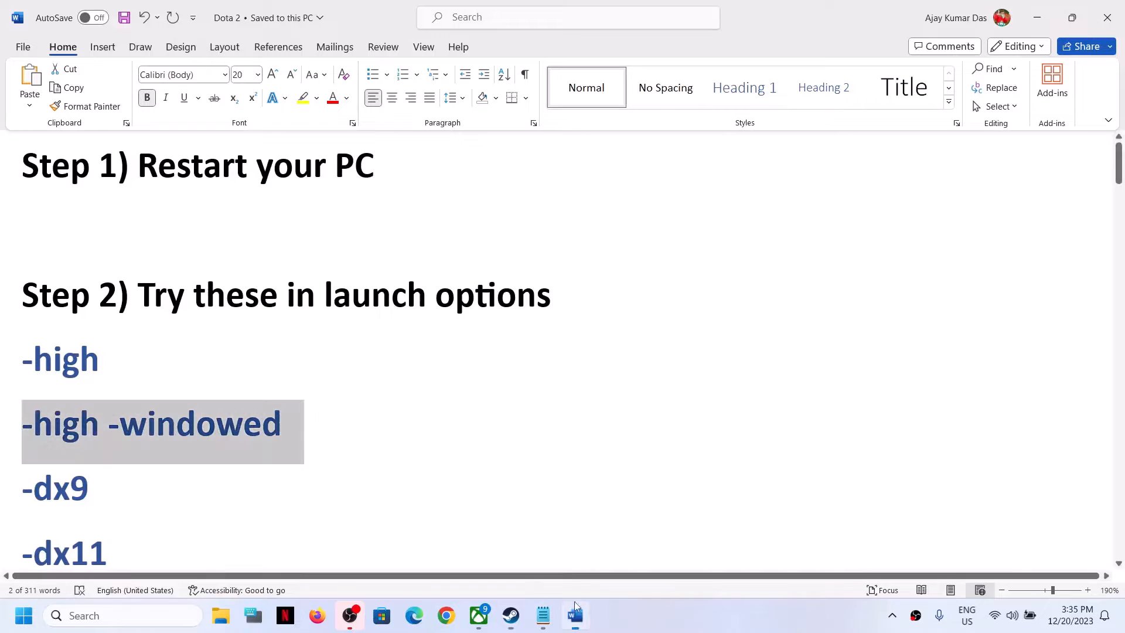
pyautogui.click(1036, 18)
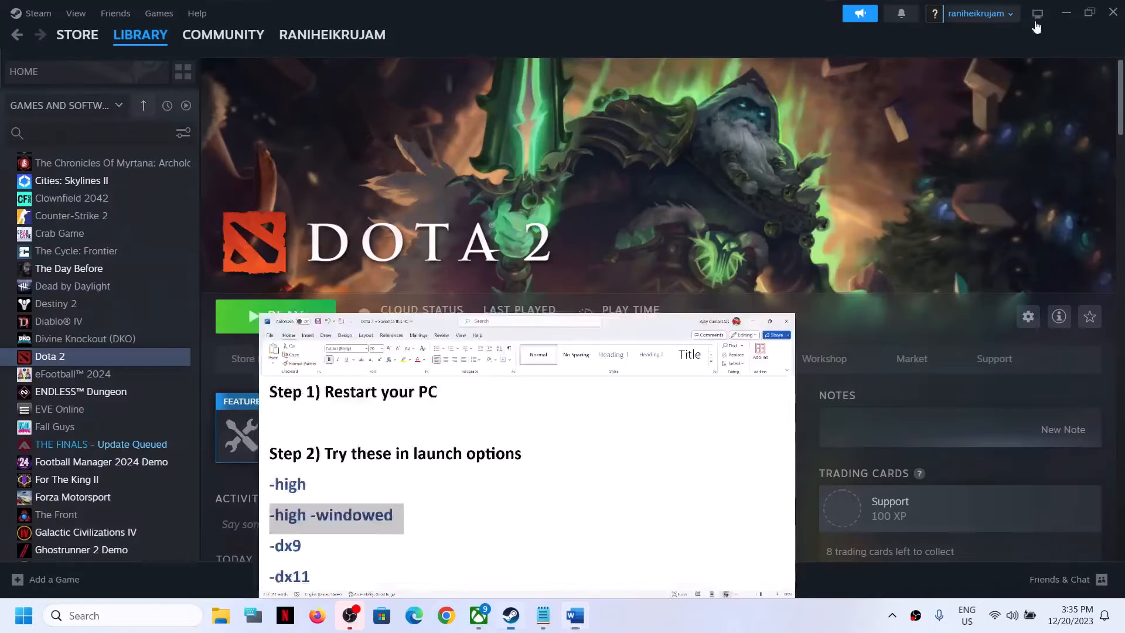
pyautogui.rightClick(86, 363)
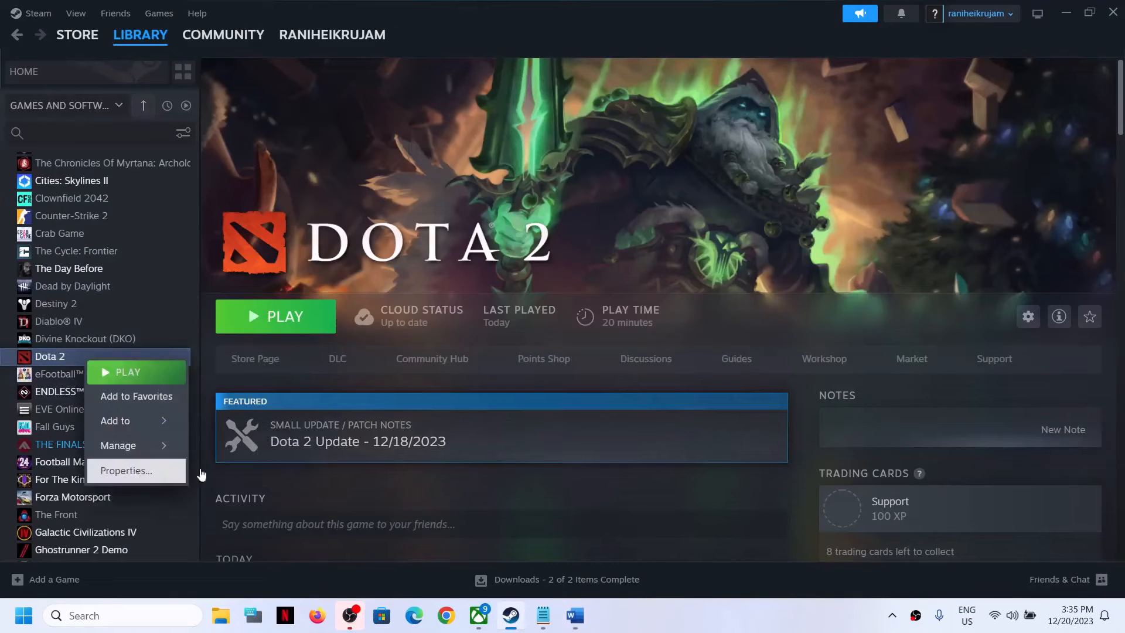
pyautogui.click(169, 470)
pyautogui.press('BackSpace')
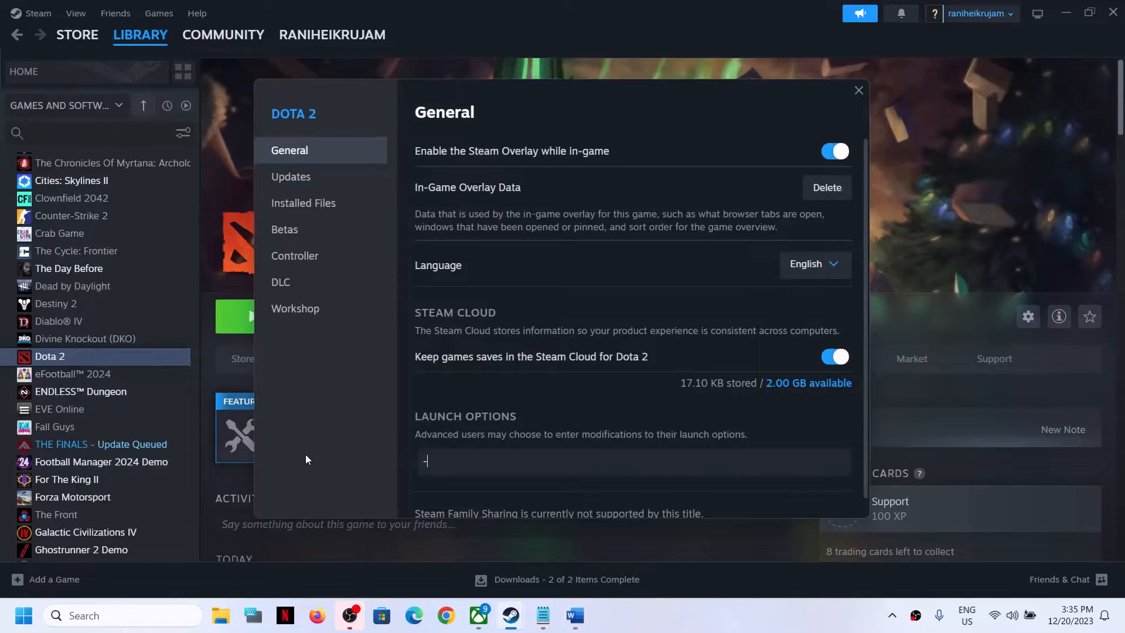
pyautogui.write('-dx11')
pyautogui.click(859, 90)
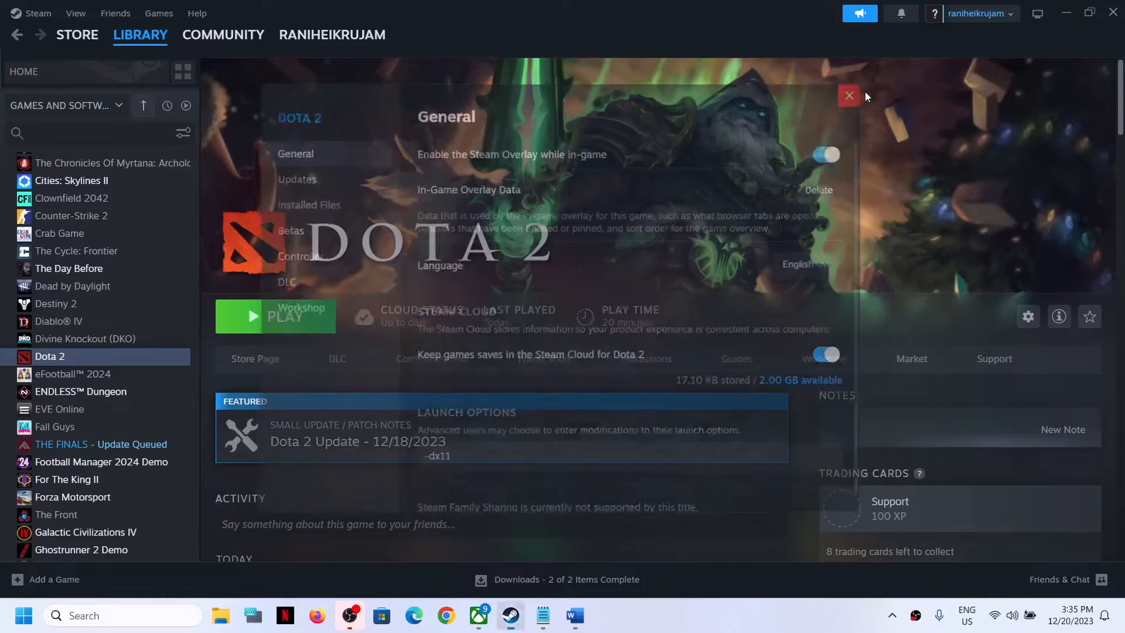
# Step: Replace Dota 2's launch options with -dx12 and close the properties window
pyautogui.rightClick(96, 361)
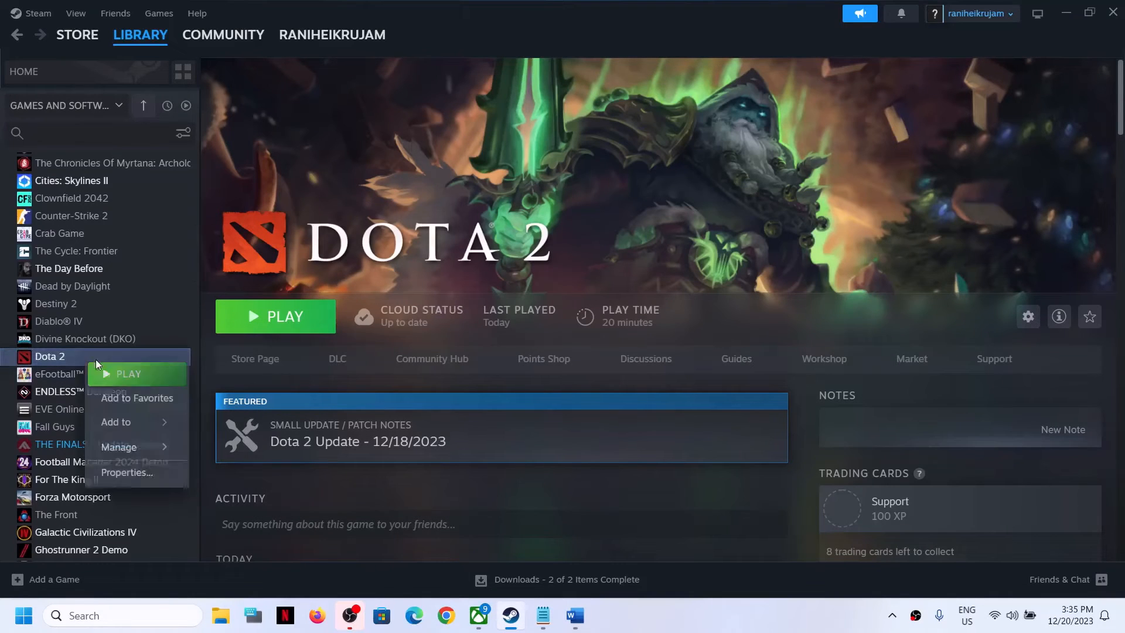
pyautogui.click(141, 474)
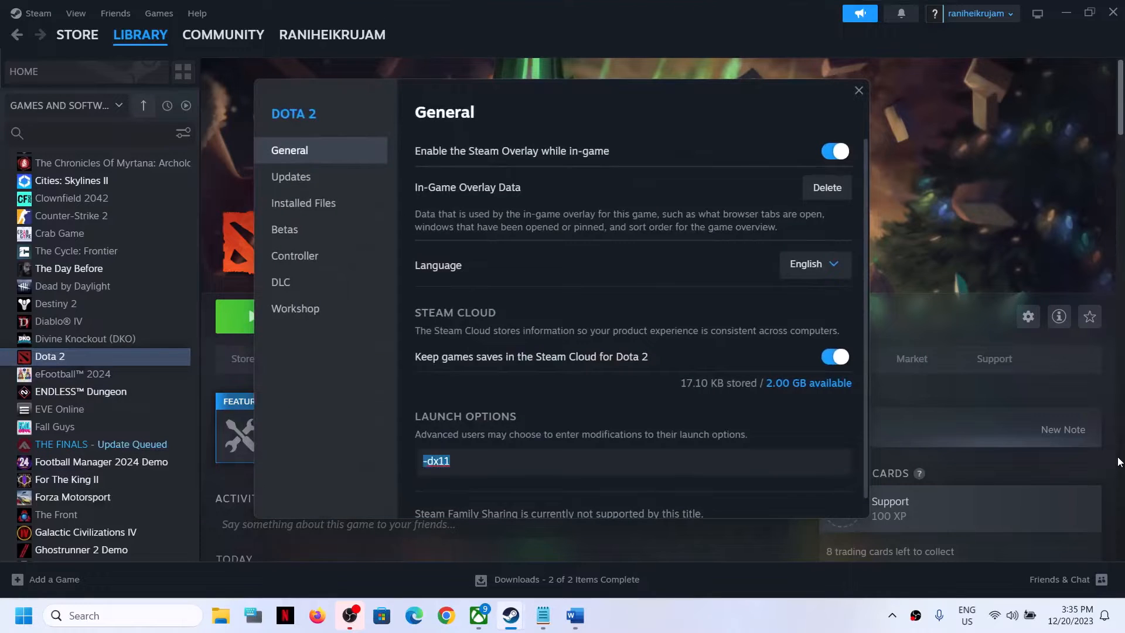
pyautogui.write('-')
pyautogui.click(859, 90)
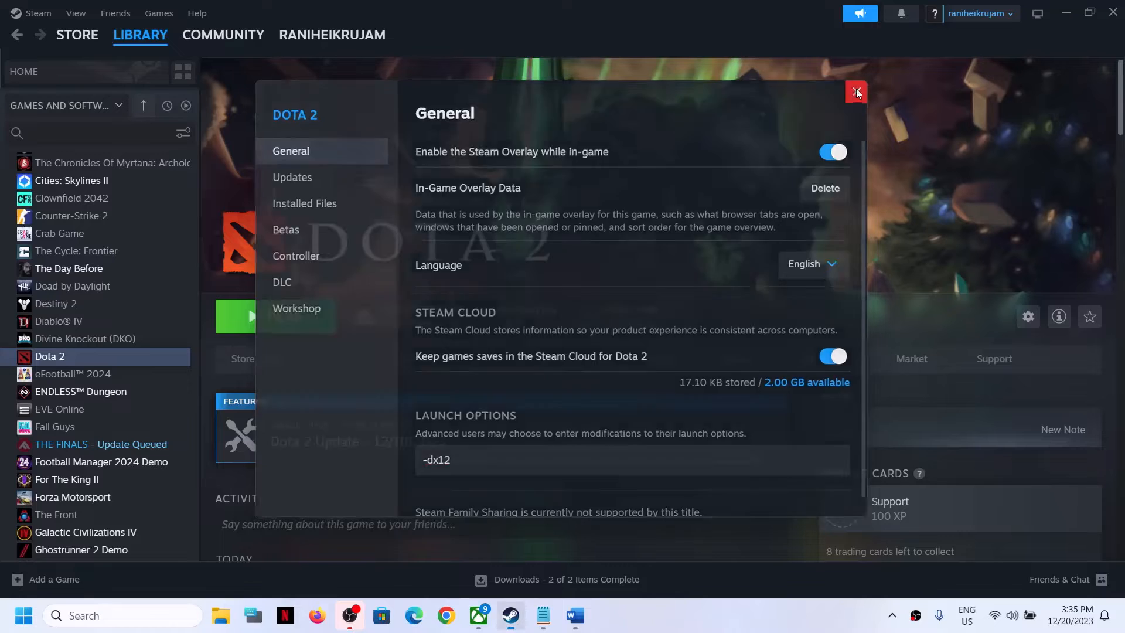
# Step: Copy the -autoconfig option from further down the document's list
pyautogui.click(574, 615)
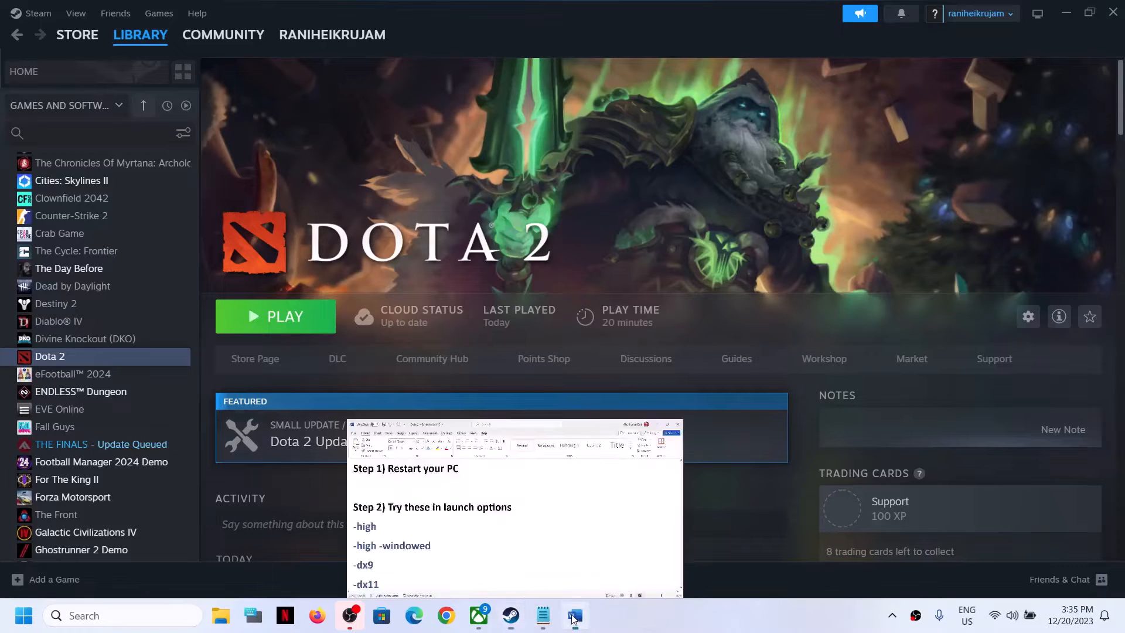
pyautogui.scroll(-5, 168, 437)
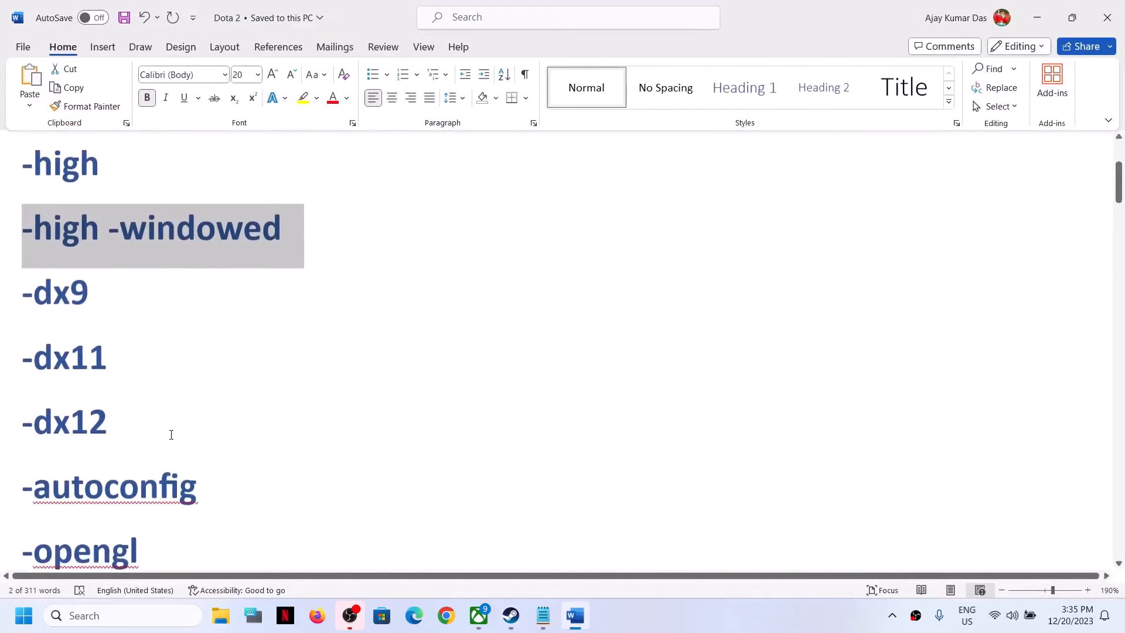
pyautogui.scroll(-2, 173, 429)
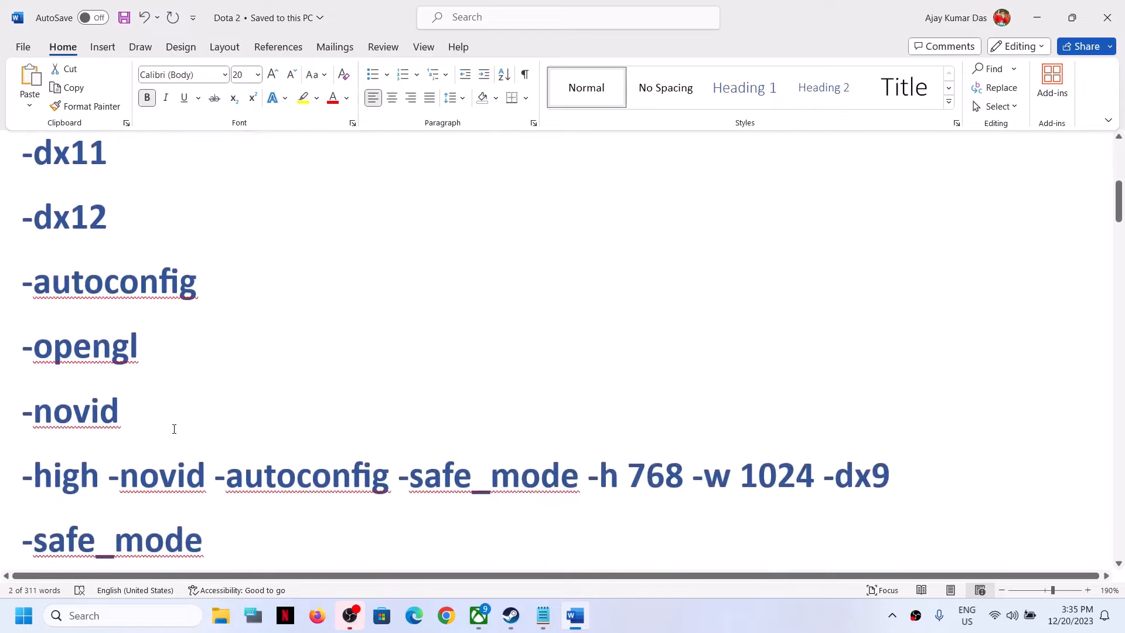
pyautogui.scroll(-1, 176, 428)
pyautogui.scroll(2, 196, 434)
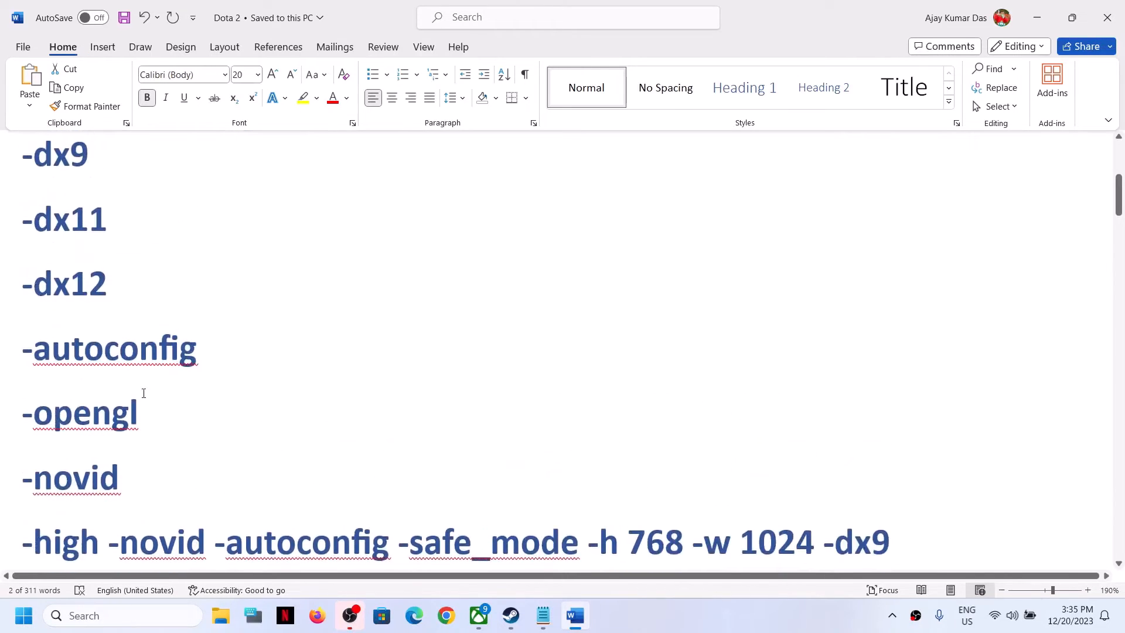
pyautogui.moveTo(207, 350); pyautogui.dragTo(20, 343)
pyautogui.hotkey('ctrl', 'c')
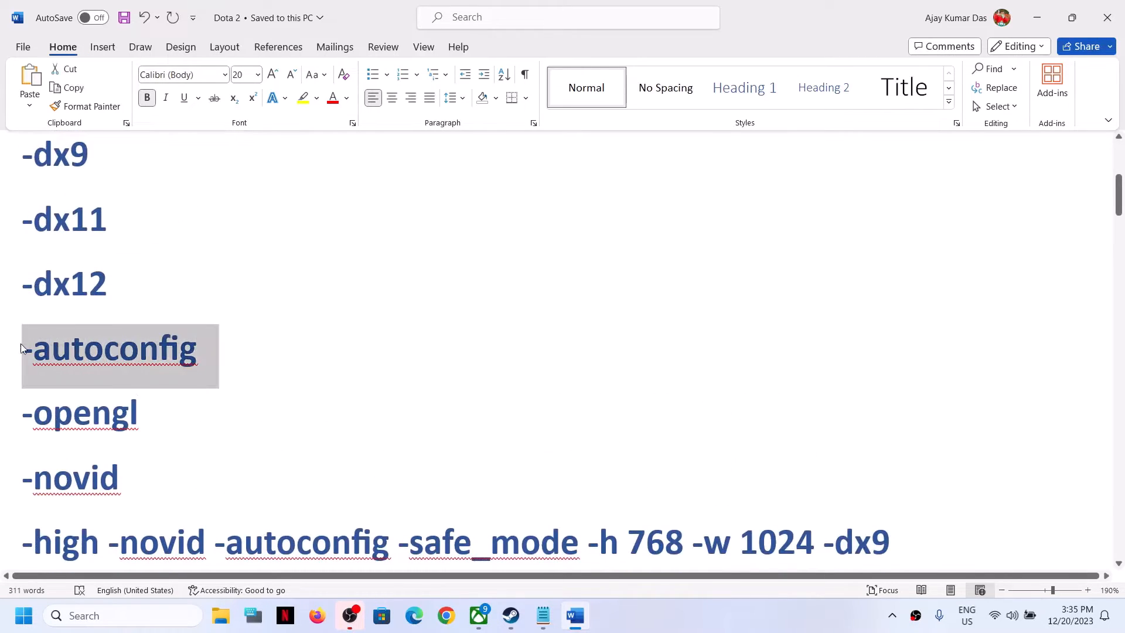
# Step: Replace Dota 2's launch options with -autoconfig and close the properties window
pyautogui.hotkey('alt', 'Tab')
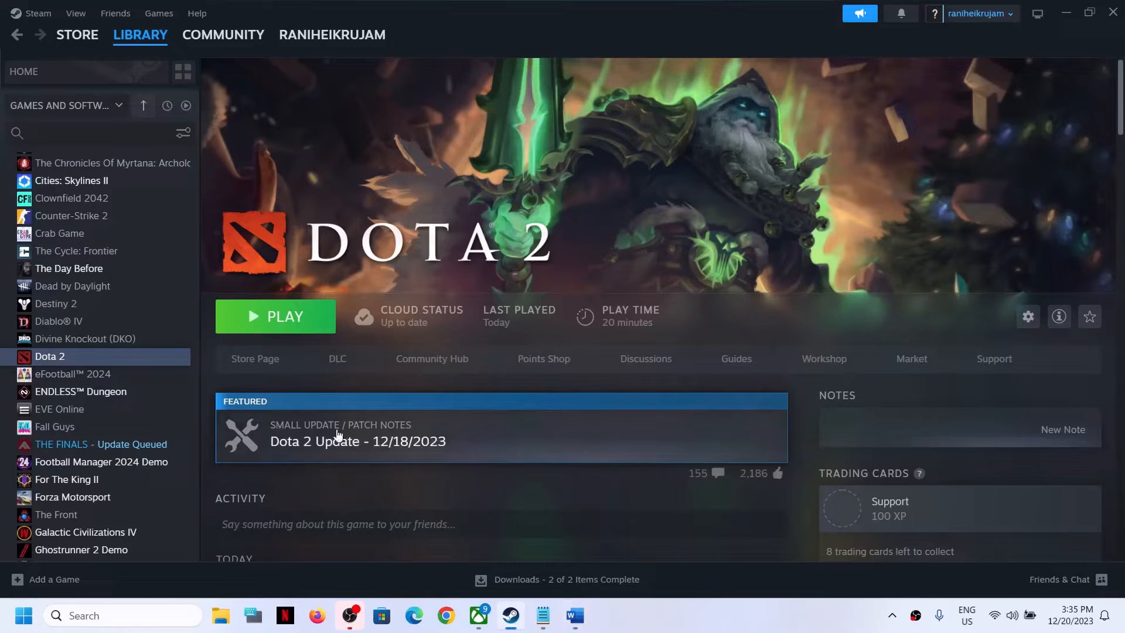
pyautogui.rightClick(135, 358)
pyautogui.click(156, 465)
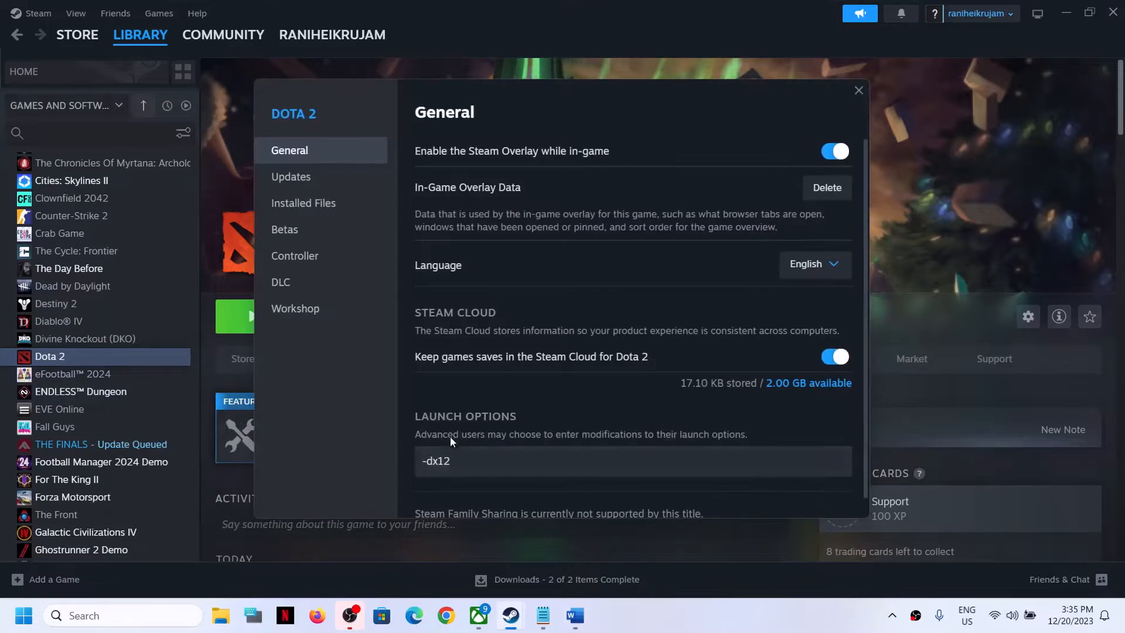
pyautogui.click(465, 455)
pyautogui.hotkey('ctrl', 'a')
pyautogui.hotkey('ctrl', 'v')
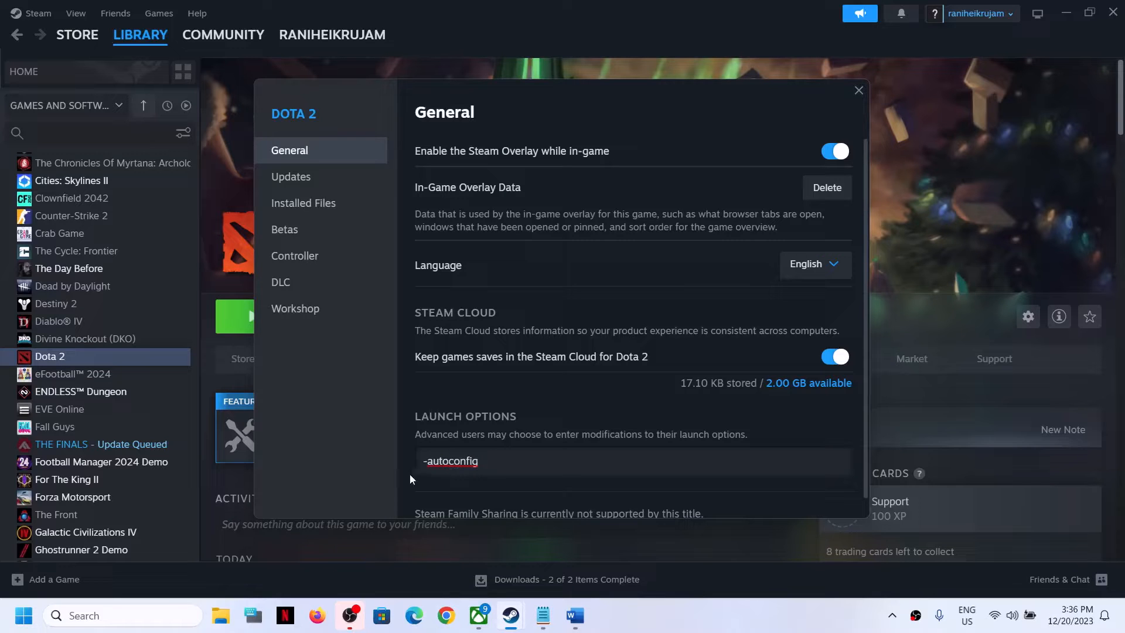
pyautogui.click(755, 95)
pyautogui.click(858, 91)
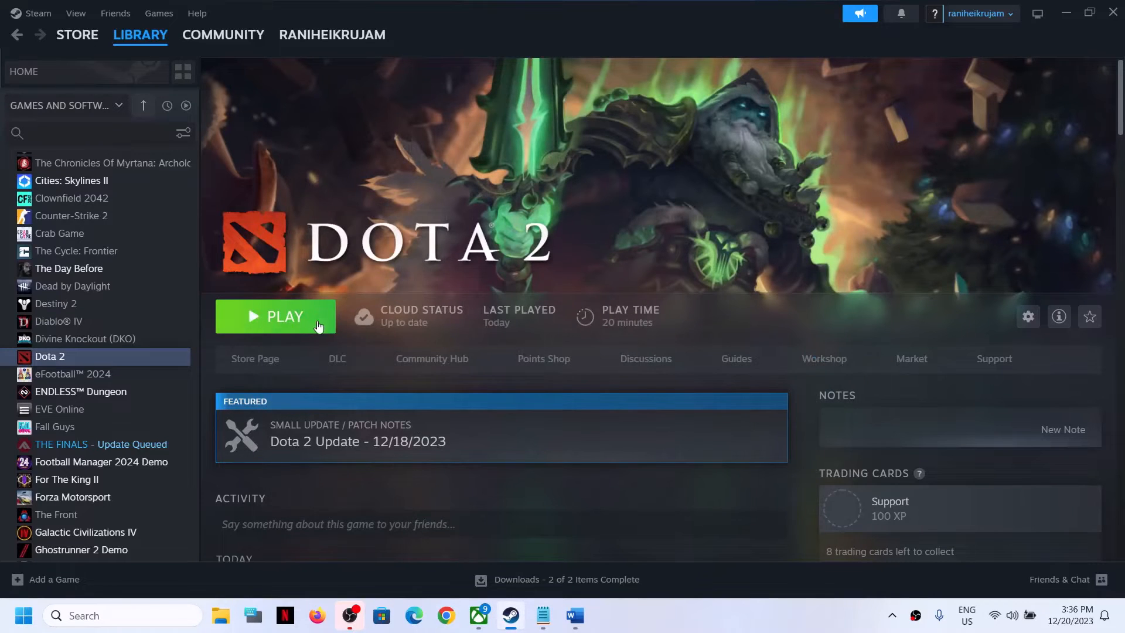
# Step: Copy -opengl from the document's list, replace Dota 2's launch options with it, and close the properties window
pyautogui.hotkey('alt', 'Tab')
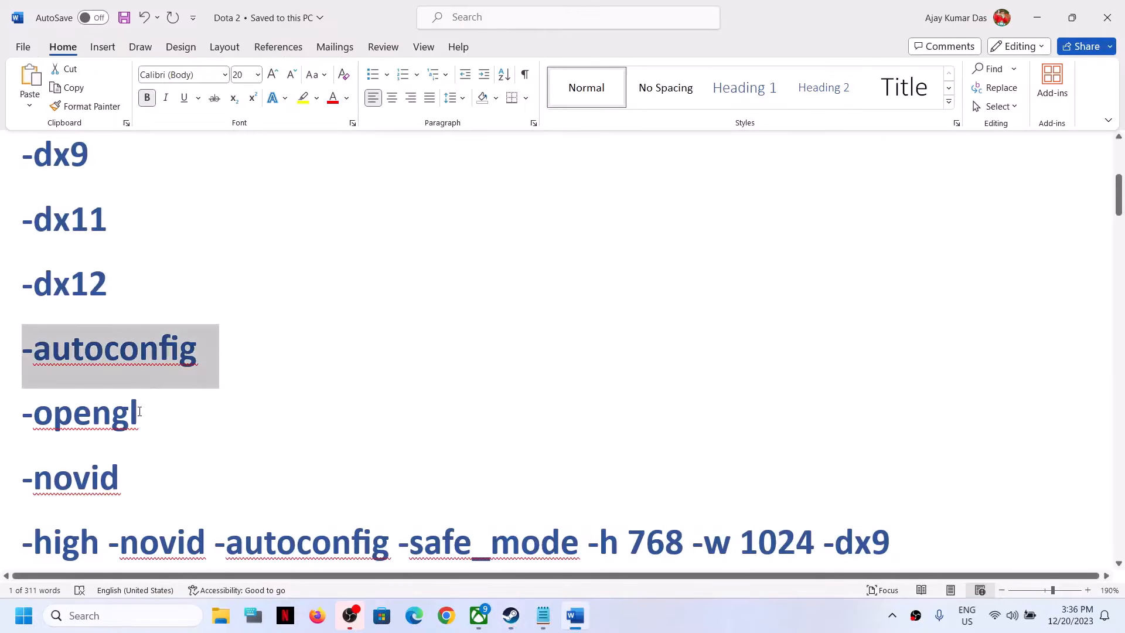
pyautogui.moveTo(140, 410); pyautogui.dragTo(2, 410)
pyautogui.hotkey('ctrl', 'c')
pyautogui.hotkey('alt', 'Tab')
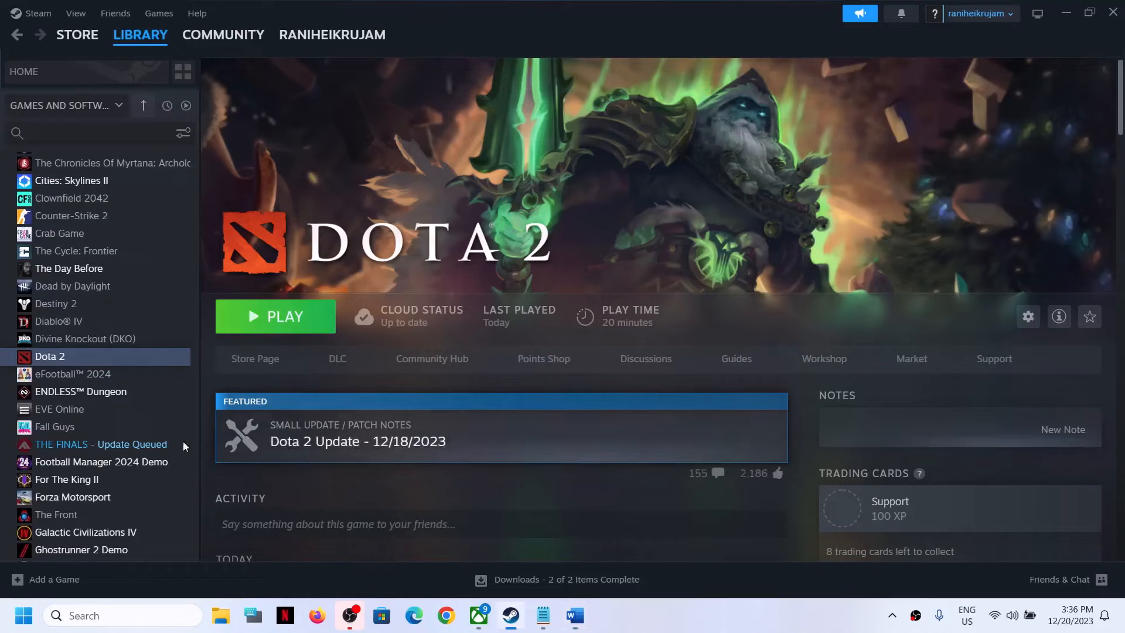
pyautogui.rightClick(71, 356)
pyautogui.click(111, 464)
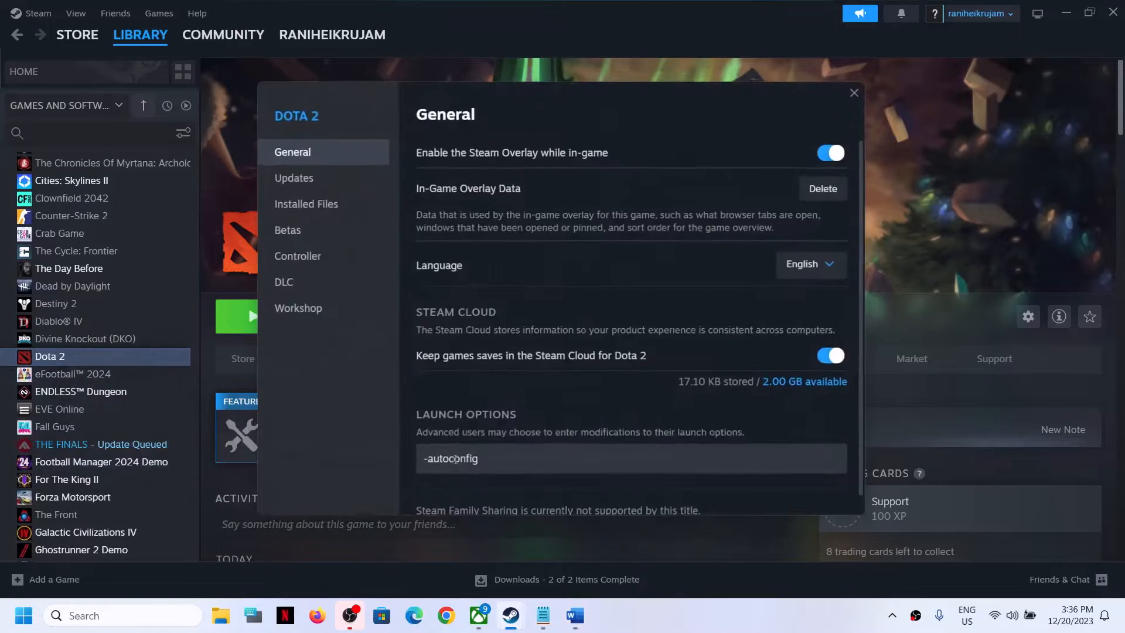
pyautogui.tripleClick(521, 470)
pyautogui.hotkey('ctrl', 'v')
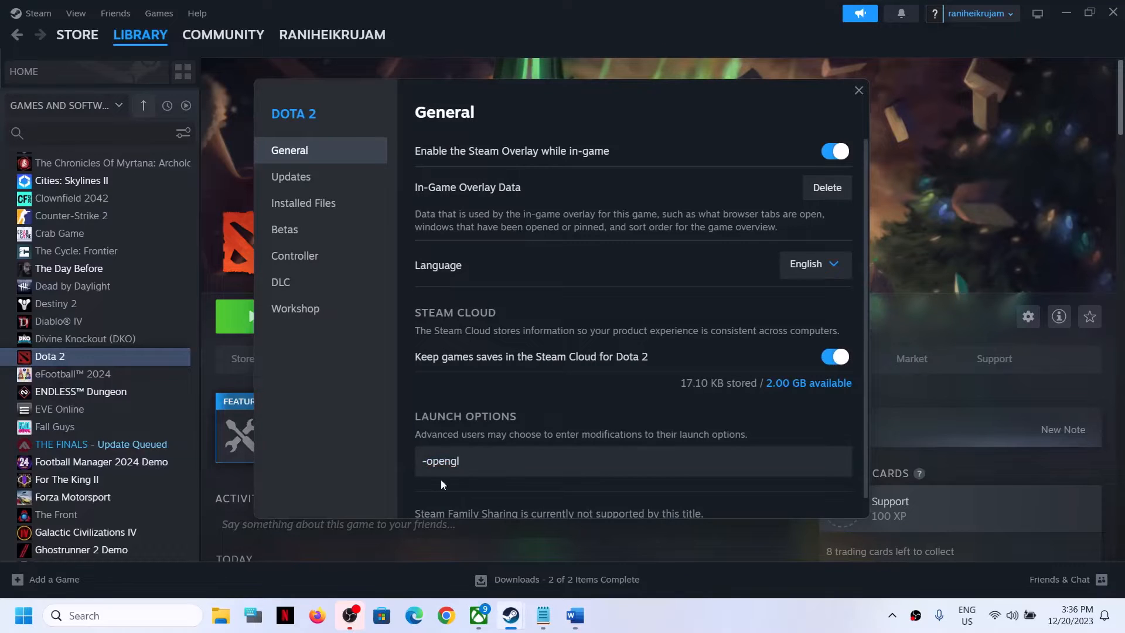
pyautogui.click(858, 90)
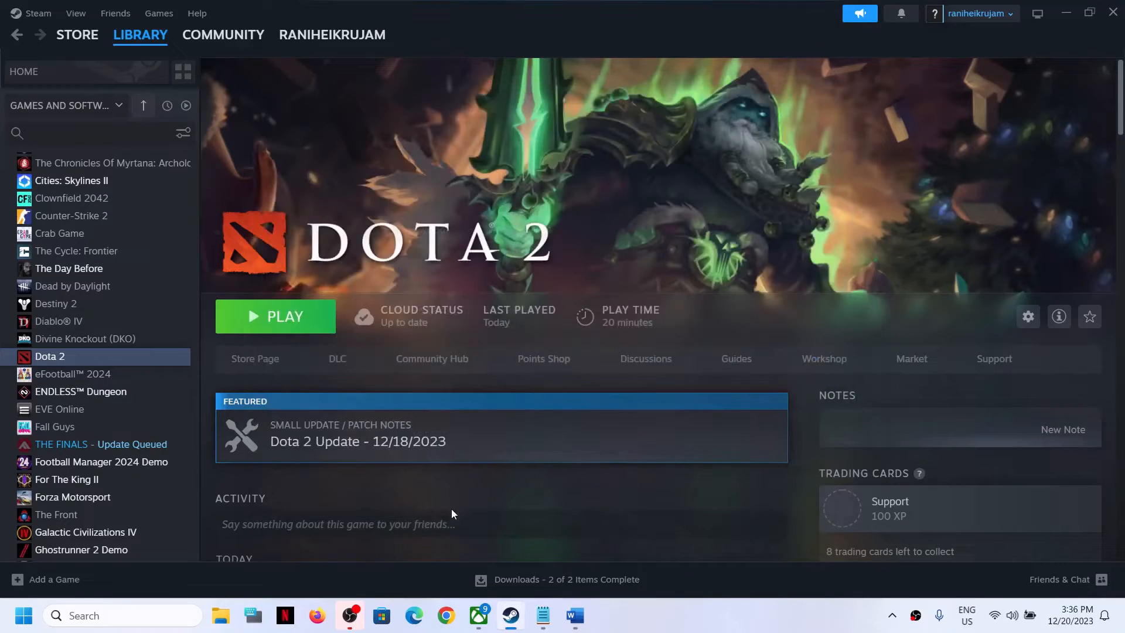
# Step: Copy -novid from the document's list, replace Dota 2's launch options with it, and close the properties window
pyautogui.hotkey('alt', 'Tab')
pyautogui.tripleClick(133, 479)
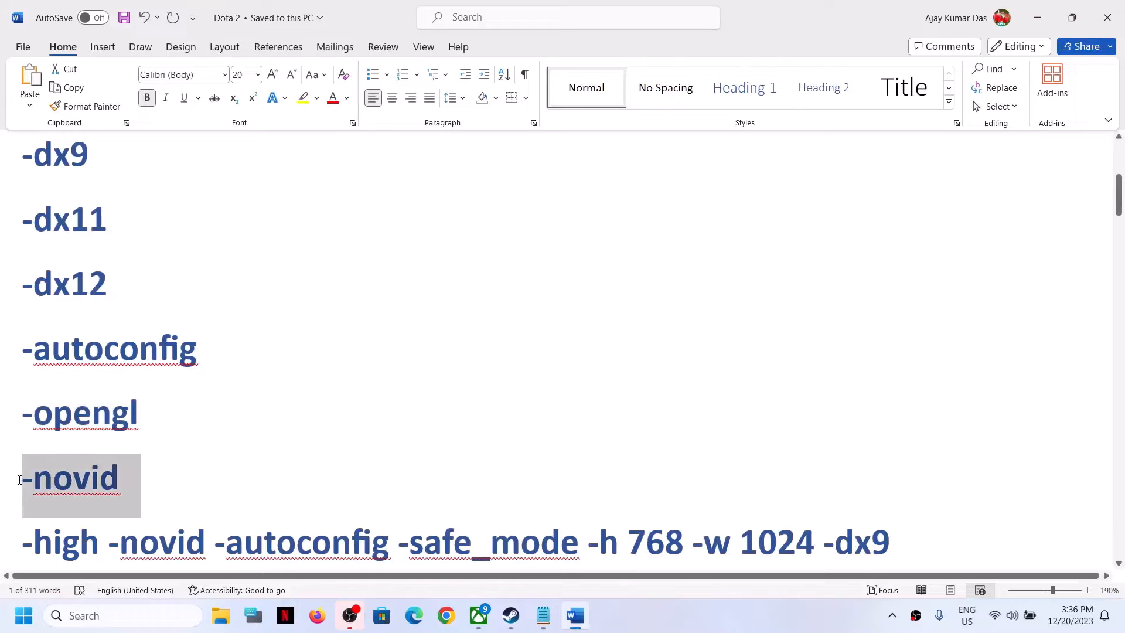
pyautogui.hotkey('ctrl', 'c')
pyautogui.hotkey('alt', 'Tab')
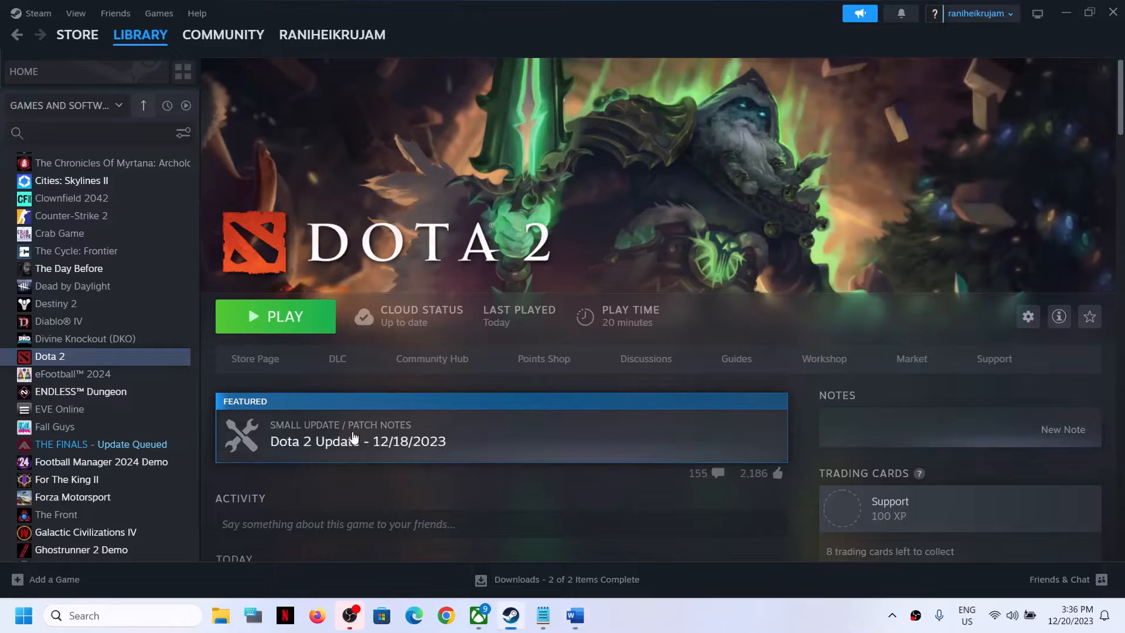
pyautogui.rightClick(121, 359)
pyautogui.click(169, 469)
pyautogui.tripleClick(466, 462)
pyautogui.hotkey('ctrl', 'v')
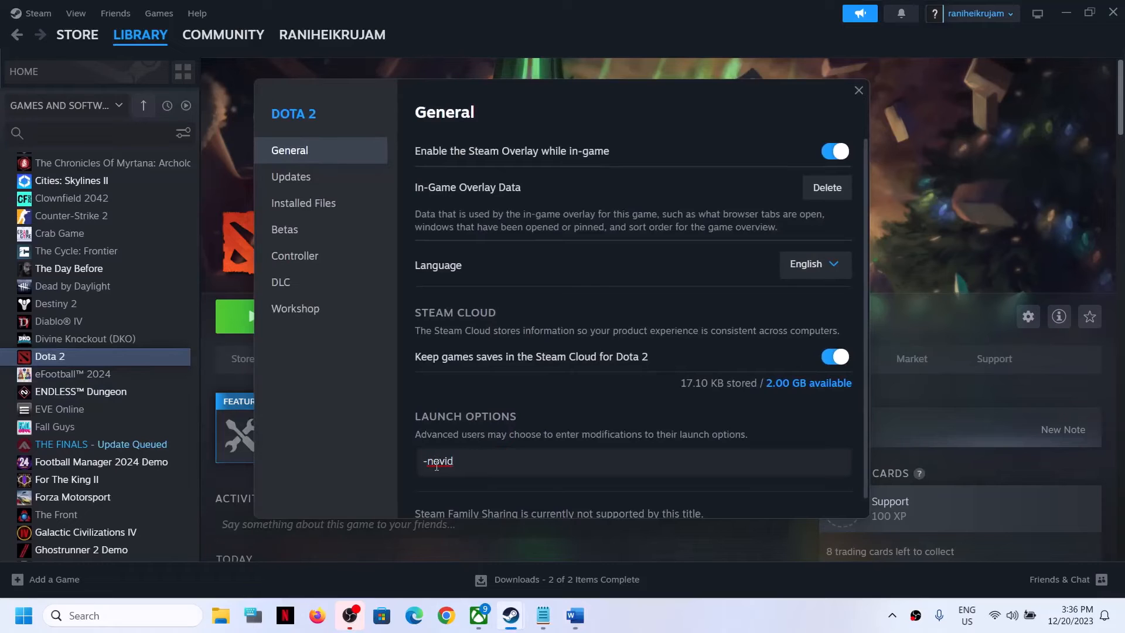
pyautogui.click(379, 479)
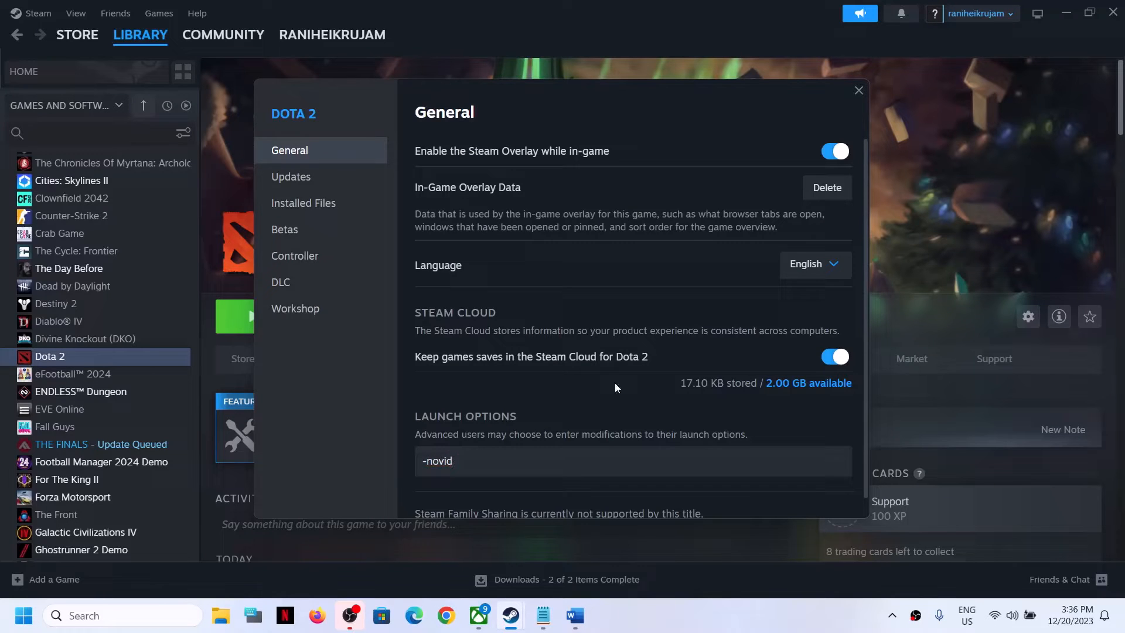
pyautogui.click(859, 92)
# Step: Replace Dota 2's launch options with -high -novid -autoconfig -safe_mode -h 768 -w 1024 -dx9 from the document and close properties
pyautogui.click(575, 615)
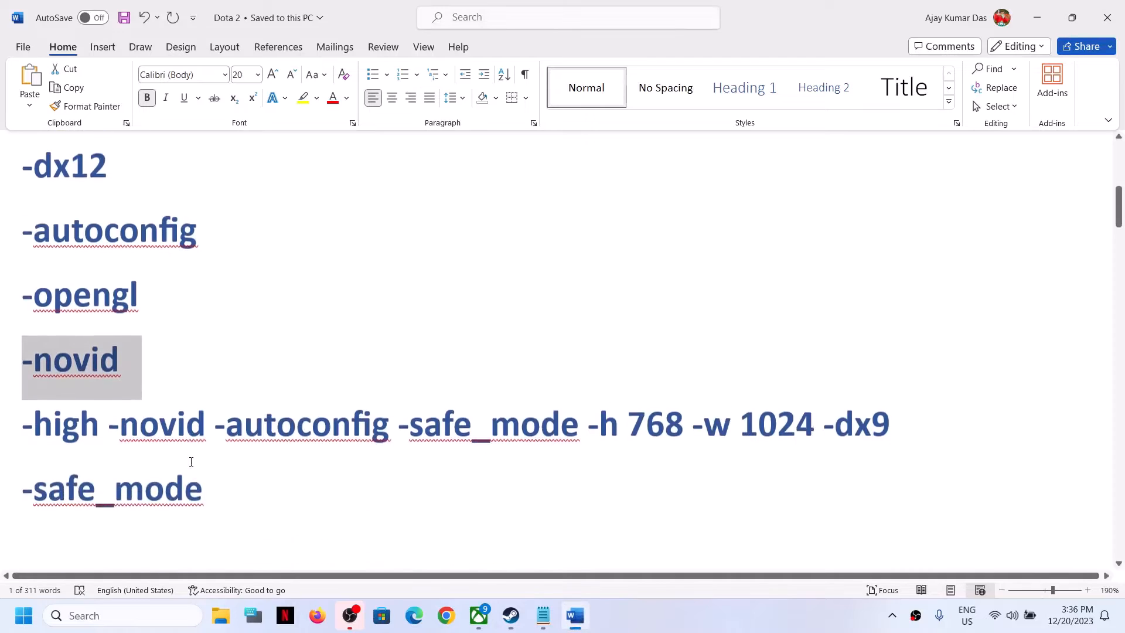
pyautogui.scroll(-1, 864, 442)
pyautogui.moveTo(895, 407); pyautogui.dragTo(22, 403)
pyautogui.hotkey('alt', 'Tab')
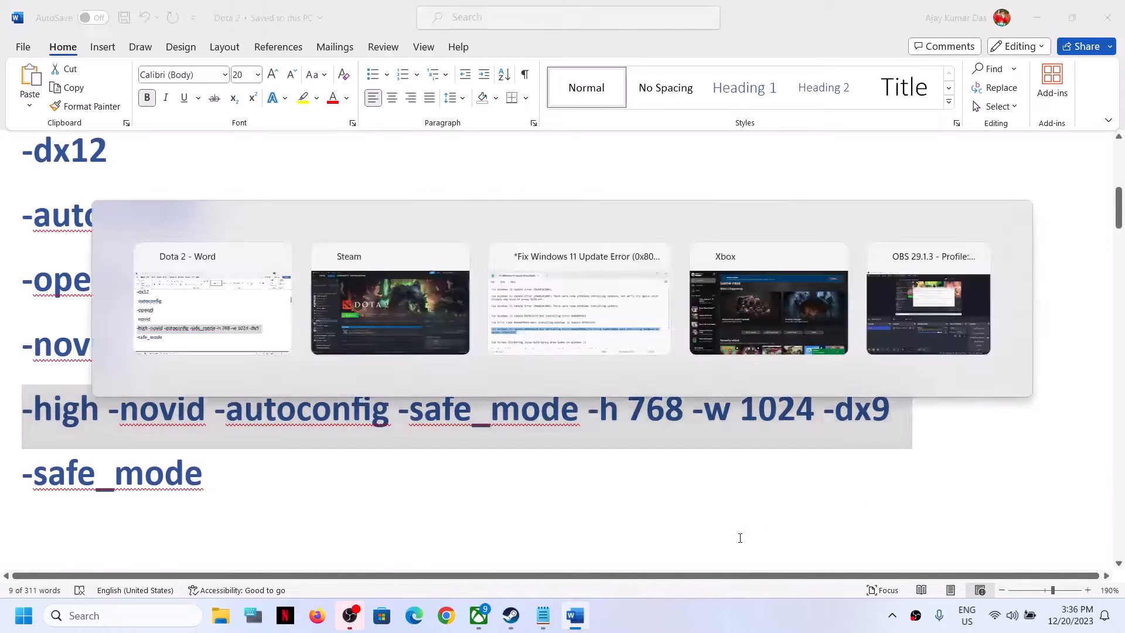
pyautogui.rightClick(86, 362)
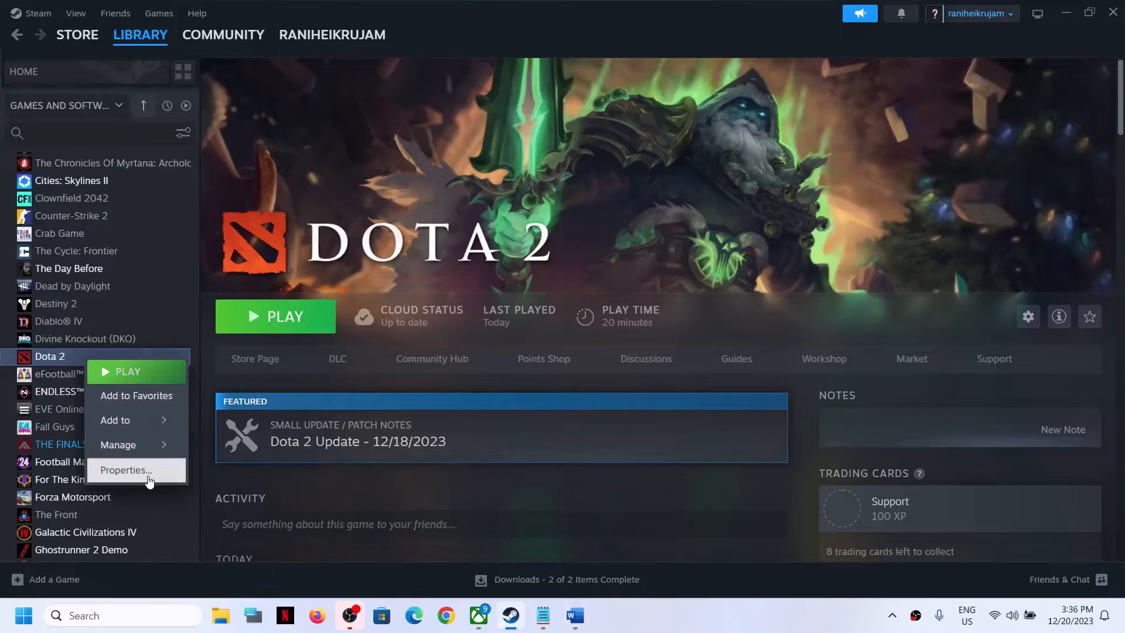
pyautogui.click(146, 469)
pyautogui.hotkey('ctrl', 'v')
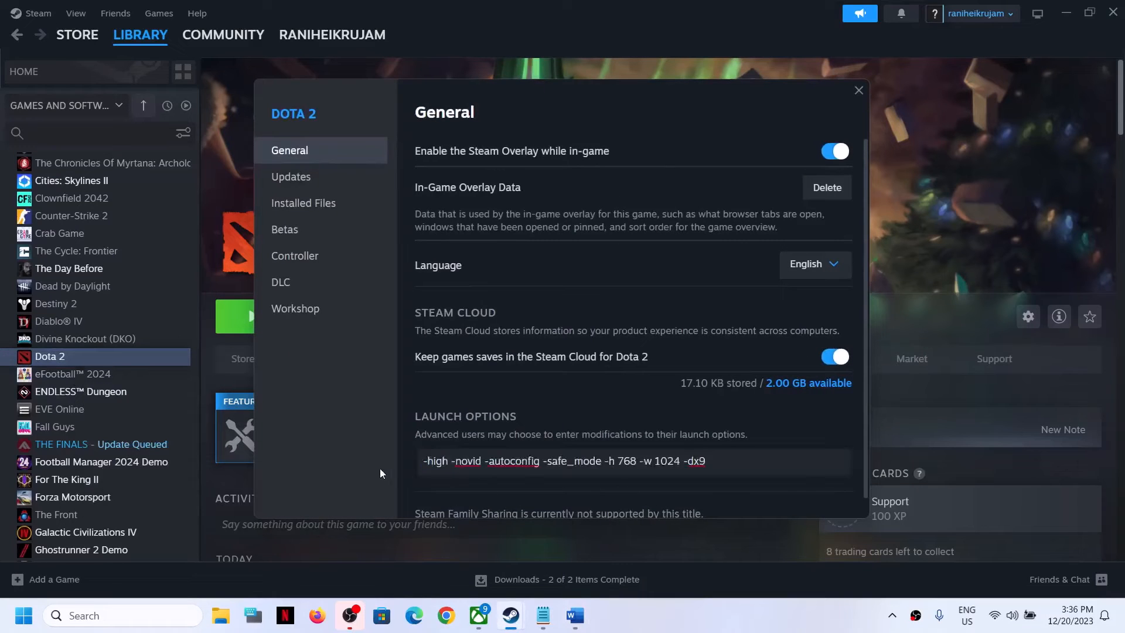
pyautogui.click(628, 279)
pyautogui.click(859, 91)
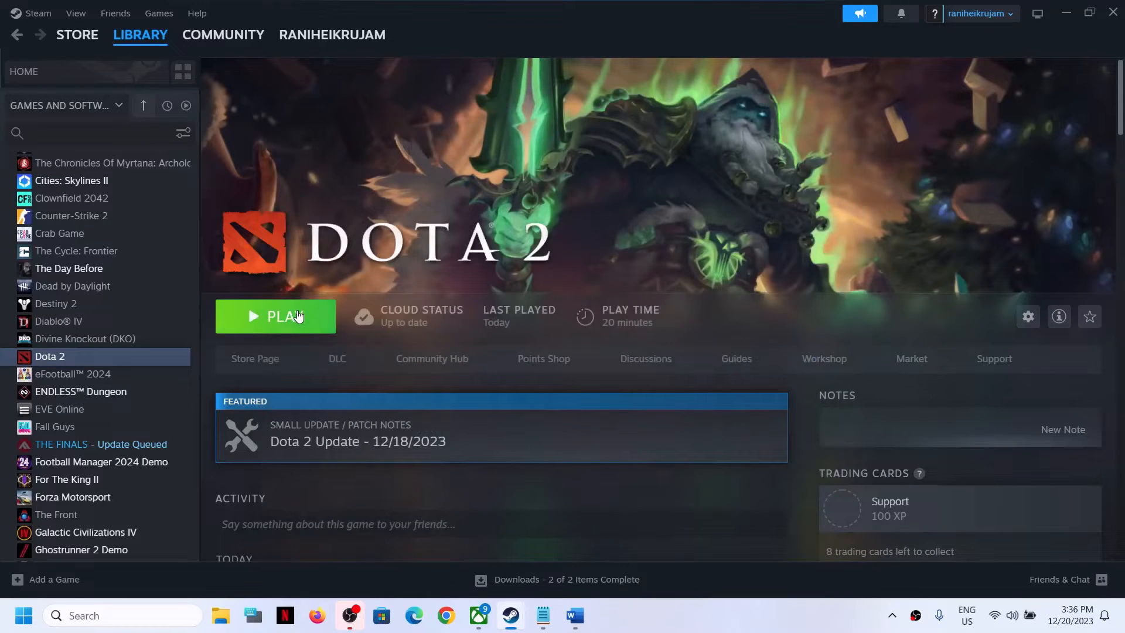
# Step: Copy -safe_mode from the document's list, replace Dota 2's launch options with it, and close the properties window
pyautogui.hotkey('alt', 'Tab')
pyautogui.moveTo(217, 479); pyautogui.dragTo(12, 472)
pyautogui.hotkey('ctrl', 'c')
pyautogui.hotkey('alt', 'Tab')
pyautogui.rightClick(103, 357)
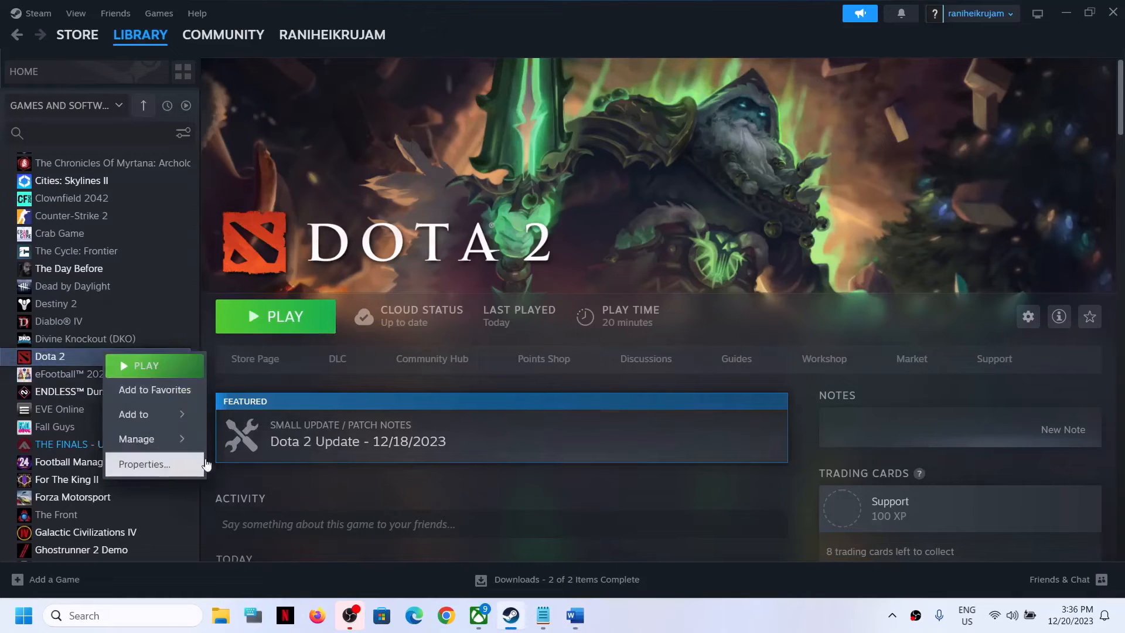
pyautogui.click(141, 463)
pyautogui.moveTo(705, 454); pyautogui.dragTo(177, 487)
pyautogui.hotkey('ctrl', 'v')
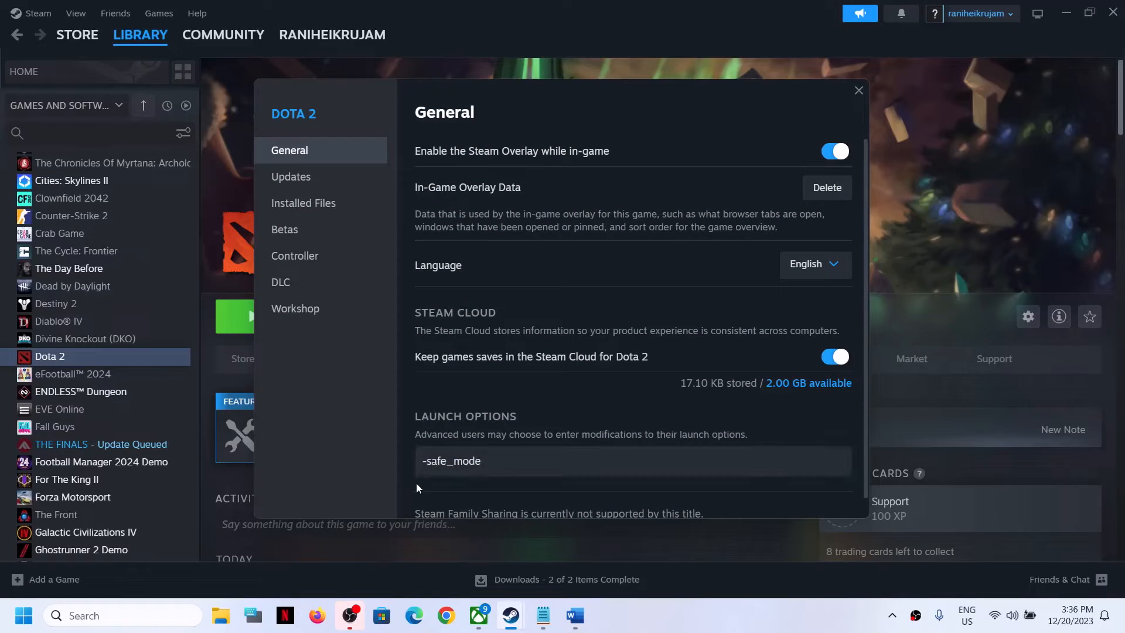
pyautogui.click(859, 89)
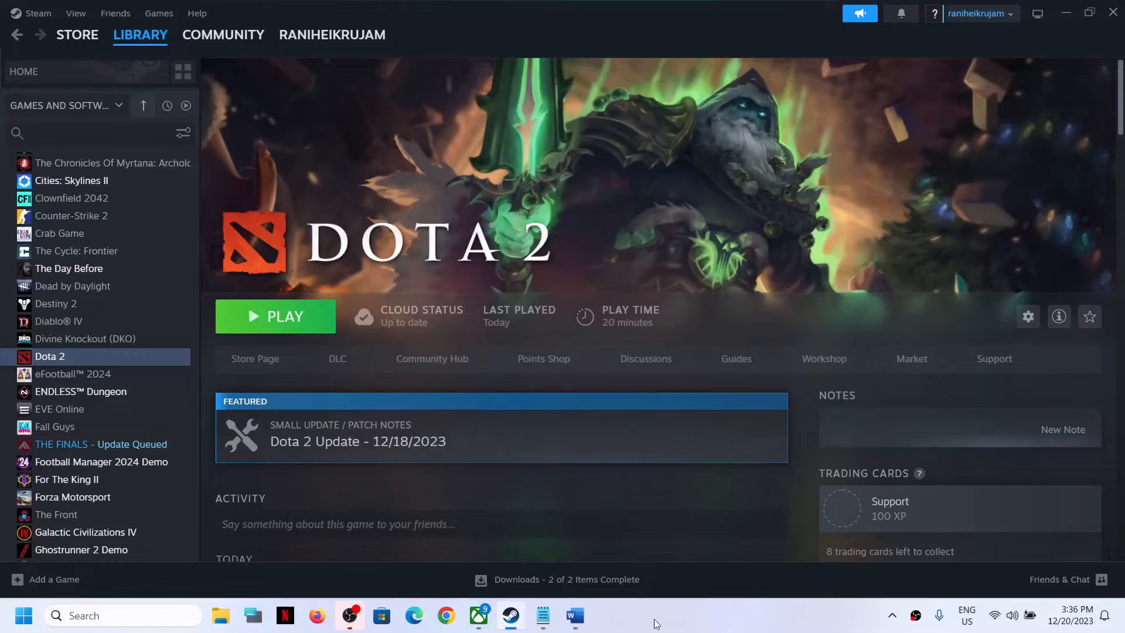
# Step: Clear Dota 2's launch options entirely and close the properties window
pyautogui.click(574, 615)
pyautogui.scroll(3, 131, 251)
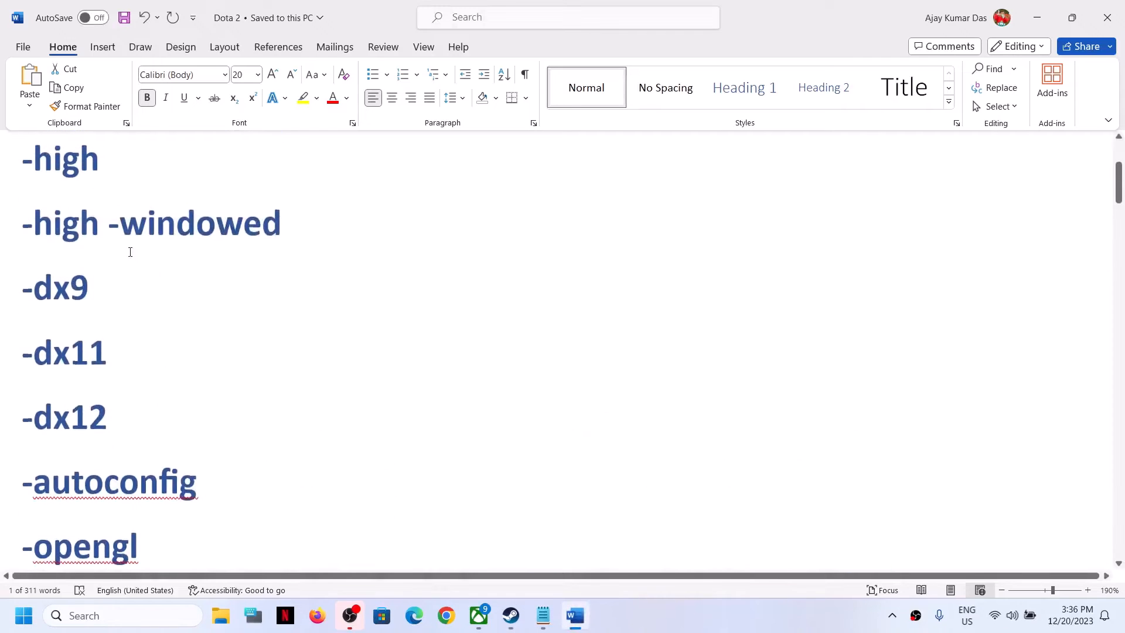
pyautogui.scroll(-3, 138, 436)
pyautogui.click(511, 615)
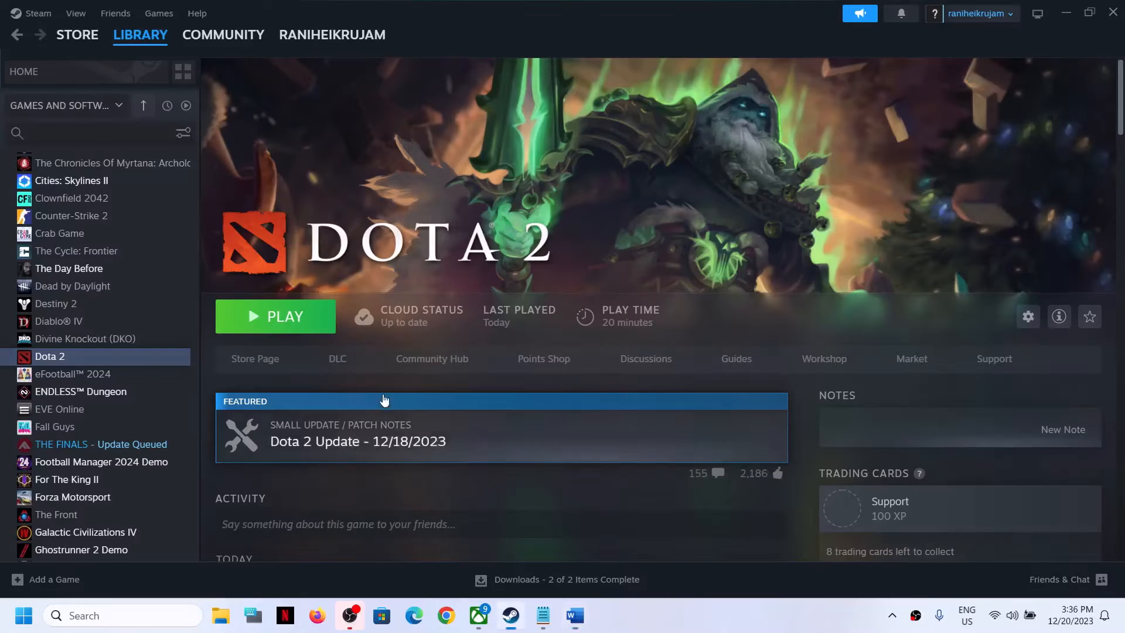
pyautogui.rightClick(73, 357)
pyautogui.click(134, 479)
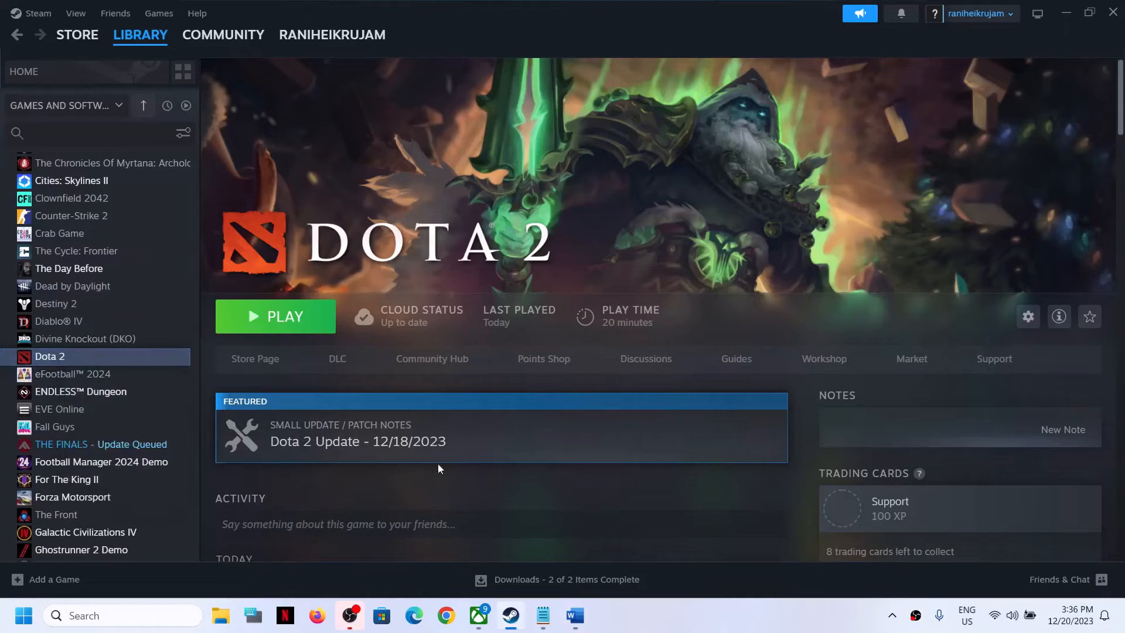
pyautogui.moveTo(530, 466); pyautogui.dragTo(283, 454)
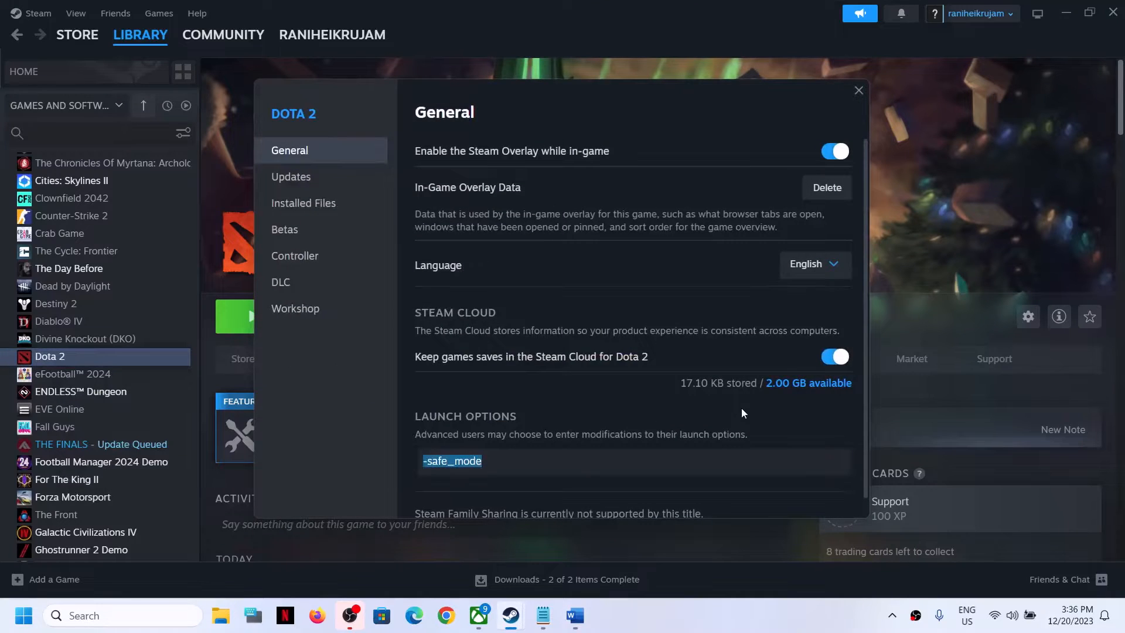
pyautogui.press('BackSpace')
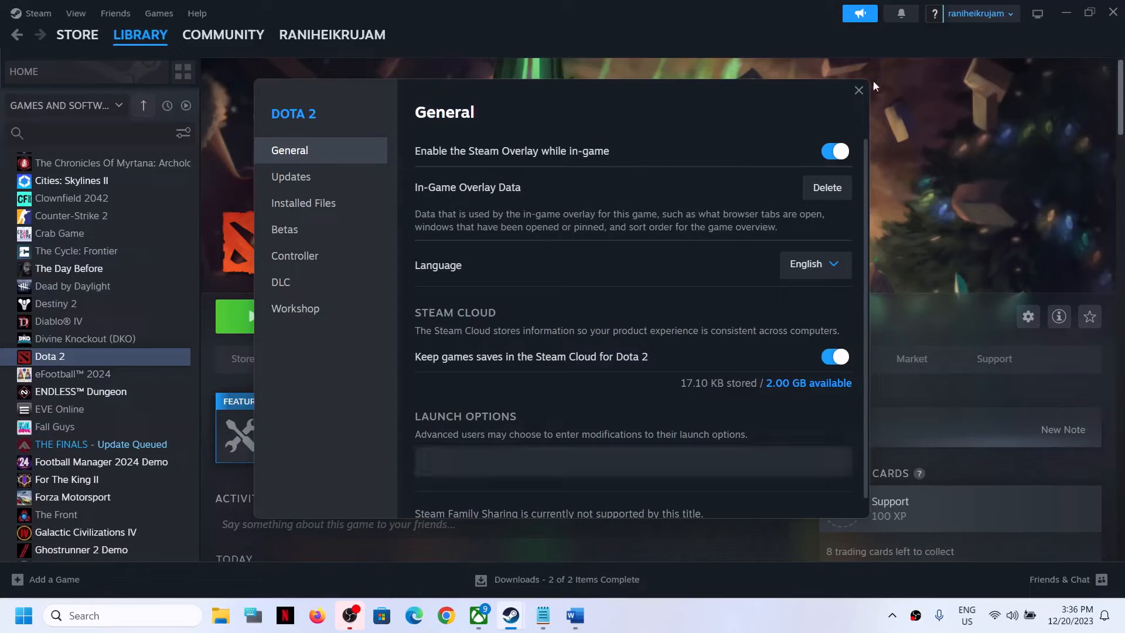
pyautogui.click(858, 90)
# Step: Select the document's Step 3 line about installing Vulkan and minimize the document window
pyautogui.click(574, 615)
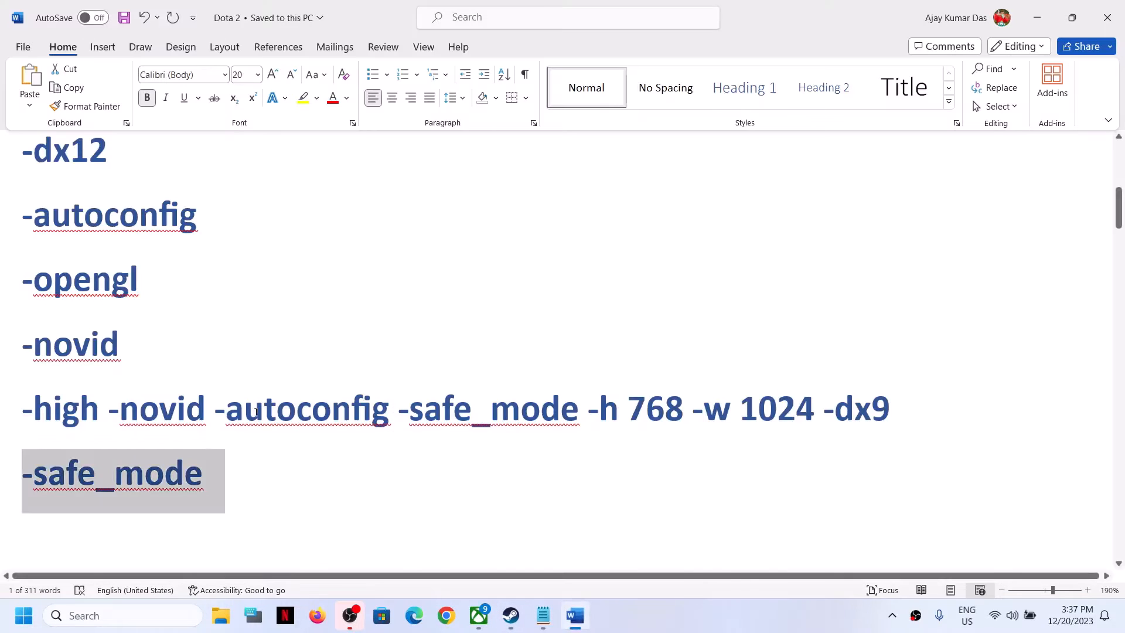
pyautogui.scroll(-4, 264, 419)
pyautogui.scroll(2, 281, 439)
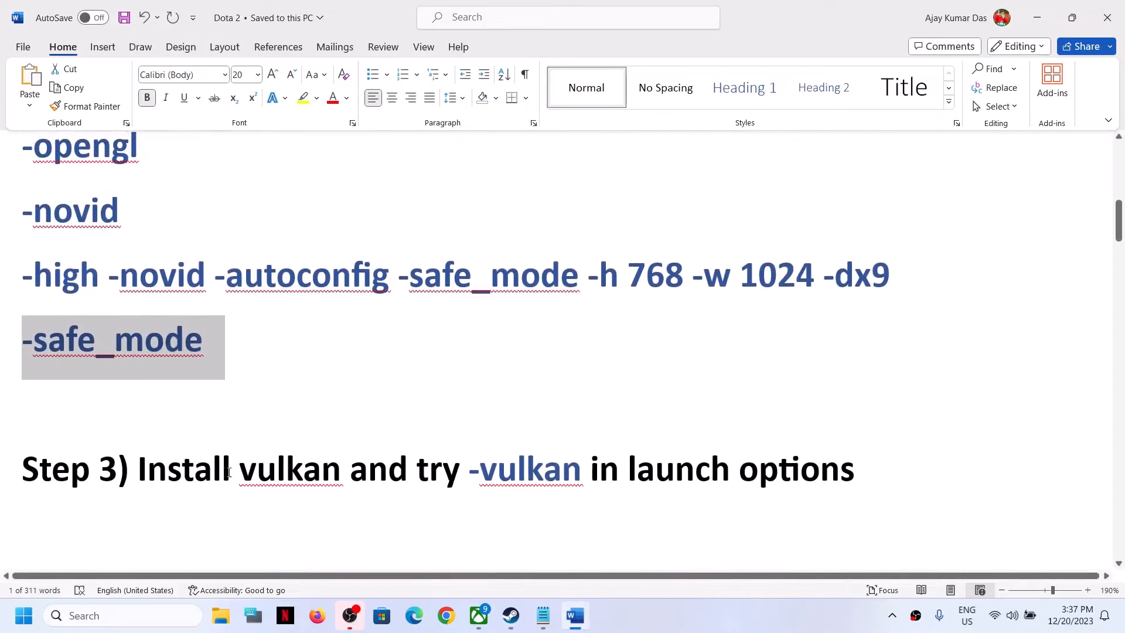
pyautogui.moveTo(228, 472); pyautogui.dragTo(756, 466)
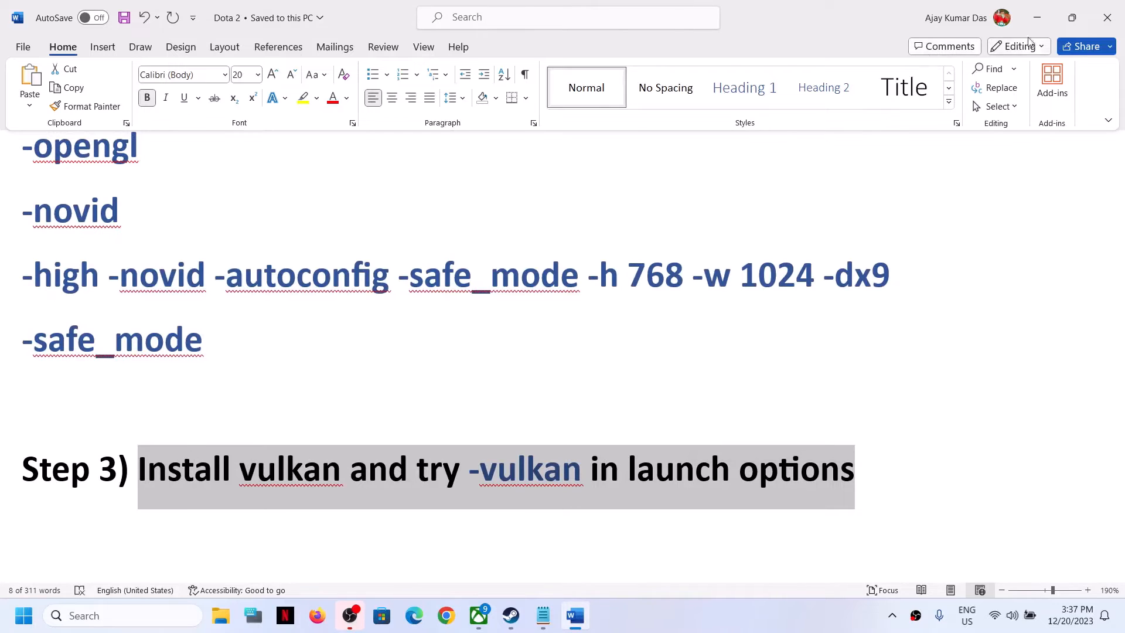
pyautogui.click(1036, 18)
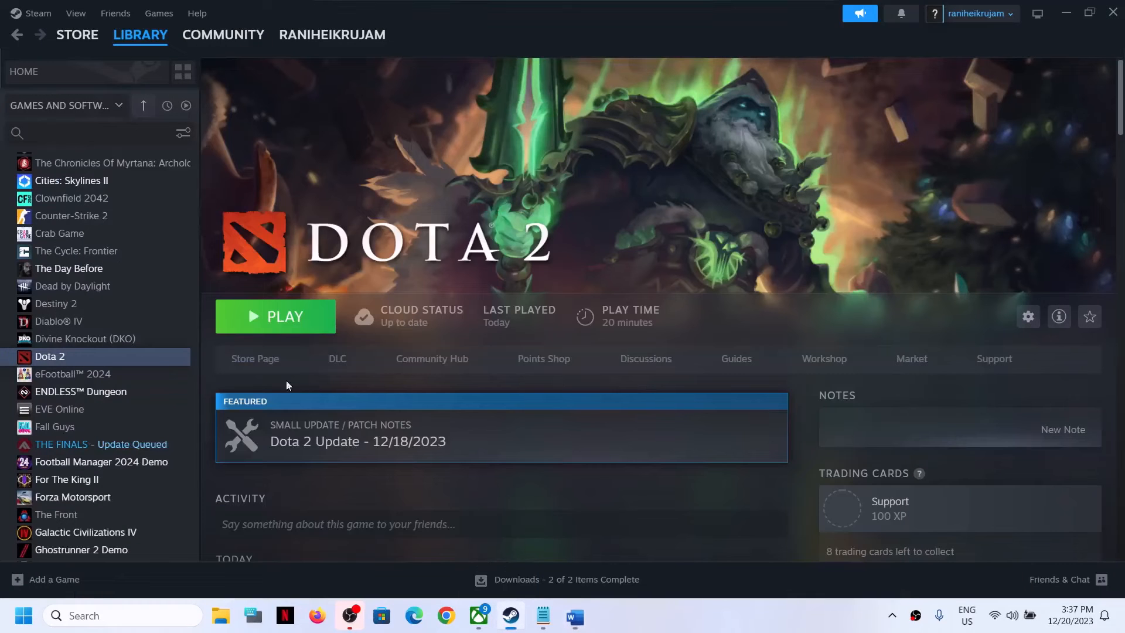
# Step: Open Dota 2's properties at the DLC section to check the Vulkan support DLC, and close it
pyautogui.rightClick(126, 358)
pyautogui.click(180, 467)
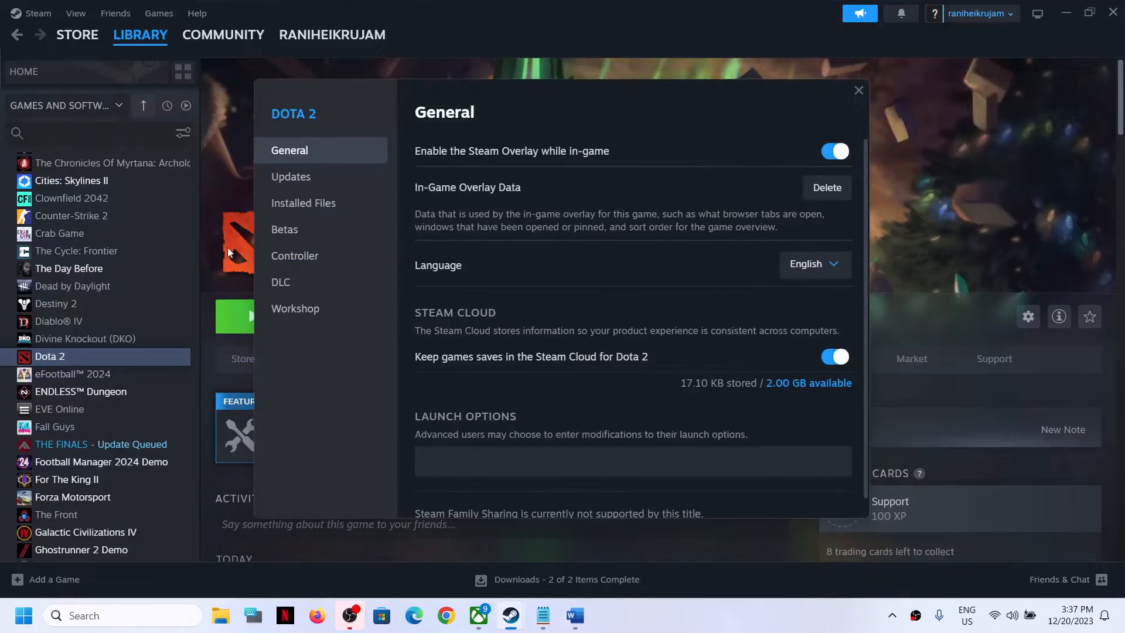
pyautogui.click(293, 281)
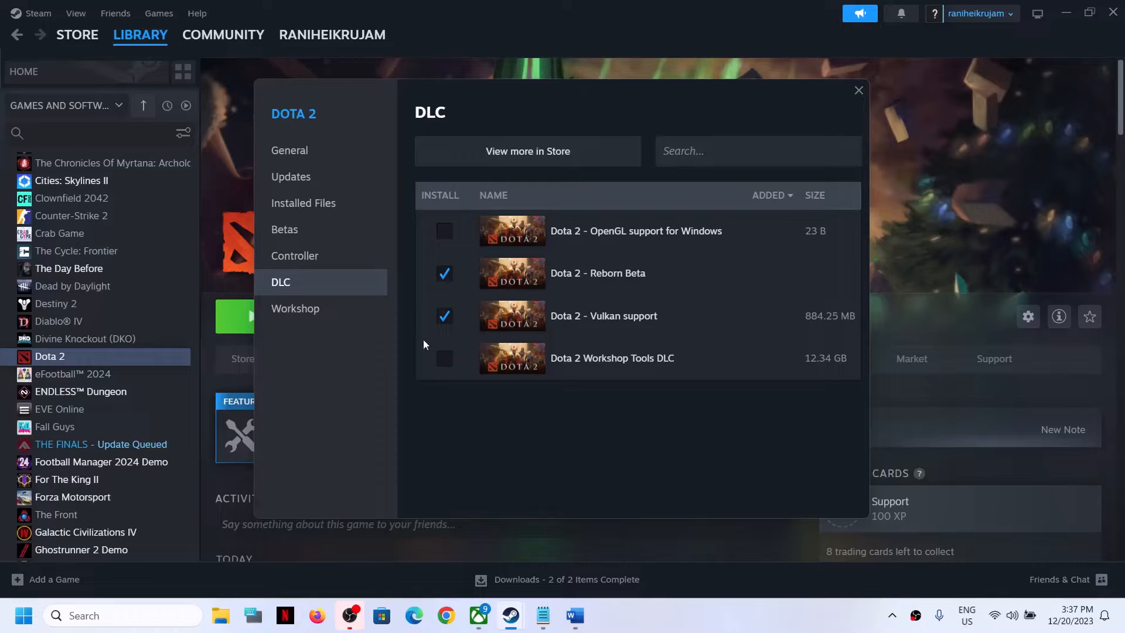
pyautogui.click(858, 90)
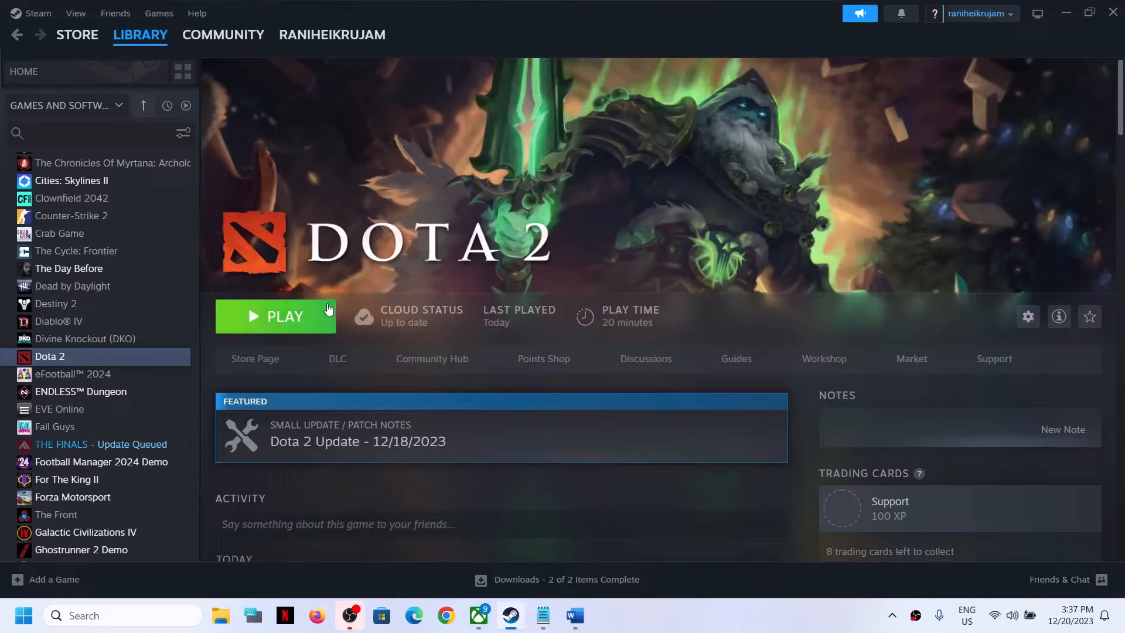
# Step: Open Dota 2's properties again at the DLC section to review the Vulkan support entry, then close the window
pyautogui.rightClick(88, 359)
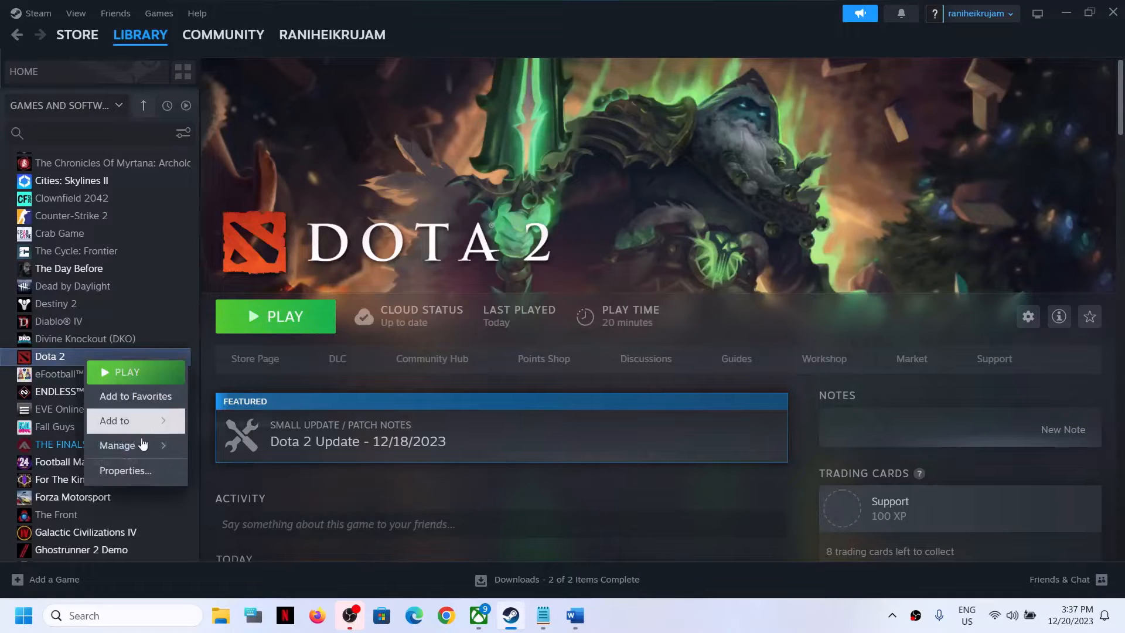
pyautogui.click(135, 471)
pyautogui.click(297, 282)
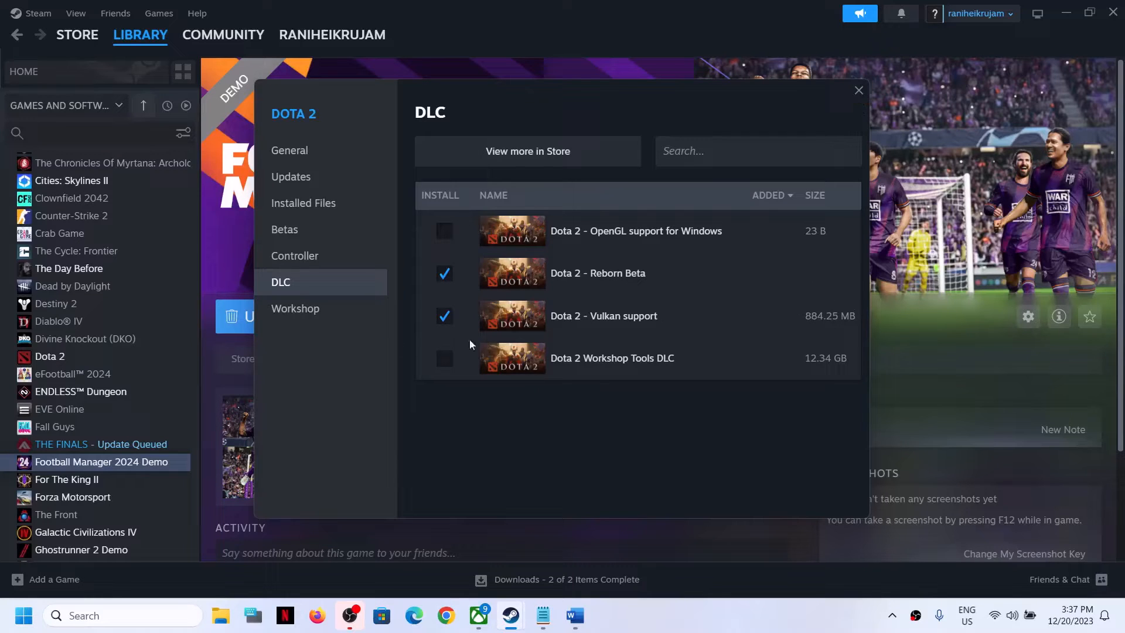
pyautogui.click(859, 90)
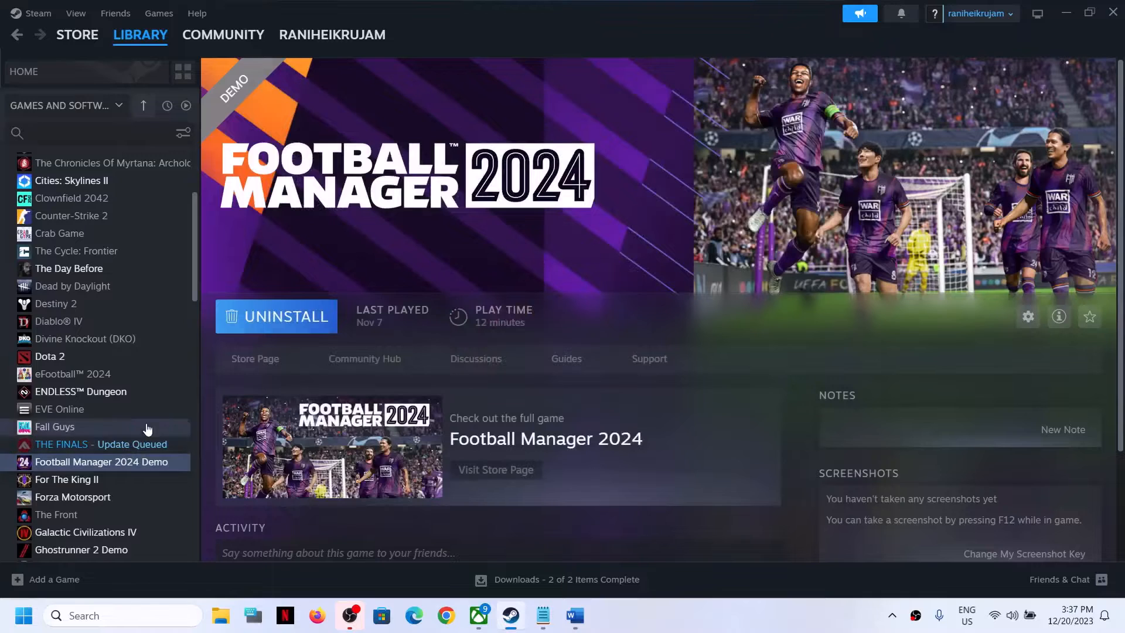
# Step: Set Dota 2's launch options to -vulkan and close the properties window
pyautogui.click(76, 357)
pyautogui.rightClick(80, 359)
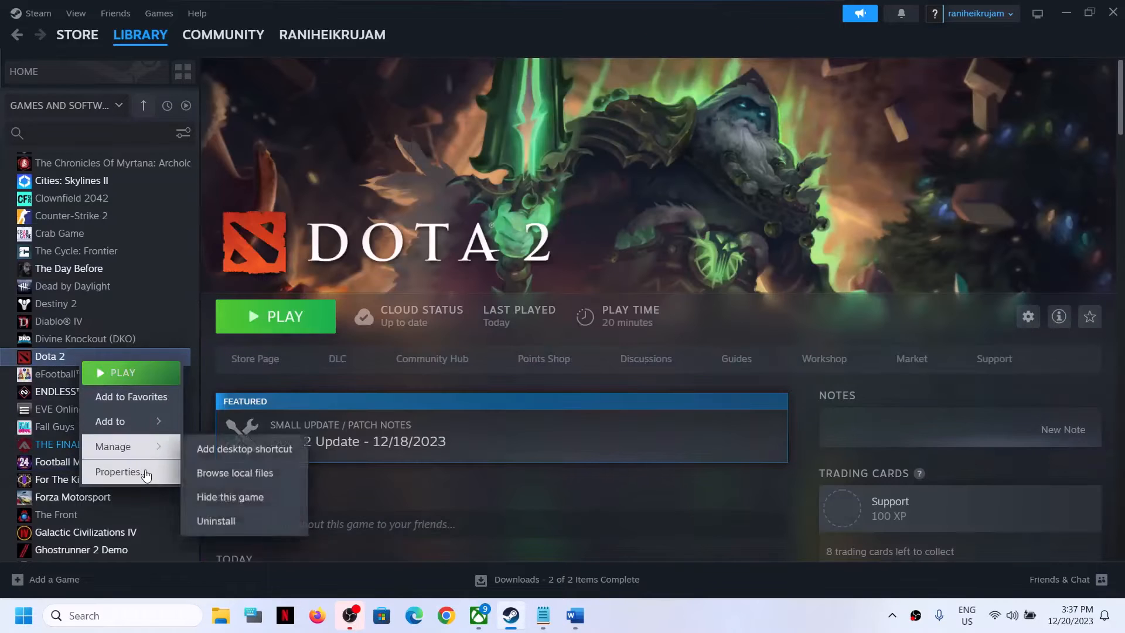
pyautogui.click(146, 474)
pyautogui.click(468, 457)
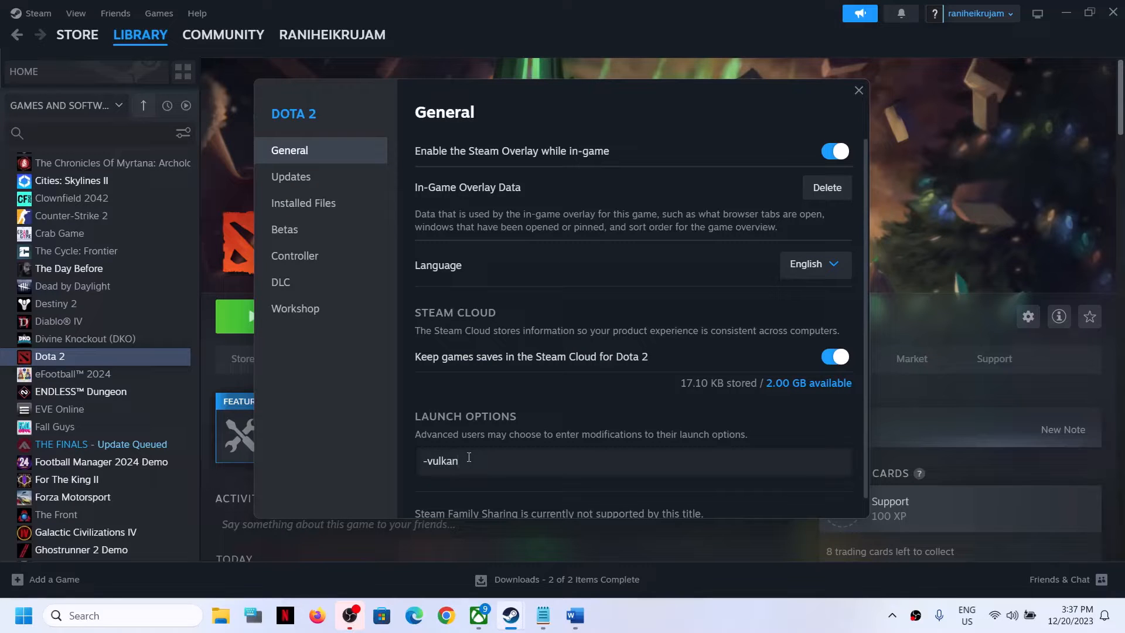
pyautogui.click(859, 91)
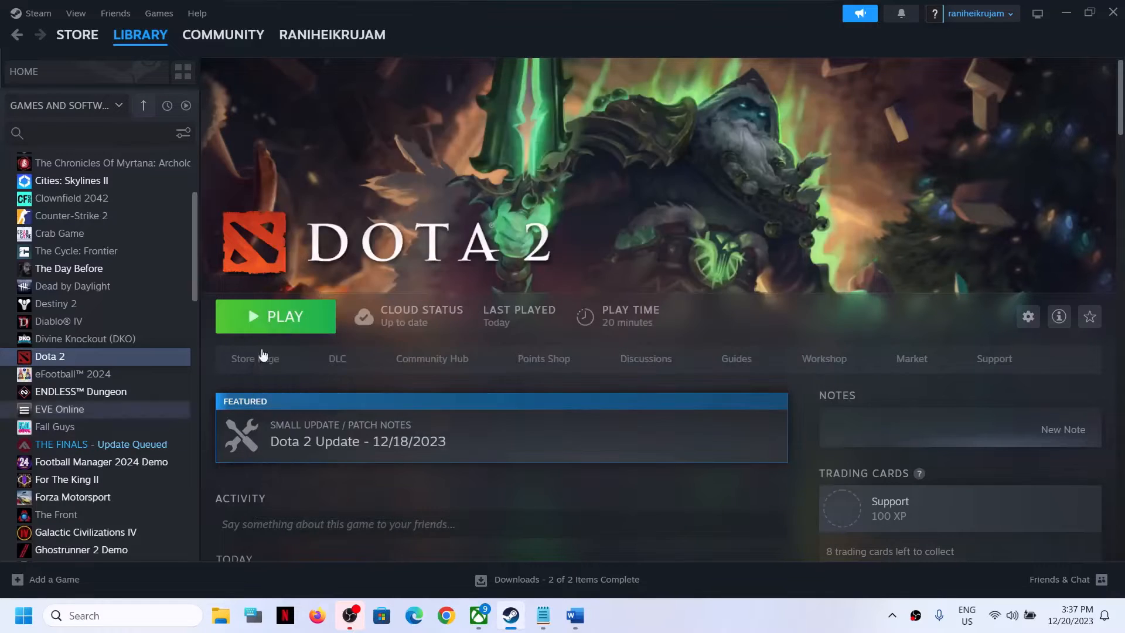
# Step: Clear Dota 2's launch options again and close the properties window
pyautogui.click(575, 615)
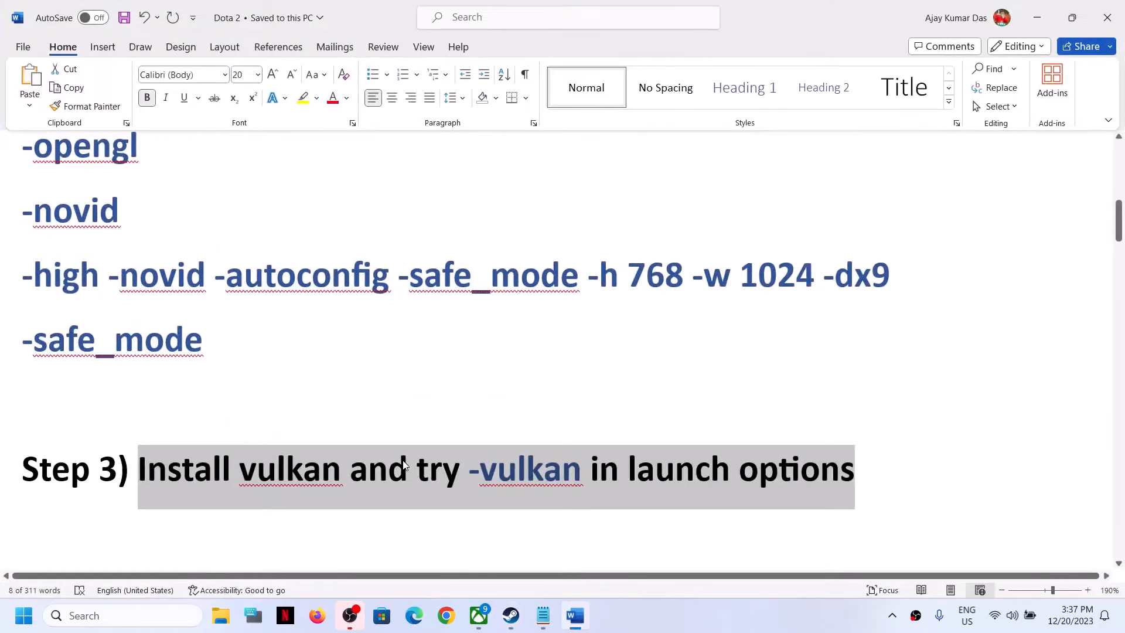
pyautogui.hotkey('alt', 'Tab')
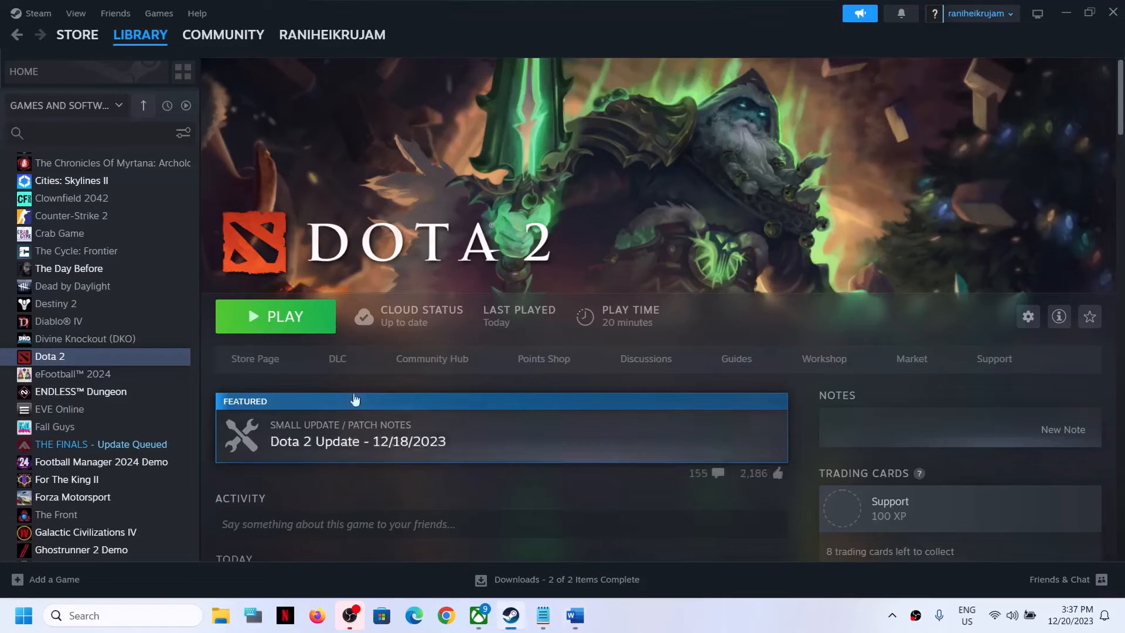
pyautogui.rightClick(82, 355)
pyautogui.click(141, 465)
pyautogui.click(694, 469)
pyautogui.hotkey('ctrl', 'a')
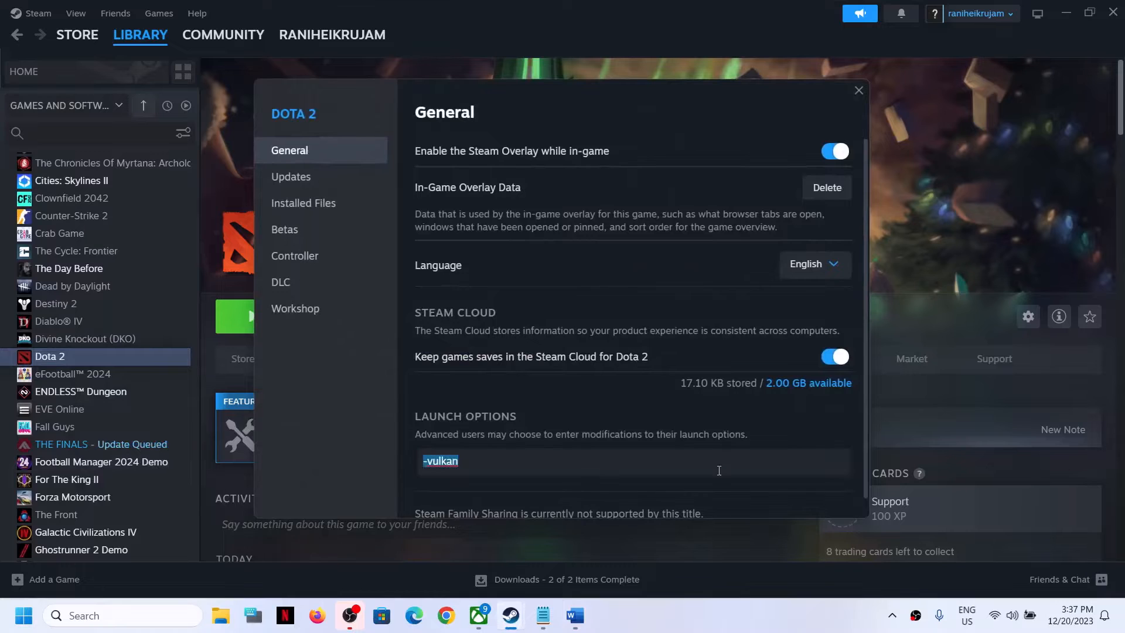
pyautogui.press('BackSpace')
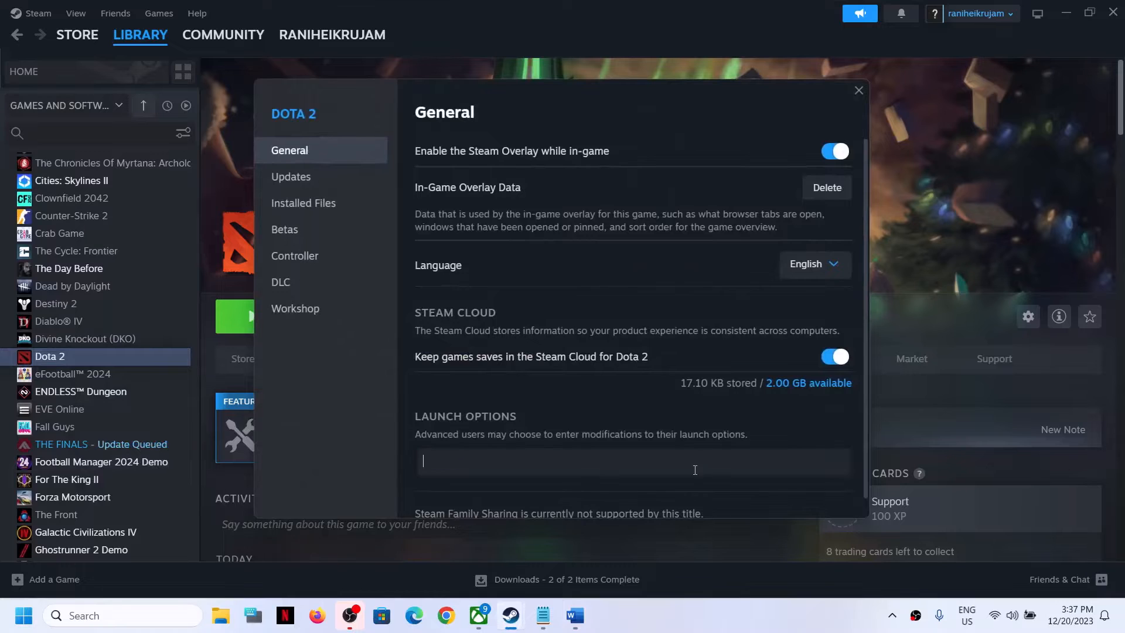
pyautogui.click(858, 91)
# Step: Copy the Windows 7 Platform Update link from the document and open it in a new browser tab
pyautogui.click(575, 615)
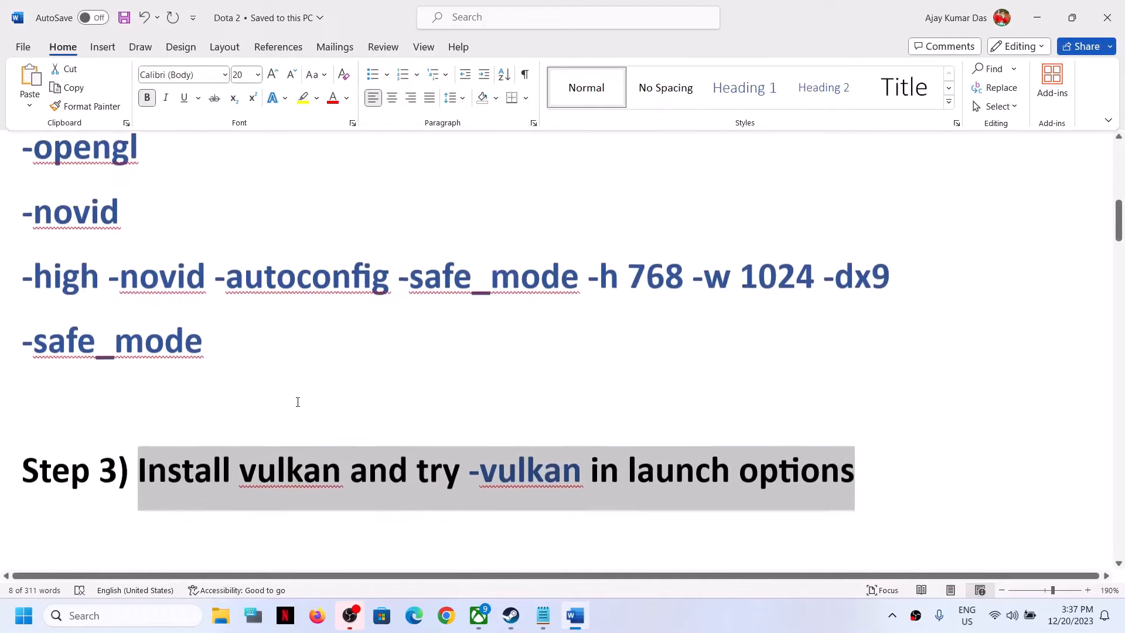
pyautogui.scroll(-3, 297, 402)
pyautogui.moveTo(218, 392); pyautogui.dragTo(912, 394)
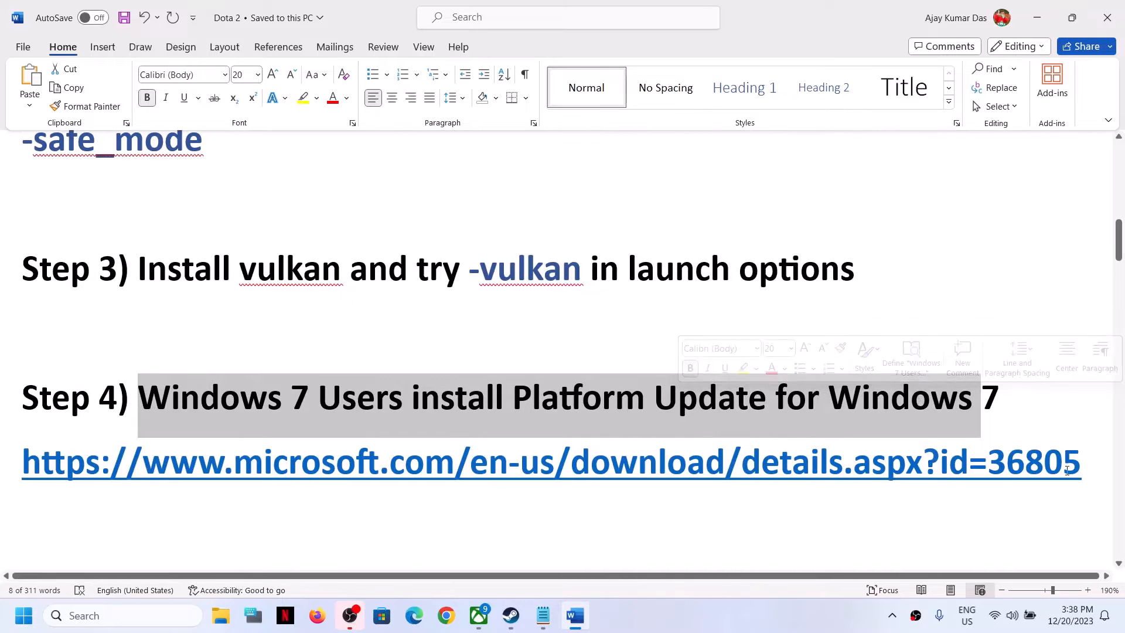
pyautogui.moveTo(1080, 462); pyautogui.dragTo(22, 452)
pyautogui.hotkey('ctrl', 'c')
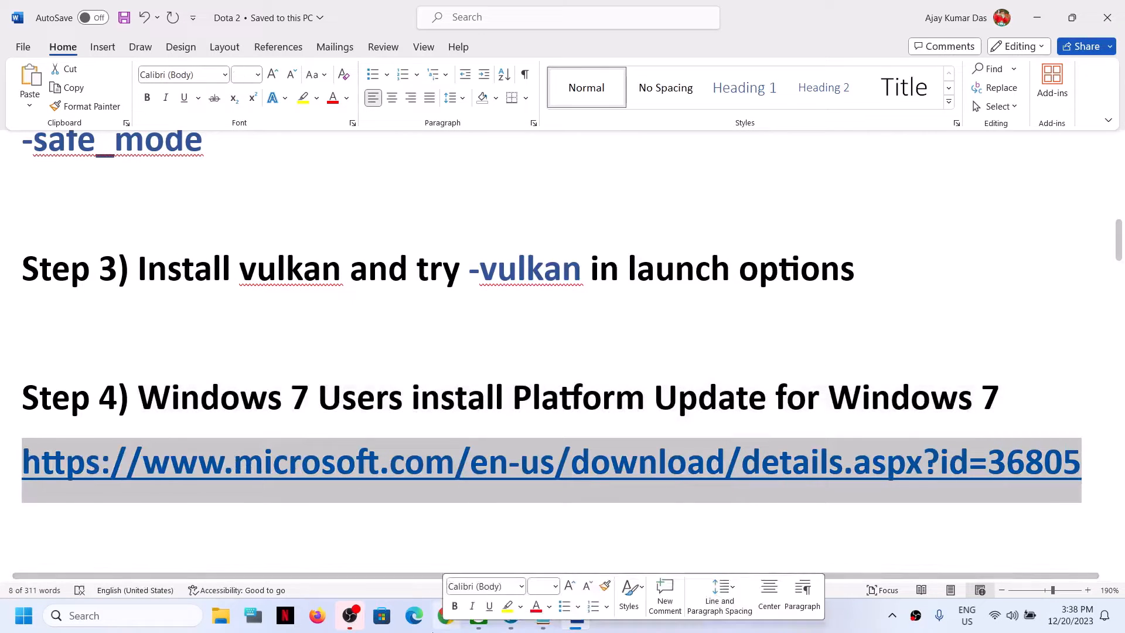
pyautogui.click(448, 622)
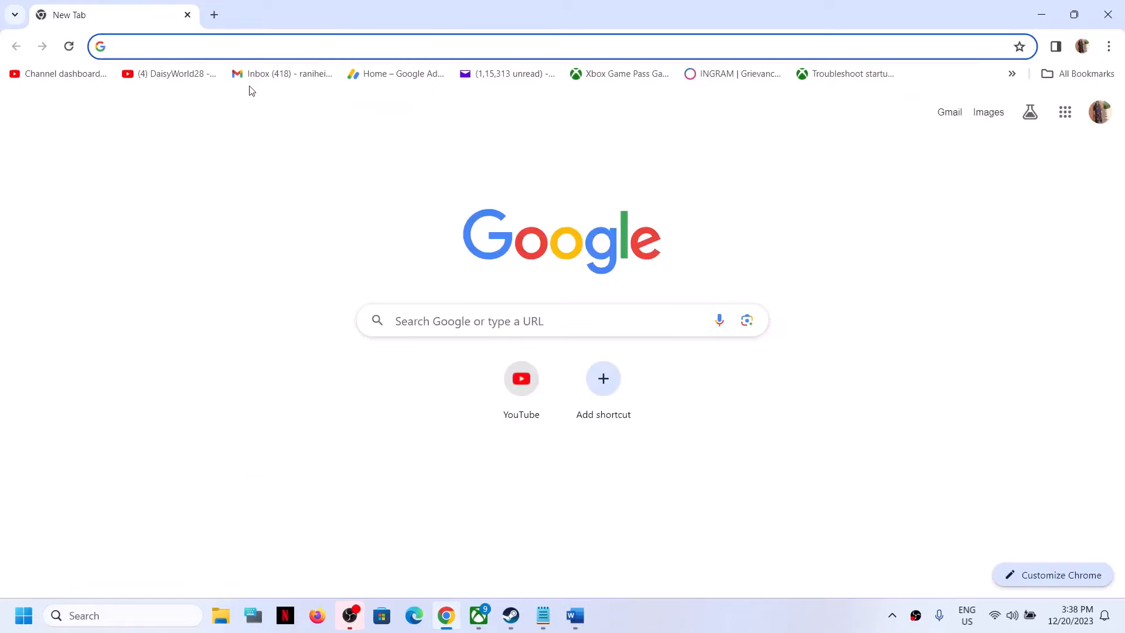
pyautogui.hotkey('ctrl', 'v')
pyautogui.press('Return')
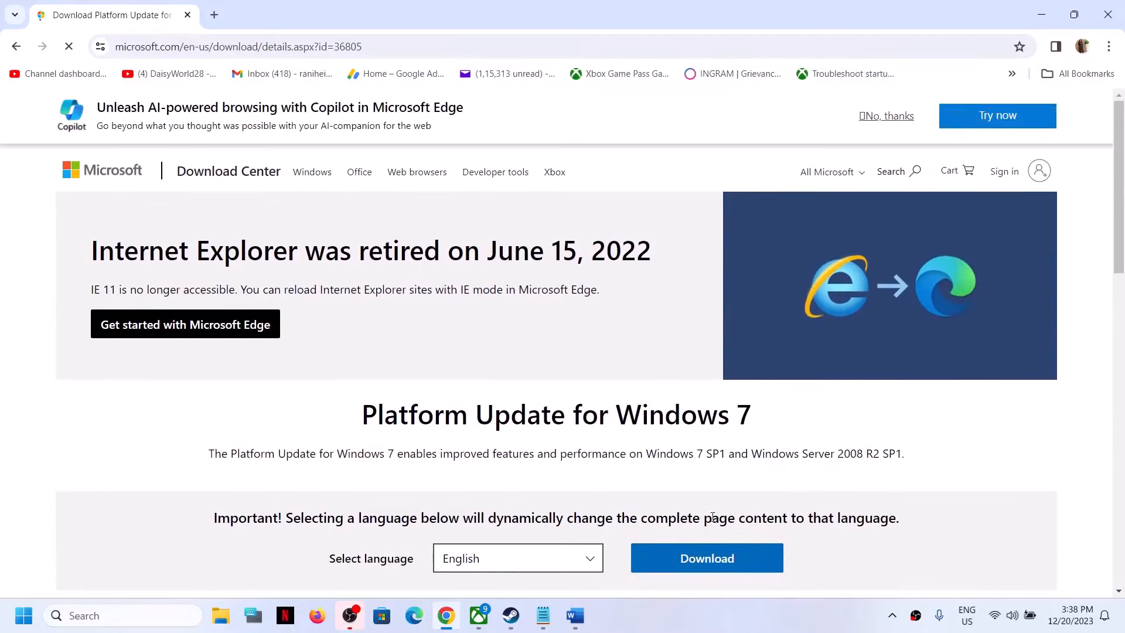
# Step: Select both the x64 and x86 Windows6.1-KB2670838 packages, download them, and check the recent downloads list
pyautogui.scroll(-4, 708, 506)
pyautogui.click(697, 340)
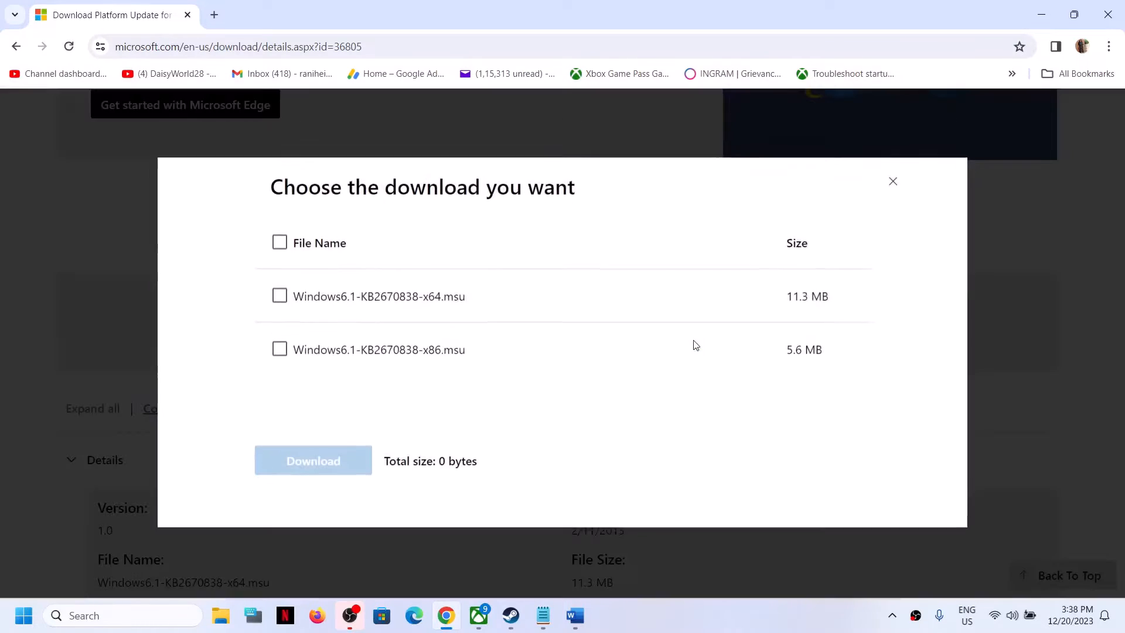
pyautogui.click(279, 296)
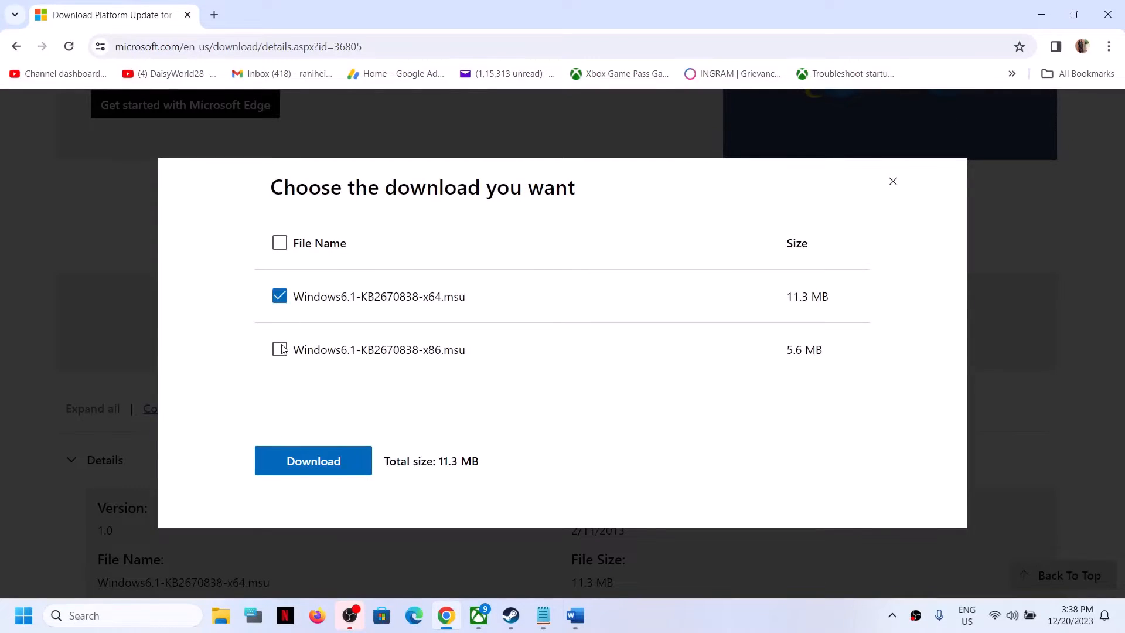
pyautogui.click(279, 350)
pyautogui.click(315, 461)
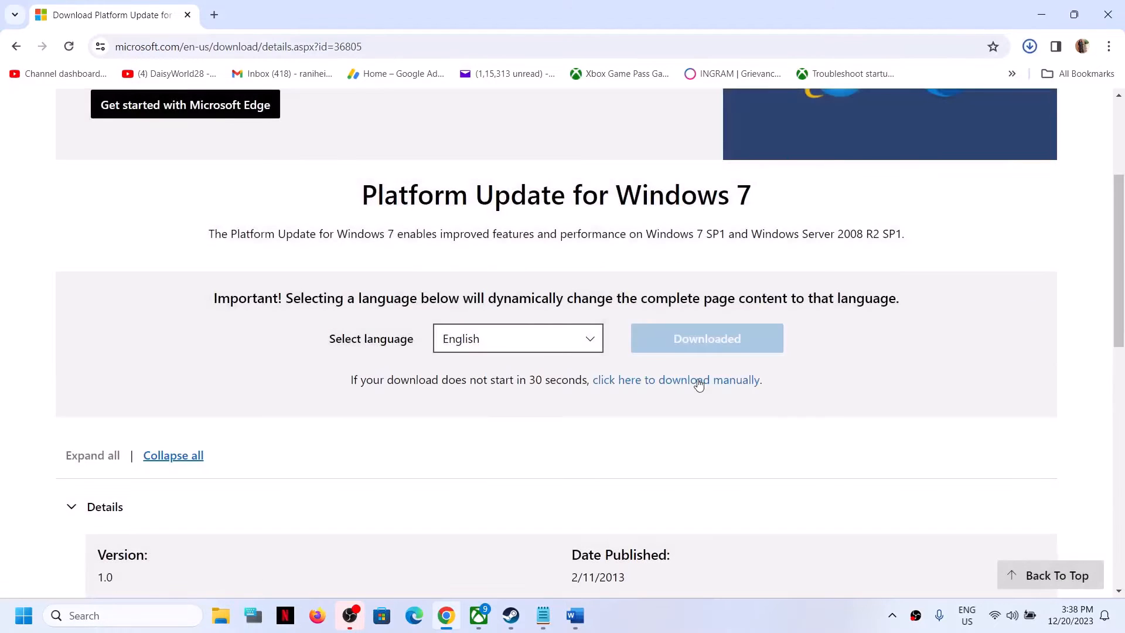
pyautogui.click(1029, 47)
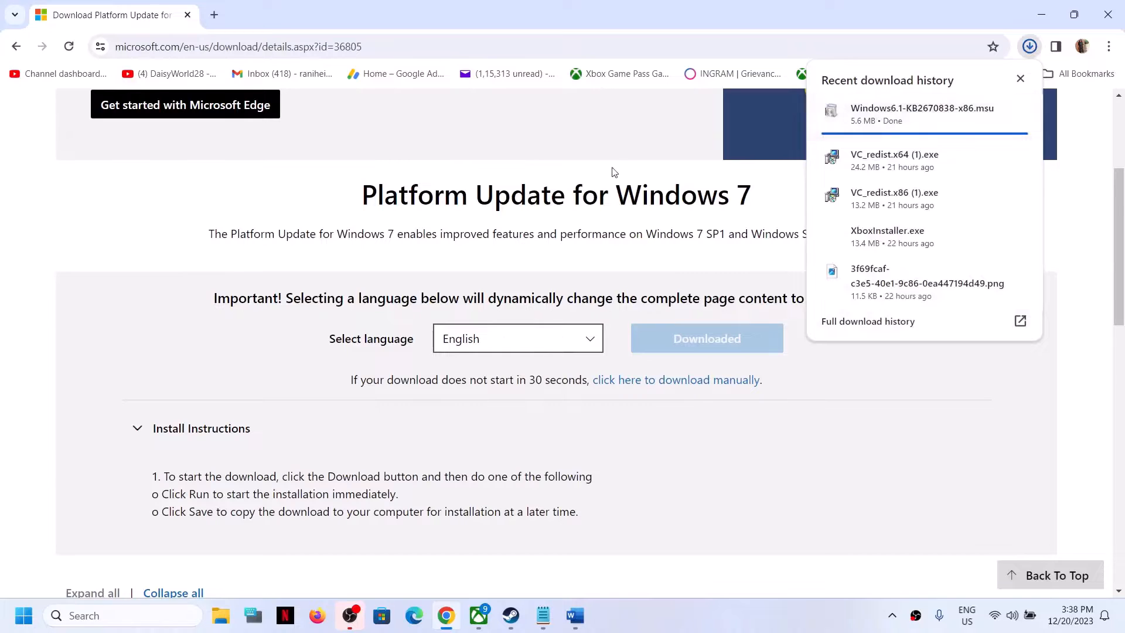
pyautogui.click(513, 189)
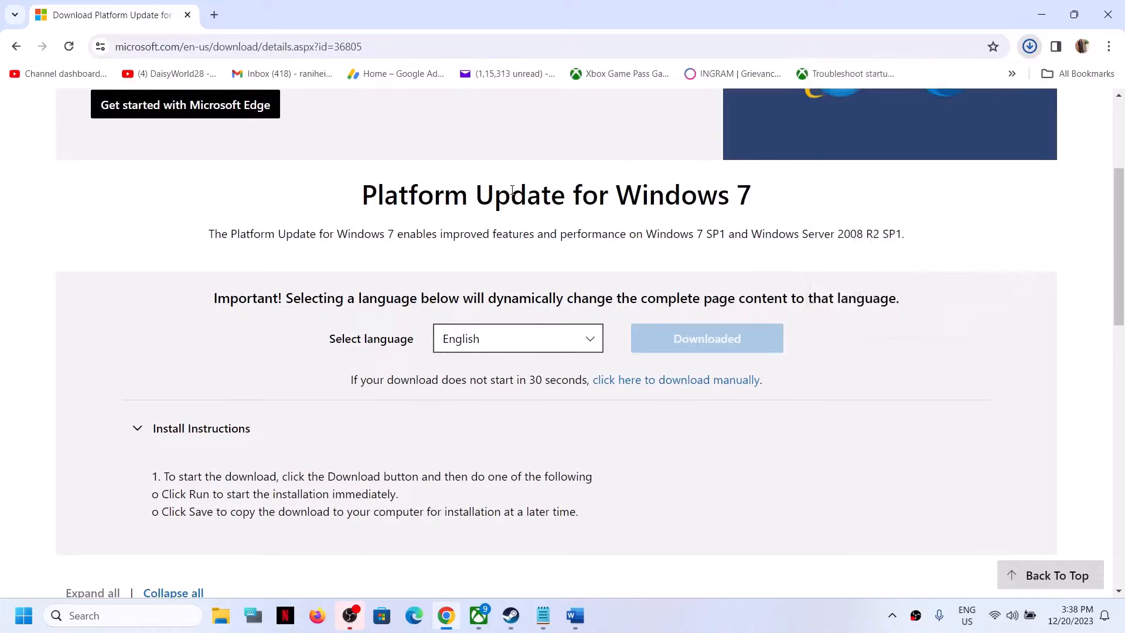
# Step: Copy the DirectX link from the document and open it in a new browser tab
pyautogui.click(578, 625)
pyautogui.scroll(-5, 295, 414)
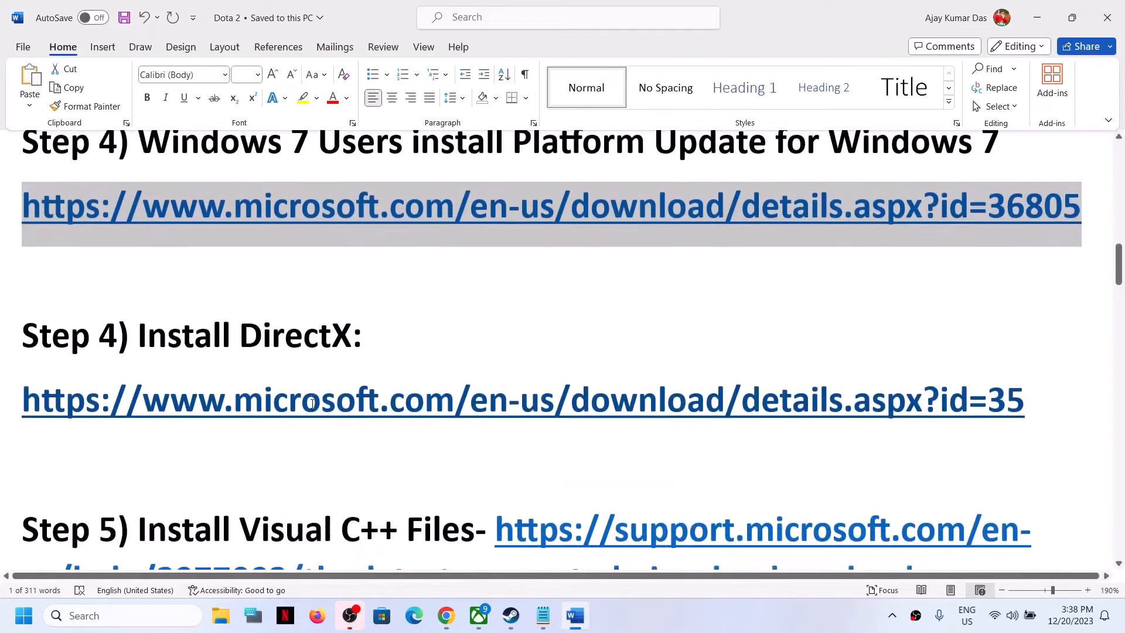
pyautogui.scroll(1, 1086, 456)
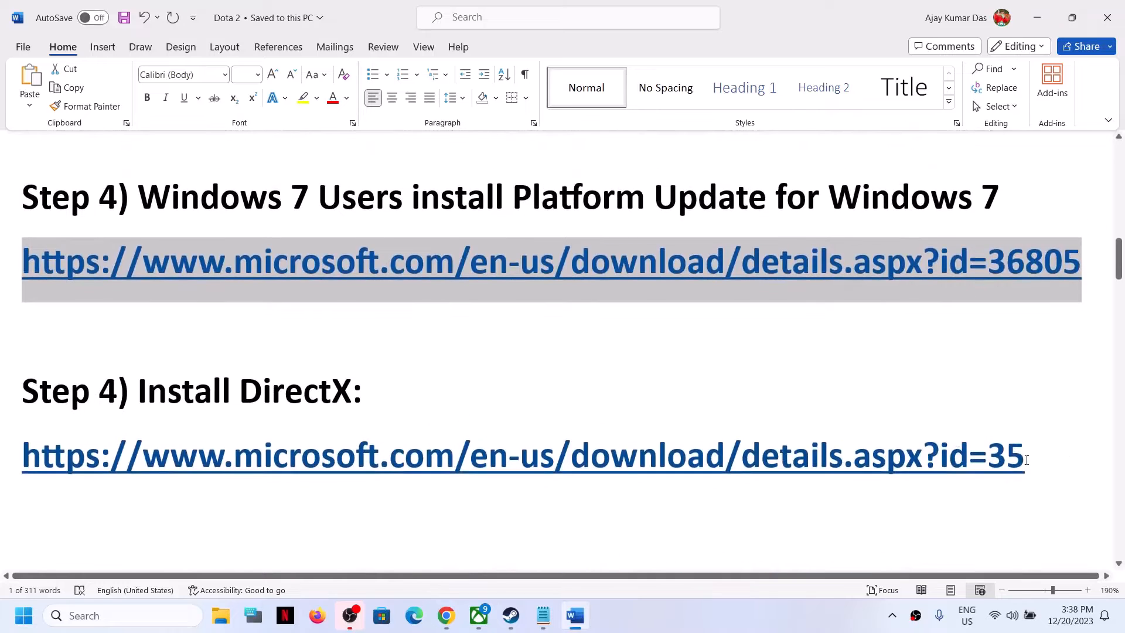
pyautogui.moveTo(1027, 460); pyautogui.dragTo(26, 440)
pyautogui.hotkey('ctrl', 'c')
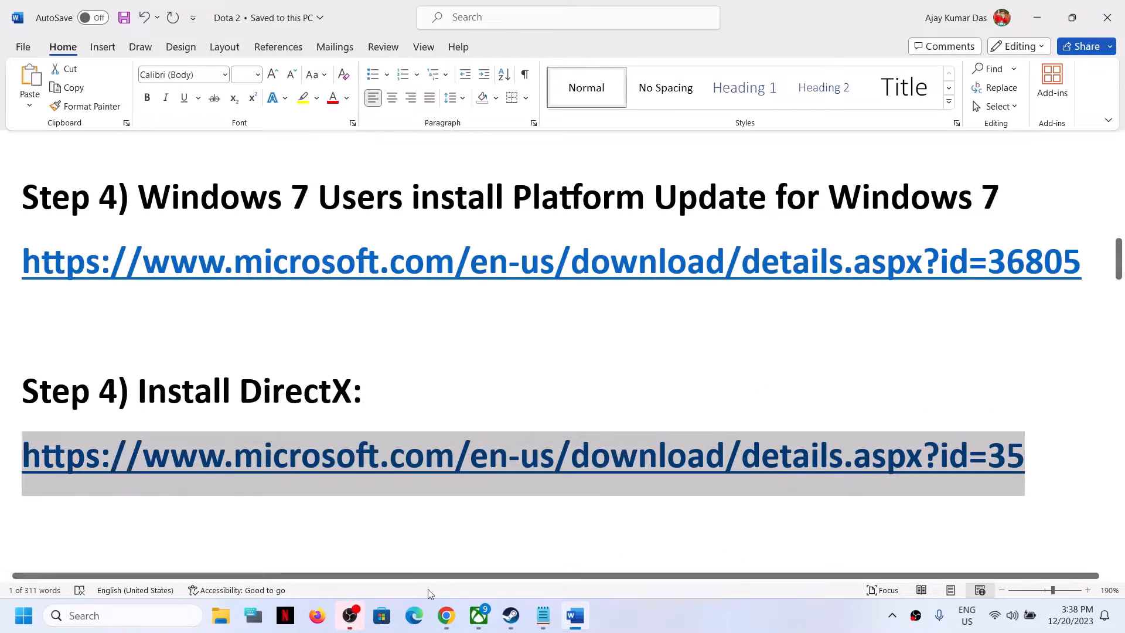
pyautogui.click(446, 615)
pyautogui.click(216, 20)
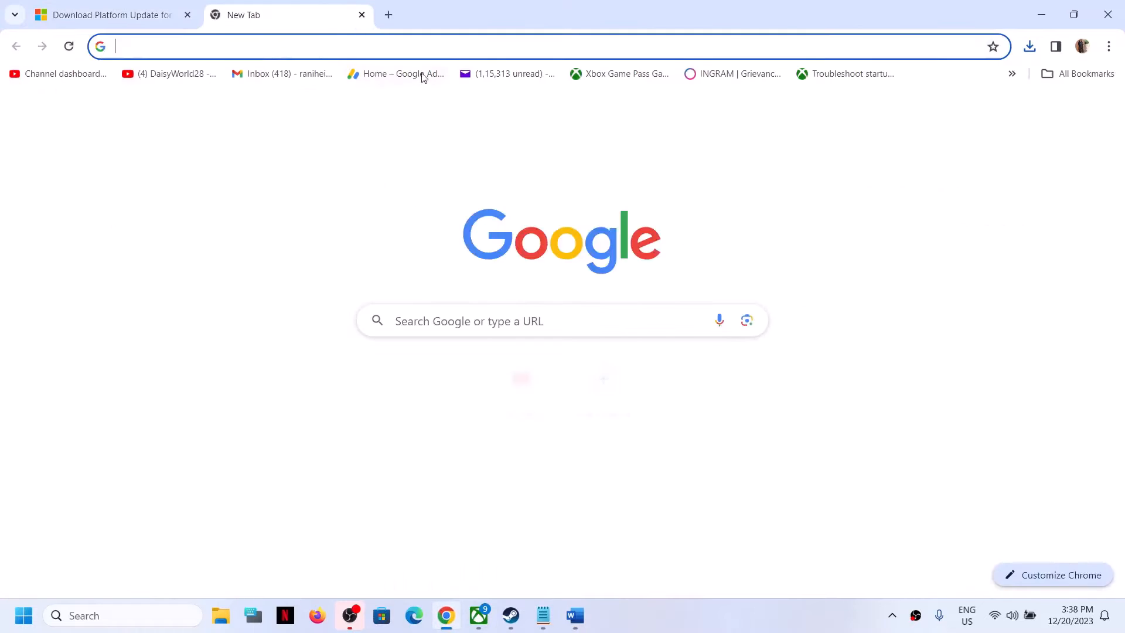
pyautogui.hotkey('ctrl', 'v')
pyautogui.press('Return')
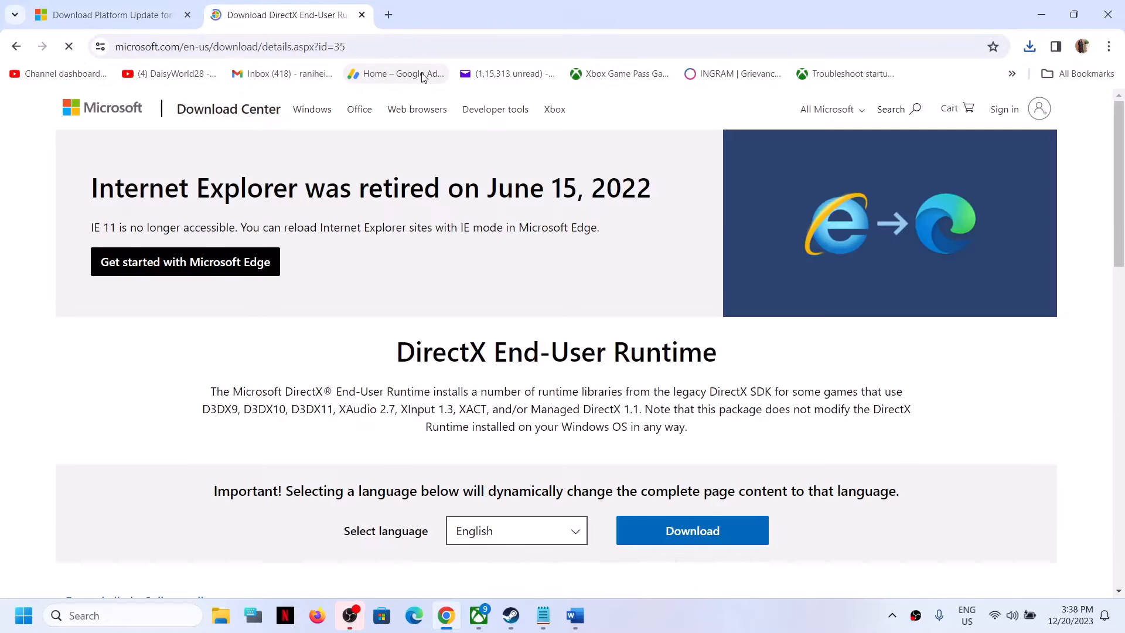
# Step: Download the DirectX End-User Runtime and launch its installer from the downloads list
pyautogui.scroll(-4, 459, 303)
pyautogui.click(671, 327)
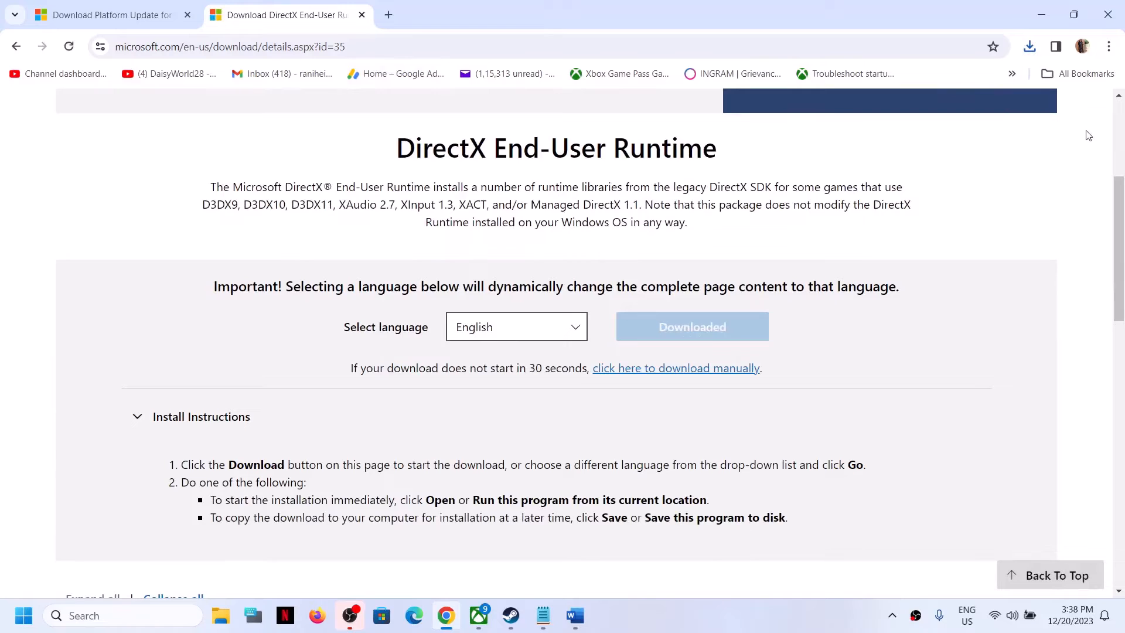
pyautogui.click(1029, 47)
pyautogui.click(299, 277)
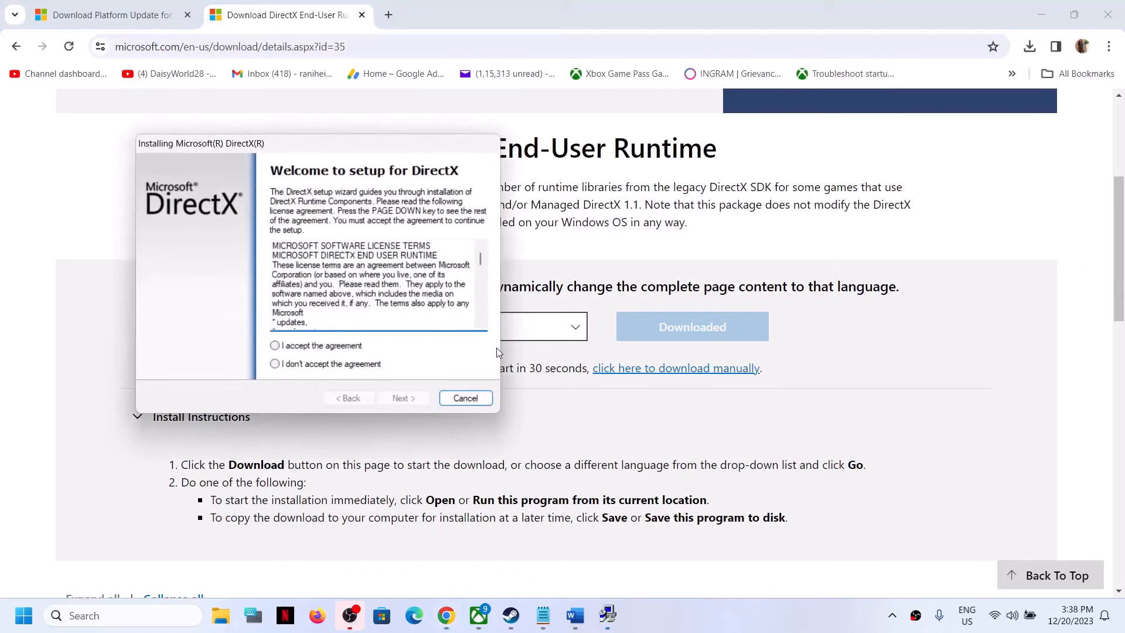
# Step: Accept the DirectX licence agreement and continue past the Bing Bar offer to start installing components
pyautogui.click(291, 347)
pyautogui.click(404, 400)
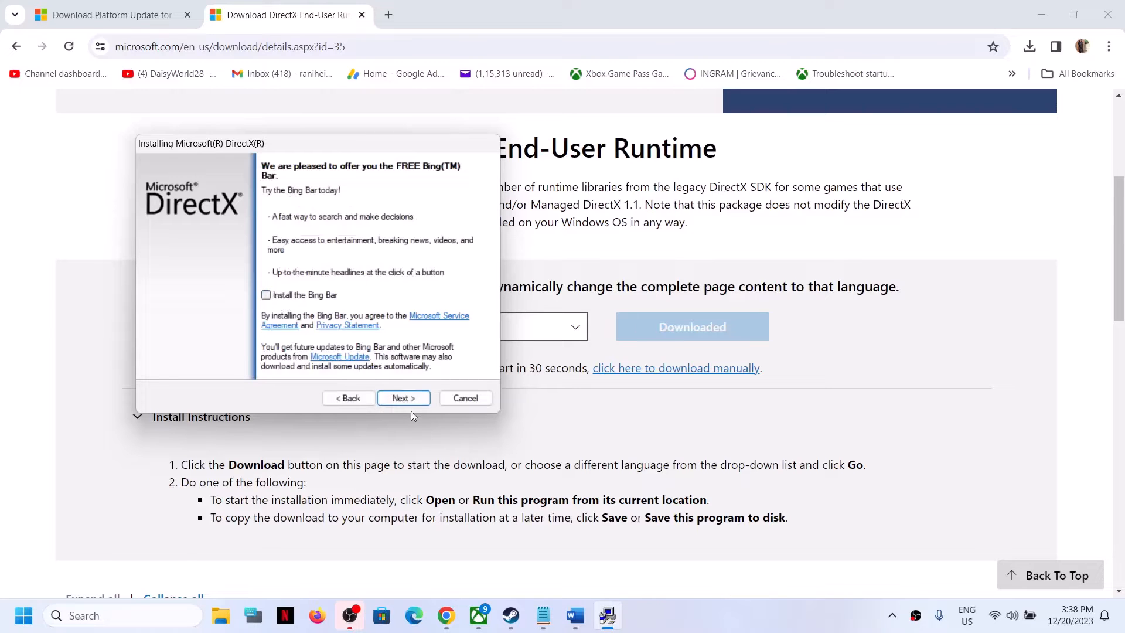
pyautogui.click(410, 401)
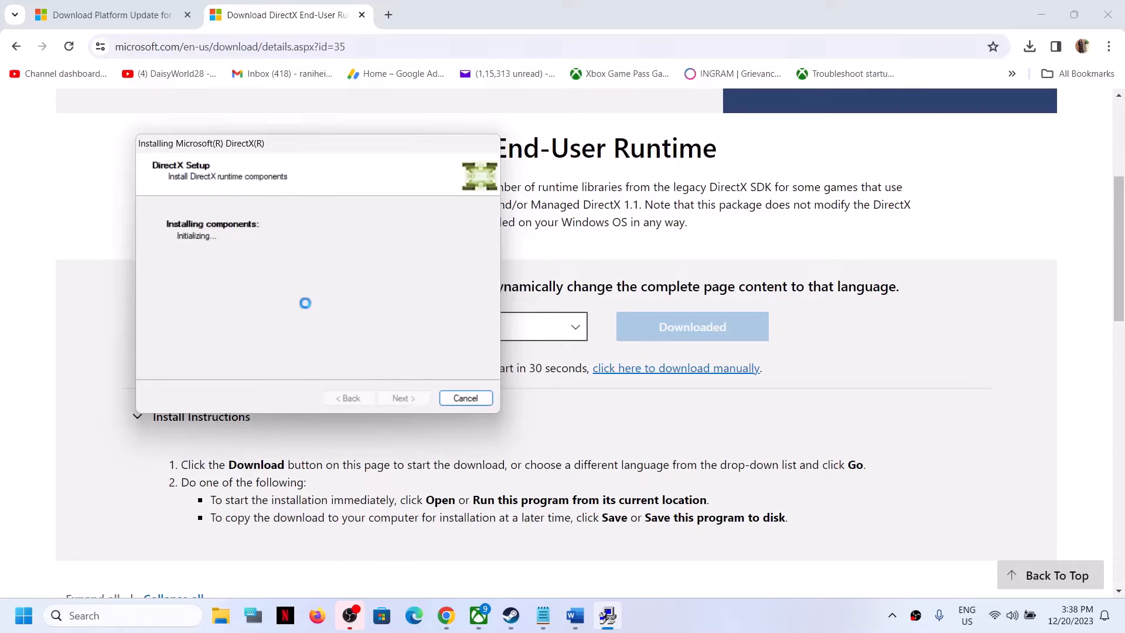
pyautogui.click(32, 612)
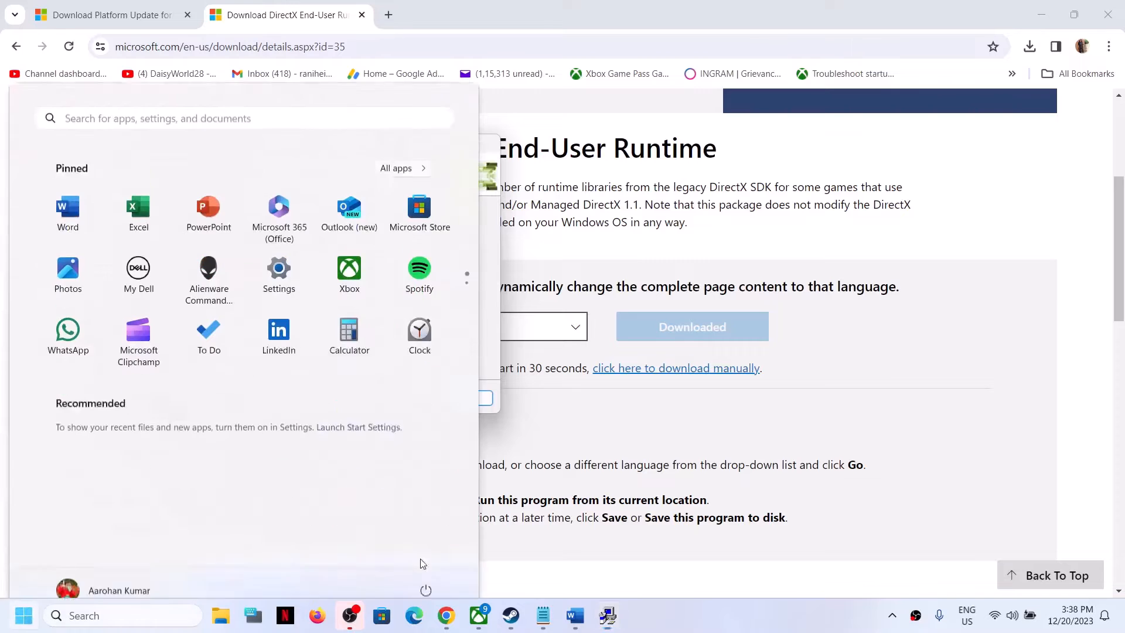
pyautogui.click(425, 565)
pyautogui.click(891, 415)
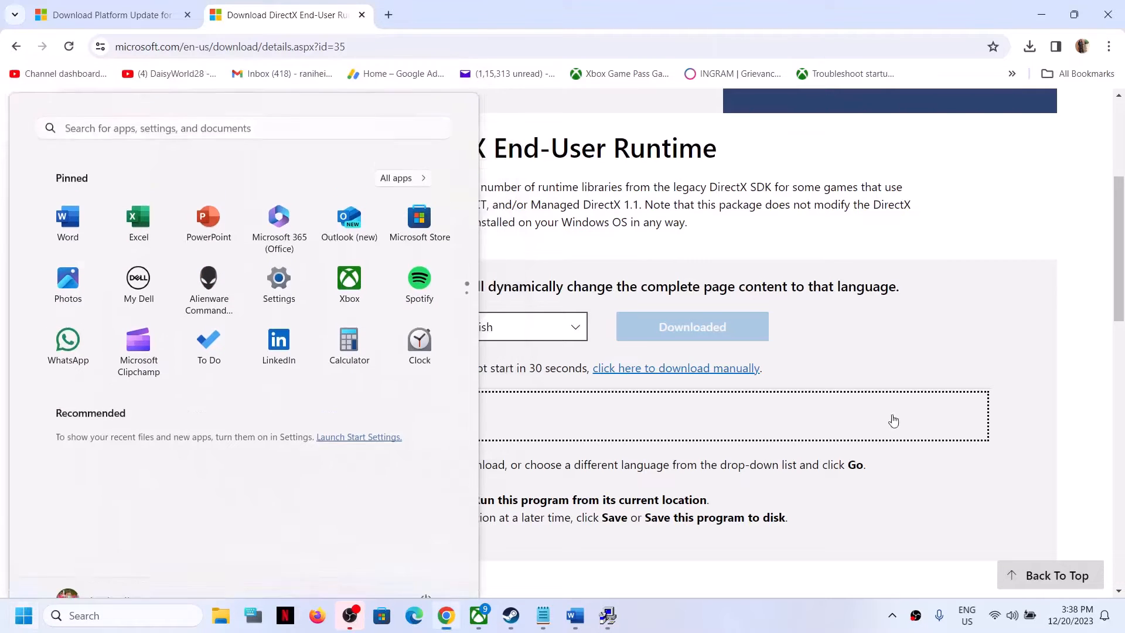
pyautogui.click(511, 615)
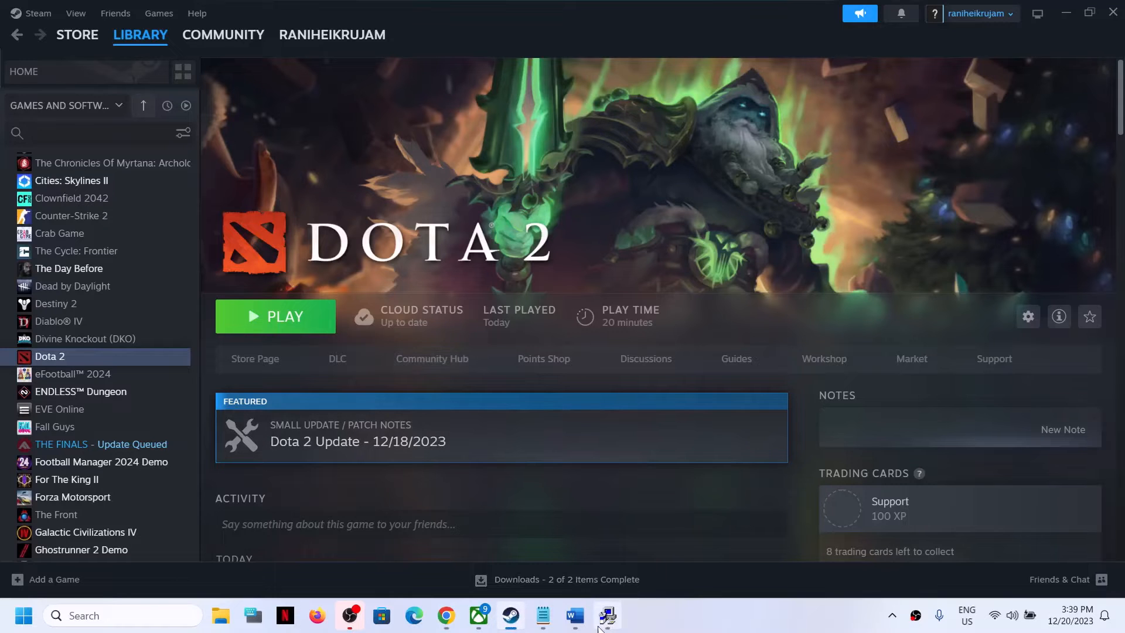
# Step: Copy the Visual C++ link from the document and open it in a new browser tab
pyautogui.click(575, 615)
pyautogui.scroll(-2, 301, 418)
pyautogui.scroll(-1, 301, 418)
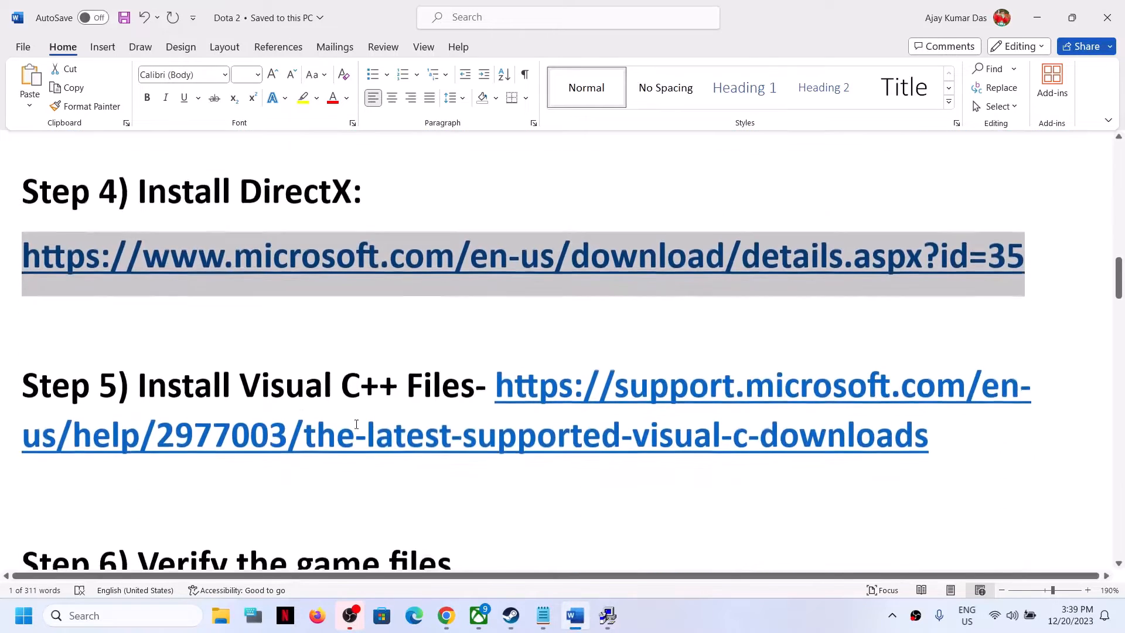
pyautogui.moveTo(931, 440); pyautogui.dragTo(504, 384)
pyautogui.hotkey('ctrl', 'c')
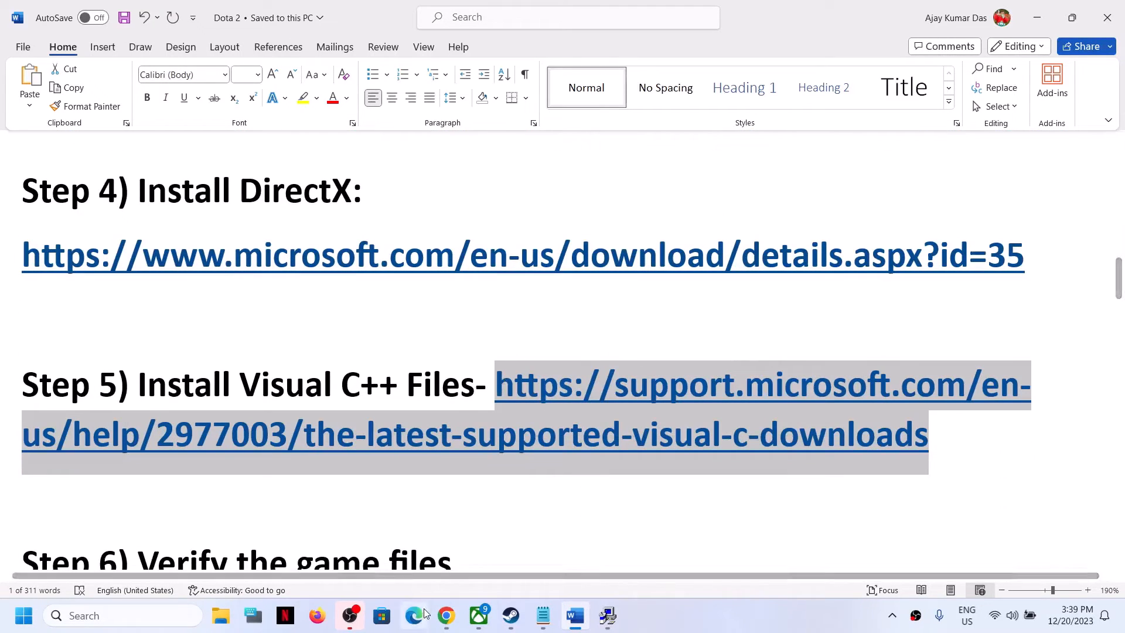
pyautogui.click(446, 615)
pyautogui.click(389, 16)
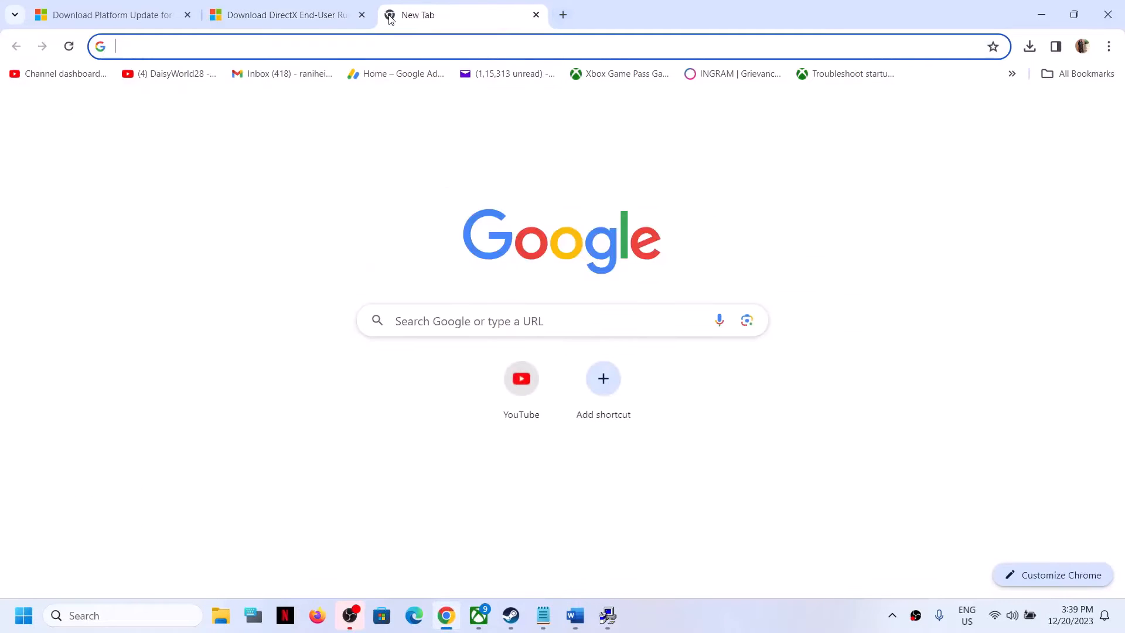
pyautogui.hotkey('ctrl', 'v')
pyautogui.press('Return')
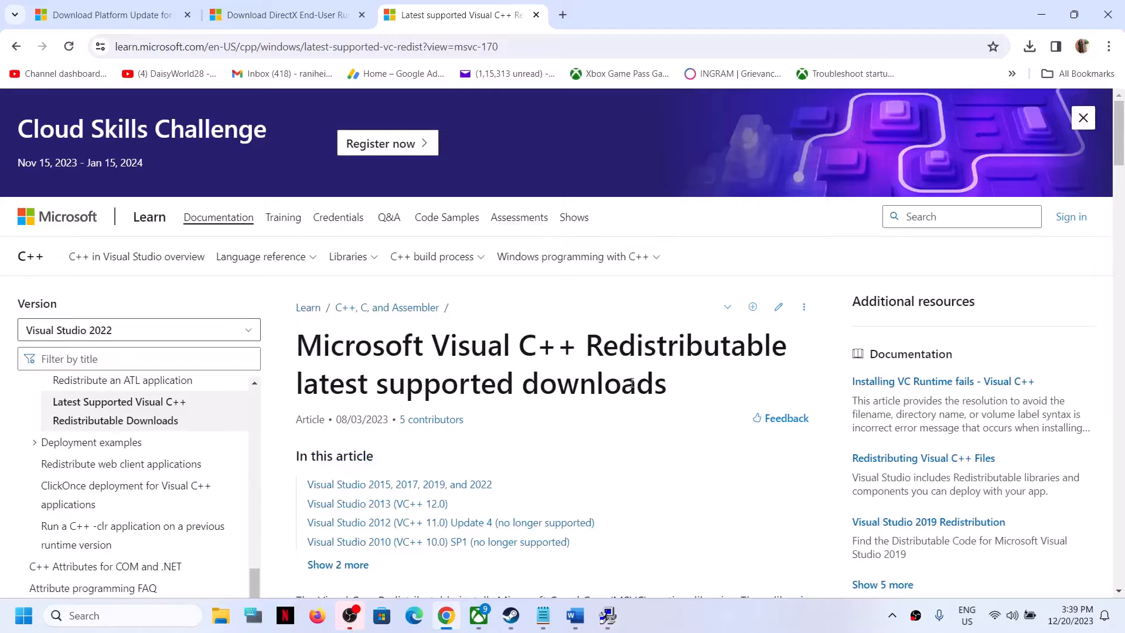
# Step: Download both the X86 and X64 Visual C++ Redistributable permalinks from the Visual Studio 2015–2022 table
pyautogui.scroll(-10, 631, 382)
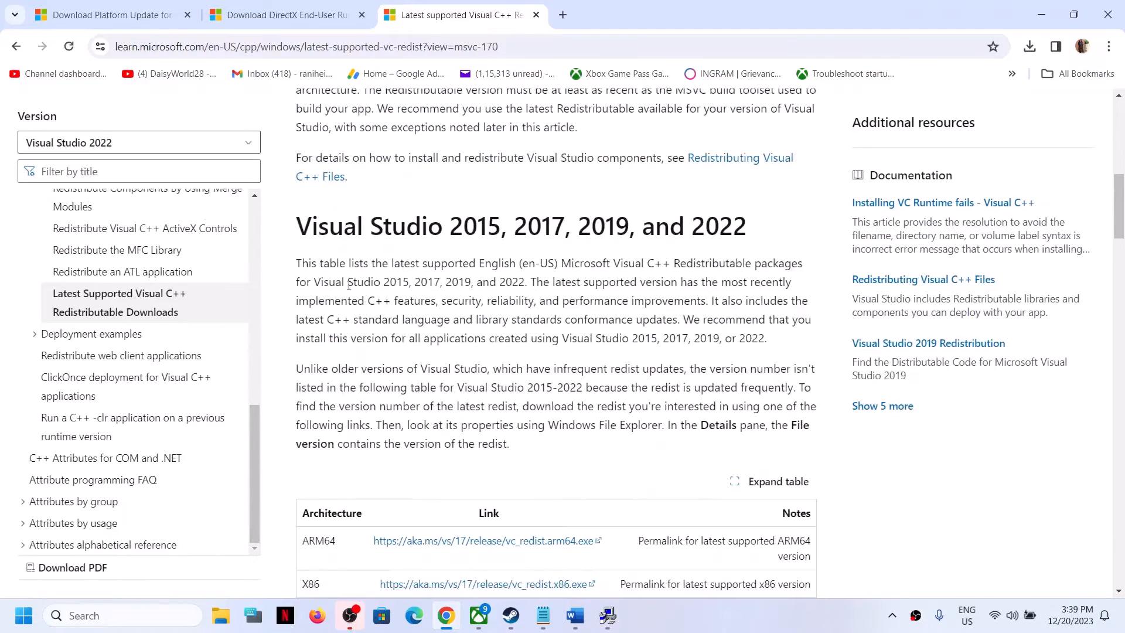
pyautogui.moveTo(317, 226); pyautogui.dragTo(736, 212)
pyautogui.click(427, 336)
pyautogui.scroll(-3, 430, 369)
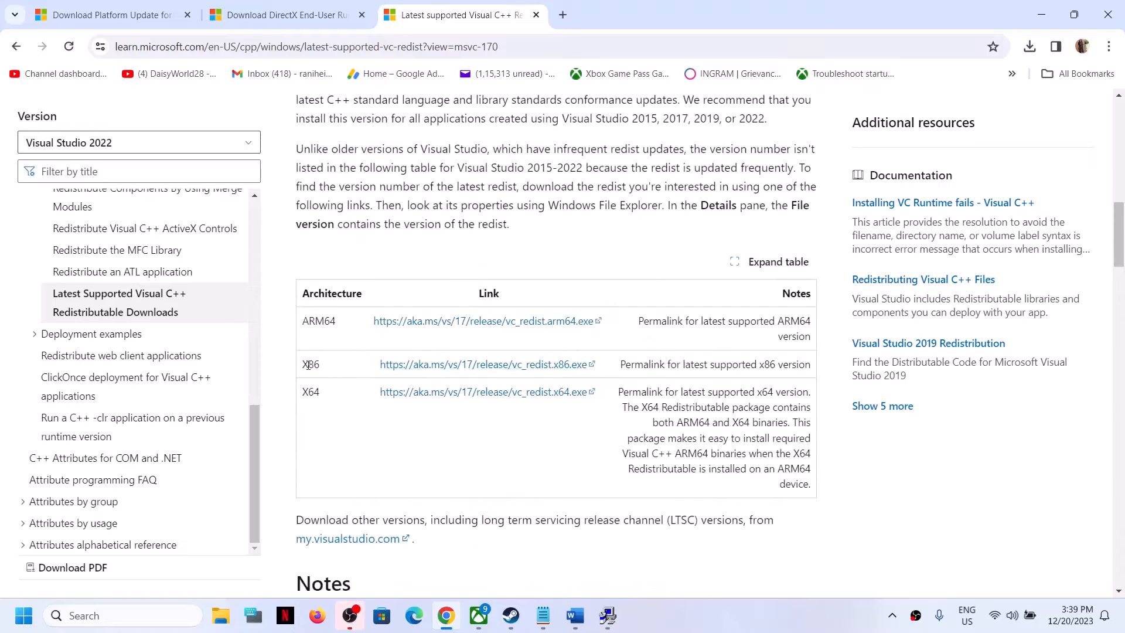
pyautogui.moveTo(308, 364); pyautogui.dragTo(351, 364)
pyautogui.click(458, 364)
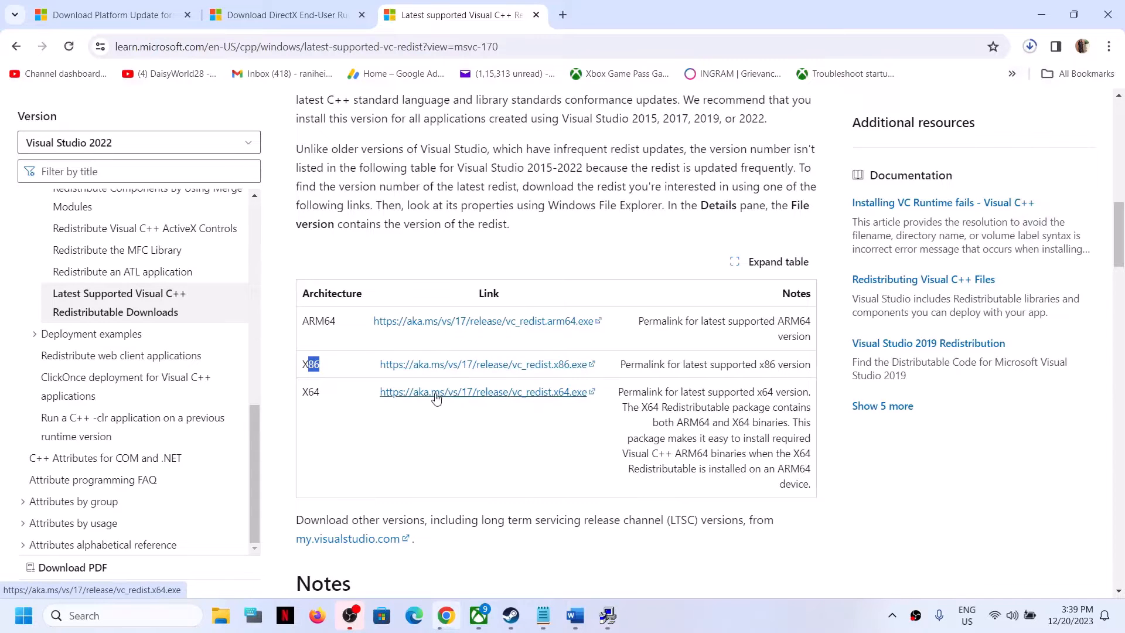
pyautogui.click(417, 399)
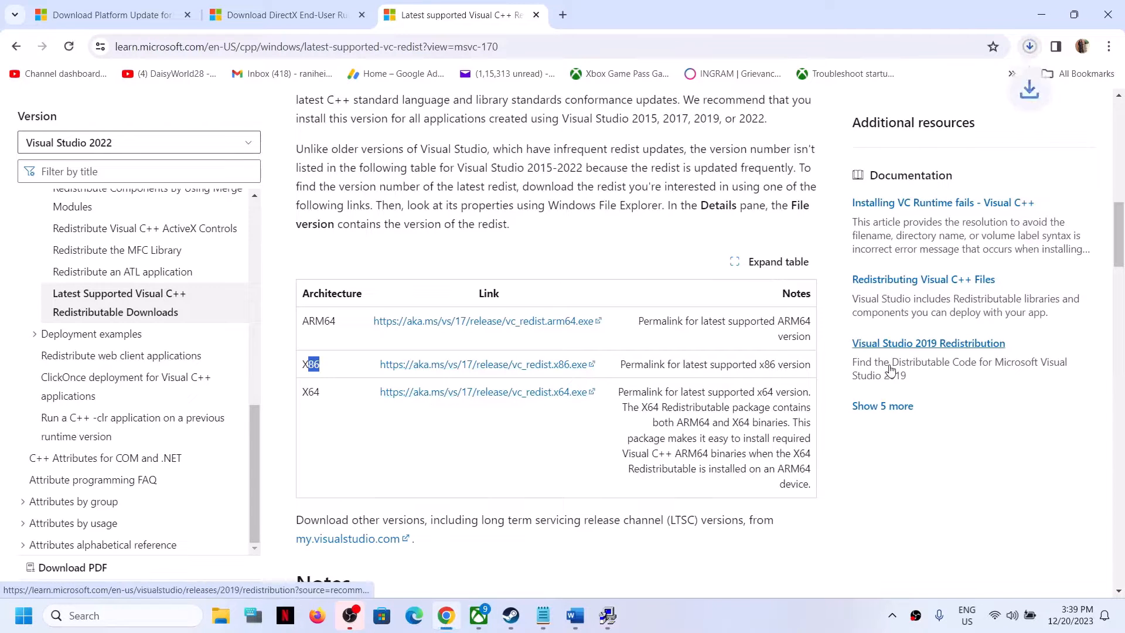
# Step: Launch the x64 redistributable from the recent downloads list, run Repair, and dismiss the message
pyautogui.click(1030, 46)
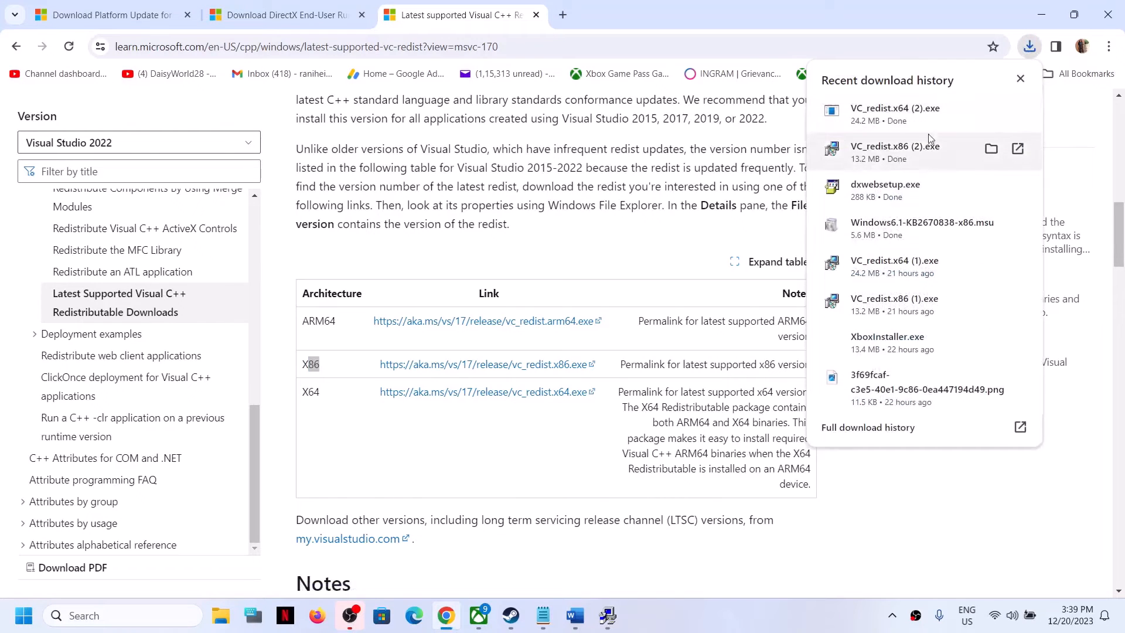
pyautogui.click(891, 120)
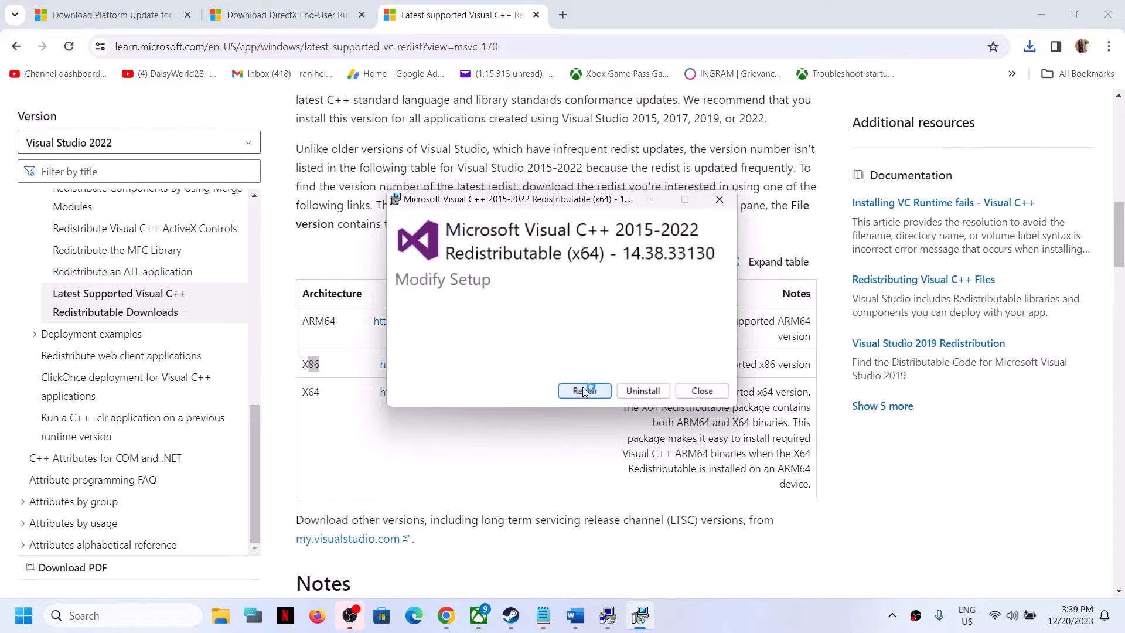
pyautogui.click(583, 391)
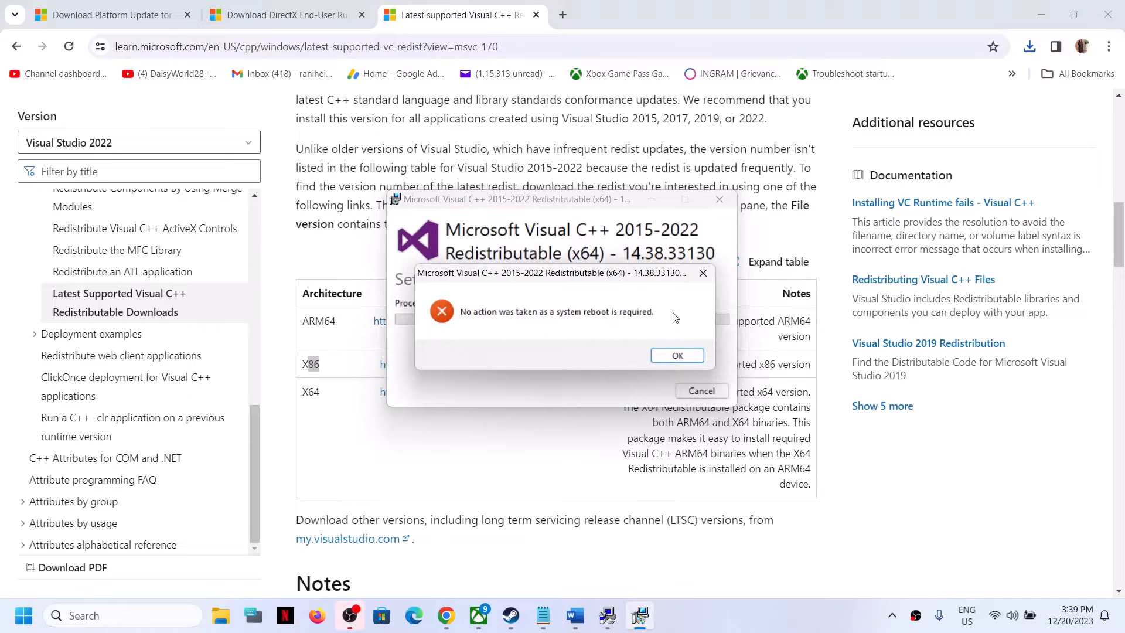
pyautogui.click(677, 355)
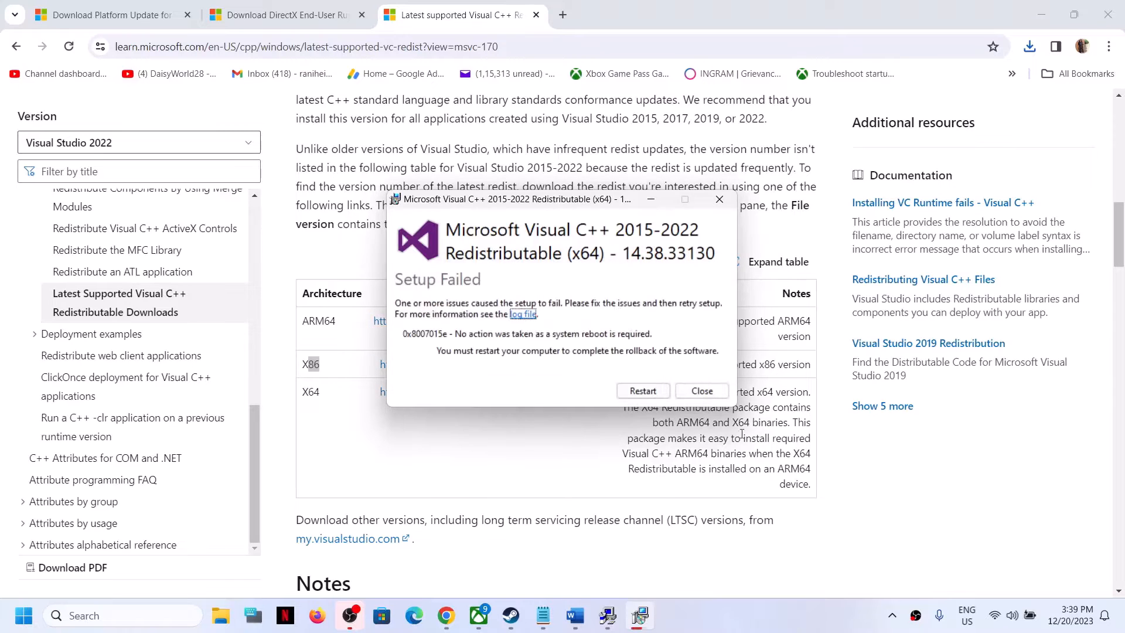
# Step: Launch the x86 redistributable from the downloads list, run Repair, and close both Visual C++ setup windows
pyautogui.click(1032, 52)
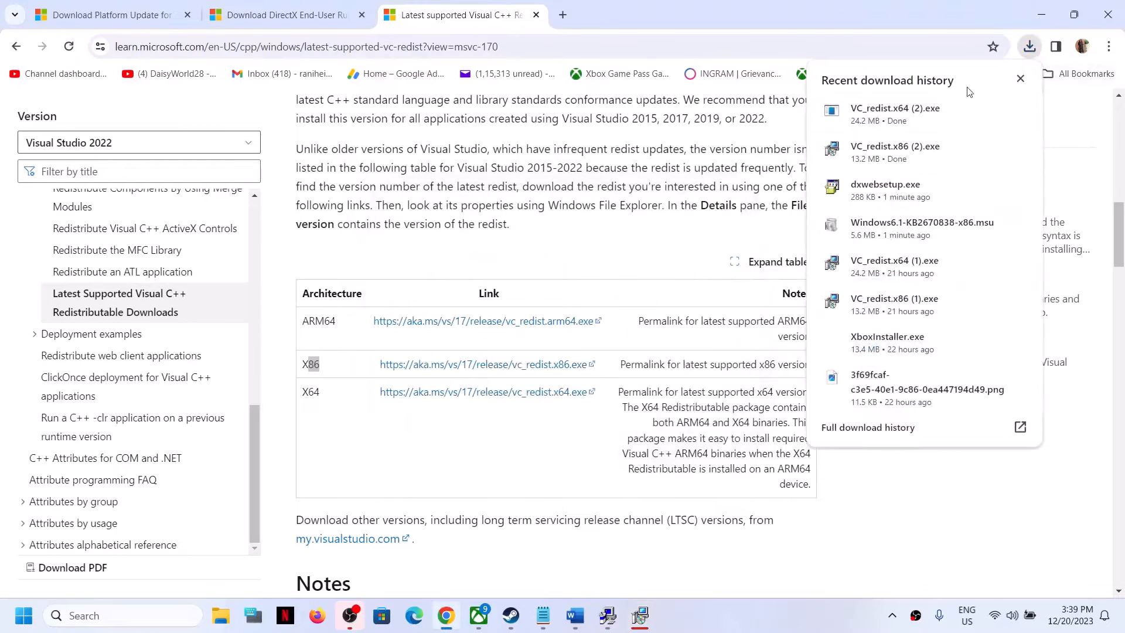
pyautogui.click(894, 156)
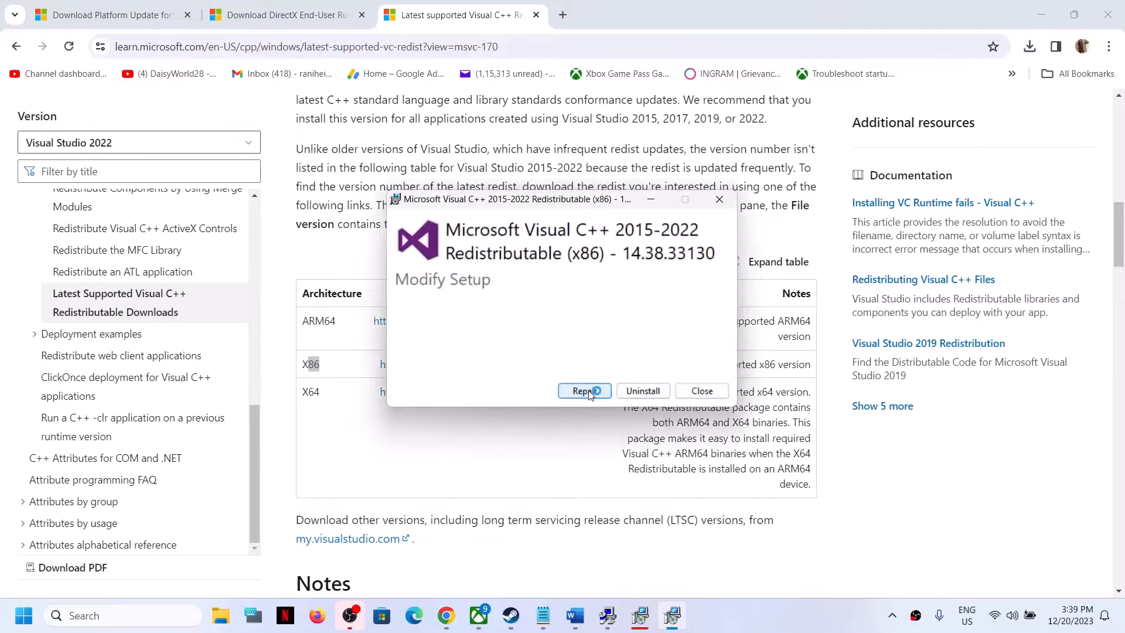
pyautogui.click(589, 392)
pyautogui.click(677, 356)
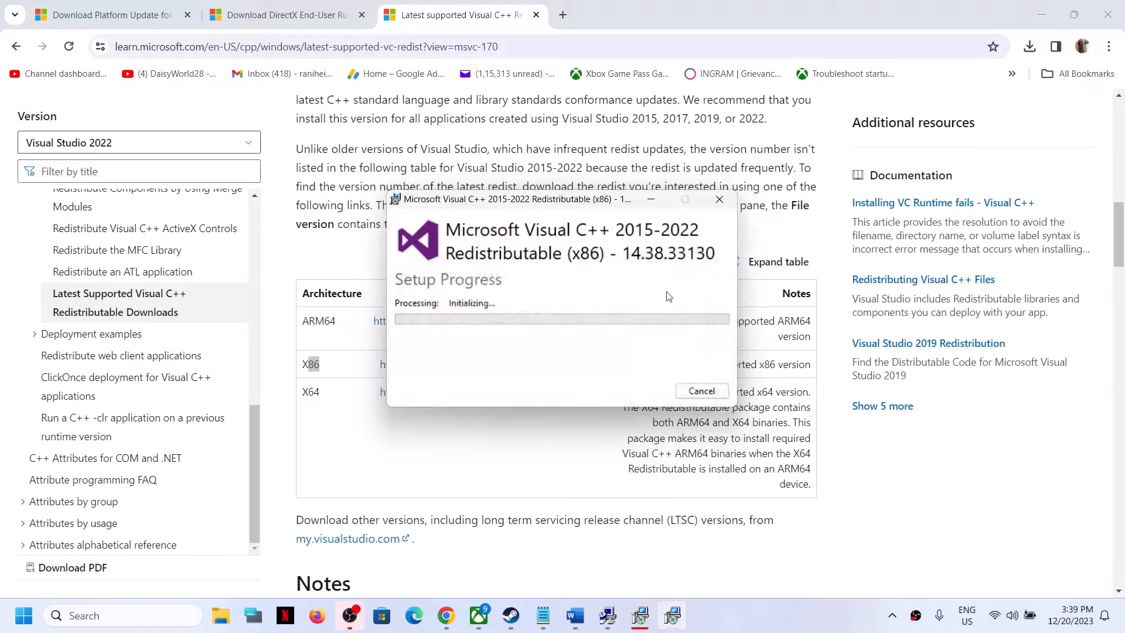
pyautogui.click(643, 618)
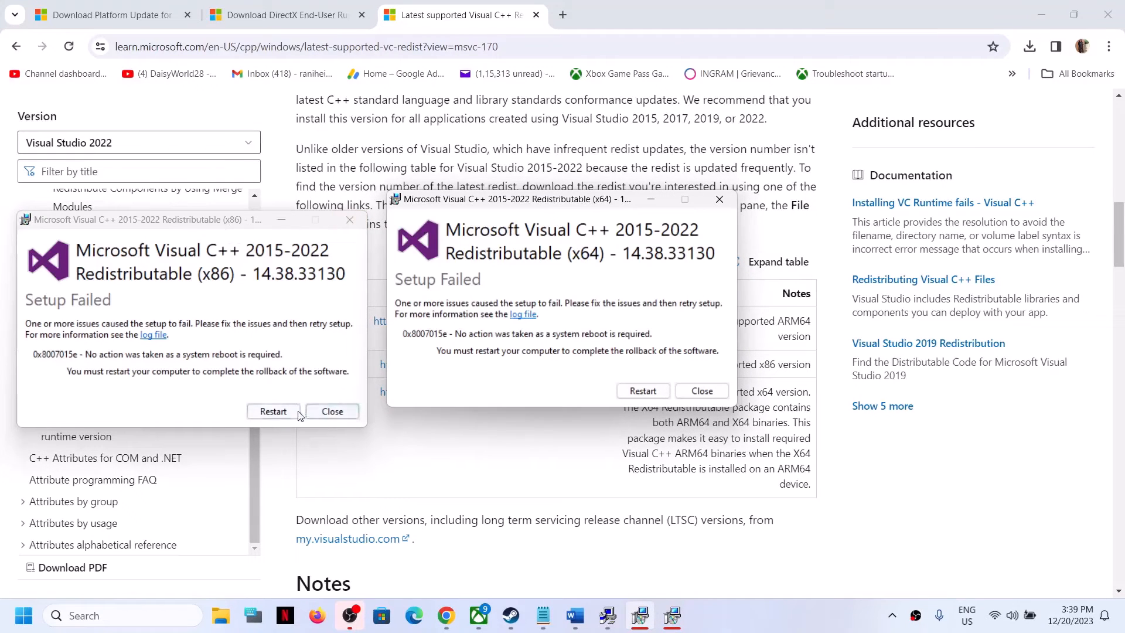
pyautogui.click(701, 391)
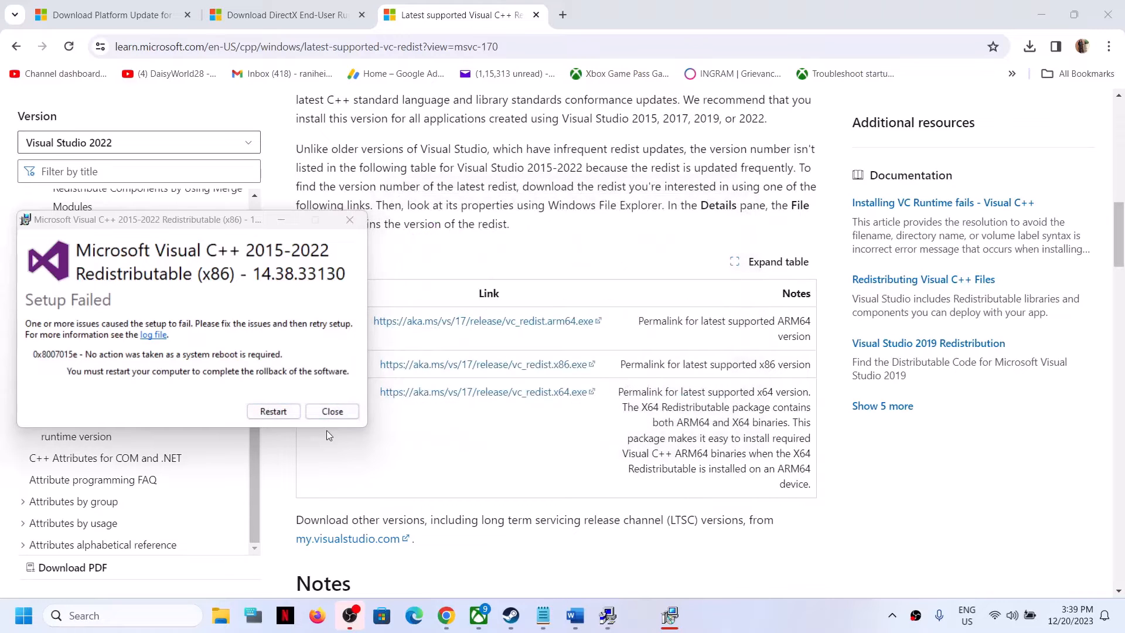
pyautogui.click(333, 411)
pyautogui.click(22, 619)
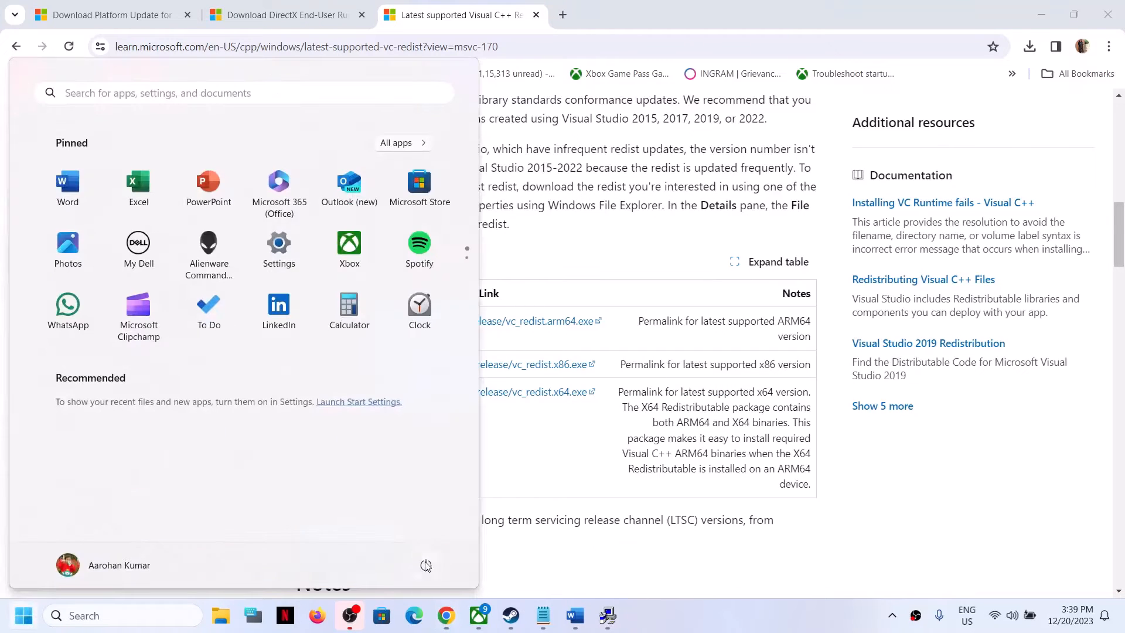
pyautogui.click(426, 564)
pyautogui.click(571, 447)
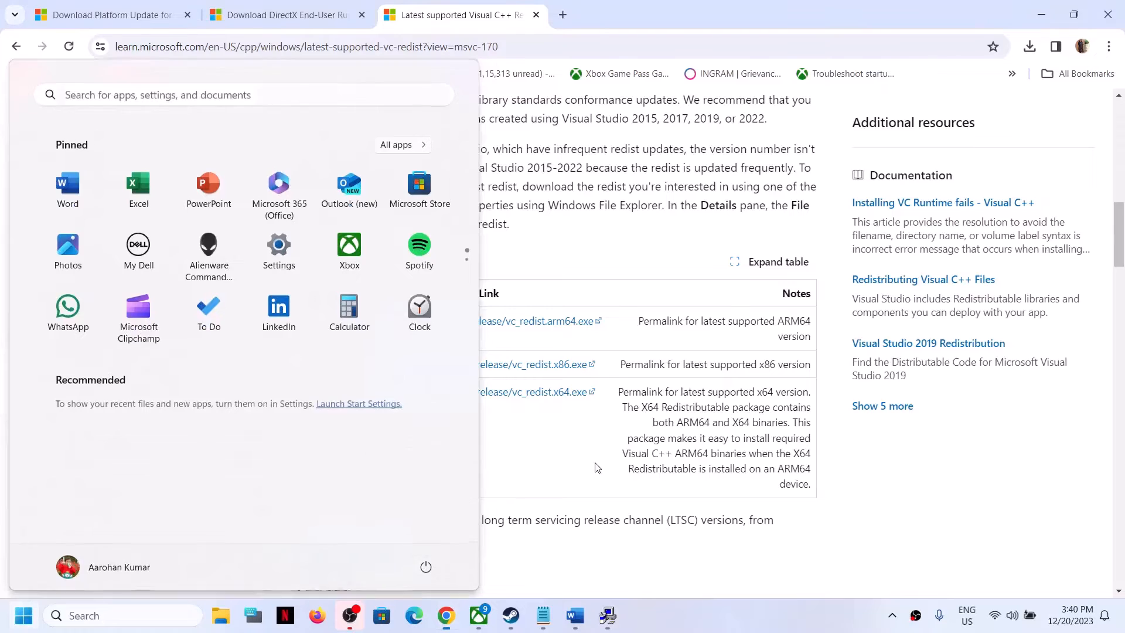
# Step: Highlight the 'Verify the game files' step in the document
pyautogui.click(511, 615)
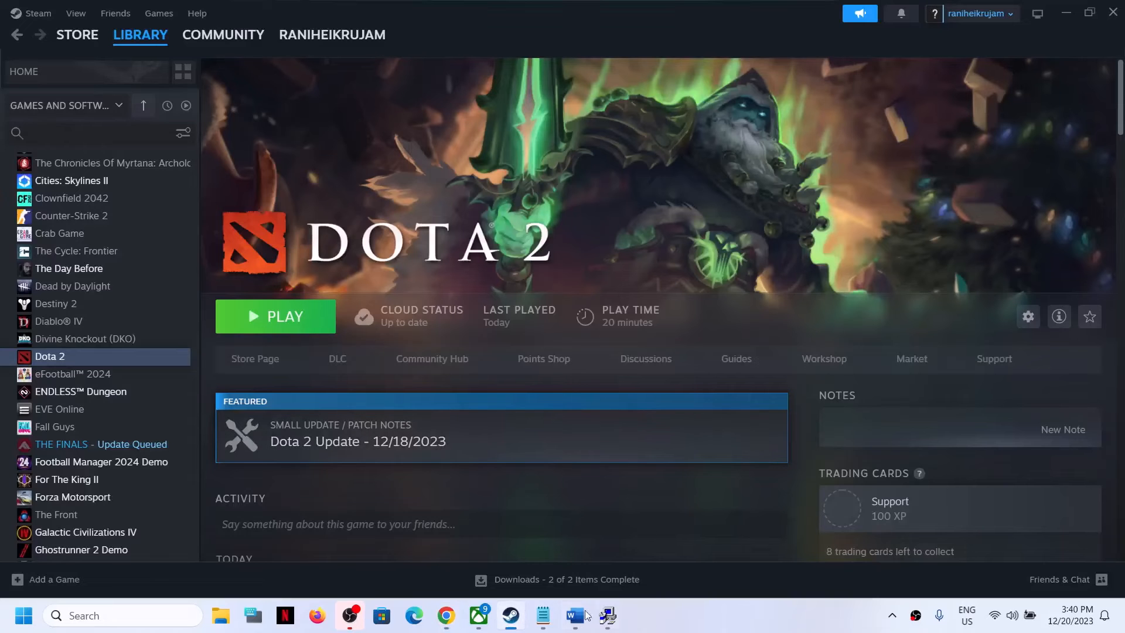
pyautogui.click(587, 614)
pyautogui.scroll(-3, 361, 438)
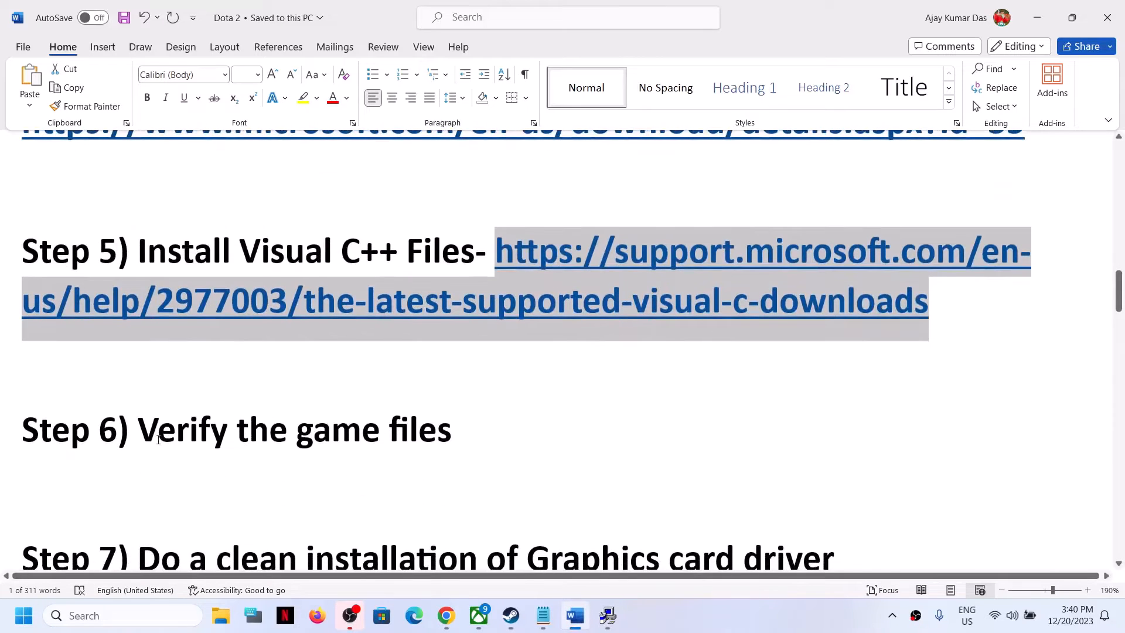
pyautogui.moveTo(158, 439); pyautogui.dragTo(462, 440)
pyautogui.click(1036, 18)
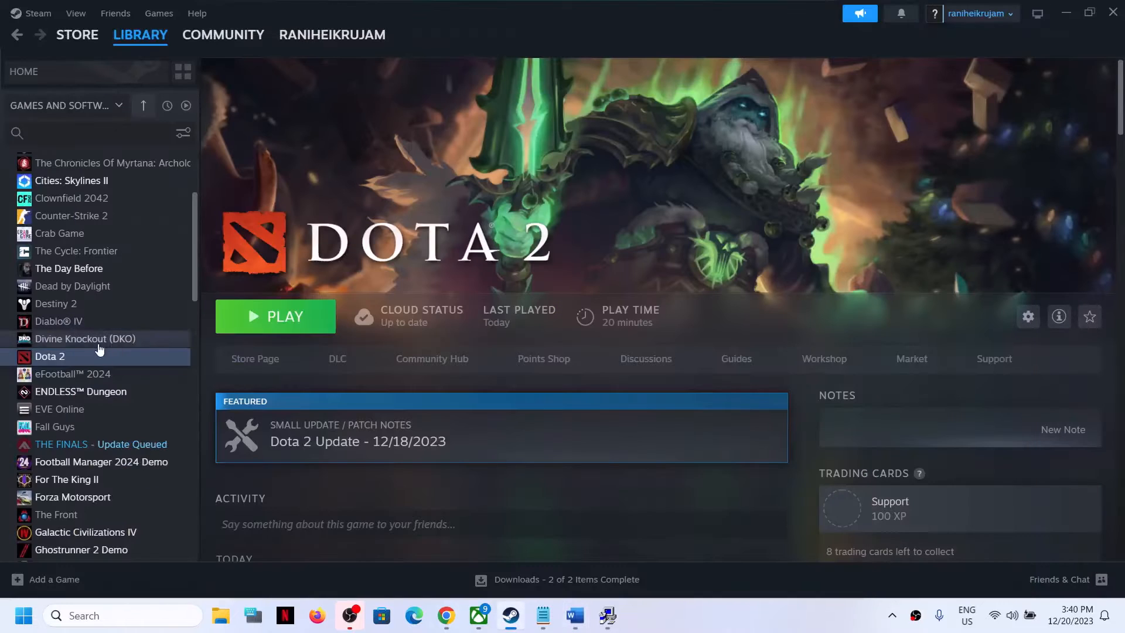
# Step: Open Dota 2's properties, go to the Installed Files section, and close the dialog
pyautogui.rightClick(88, 358)
pyautogui.click(126, 469)
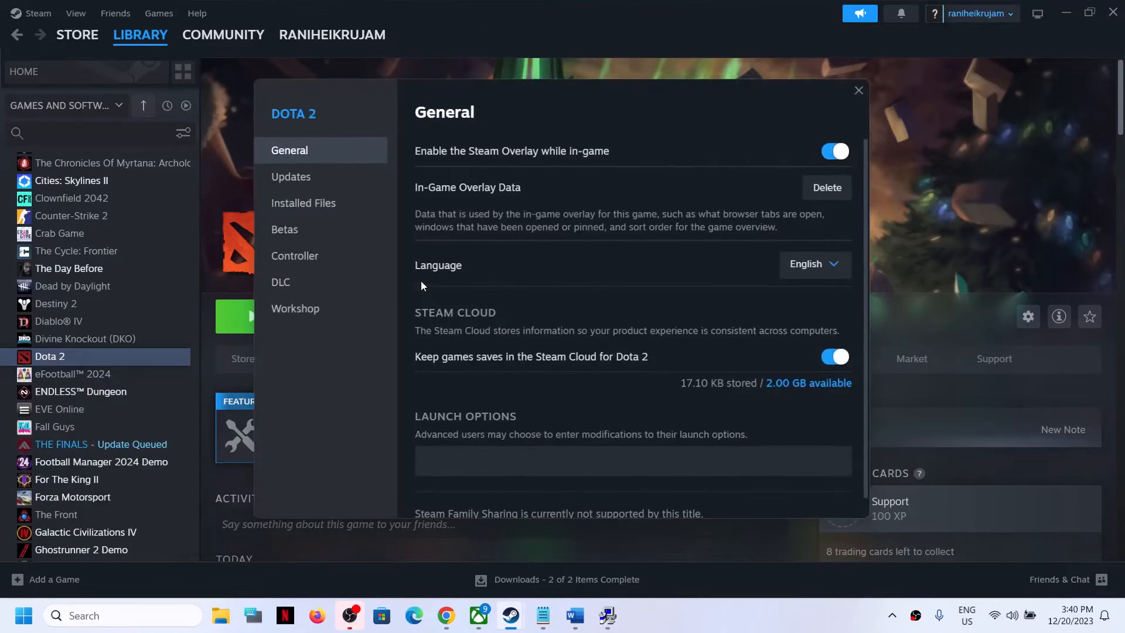
pyautogui.click(294, 210)
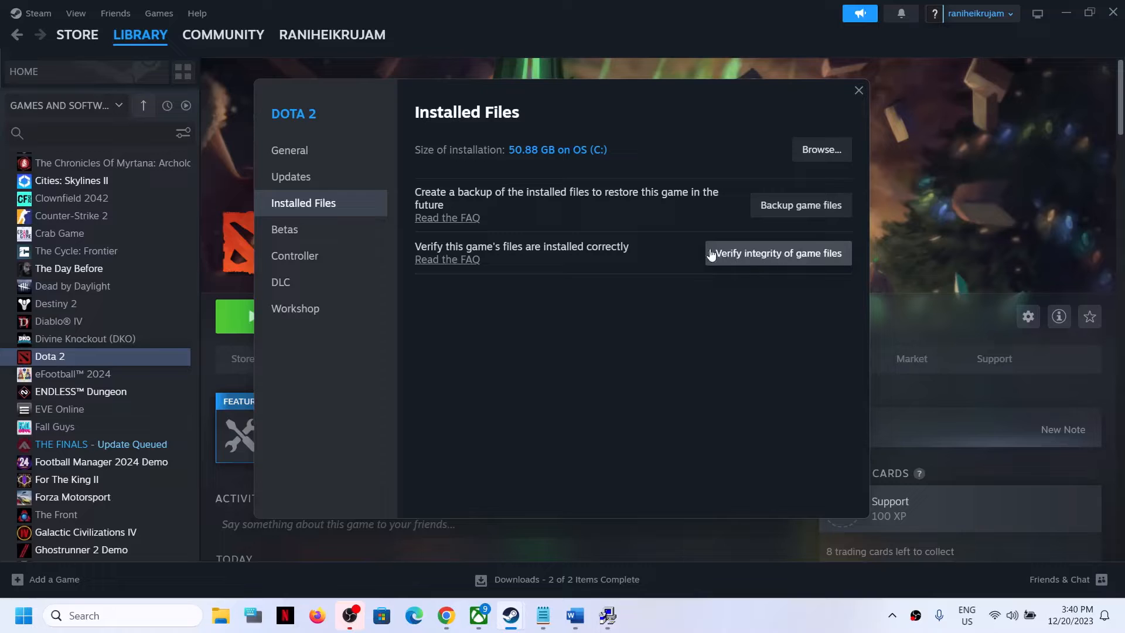
pyautogui.click(860, 91)
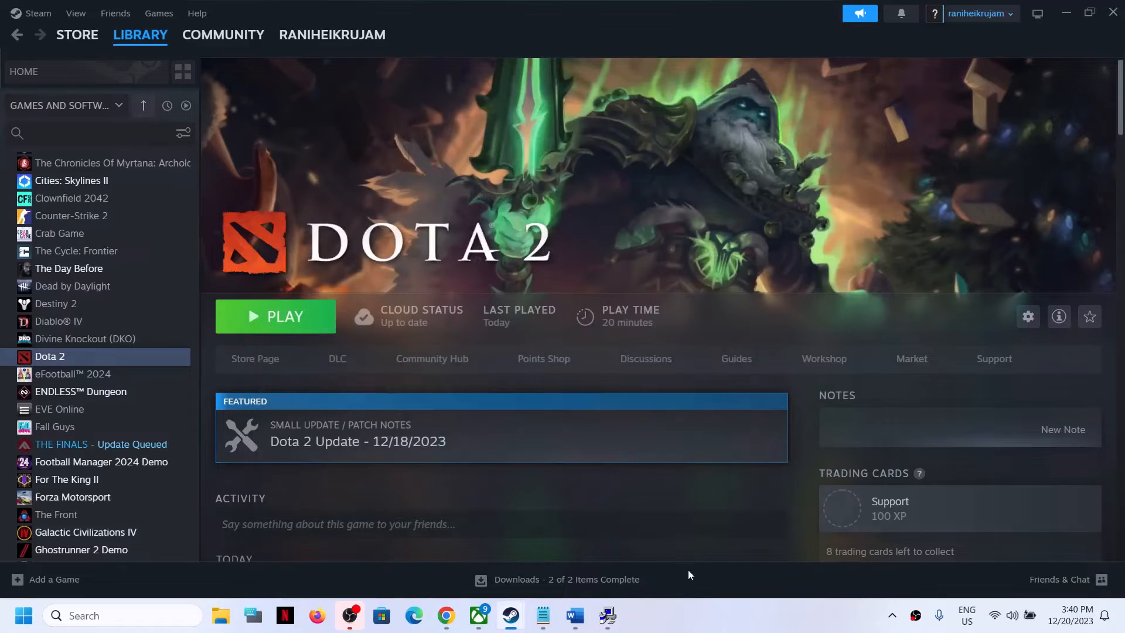
# Step: Highlight Step 7 and the NVIDIA and AMD driver links in the document
pyautogui.click(575, 615)
pyautogui.scroll(-4, 363, 463)
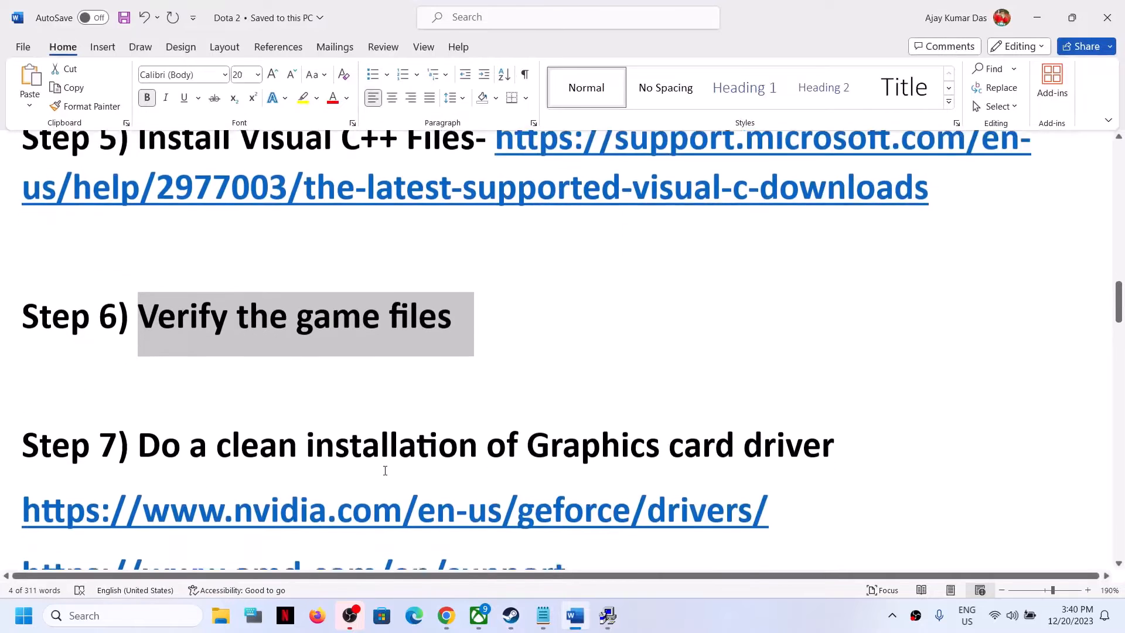
pyautogui.scroll(1, 323, 448)
pyautogui.moveTo(189, 358); pyautogui.dragTo(781, 363)
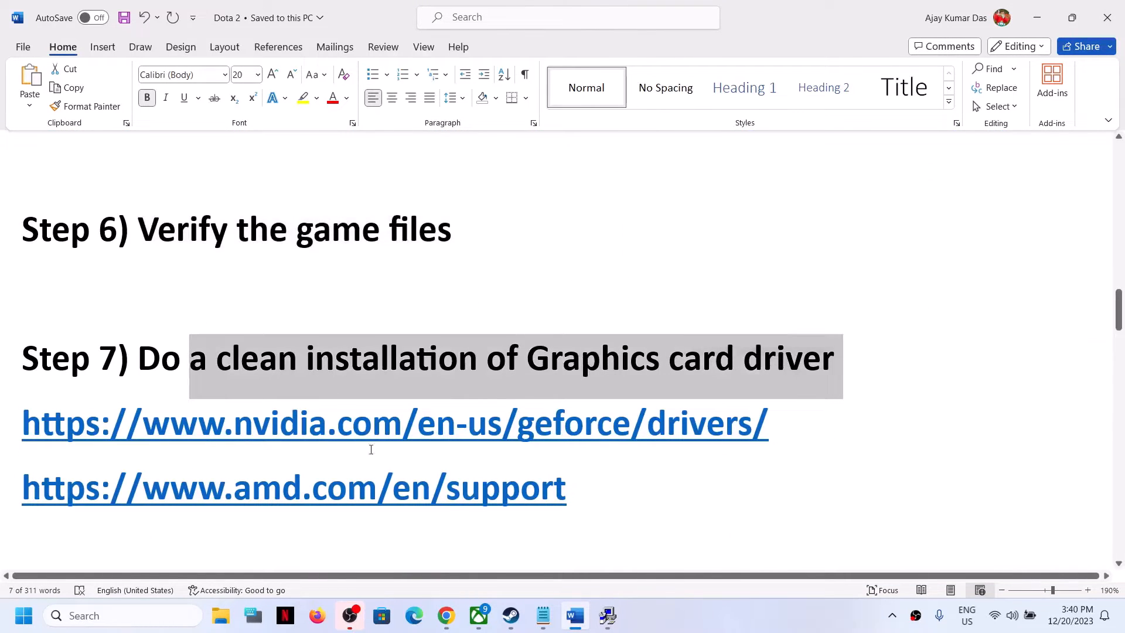
pyautogui.moveTo(198, 434); pyautogui.dragTo(672, 419)
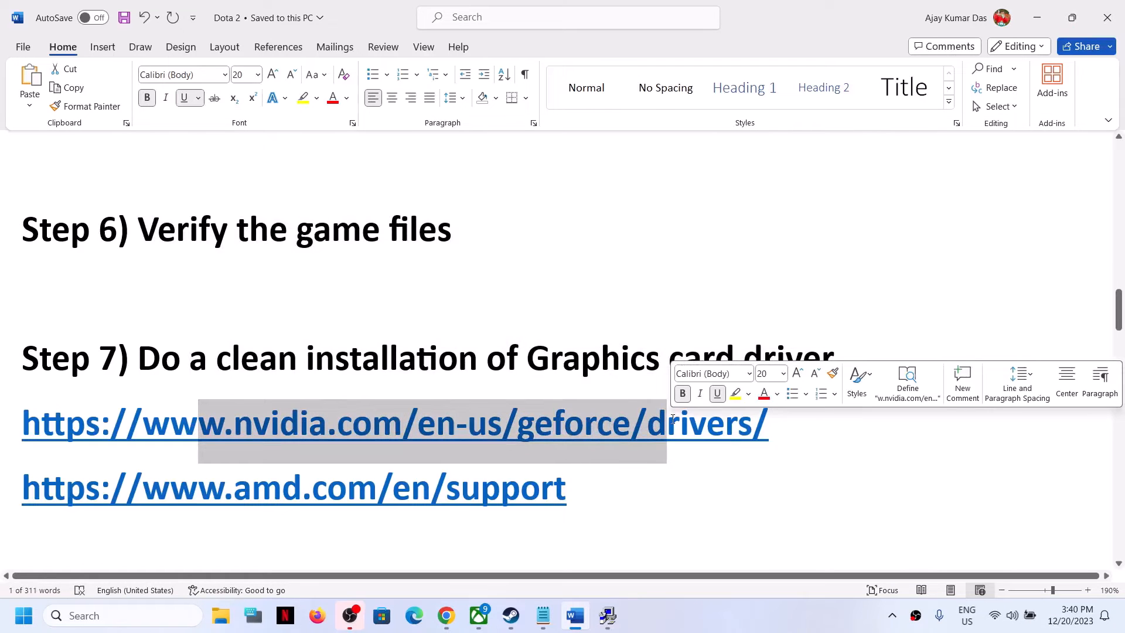
pyautogui.moveTo(23, 489); pyautogui.dragTo(595, 499)
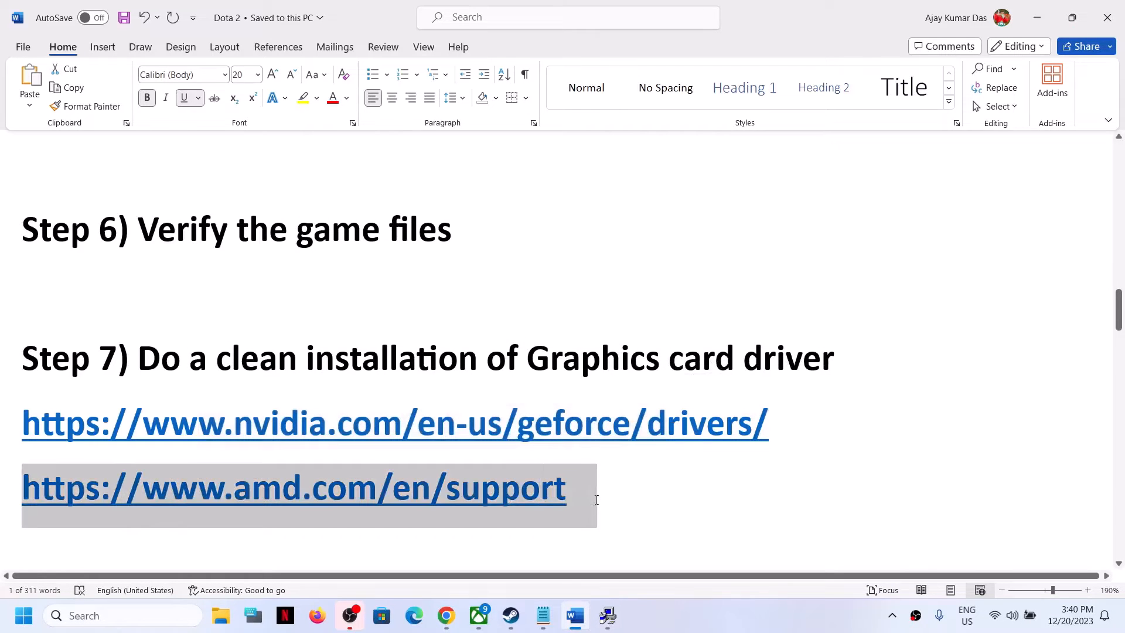
# Step: Open the NVIDIA drivers page and search for GeForce RTX 30 Series (Notebooks), GeForce RTX 3050 Laptop GPU drivers for Windows 11
pyautogui.click(509, 619)
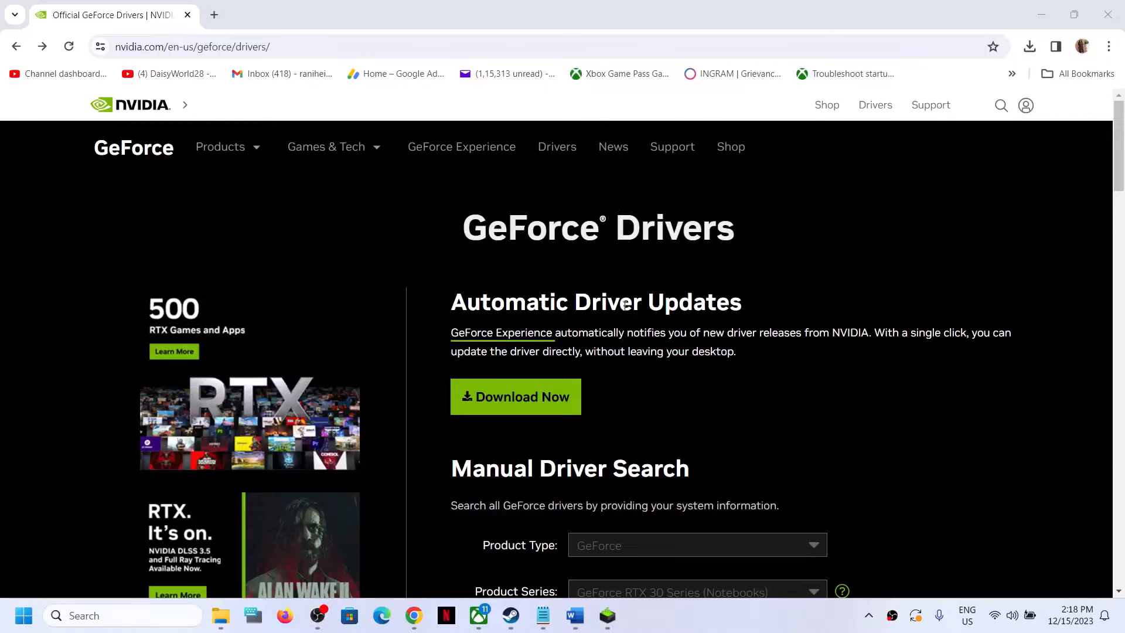
pyautogui.scroll(-5, 658, 381)
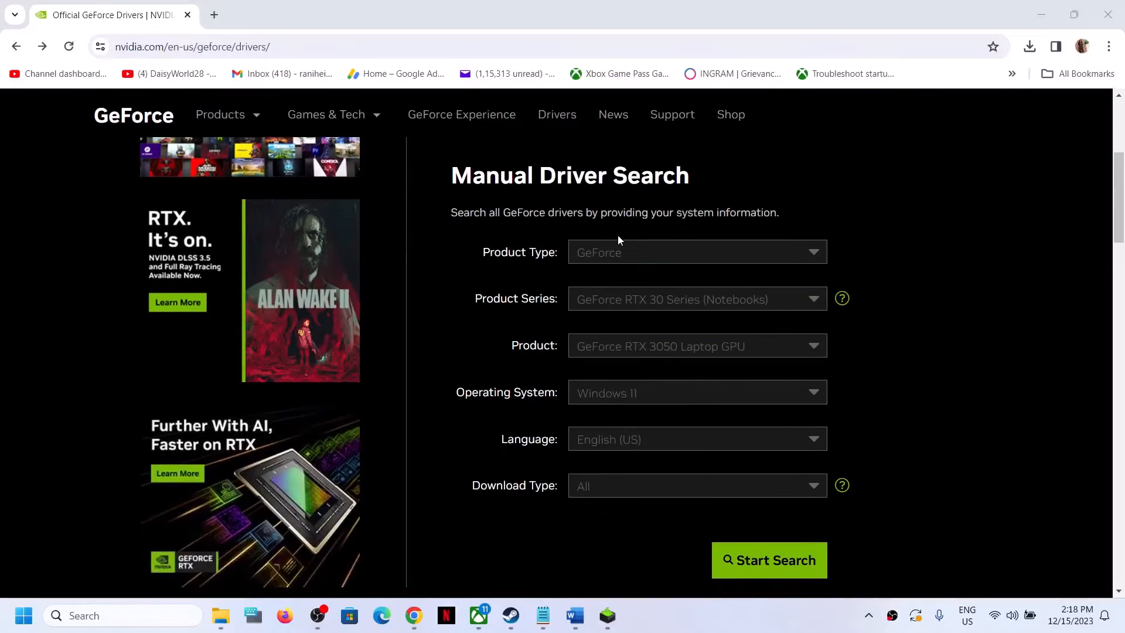
pyautogui.click(620, 254)
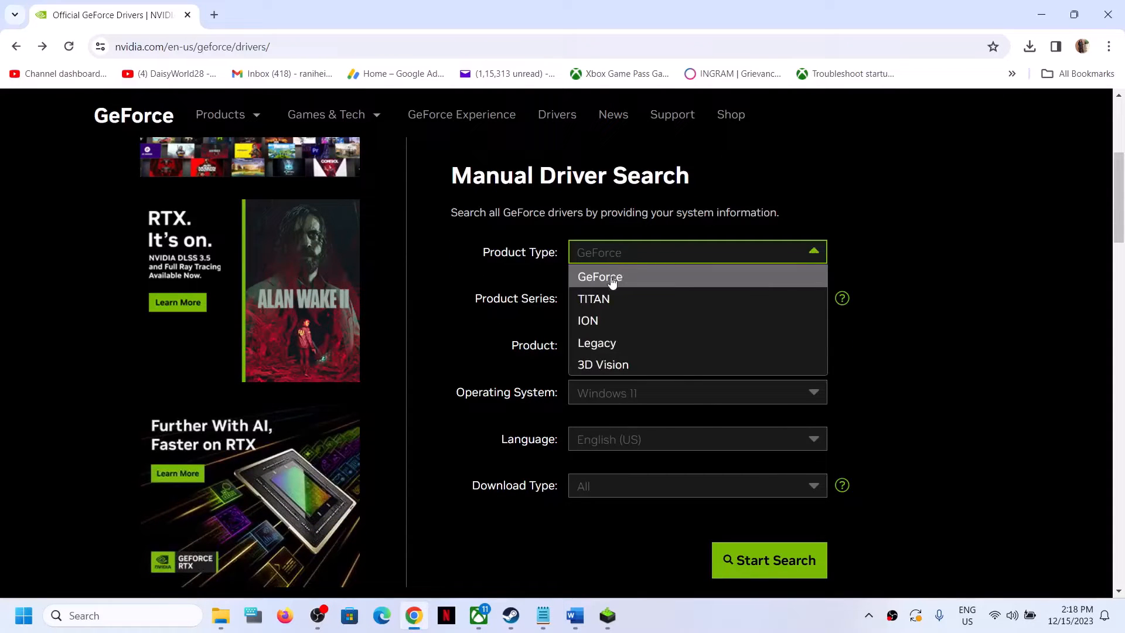
pyautogui.click(612, 279)
pyautogui.click(632, 301)
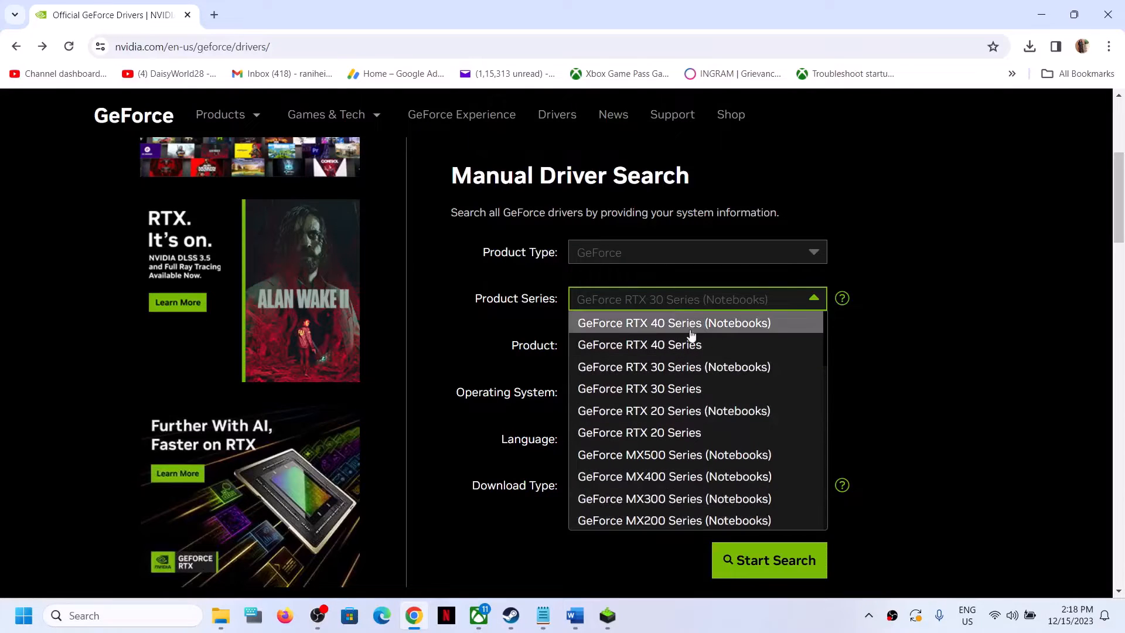
pyautogui.click(669, 367)
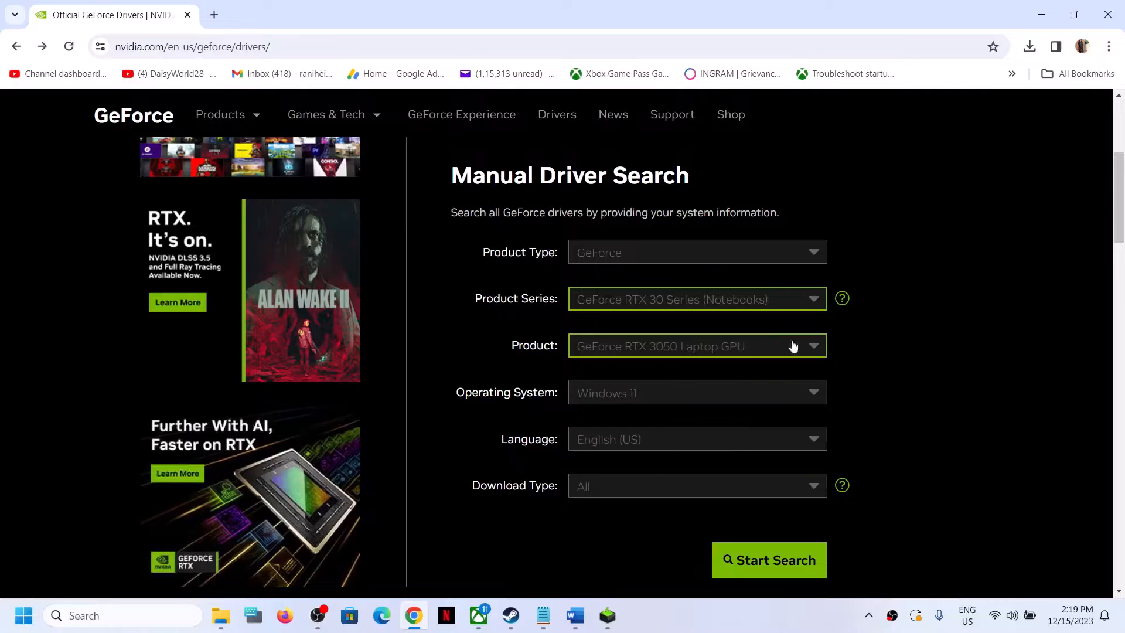
pyautogui.click(644, 359)
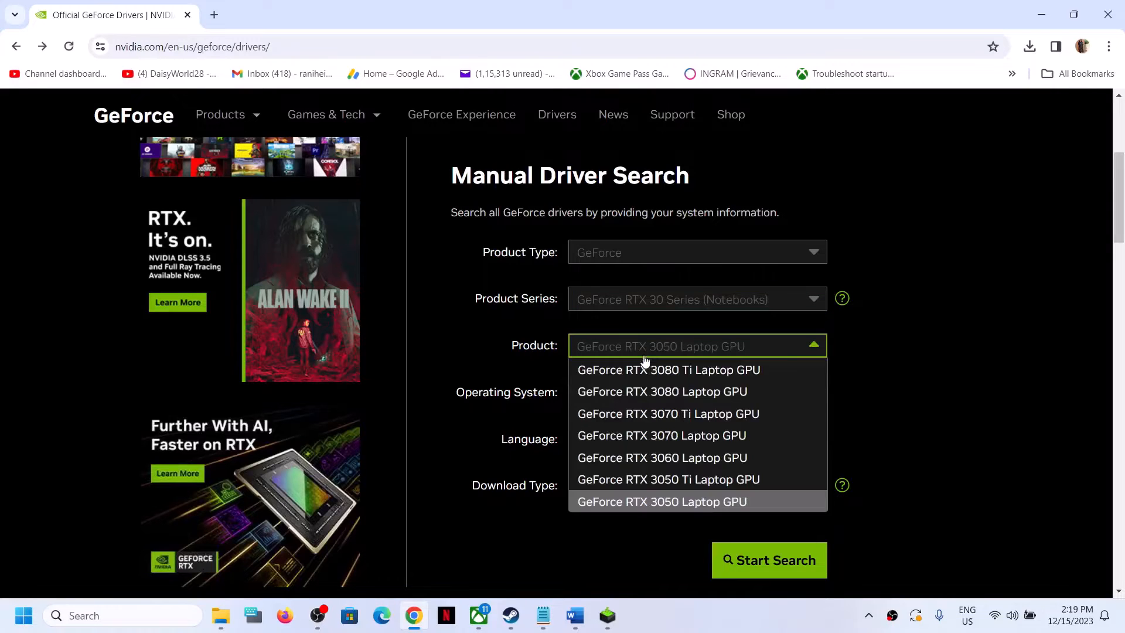
pyautogui.click(681, 503)
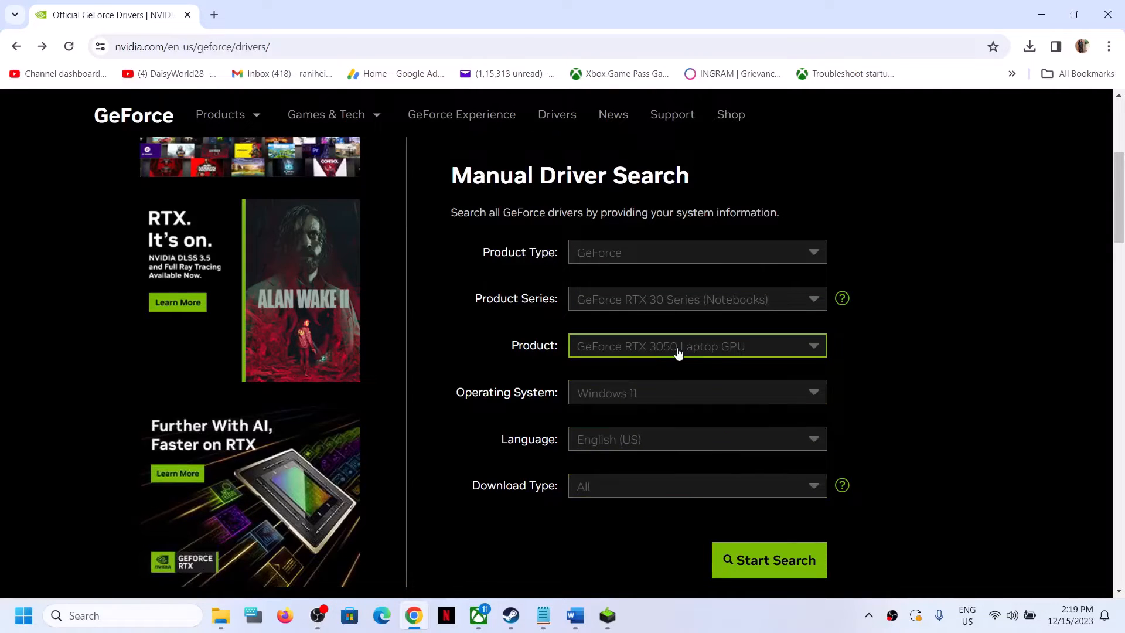
pyautogui.click(653, 398)
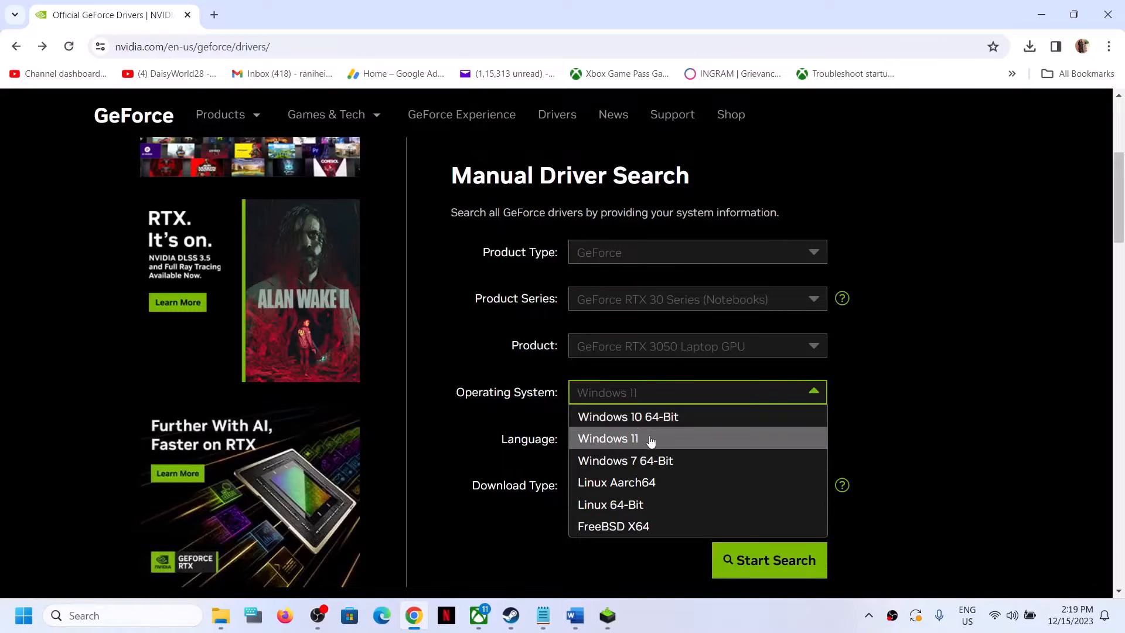
pyautogui.click(648, 441)
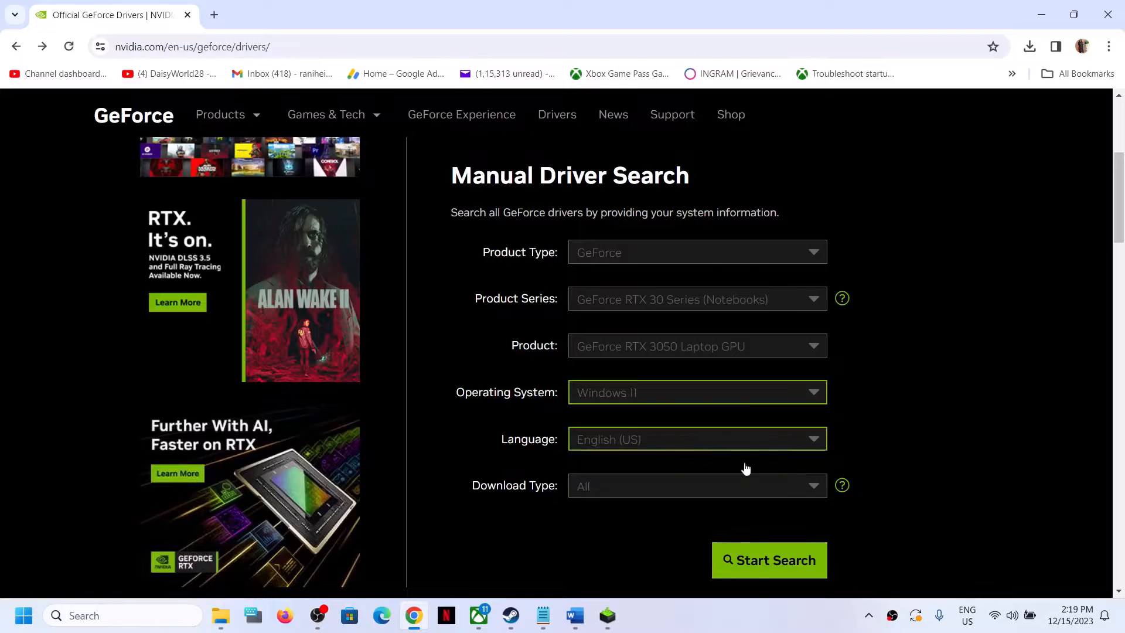
pyautogui.click(763, 563)
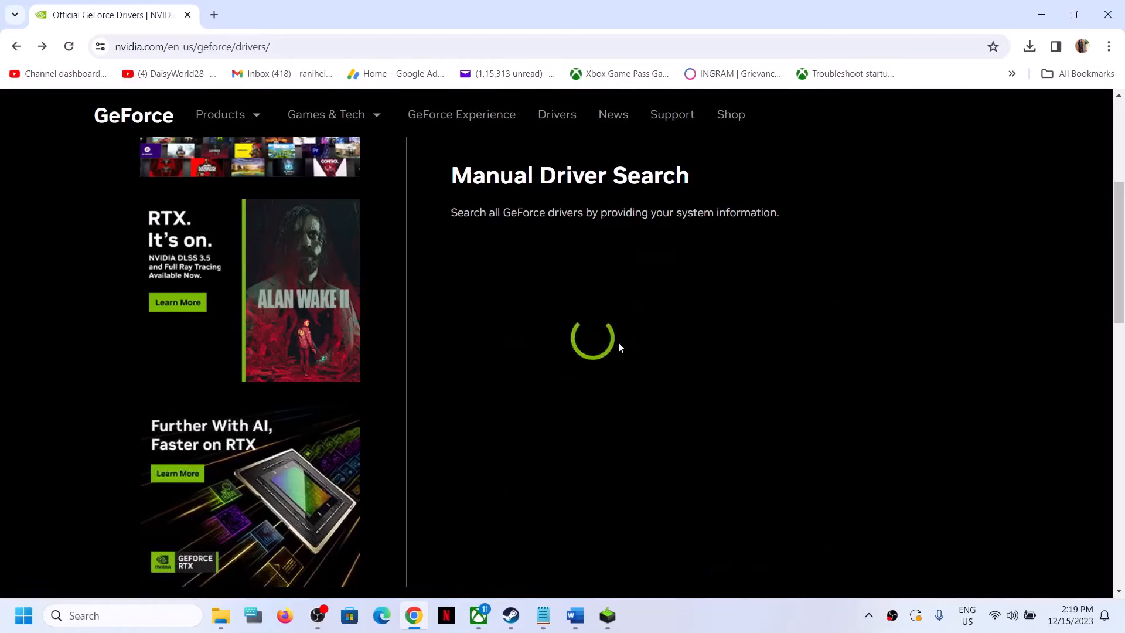
# Step: Highlight the GeForce Game Ready Driver name and its driver version in the results
pyautogui.scroll(-8, 540, 399)
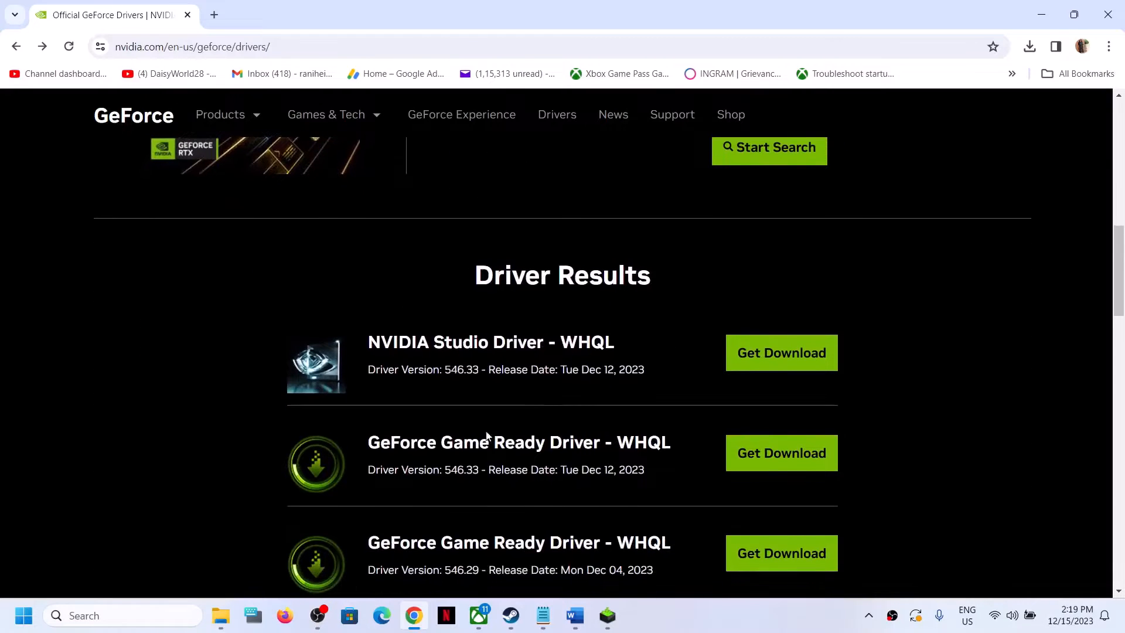
pyautogui.moveTo(365, 444); pyautogui.dragTo(554, 444)
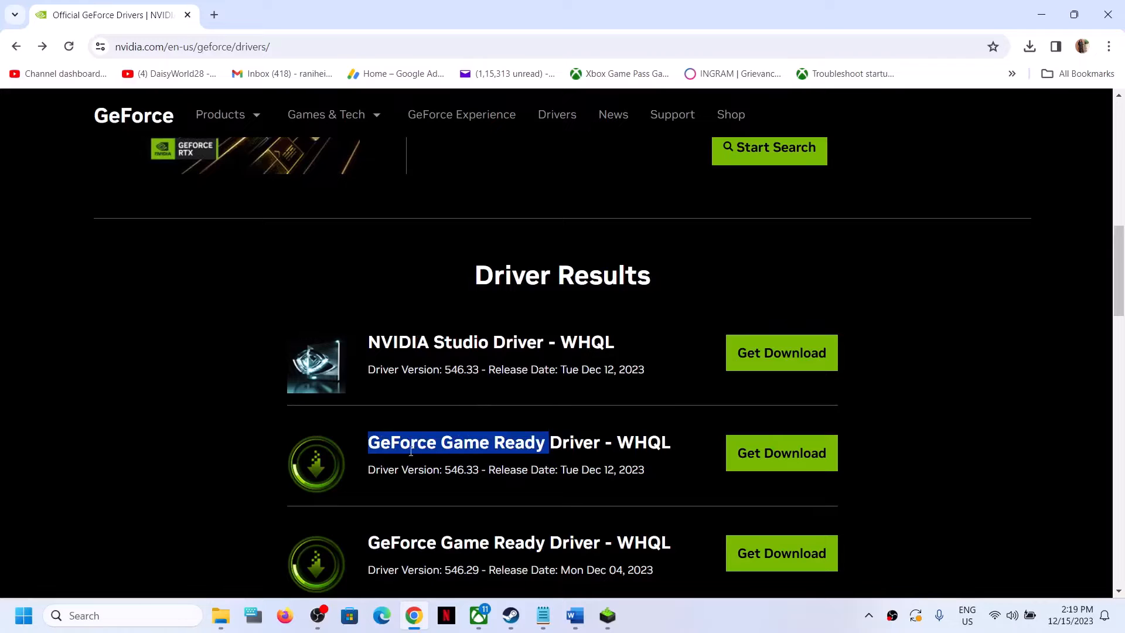
pyautogui.moveTo(367, 444); pyautogui.dragTo(586, 441)
pyautogui.moveTo(368, 471); pyautogui.dragTo(446, 469)
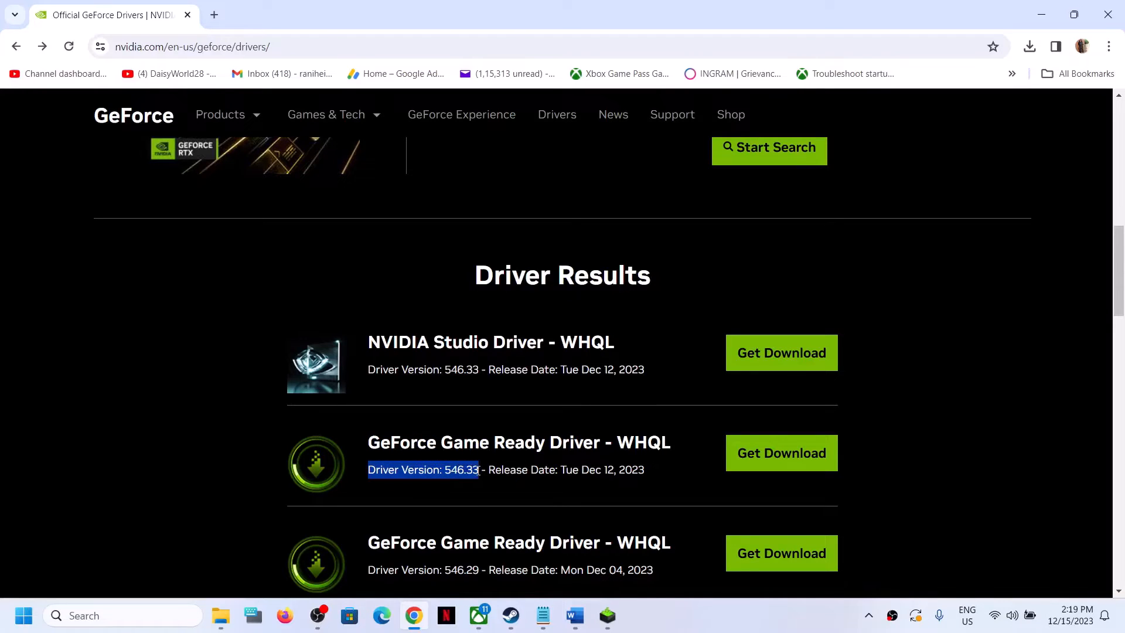
pyautogui.moveTo(381, 443); pyautogui.dragTo(489, 444)
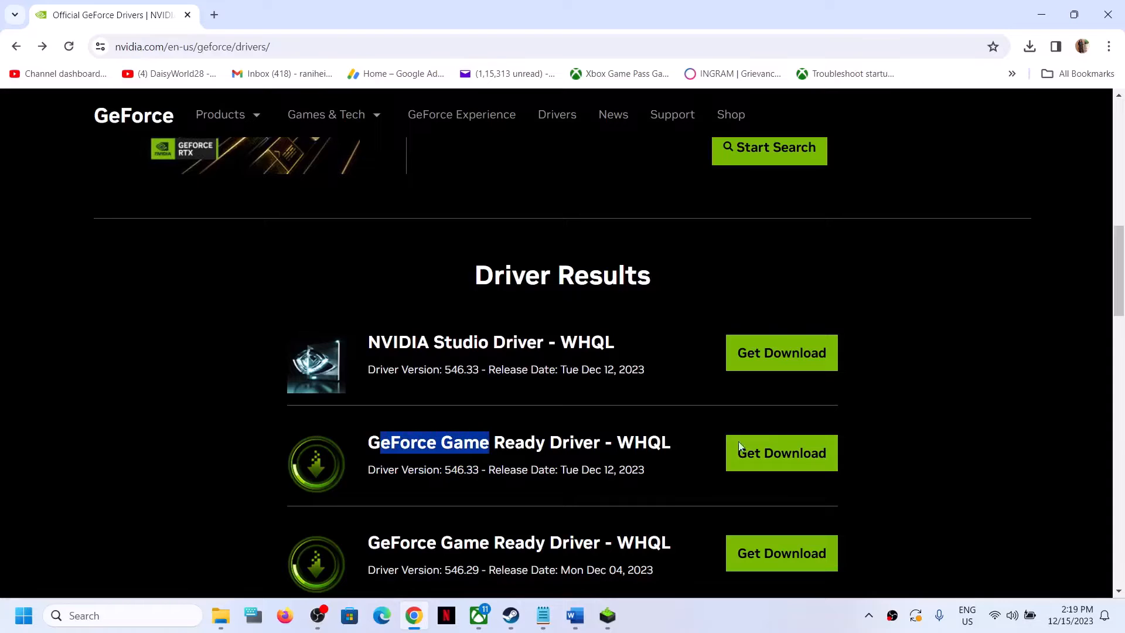
# Step: Download the GeForce Game Ready Driver and open the completed installer from the download history
pyautogui.click(790, 462)
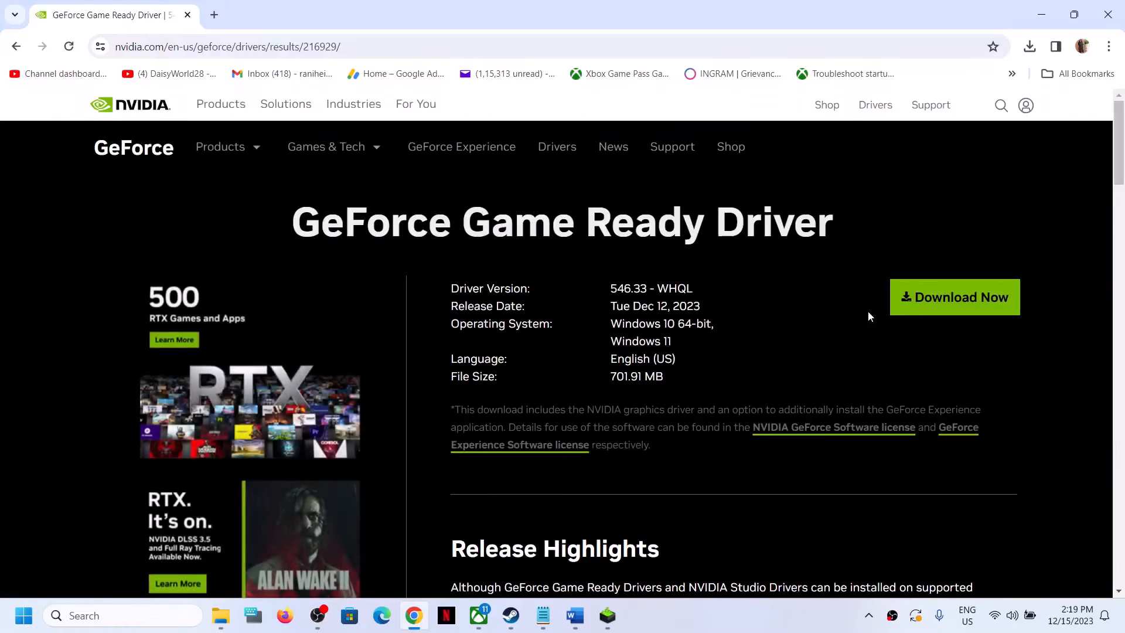
pyautogui.click(947, 299)
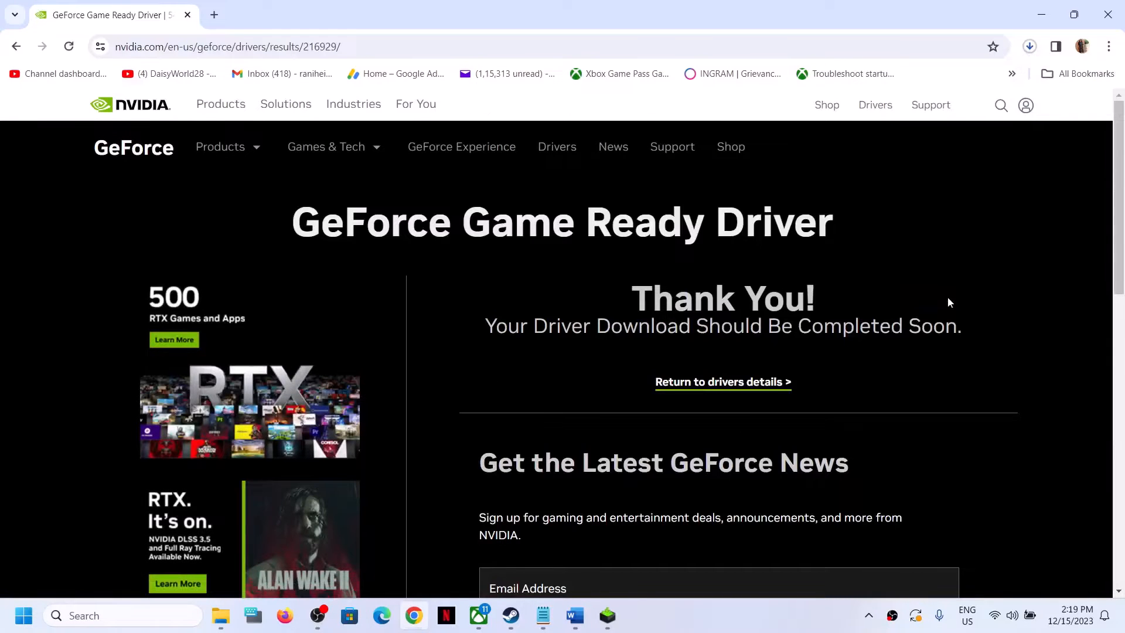
pyautogui.click(1029, 46)
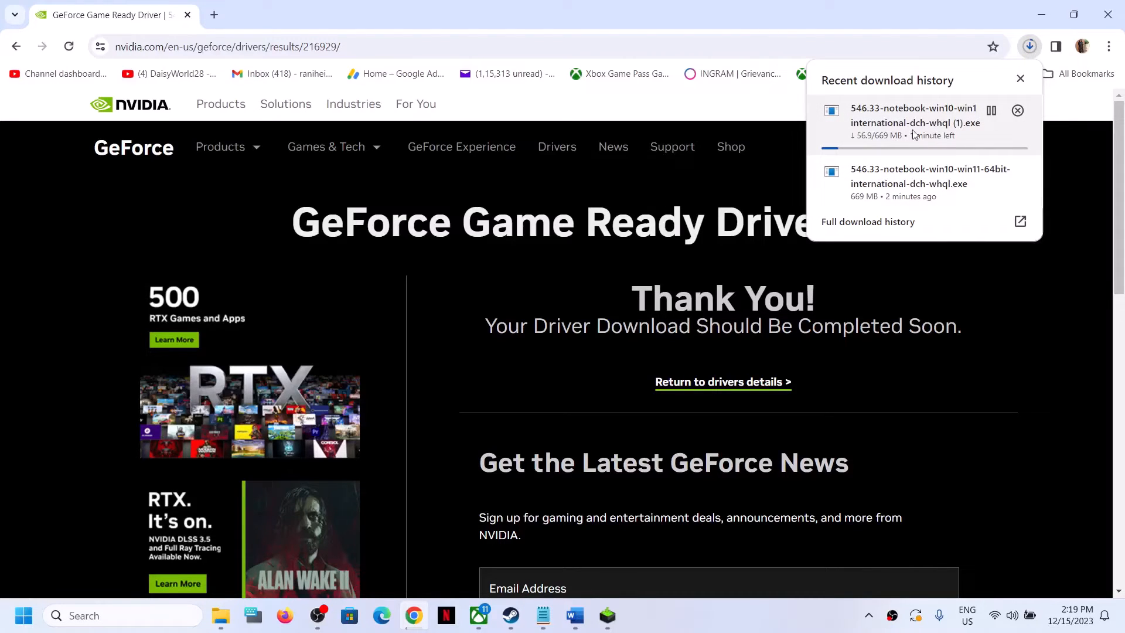
pyautogui.click(759, 189)
# Step: Run the NVIDIA installer with Custom (Advanced) options and Perform a clean installation checked
pyautogui.rightClick(626, 619)
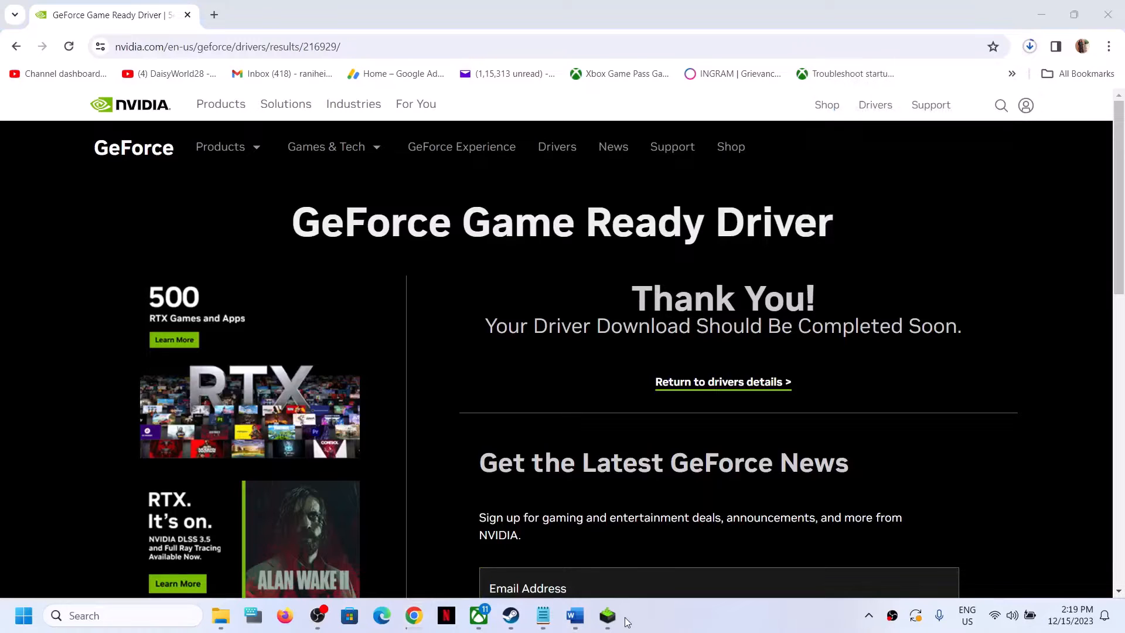
pyautogui.click(609, 615)
pyautogui.click(620, 435)
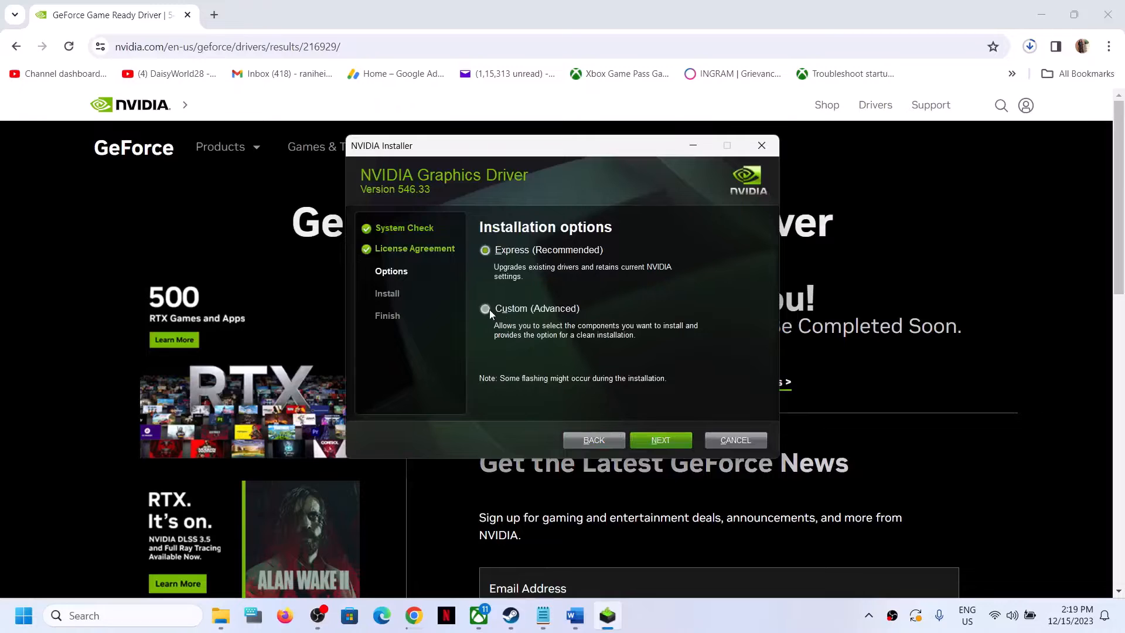
pyautogui.click(490, 309)
pyautogui.click(663, 441)
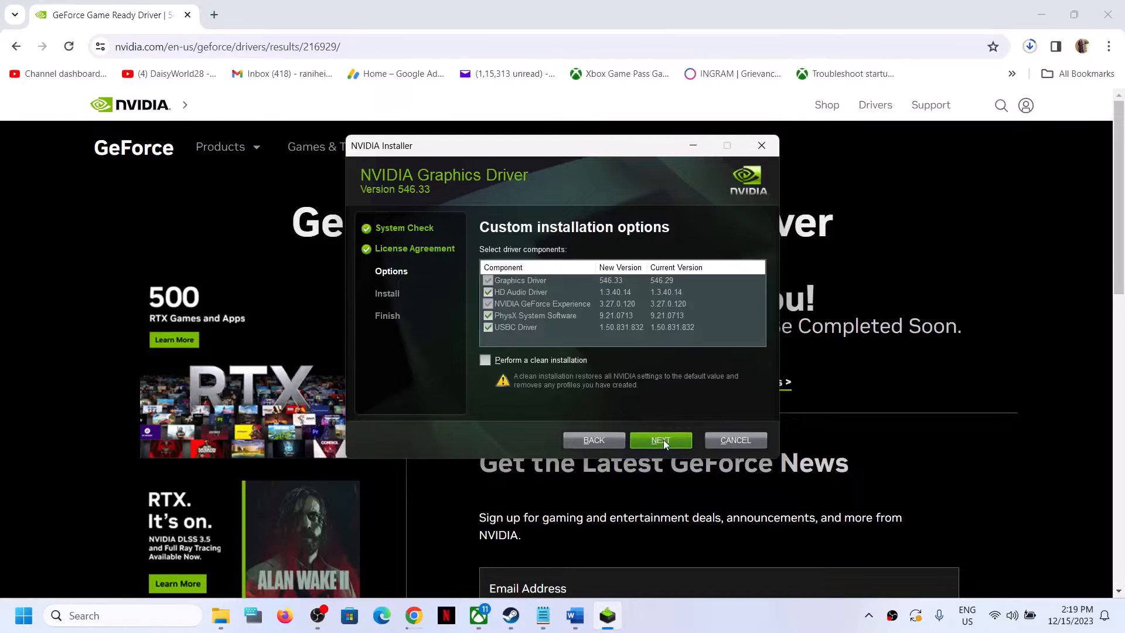
pyautogui.click(483, 361)
pyautogui.click(668, 442)
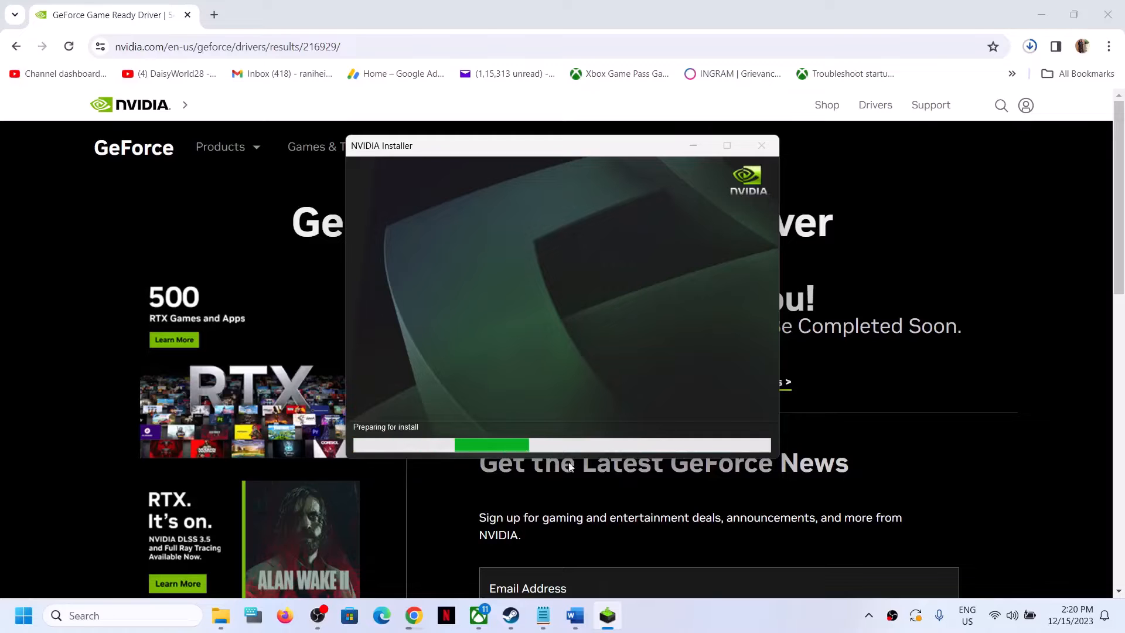
# Step: Highlight Step 8 about running the game on the dedicated graphics card in the document
pyautogui.click(706, 624)
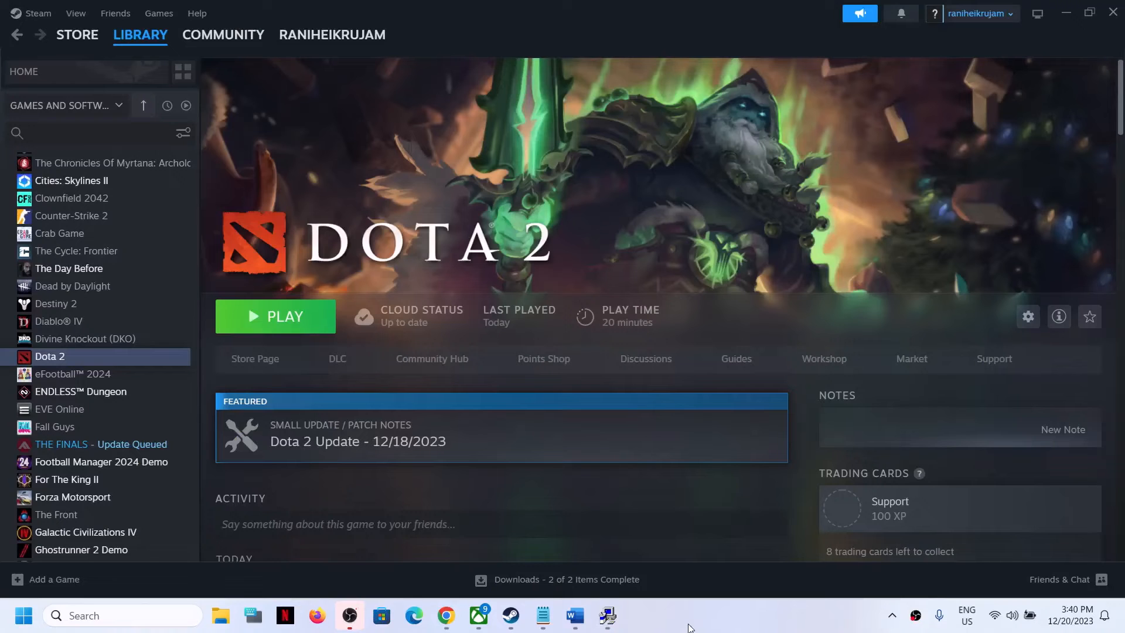
pyautogui.click(575, 615)
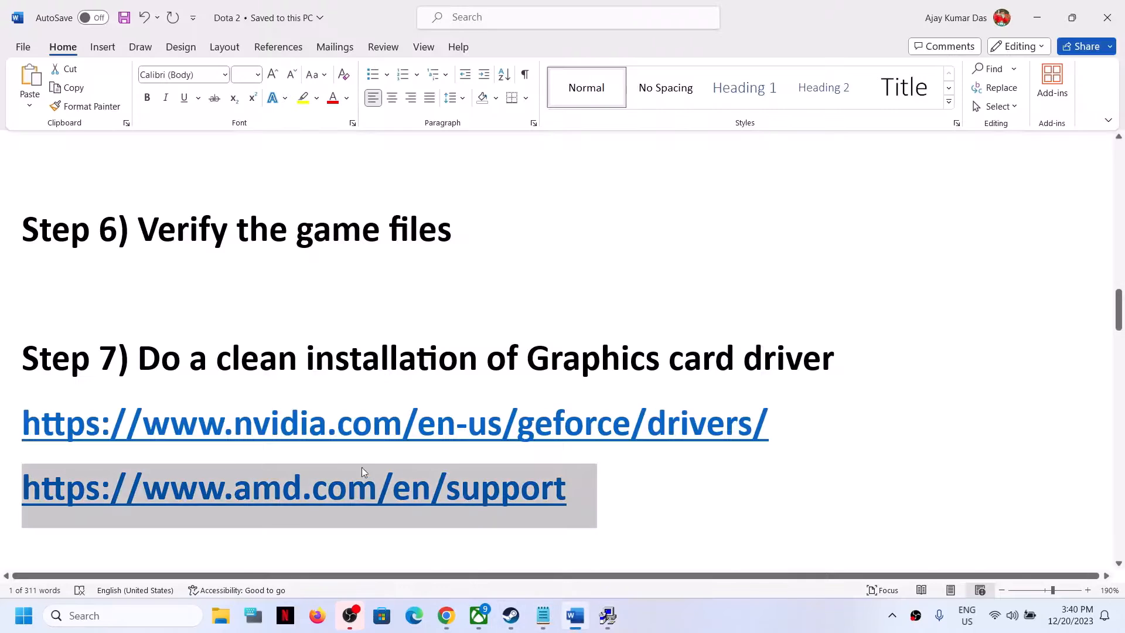
pyautogui.scroll(-3, 376, 483)
pyautogui.scroll(1, 376, 483)
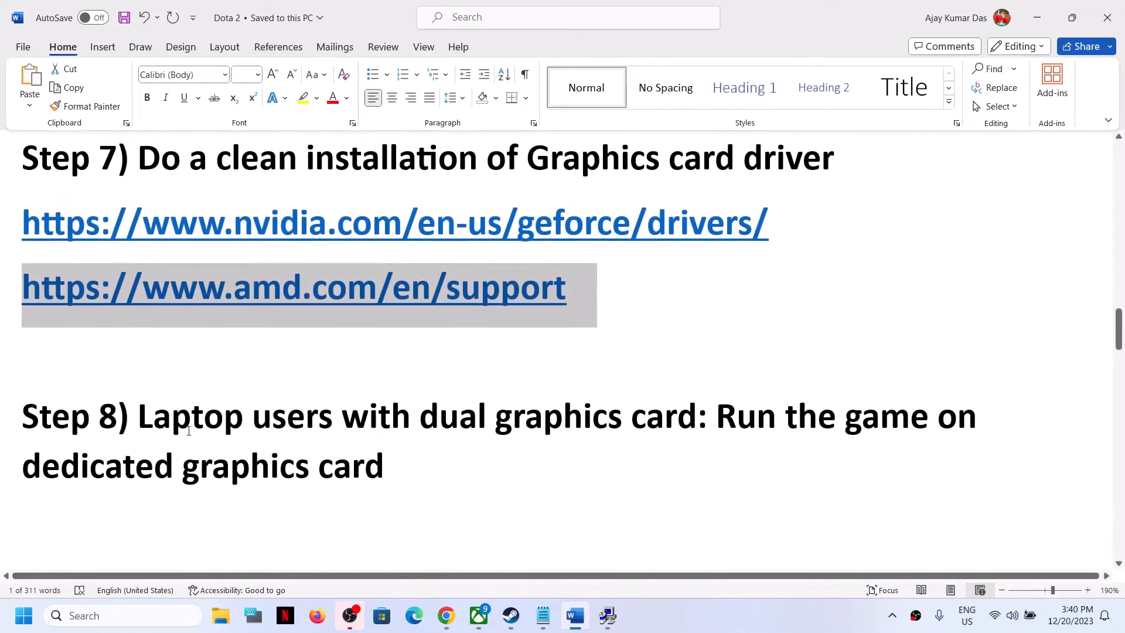
pyautogui.moveTo(138, 417); pyautogui.dragTo(395, 492)
pyautogui.click(394, 492)
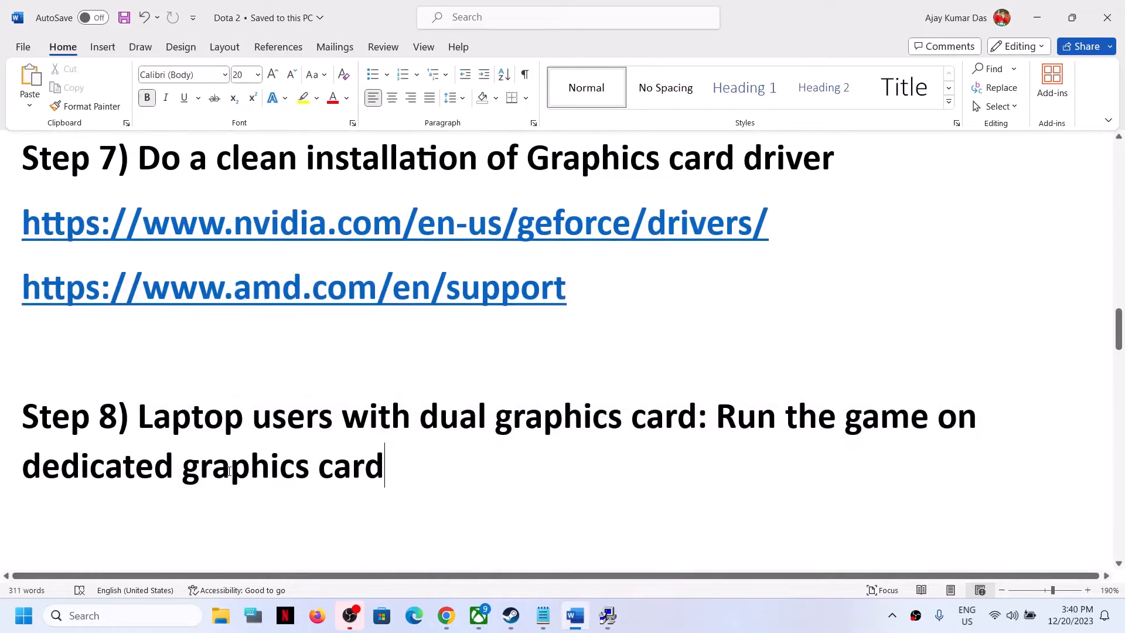
pyautogui.doubleClick(226, 469)
# Step: Open Windows Graphics settings and start browsing for an app to add
pyautogui.click(129, 615)
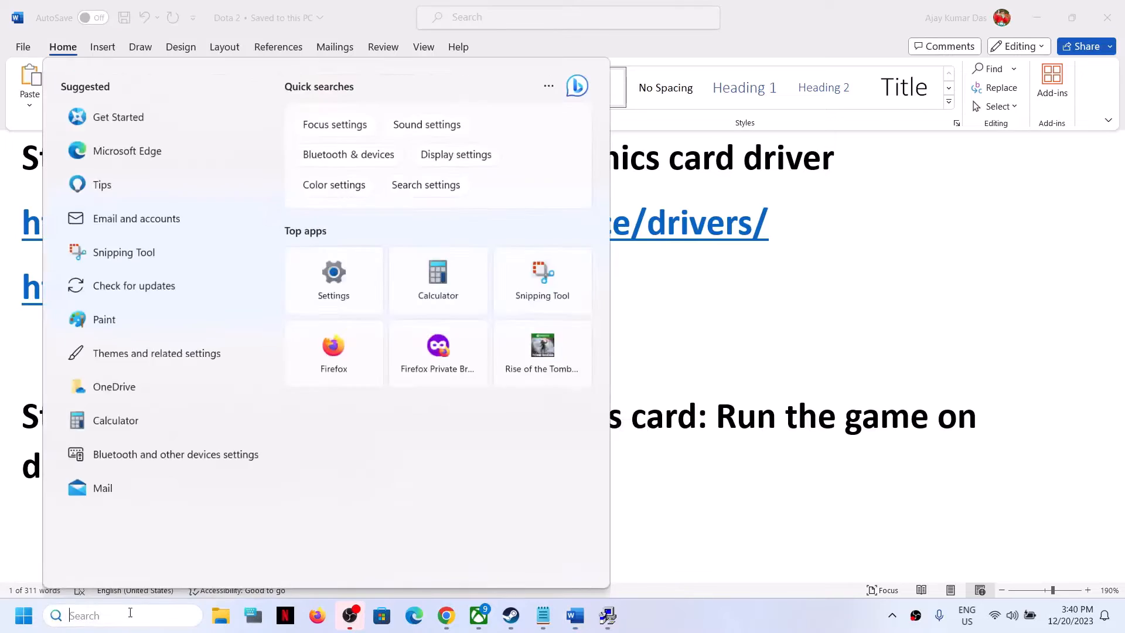
pyautogui.write('graphics settings')
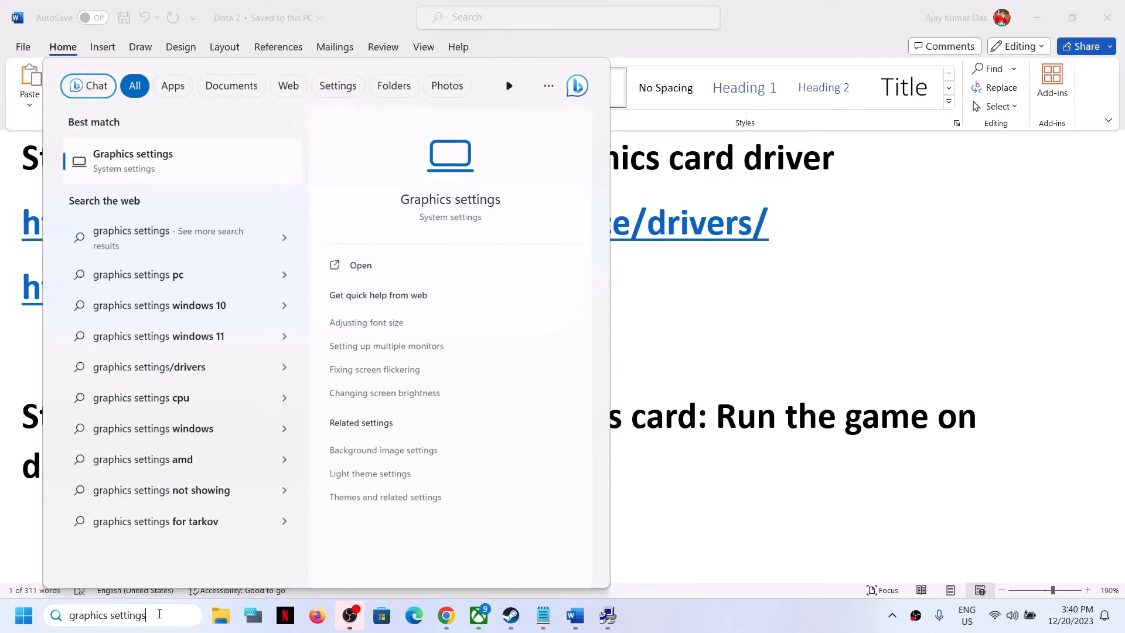
pyautogui.click(136, 170)
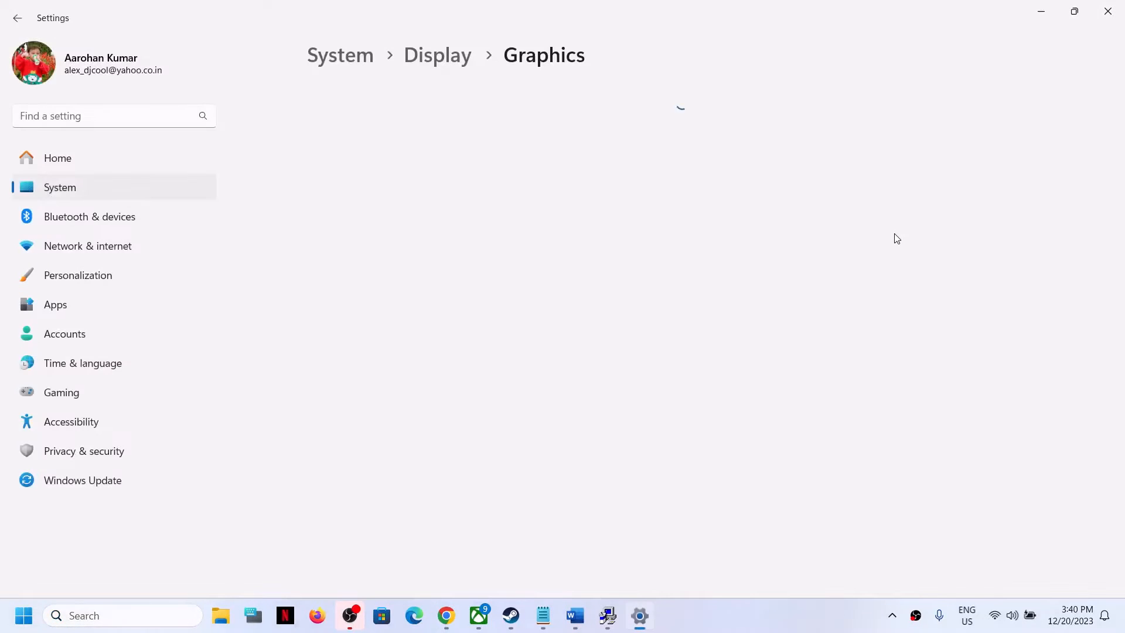
pyautogui.click(332, 264)
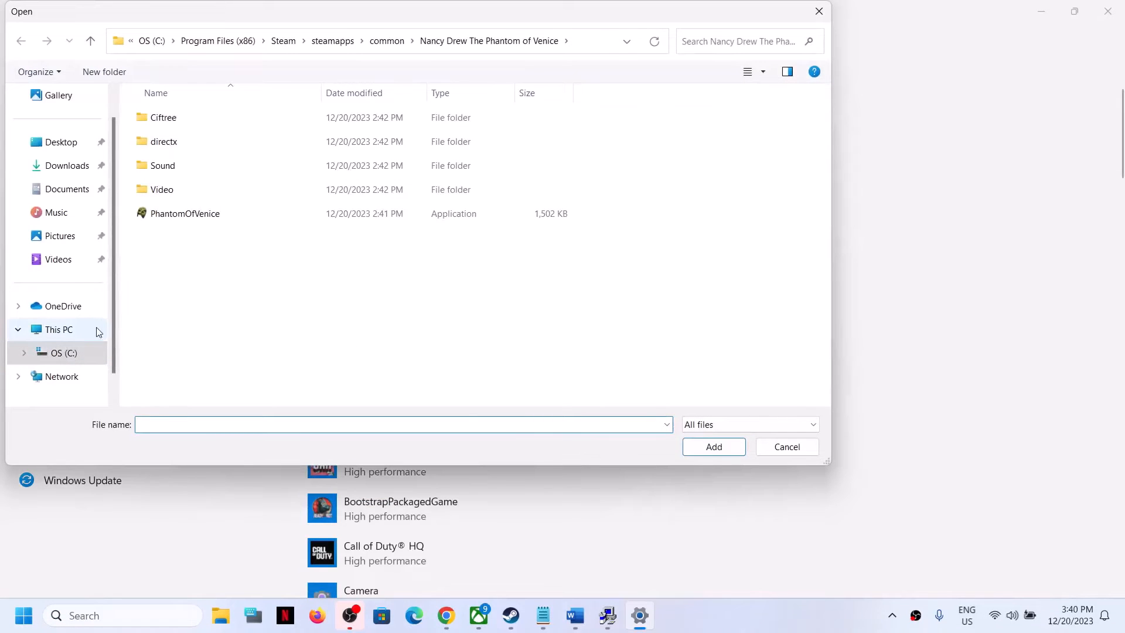
# Step: Browse to dota2.exe in the Steam dota 2 beta game\bin\win64 folder and add it as a desktop app
pyautogui.click(70, 330)
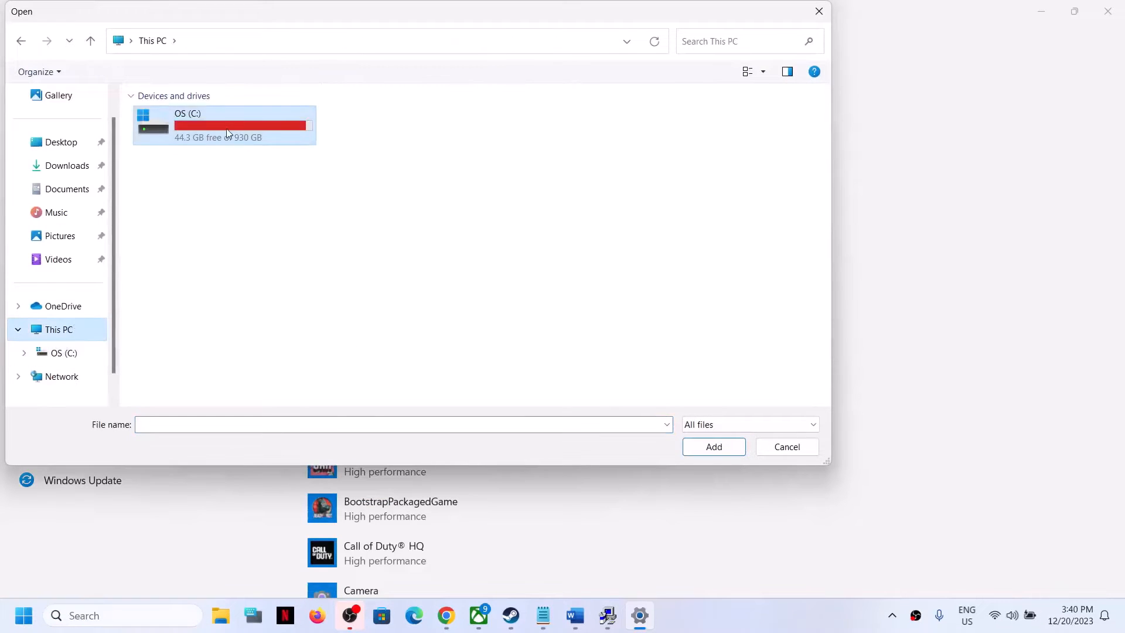
pyautogui.doubleClick(227, 128)
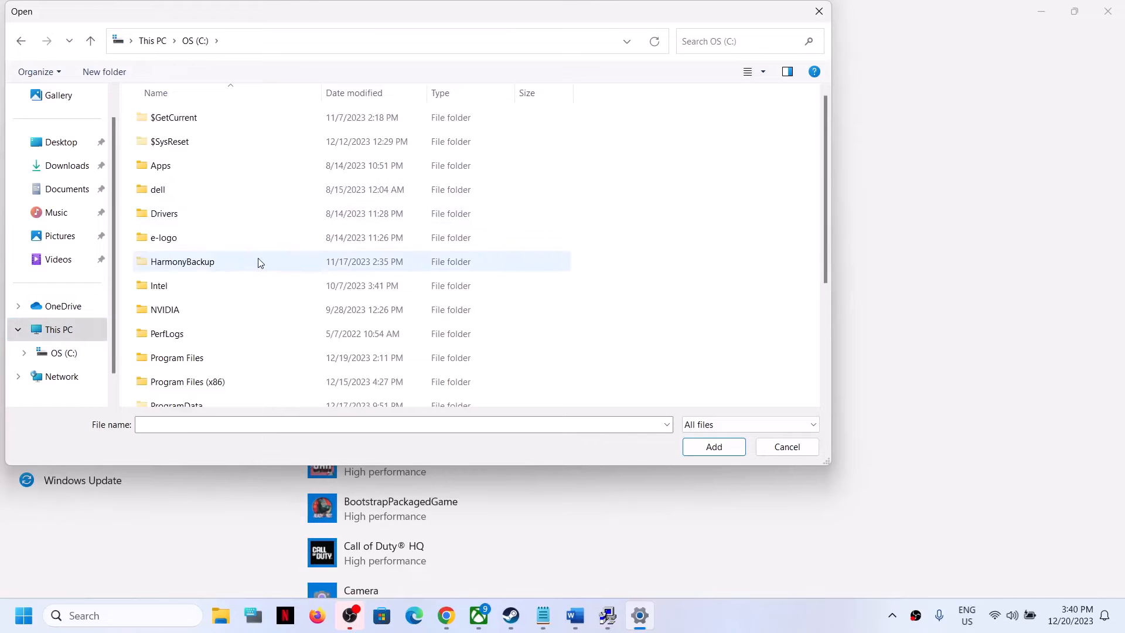
pyautogui.scroll(-1, 257, 317)
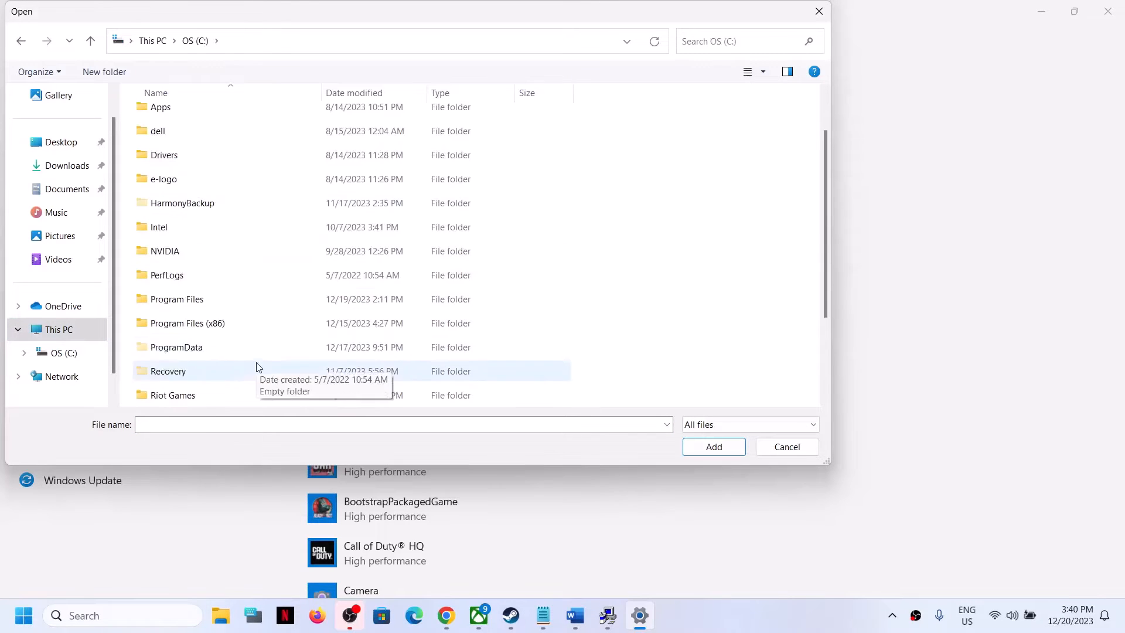
pyautogui.click(183, 325)
pyautogui.doubleClick(209, 327)
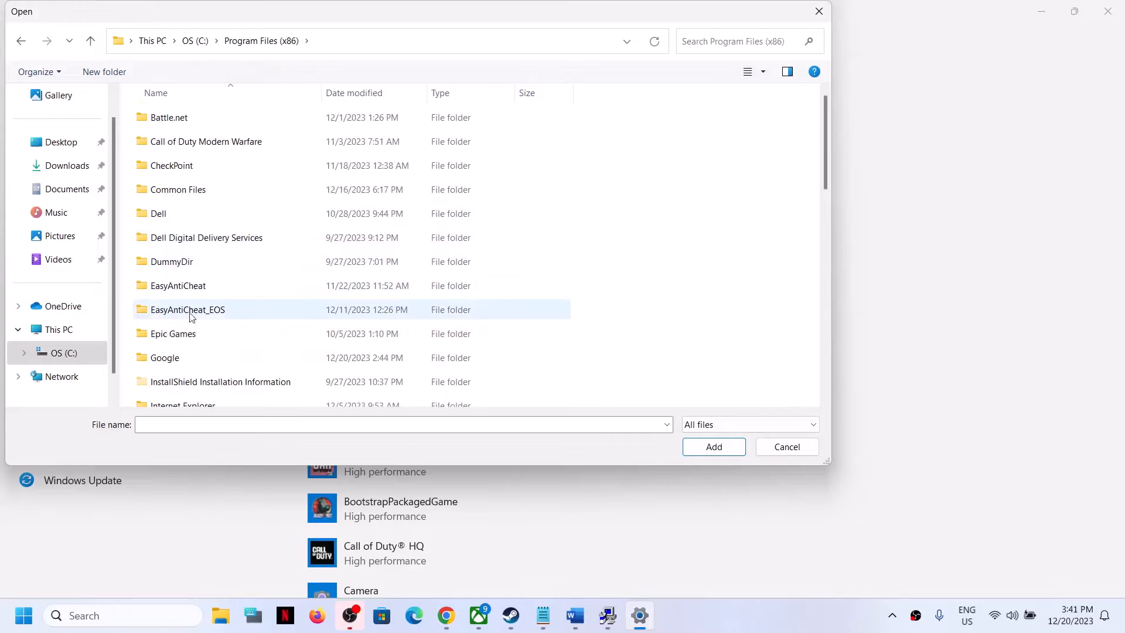
pyautogui.scroll(-2, 202, 328)
pyautogui.scroll(-4, 202, 328)
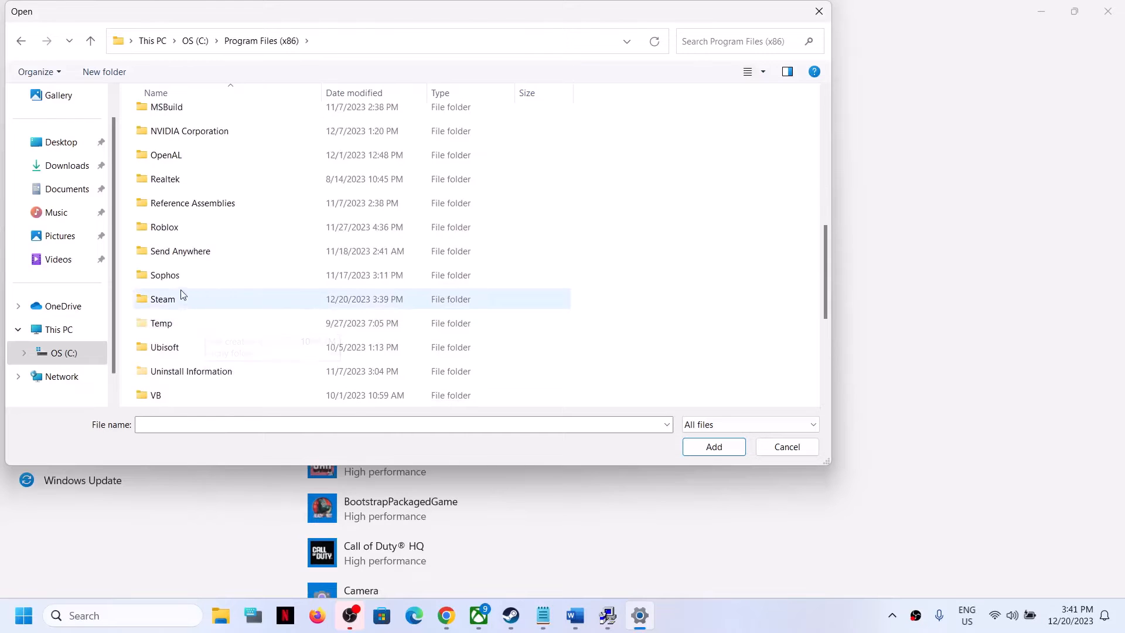
pyautogui.doubleClick(167, 300)
pyautogui.scroll(-3, 194, 293)
pyautogui.doubleClick(188, 300)
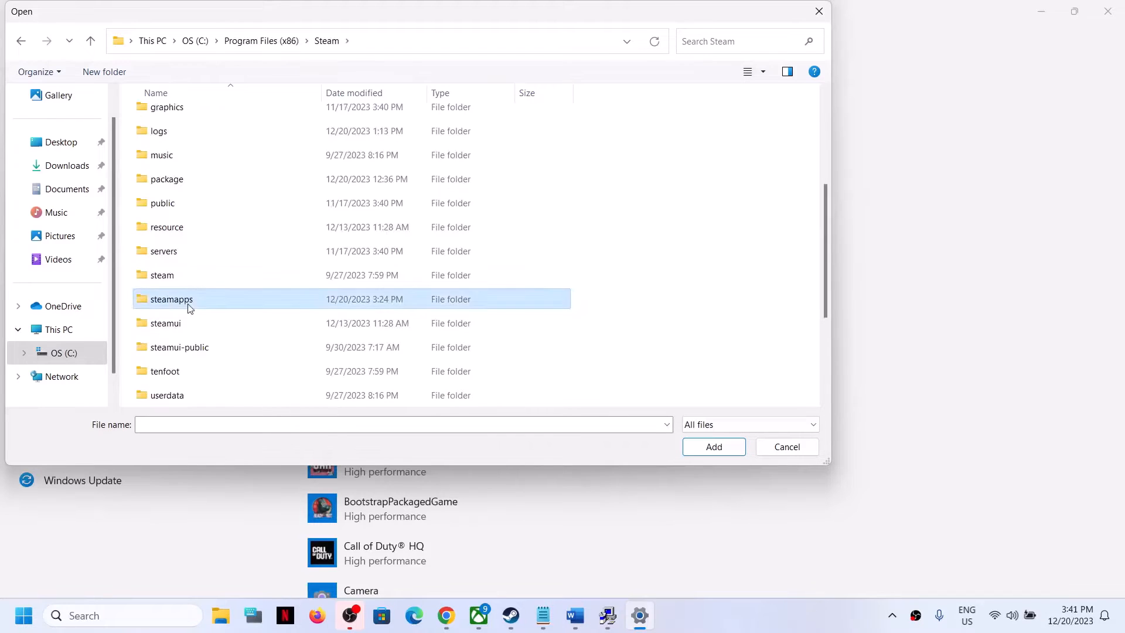
pyautogui.doubleClick(163, 118)
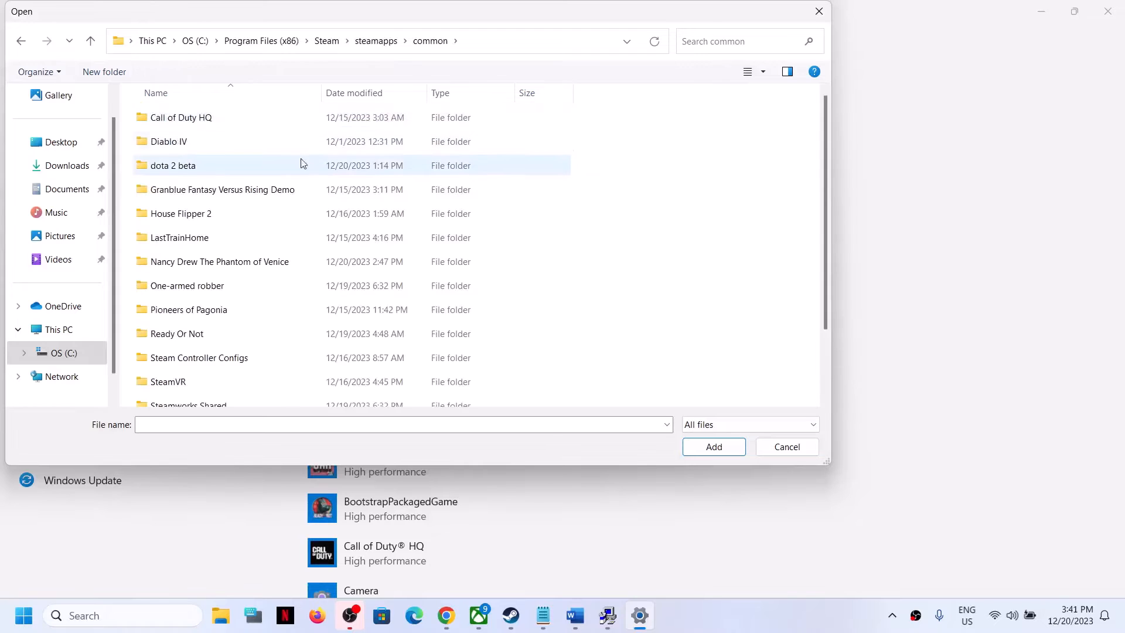
pyautogui.click(176, 170)
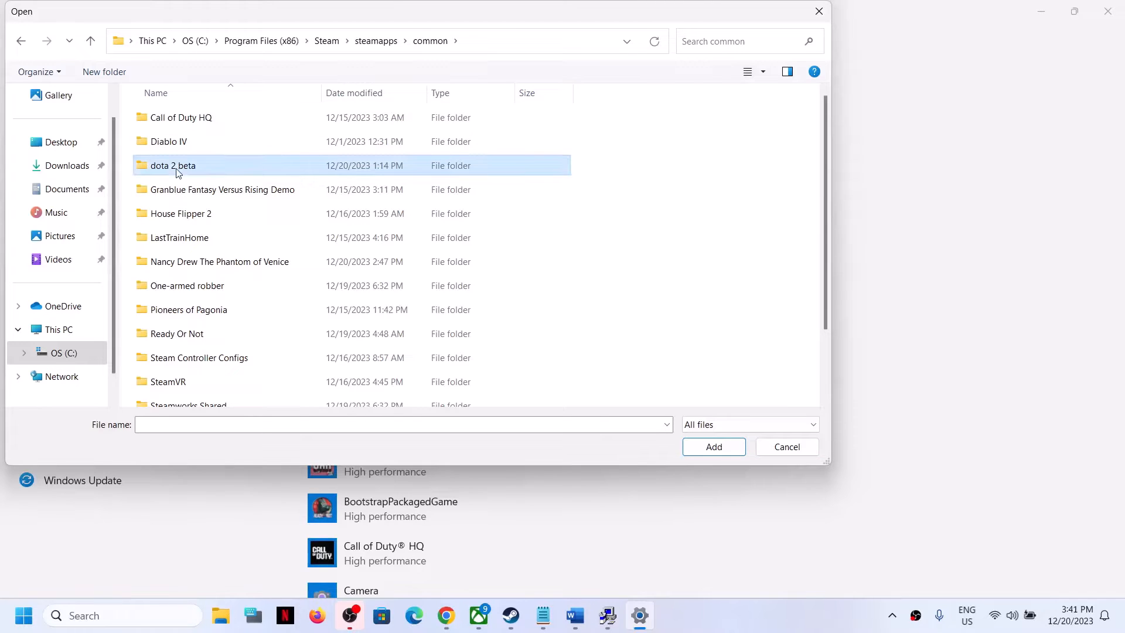
pyautogui.doubleClick(176, 170)
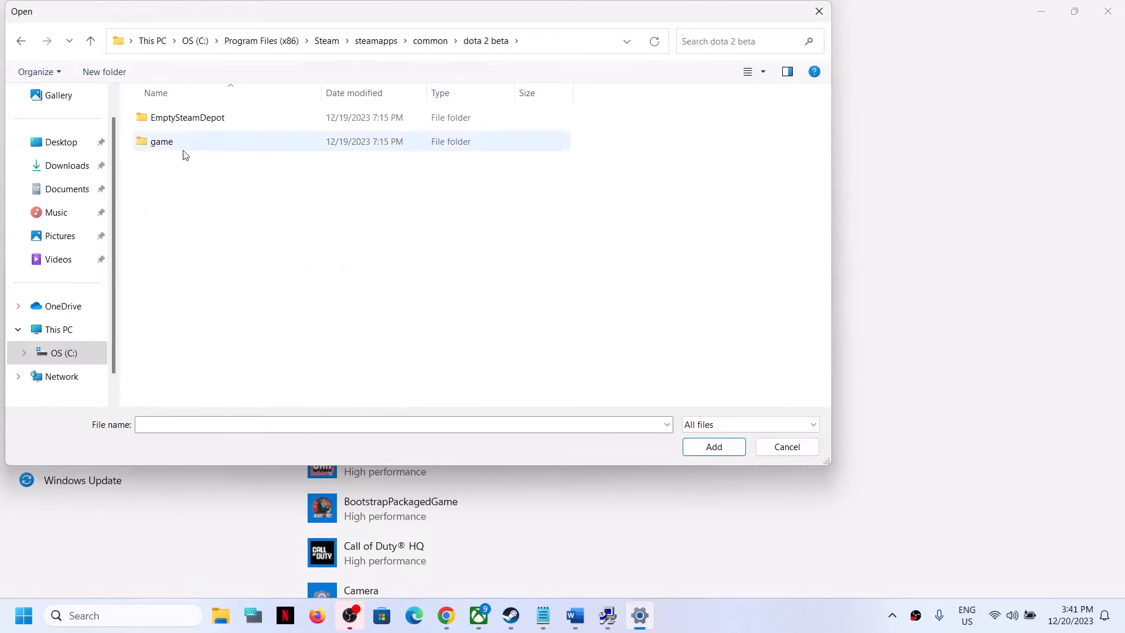
pyautogui.doubleClick(174, 141)
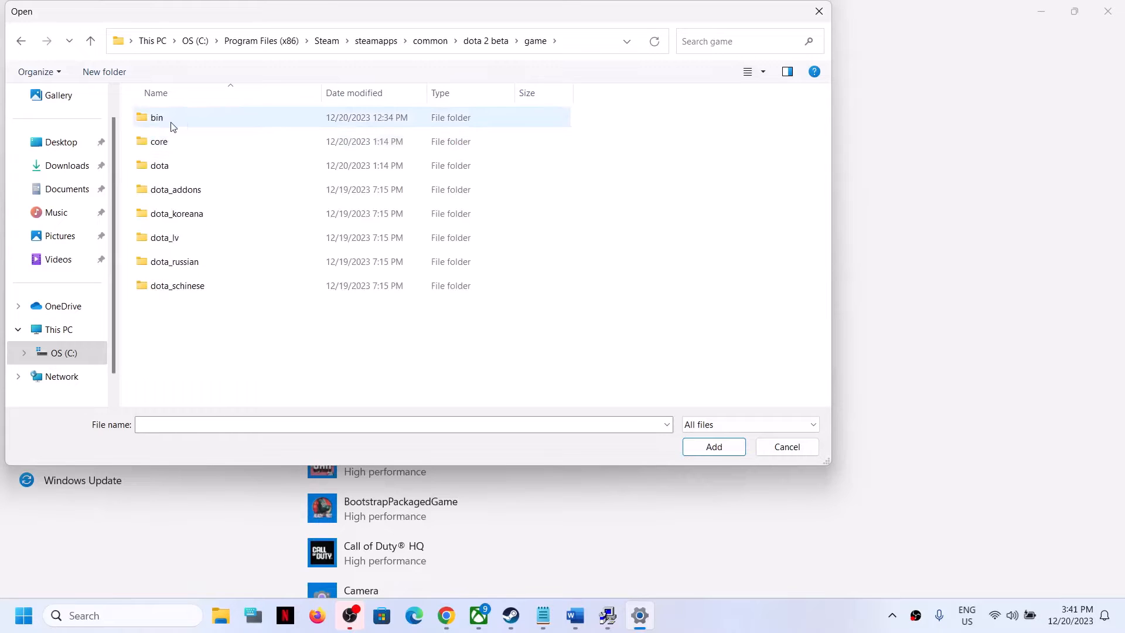
pyautogui.click(90, 41)
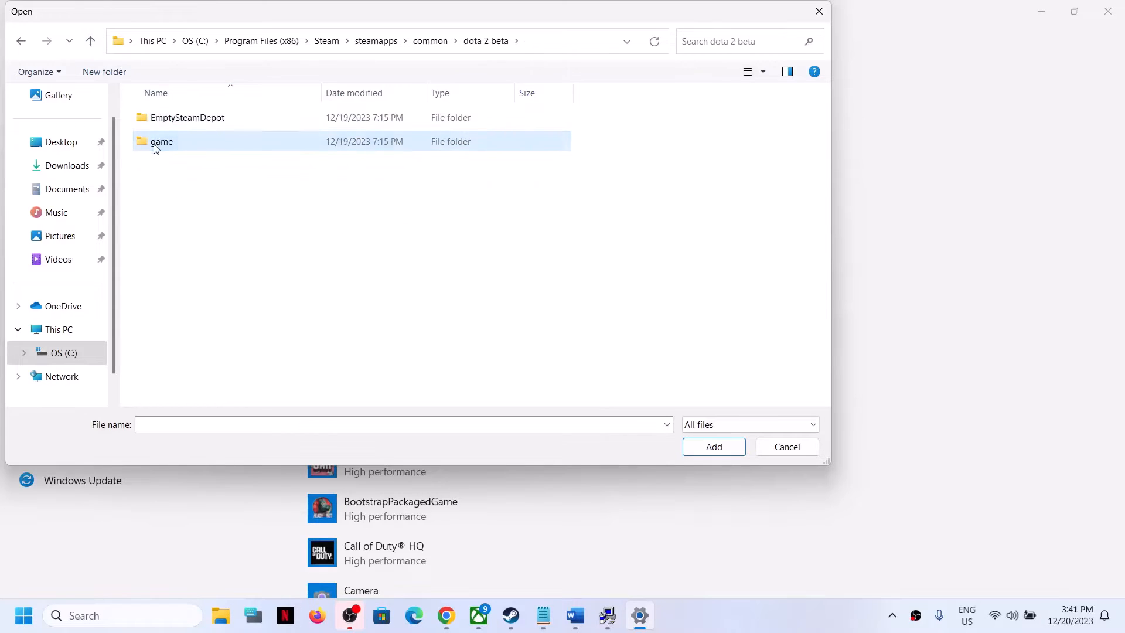
pyautogui.doubleClick(158, 141)
pyautogui.click(158, 118)
pyautogui.doubleClick(158, 118)
pyautogui.doubleClick(180, 113)
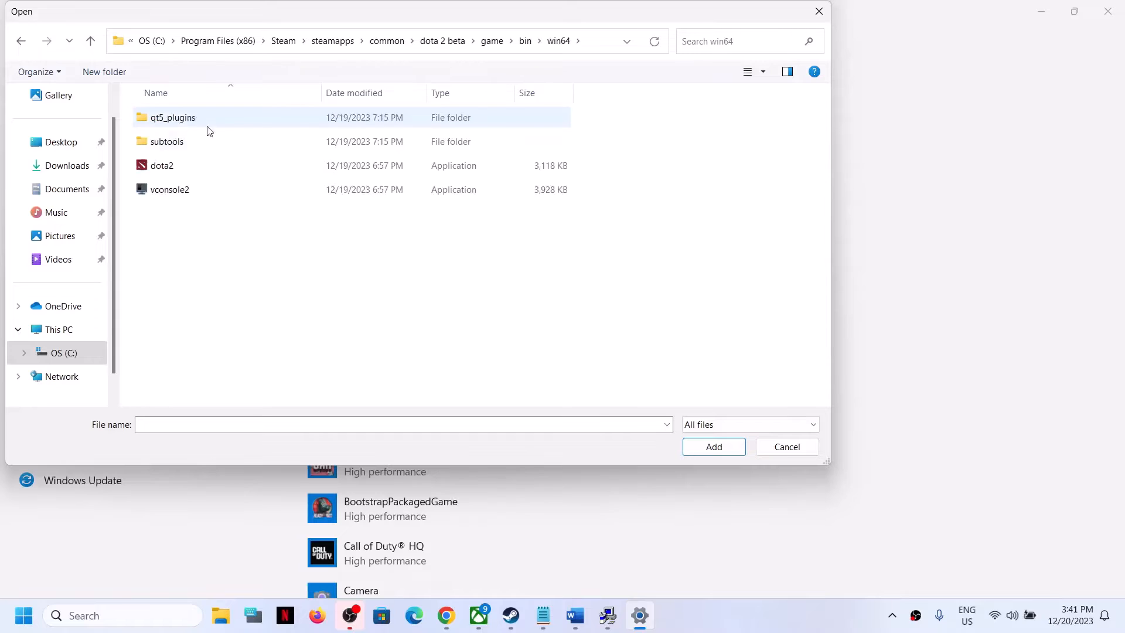
pyautogui.click(171, 171)
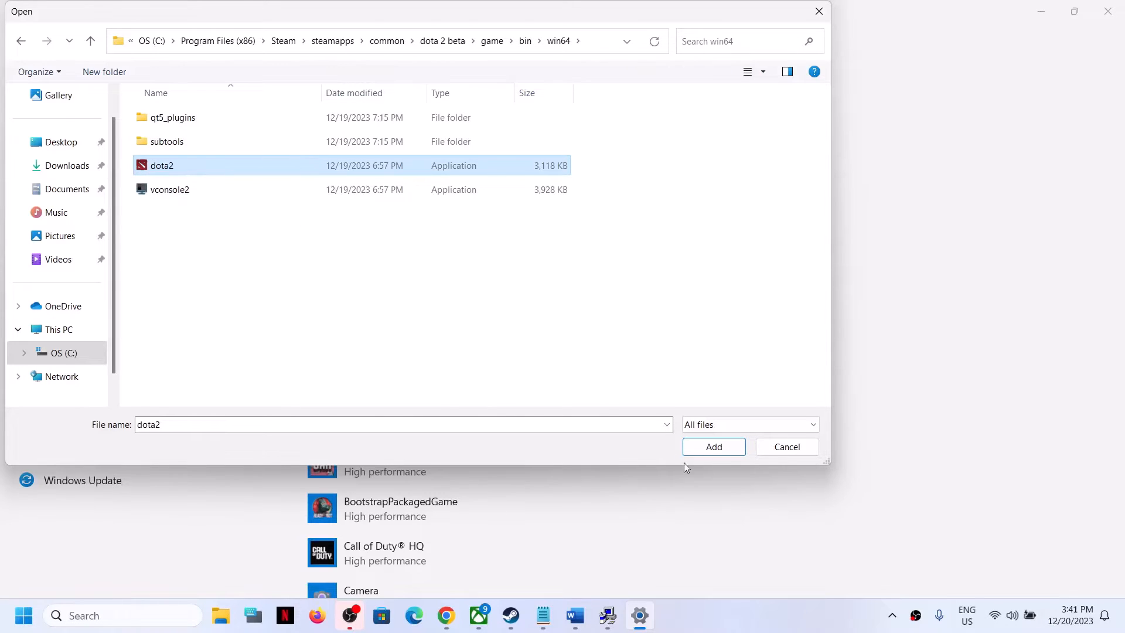
pyautogui.click(708, 445)
# Step: Look through the custom graphics app list and search it for dota
pyautogui.scroll(-3, 556, 380)
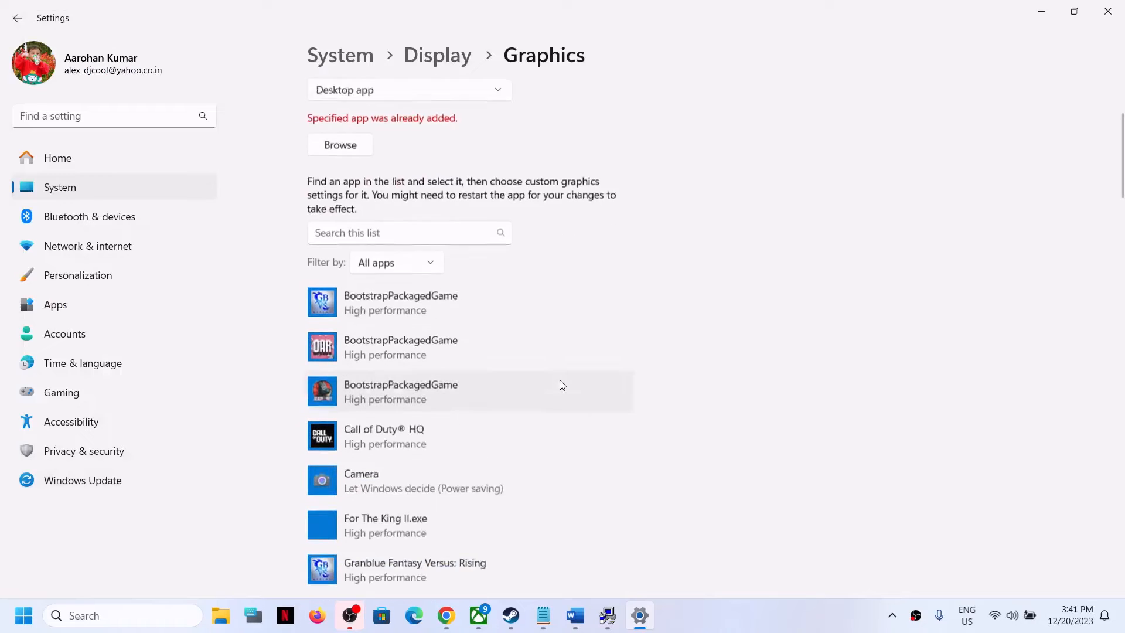
pyautogui.scroll(-9, 524, 398)
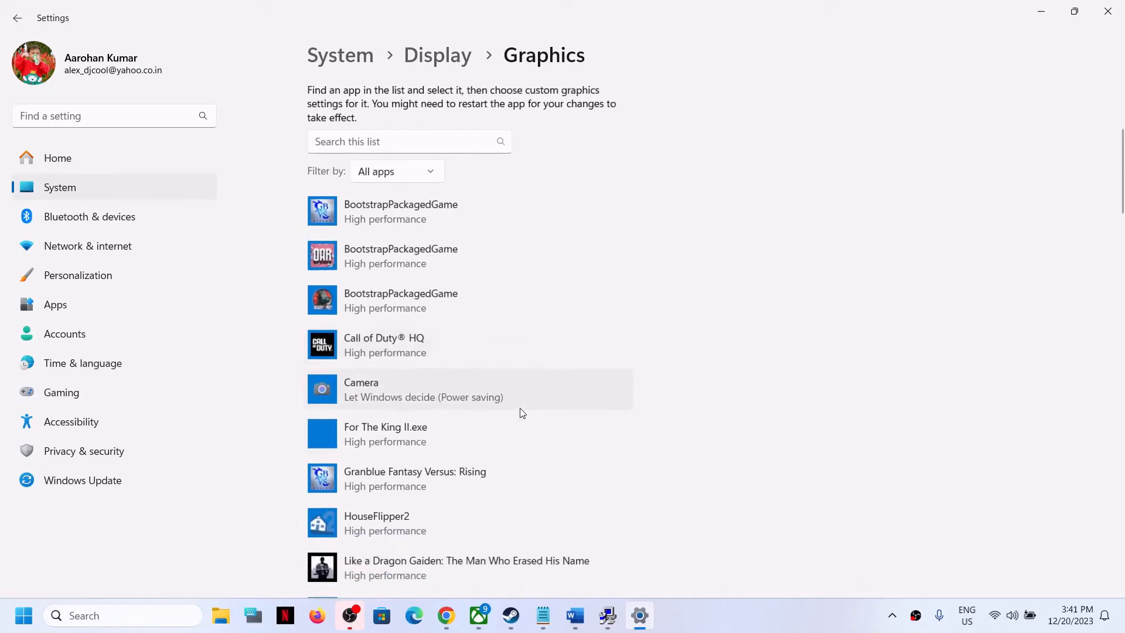
pyautogui.scroll(1, 524, 406)
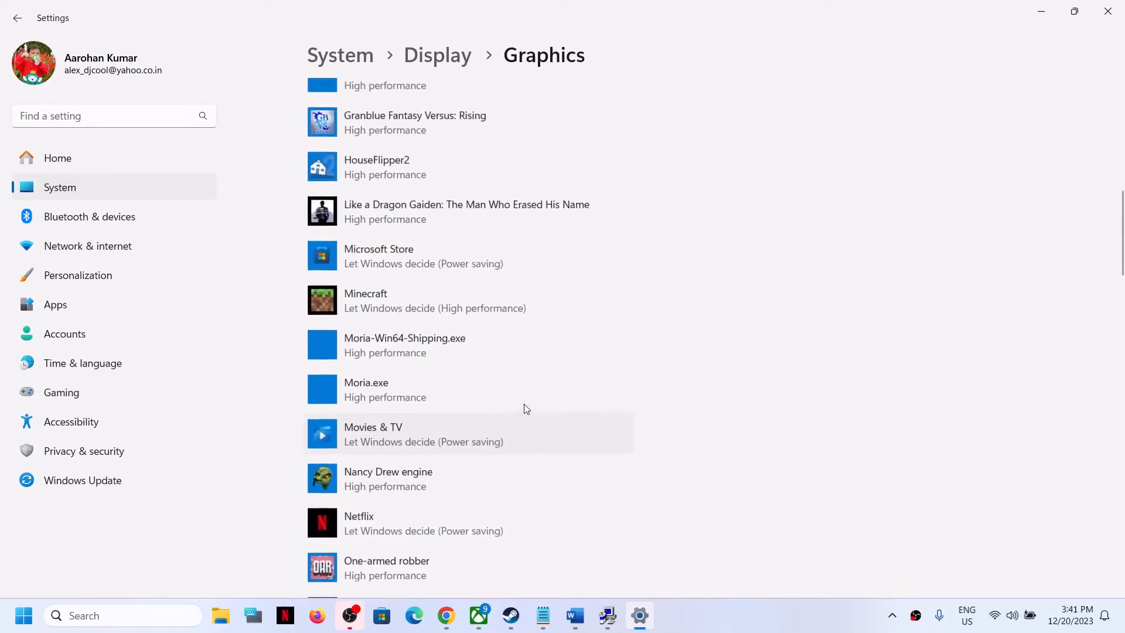
pyautogui.scroll(-5, 524, 402)
pyautogui.scroll(-7, 524, 398)
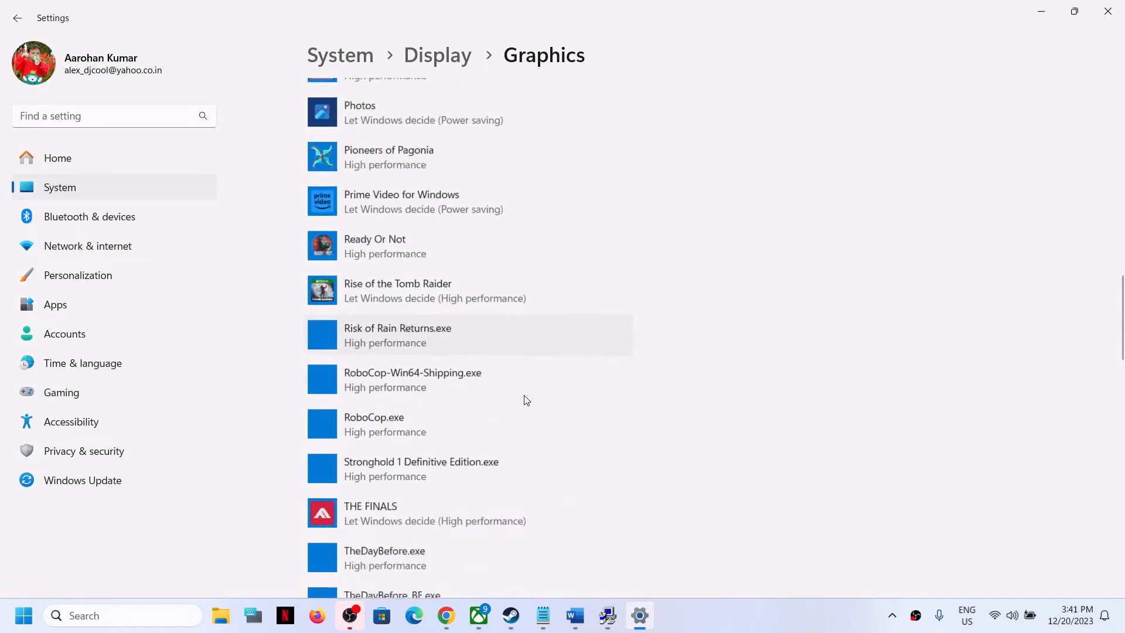
pyautogui.scroll(3, 500, 395)
pyautogui.scroll(17, 500, 393)
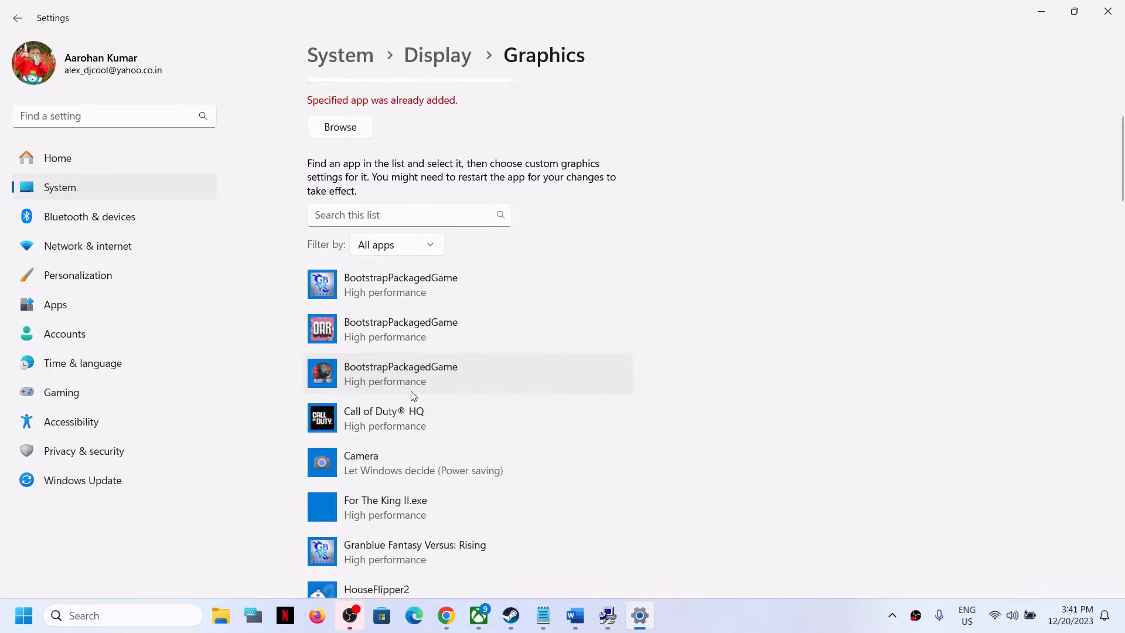
pyautogui.click(351, 213)
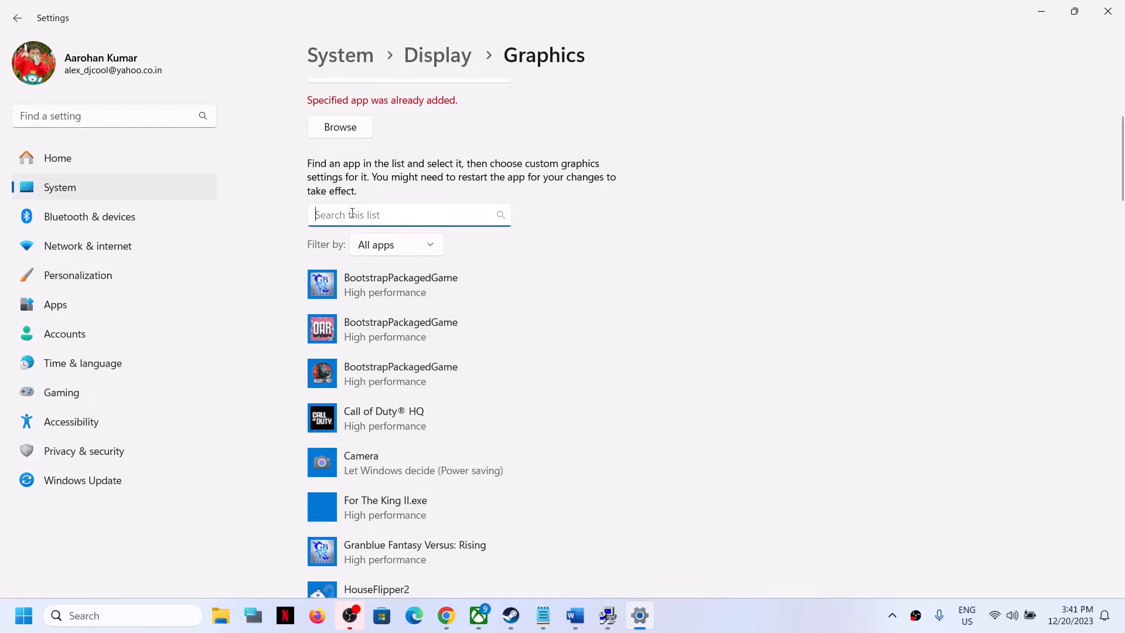
pyautogui.write('dita')
pyautogui.press('BackSpace')
pyautogui.press('BackSpace')
pyautogui.press('BackSpace')
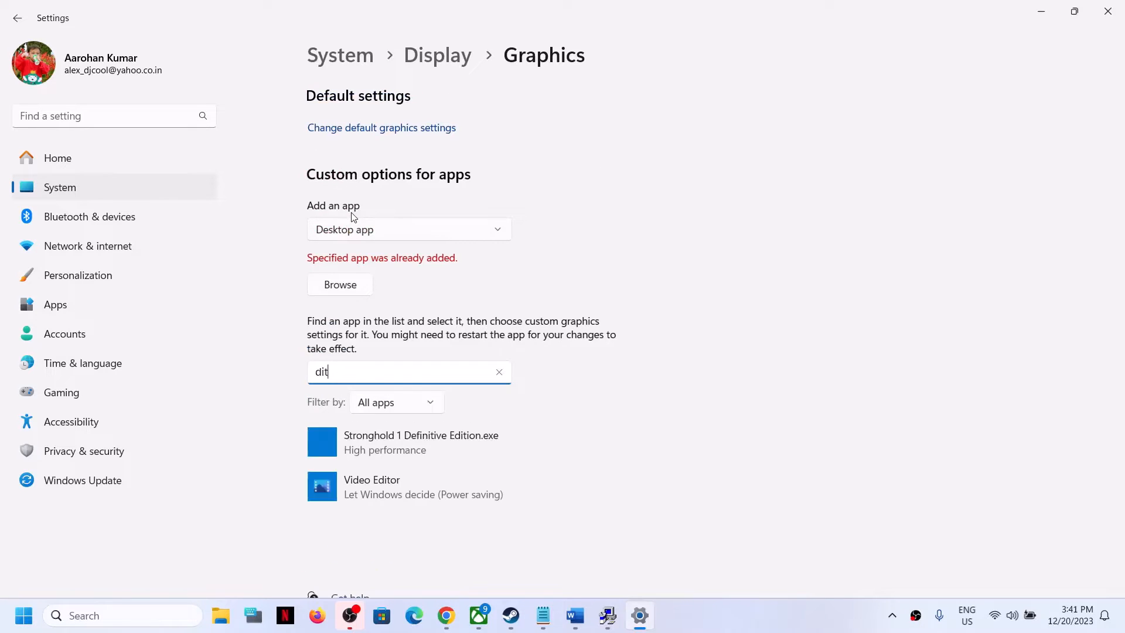
pyautogui.write('ota')
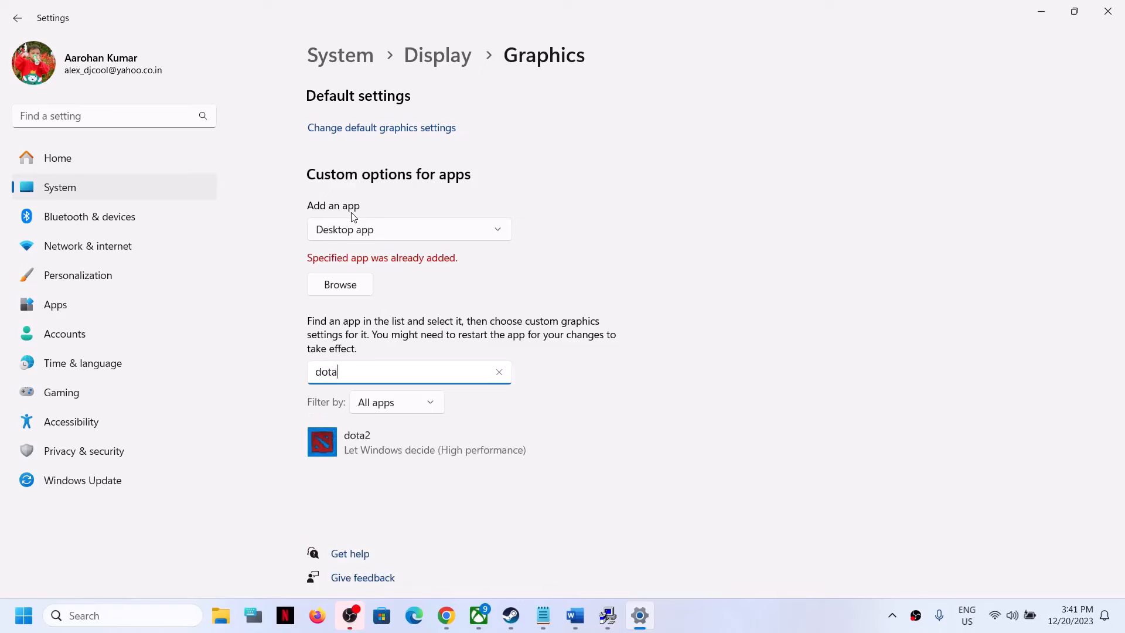
# Step: Set dota2's graphics preference to High performance on the NVIDIA GeForce RTX 3050 Laptop GPU and save
pyautogui.click(409, 445)
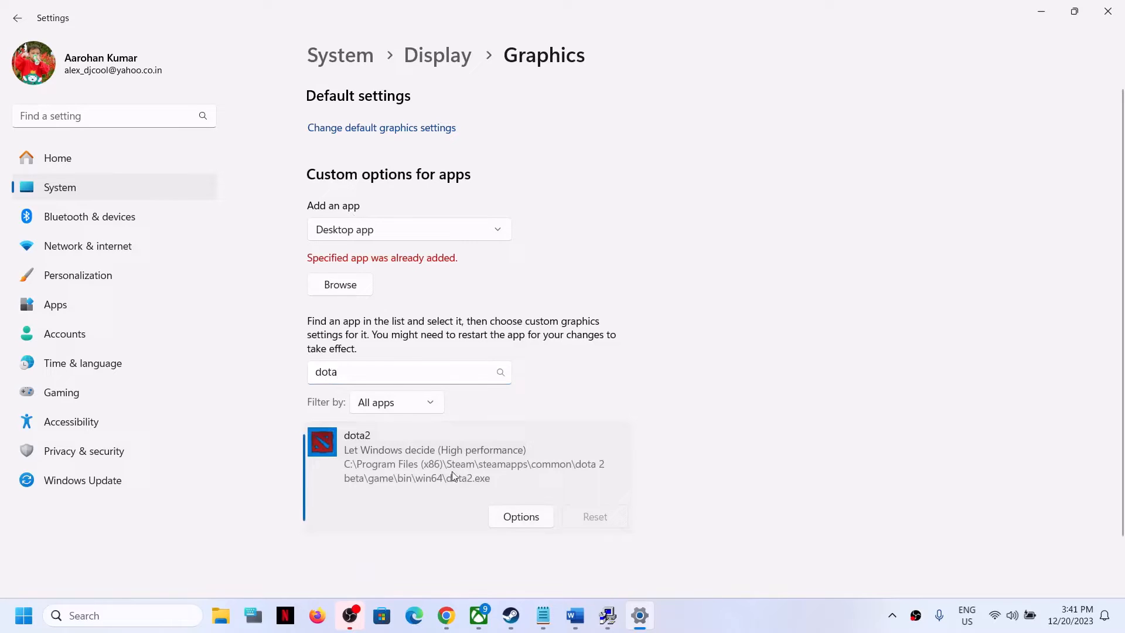
pyautogui.click(518, 516)
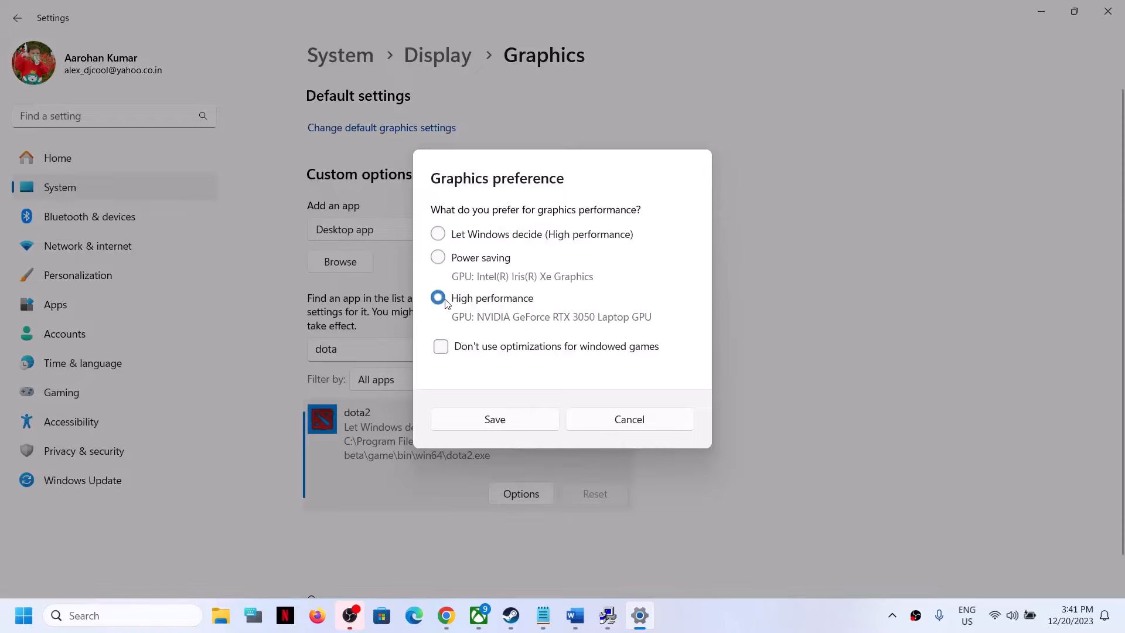
pyautogui.click(510, 422)
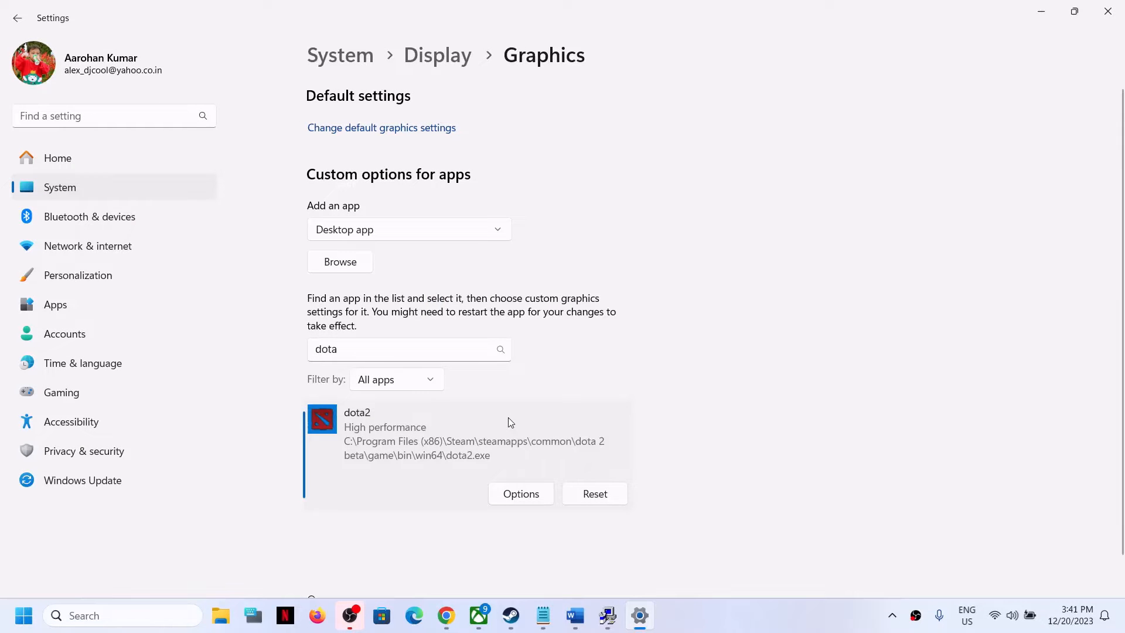
# Step: Switch to the document and highlight Step 9 about updating Windows to the latest version
pyautogui.click(575, 615)
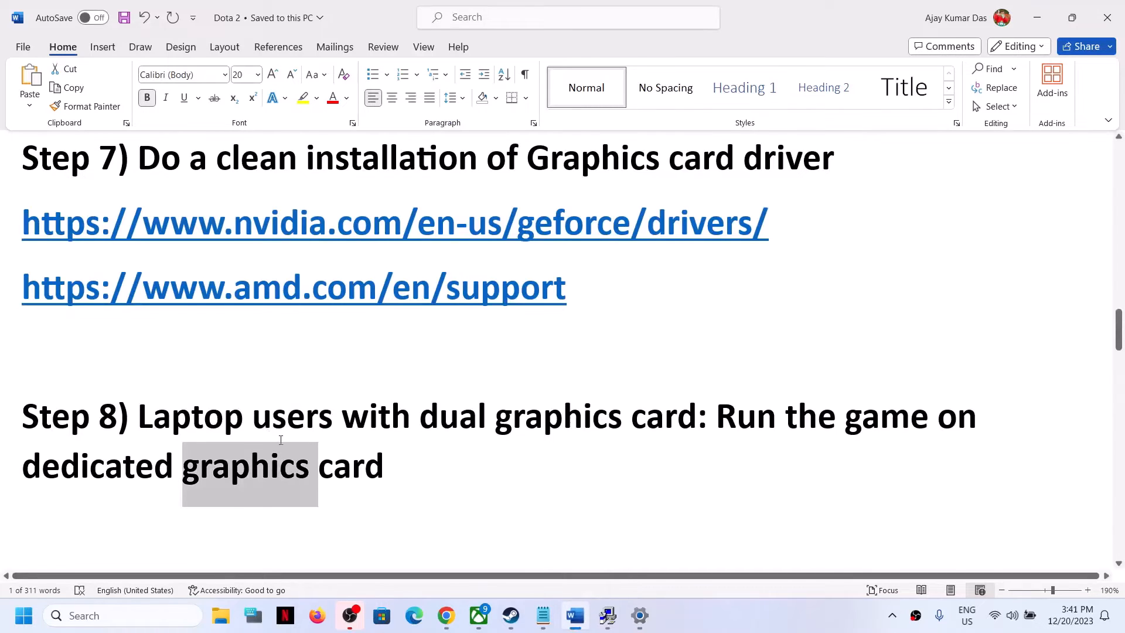
pyautogui.scroll(-2, 284, 436)
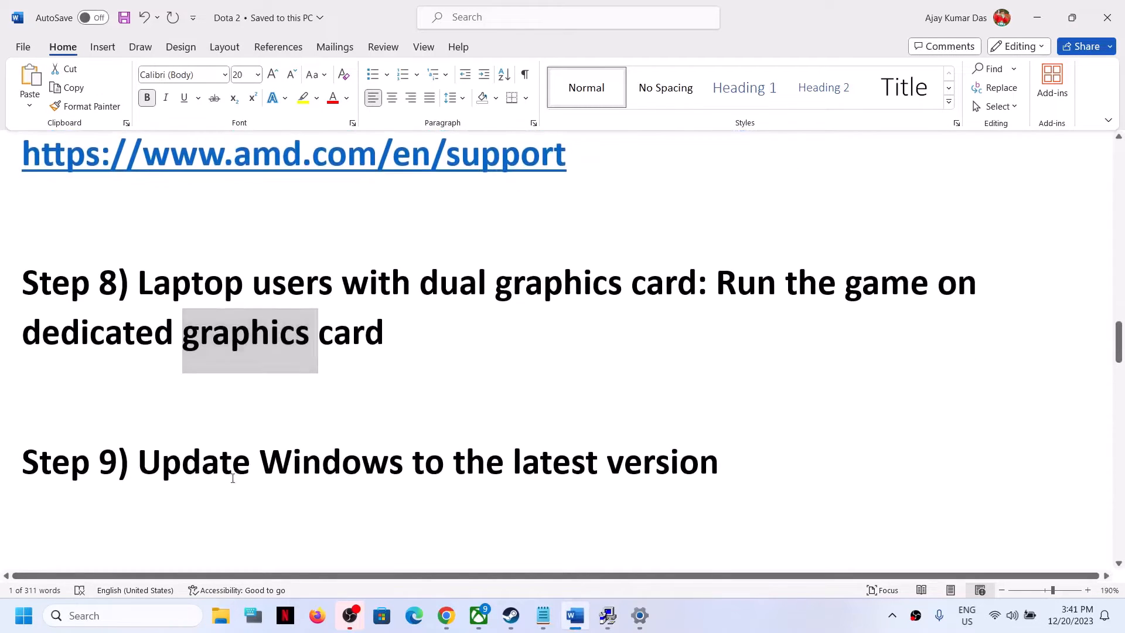
pyautogui.moveTo(117, 478); pyautogui.dragTo(756, 479)
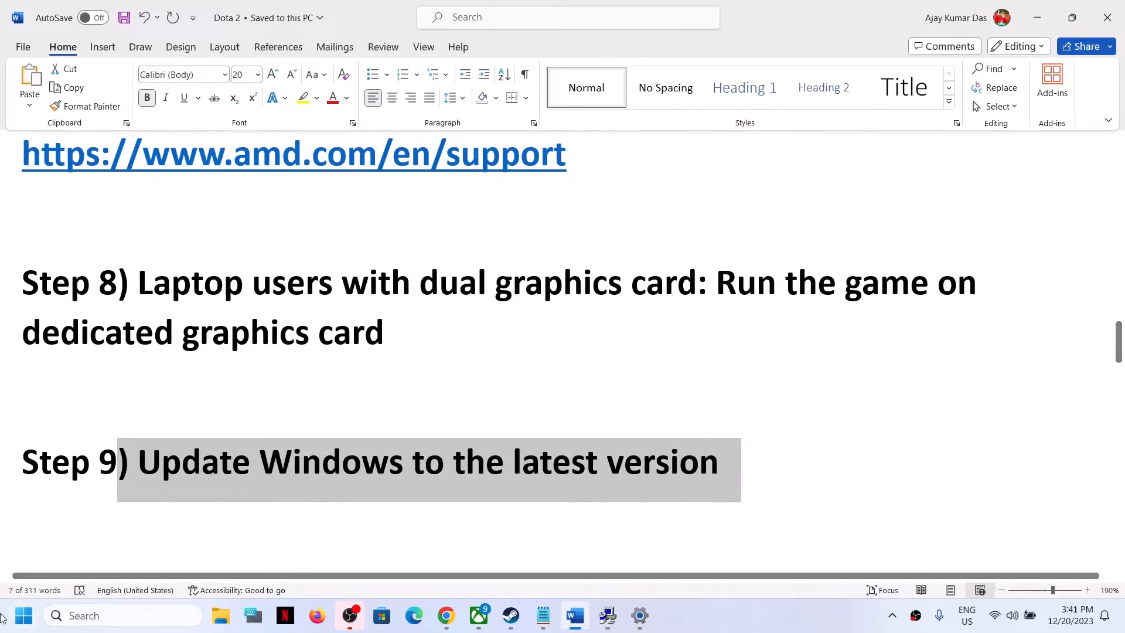
# Step: Return to Settings, open Windows Update and check for updates
pyautogui.click(23, 620)
pyautogui.click(280, 251)
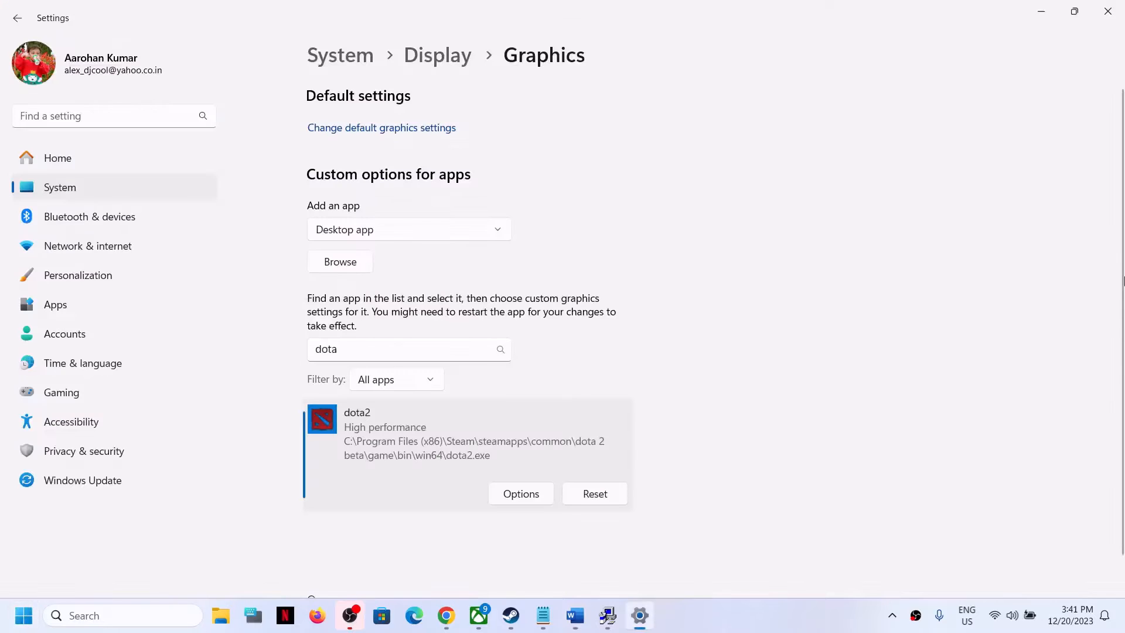
pyautogui.click(102, 485)
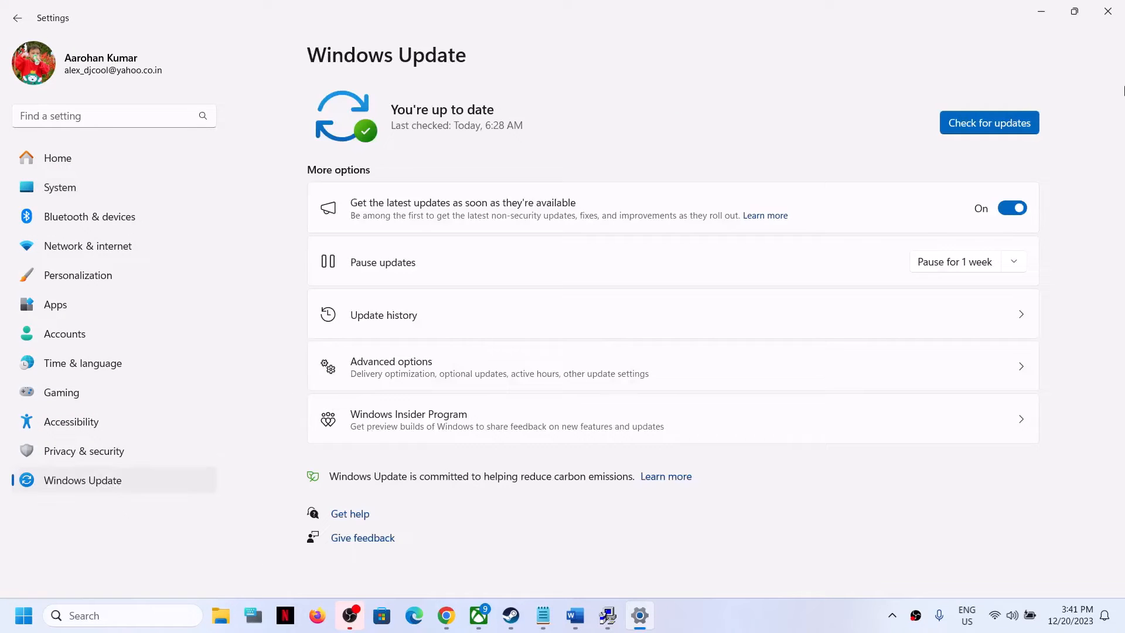
pyautogui.click(1017, 124)
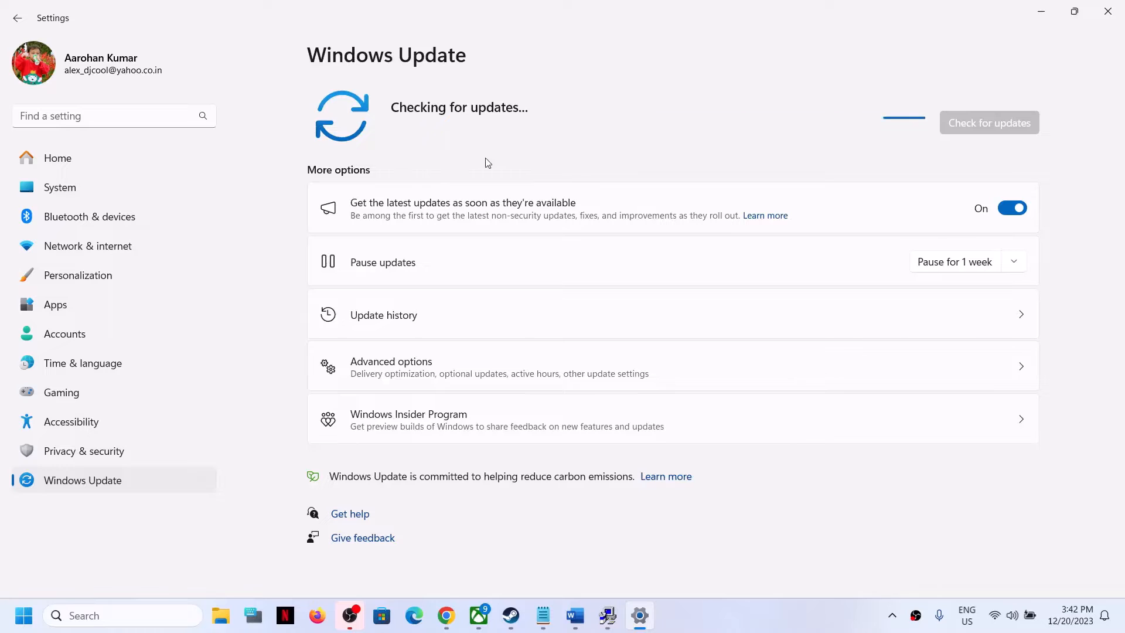
pyautogui.click(23, 615)
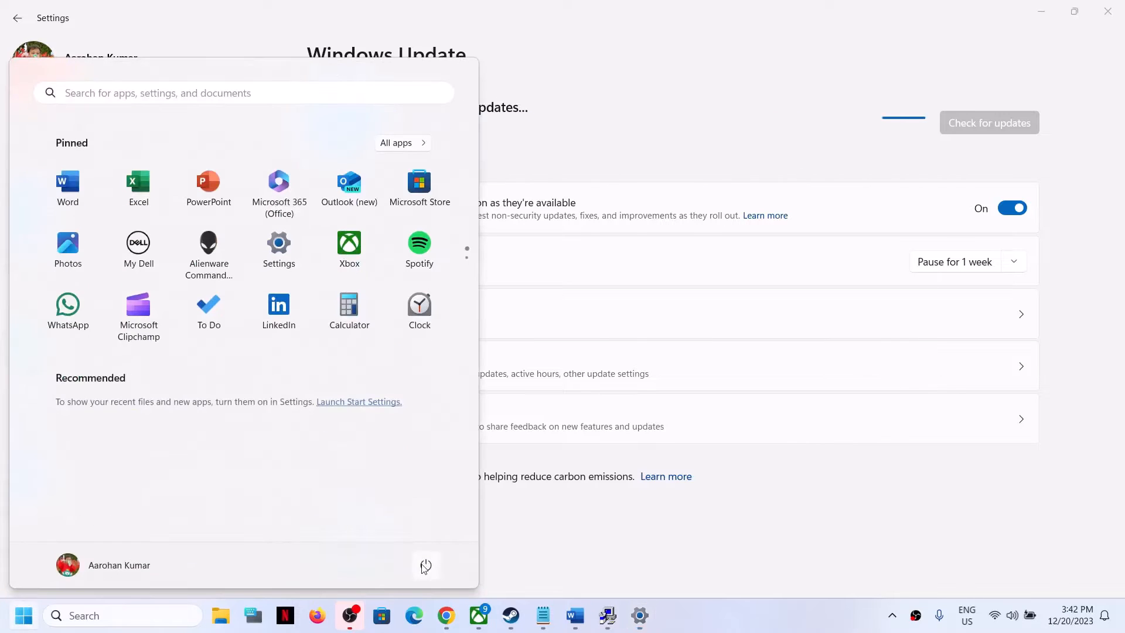
pyautogui.click(424, 569)
pyautogui.click(810, 65)
pyautogui.click(756, 194)
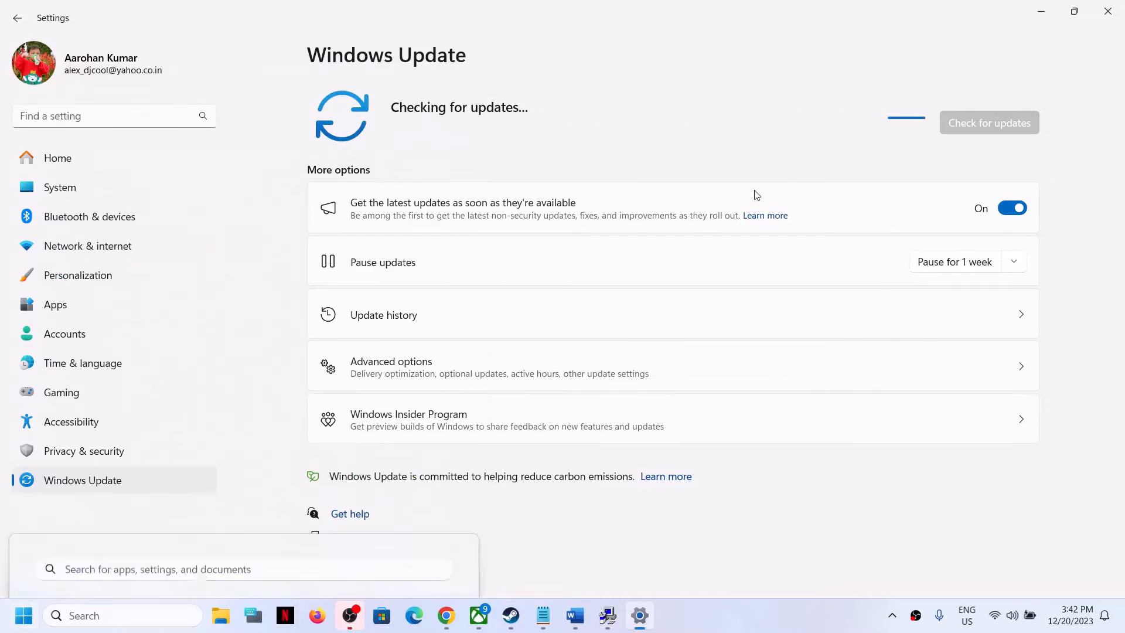
pyautogui.click(511, 615)
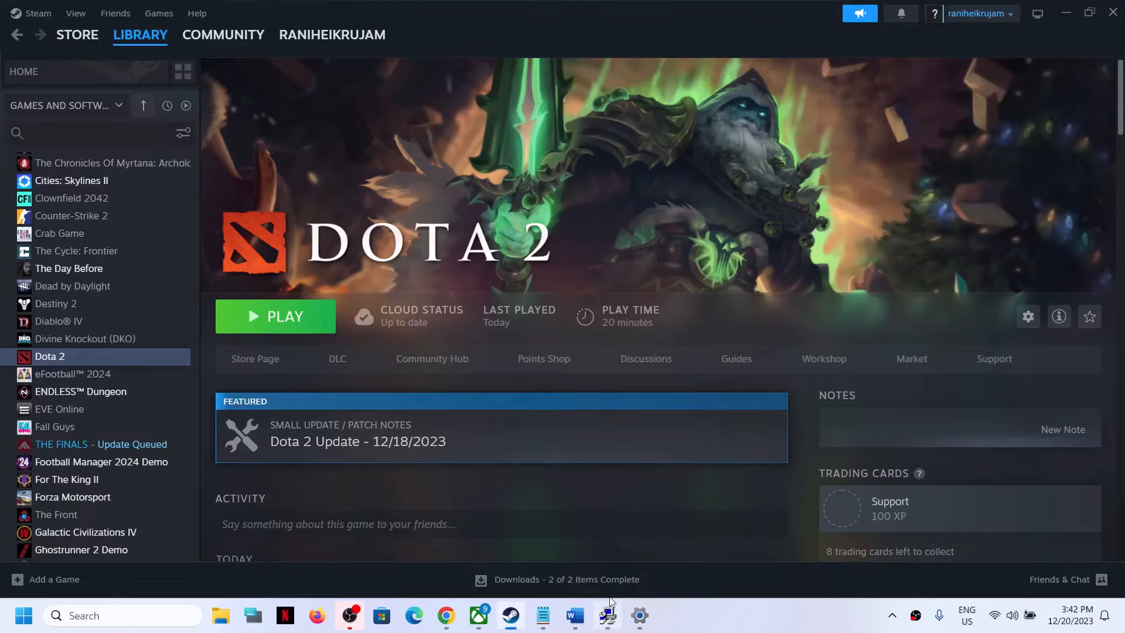
# Step: Return to the document and scroll to Step 10 about using the Media Creation tool
pyautogui.click(575, 615)
pyautogui.scroll(-3, 321, 476)
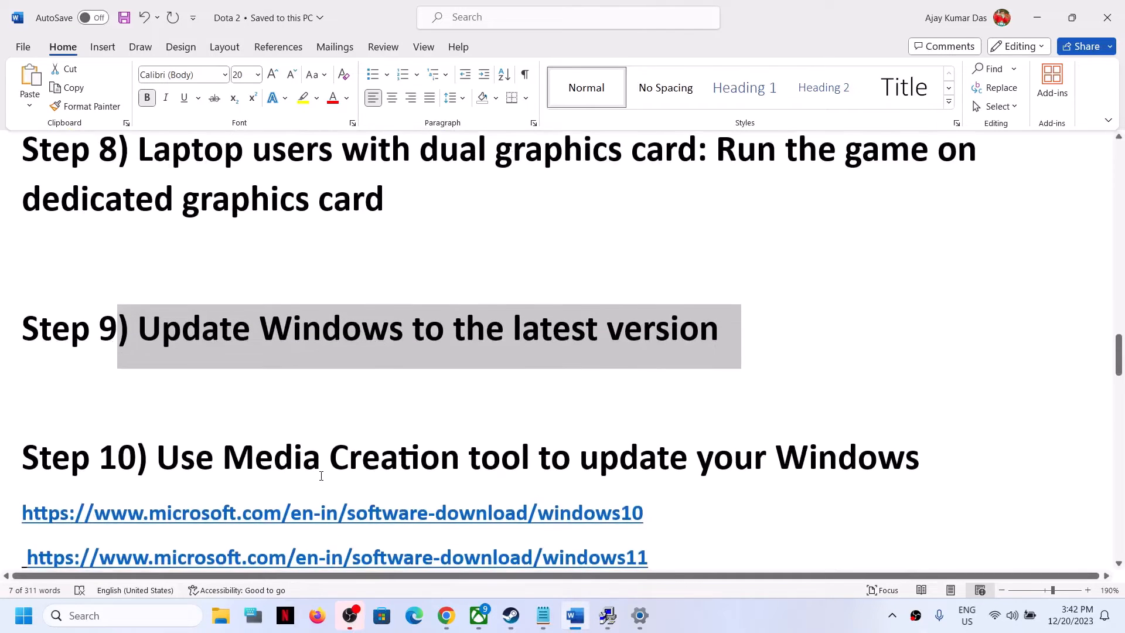
pyautogui.scroll(-1, 321, 475)
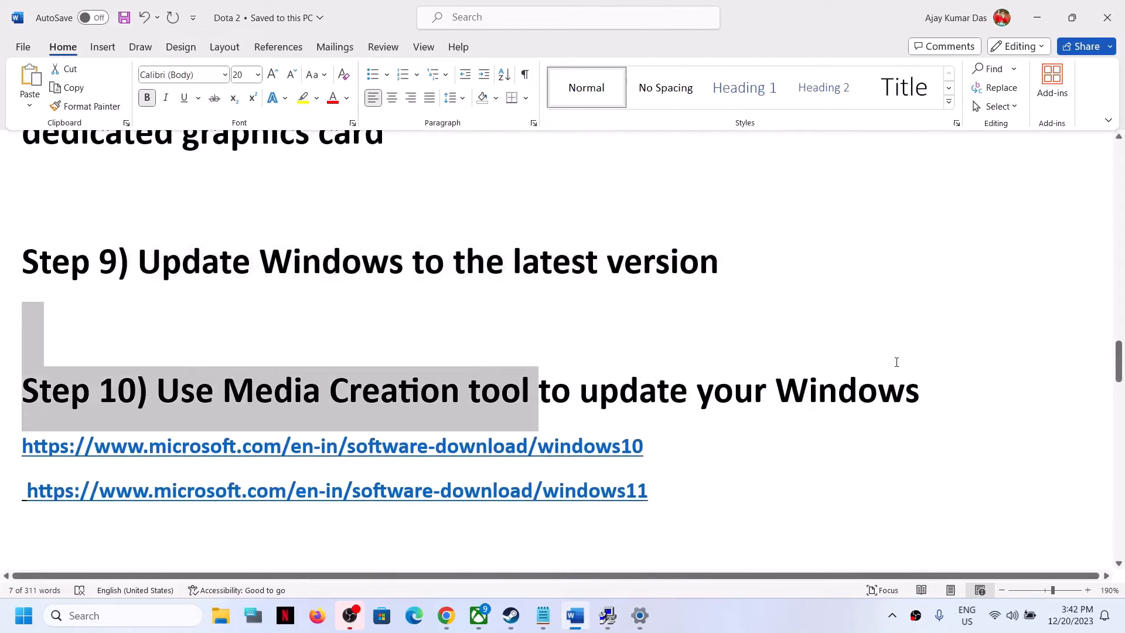
# Step: Check the installed Windows version with the winver command, then close the About Windows dialog
pyautogui.click(161, 612)
pyautogui.write('win')
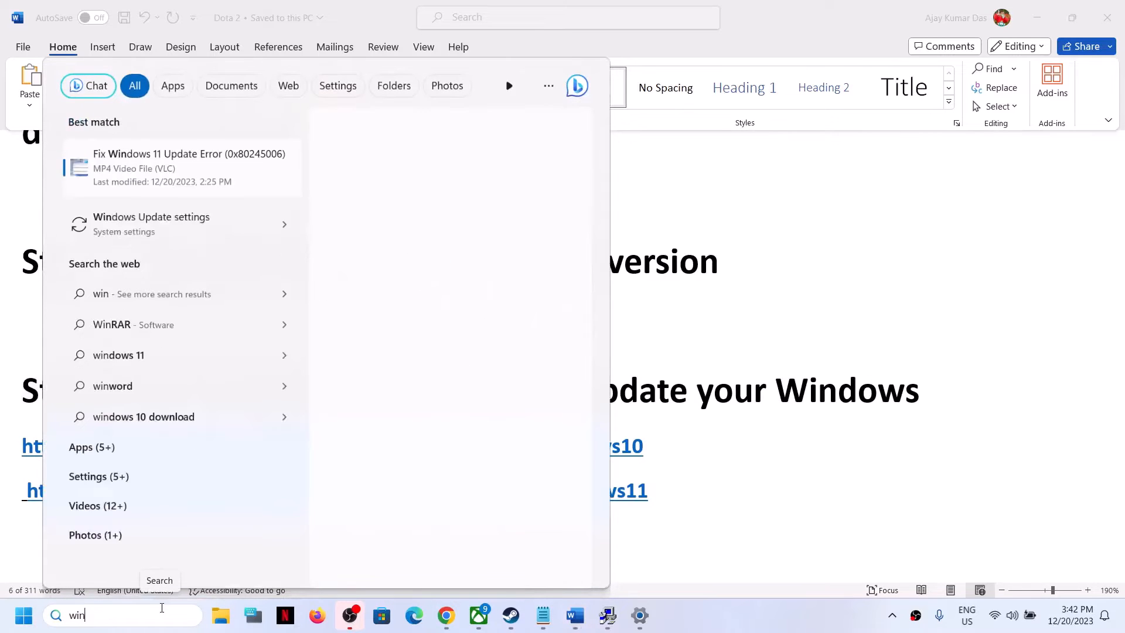
pyautogui.write('ver')
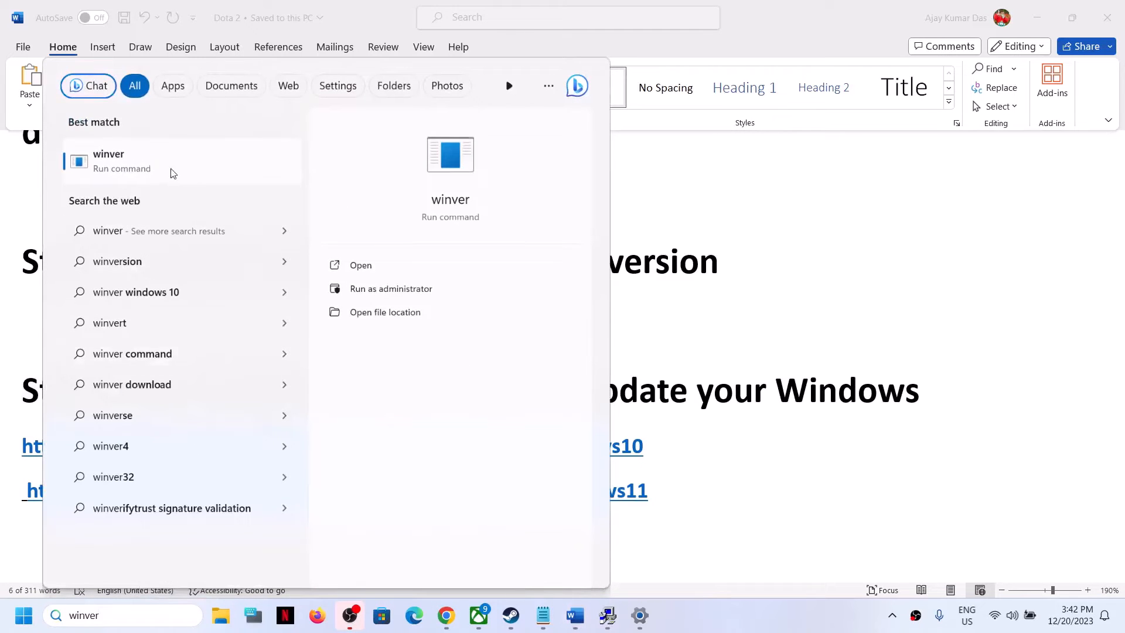
pyautogui.click(172, 171)
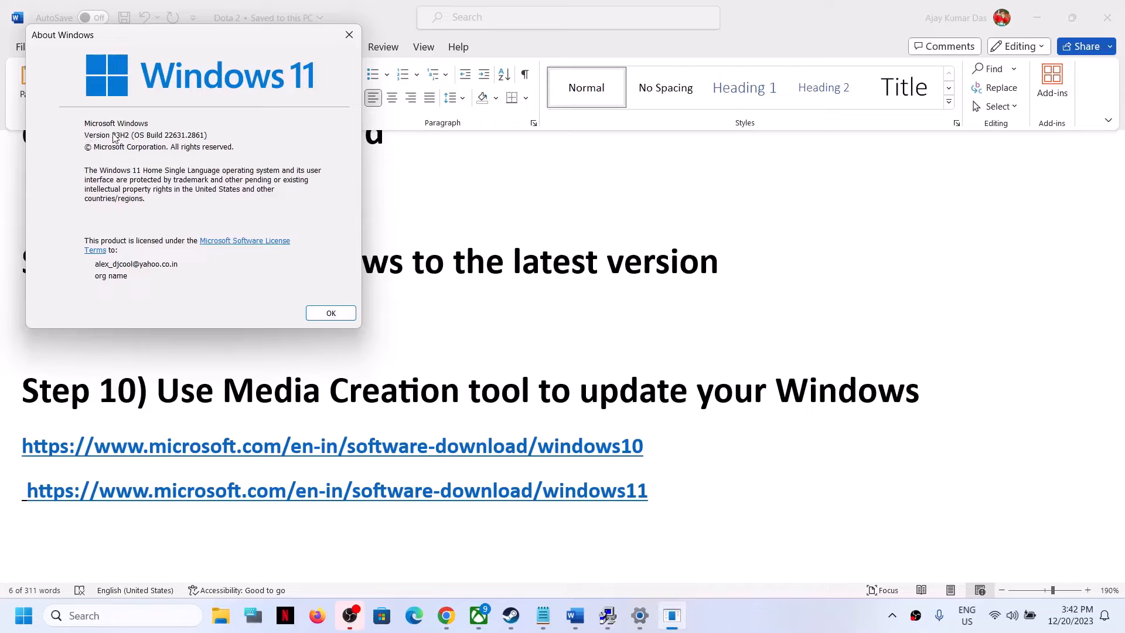
pyautogui.click(354, 35)
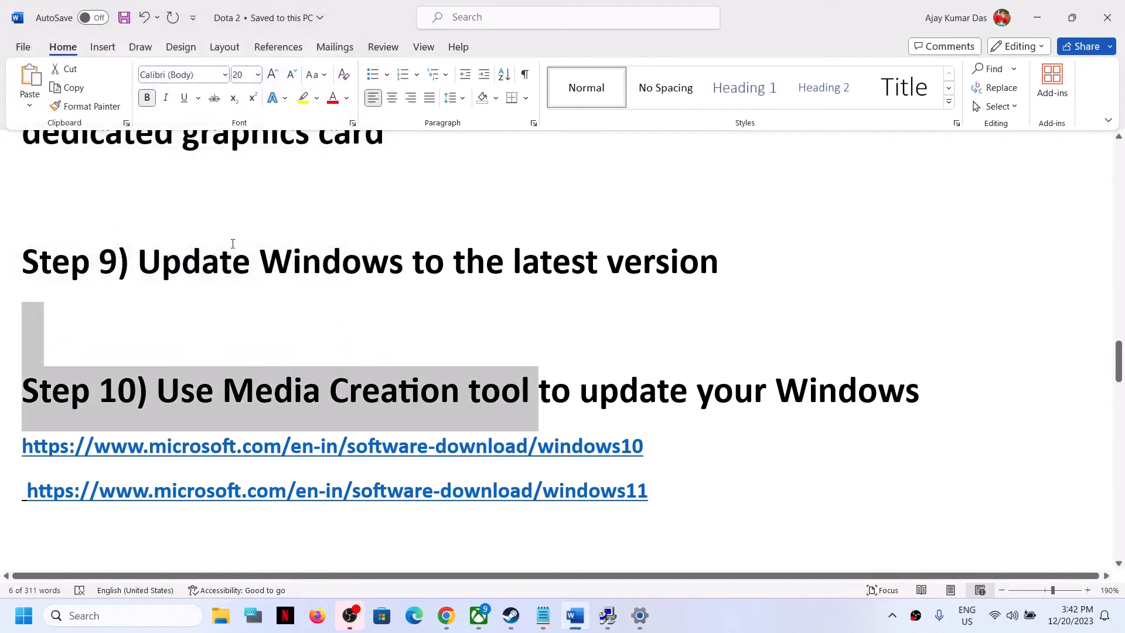
# Step: Highlight the Step 9 and Step 10 headings and the Windows 10 and 11 download links in the document
pyautogui.moveTo(281, 262); pyautogui.dragTo(718, 263)
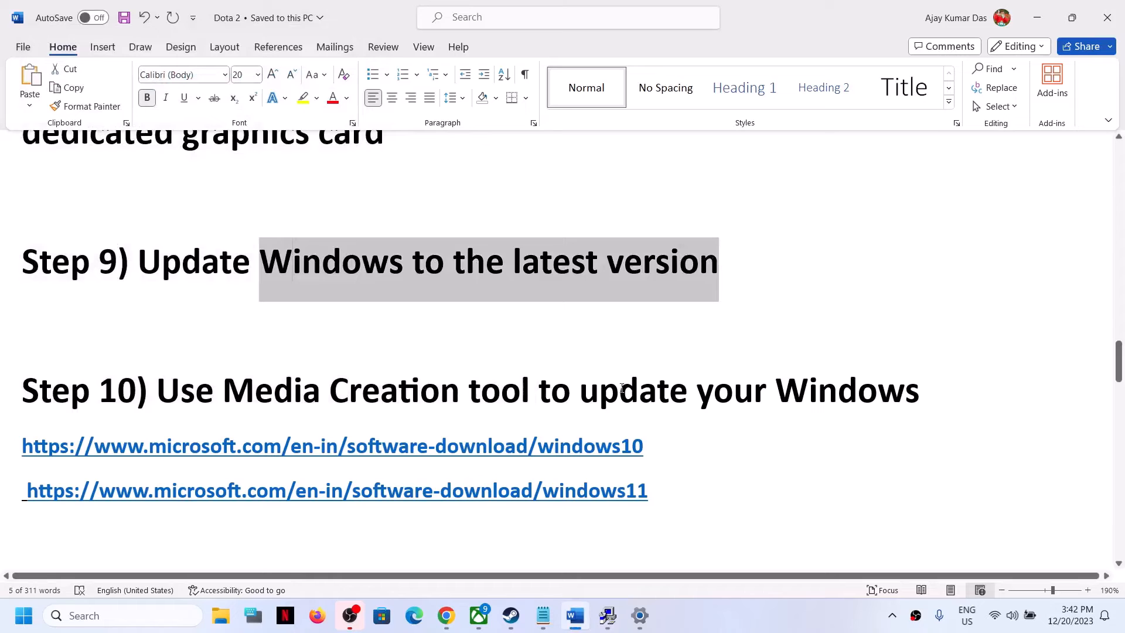
pyautogui.moveTo(184, 394); pyautogui.dragTo(918, 398)
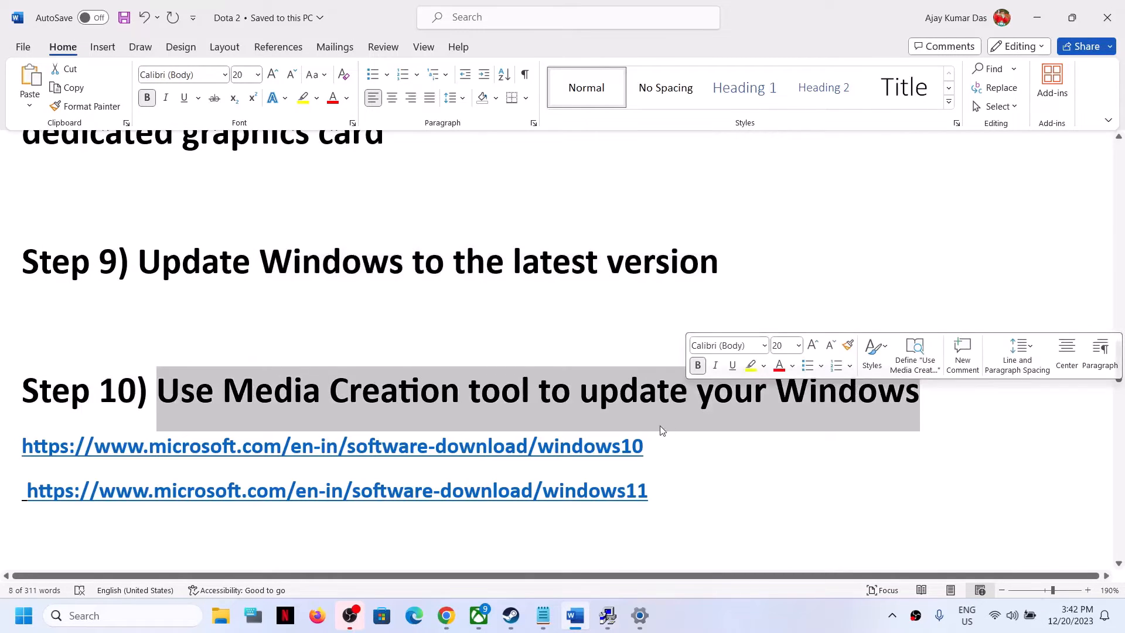
pyautogui.moveTo(658, 449); pyautogui.dragTo(491, 449)
pyautogui.click(662, 449)
pyautogui.moveTo(653, 492); pyautogui.dragTo(494, 490)
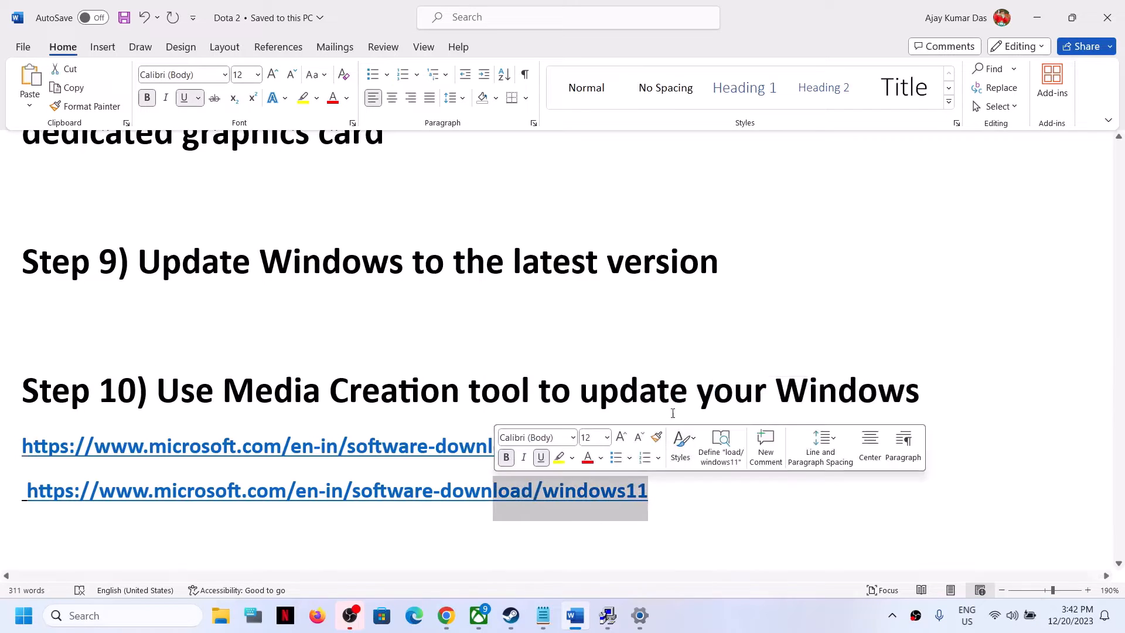
pyautogui.moveTo(331, 392); pyautogui.dragTo(695, 398)
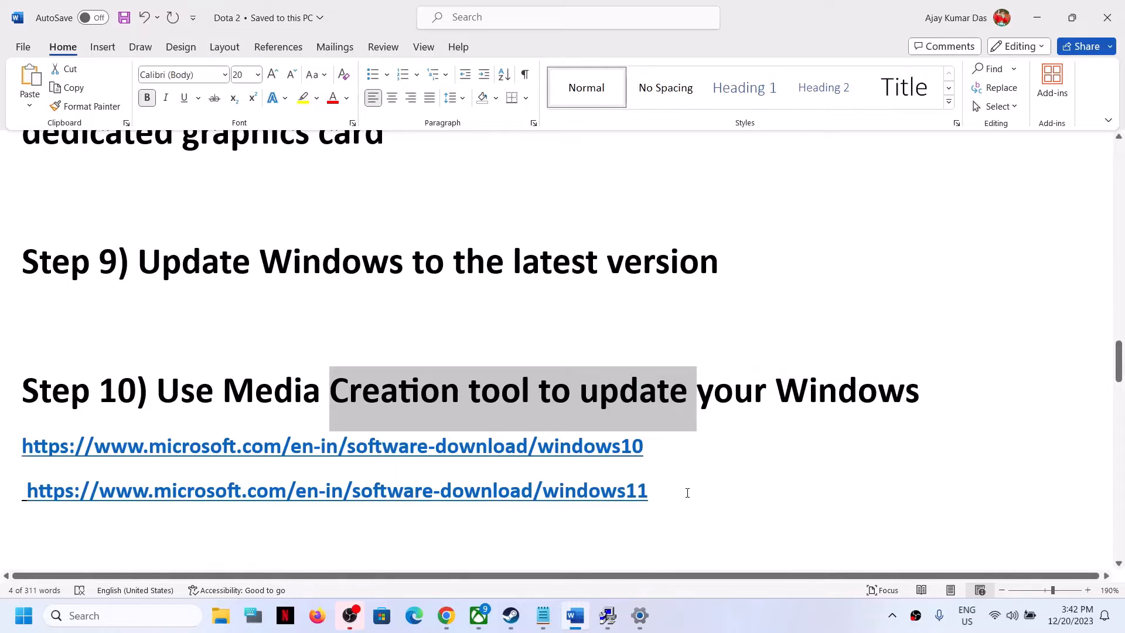
# Step: Switch to the other tutorial document and select its Windows 10 and Windows 11 download links
pyautogui.click(723, 613)
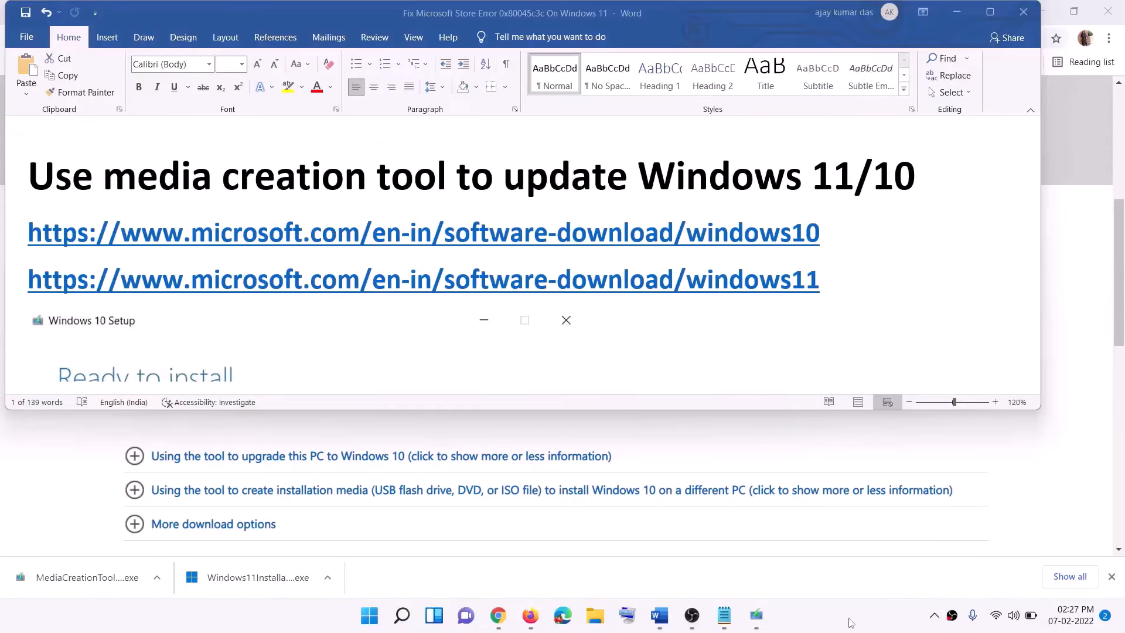
pyautogui.tripleClick(351, 230)
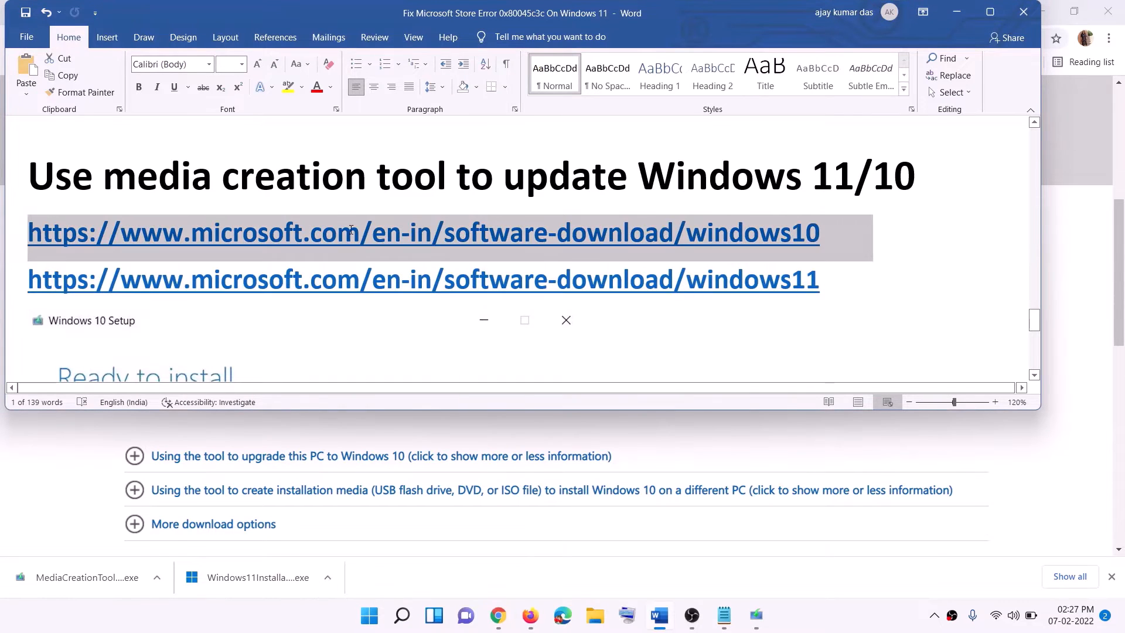
pyautogui.tripleClick(610, 280)
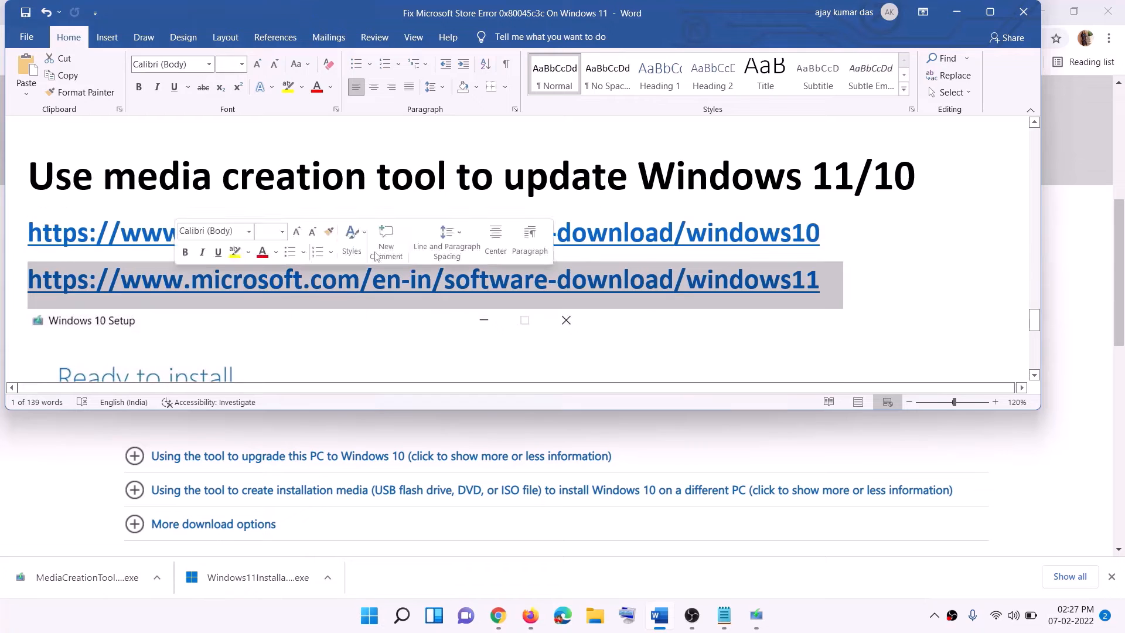
# Step: Go to the Download Windows 10 page and highlight the media creation tool text in its installation media section
pyautogui.click(956, 12)
pyautogui.scroll(6, 467, 272)
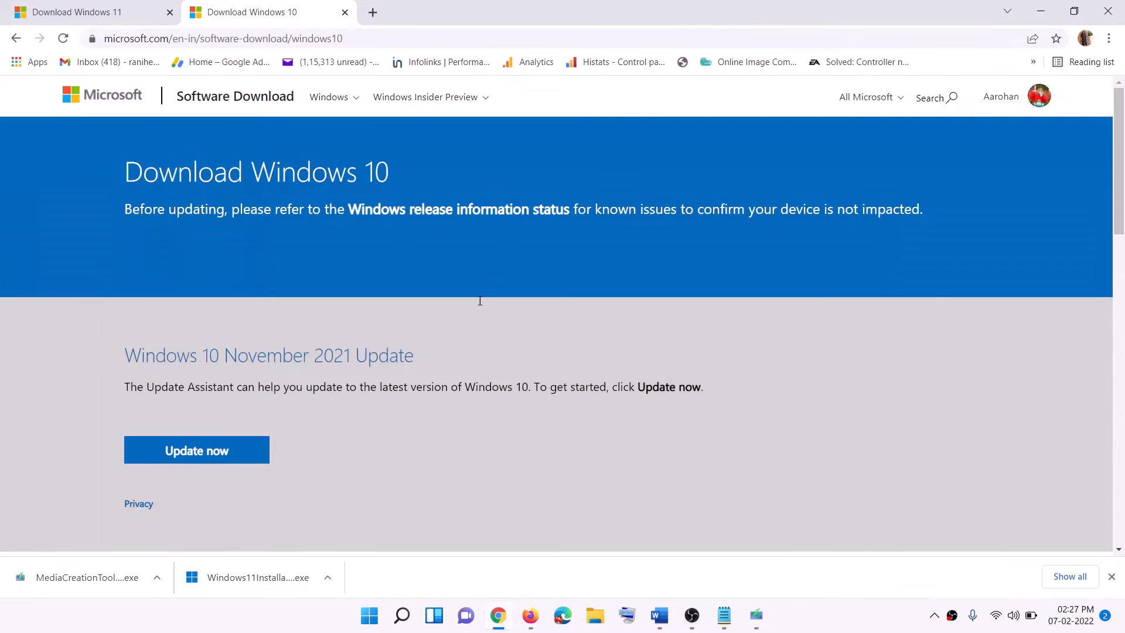
pyautogui.scroll(-5, 352, 292)
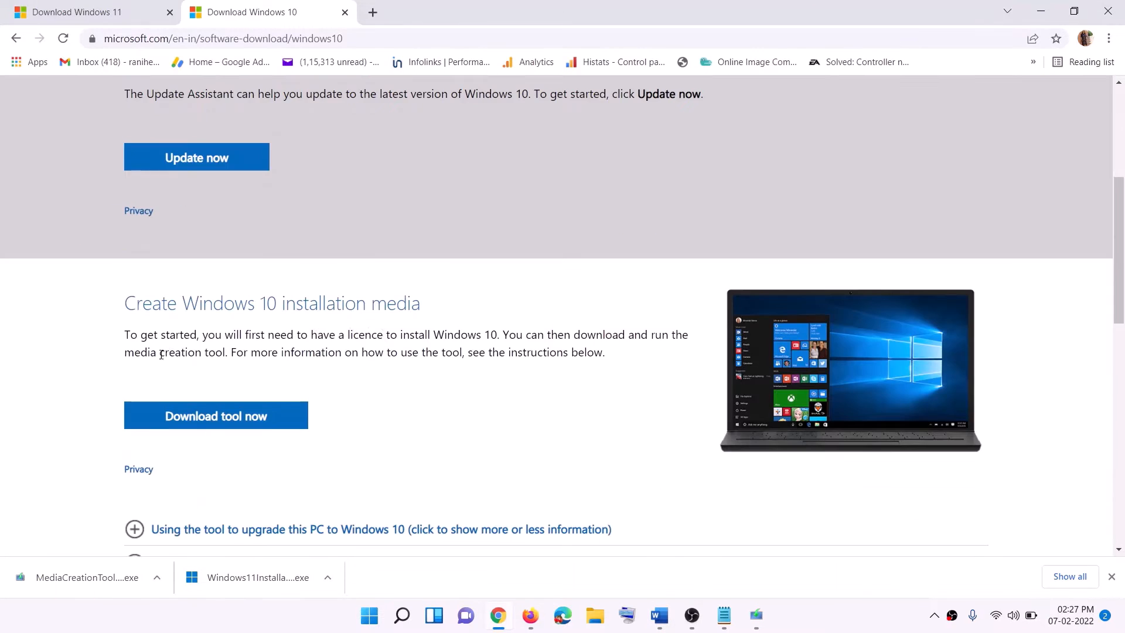
pyautogui.moveTo(129, 355); pyautogui.dragTo(252, 353)
pyautogui.scroll(-3, 363, 325)
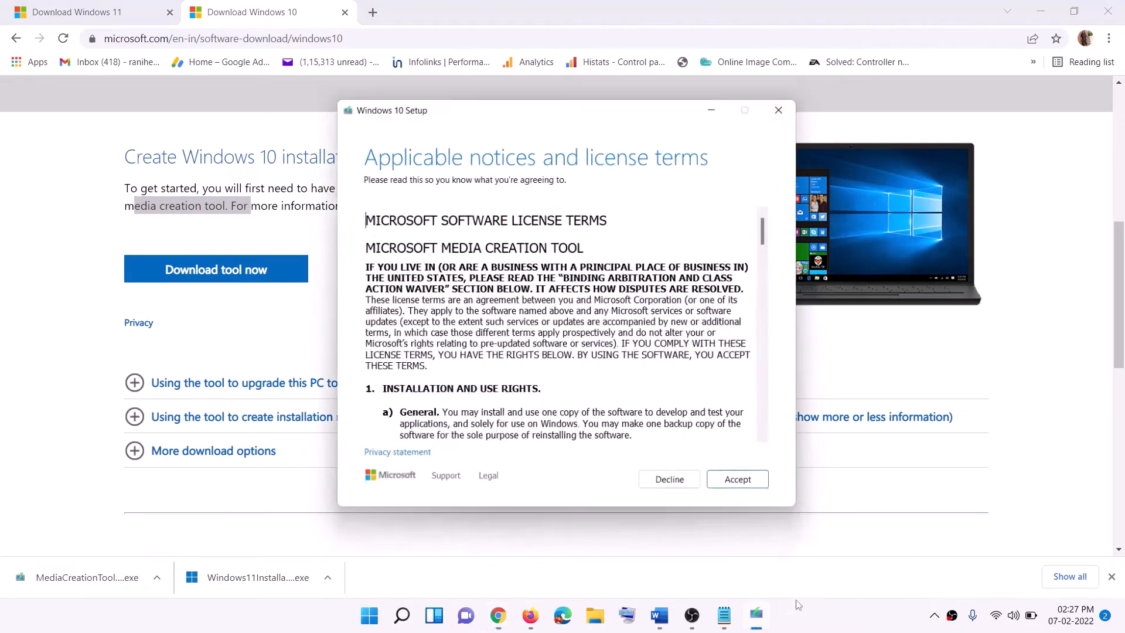
# Step: Accept the license terms in Windows 10 Setup and continue with Upgrade this PC now
pyautogui.click(732, 477)
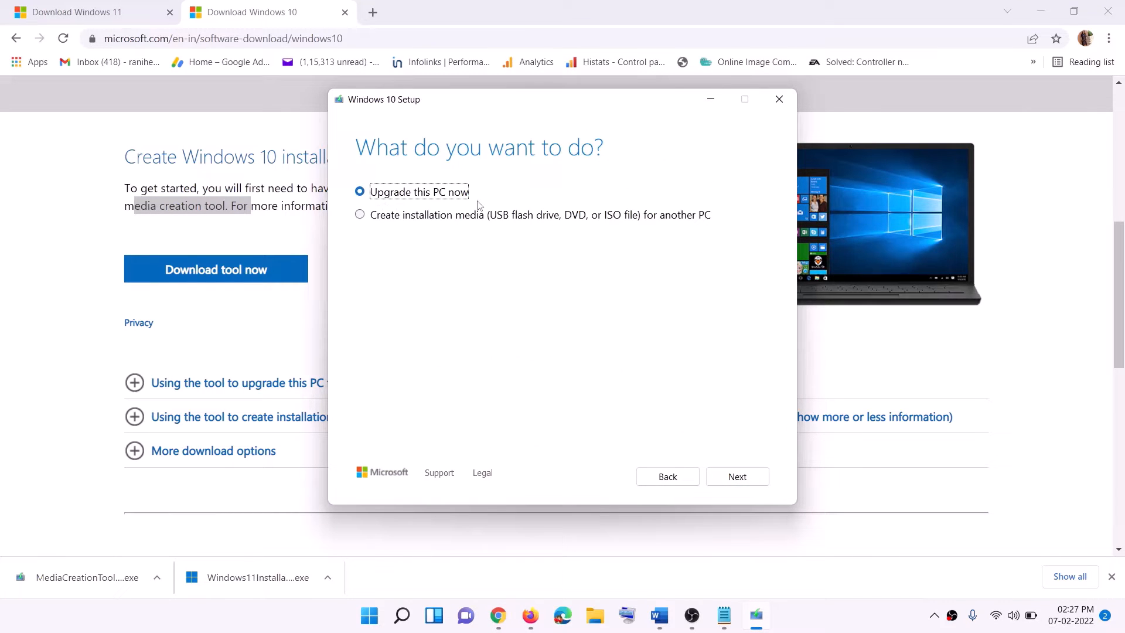
pyautogui.click(736, 477)
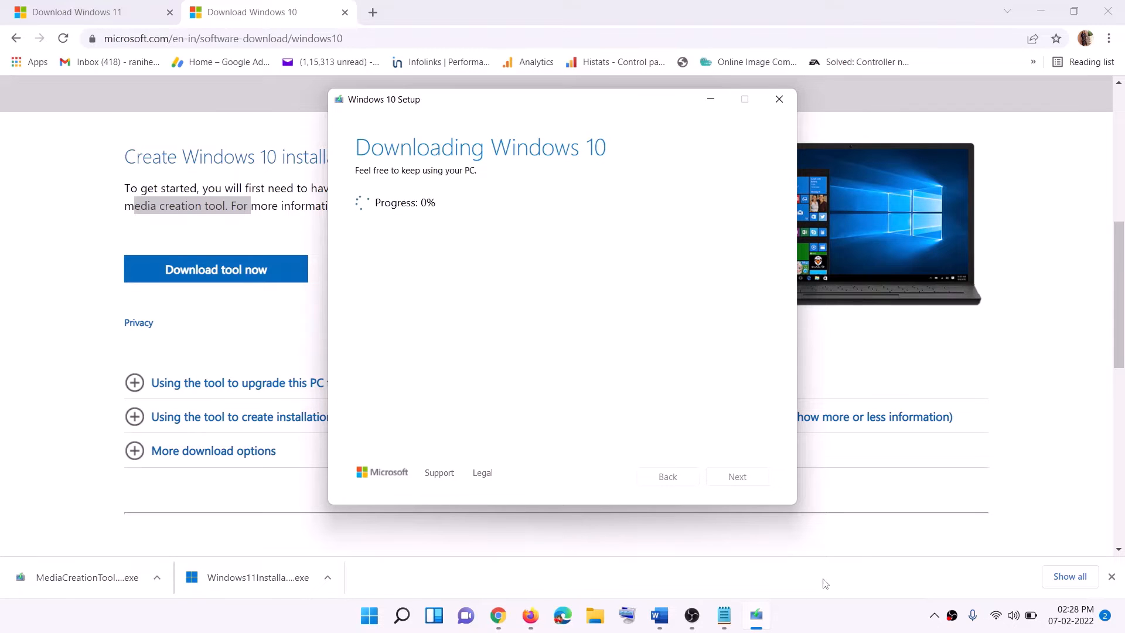
pyautogui.click(830, 627)
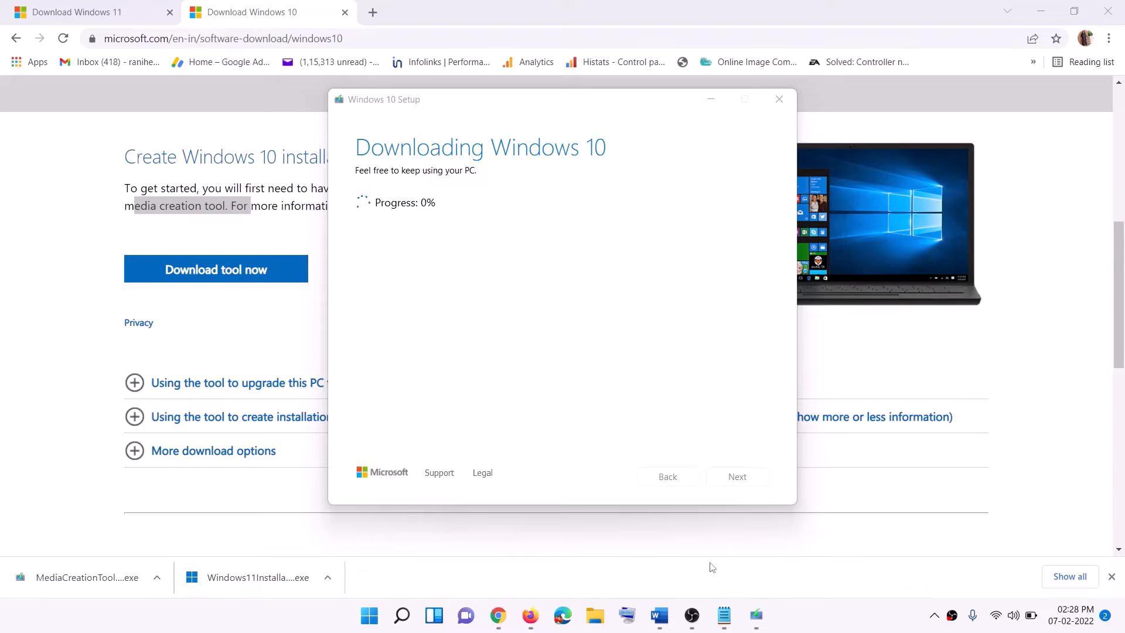
# Step: Switch to the tutorial document and scroll through the Ready to install setup screen shown there
pyautogui.click(659, 615)
pyautogui.scroll(-1, 125, 285)
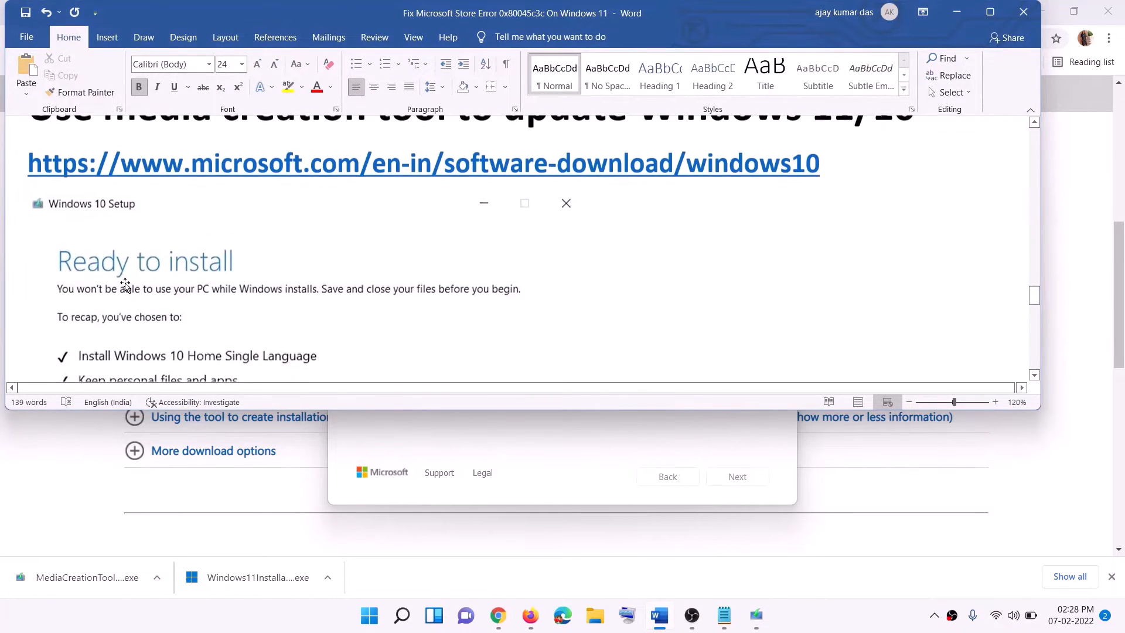
pyautogui.click(990, 11)
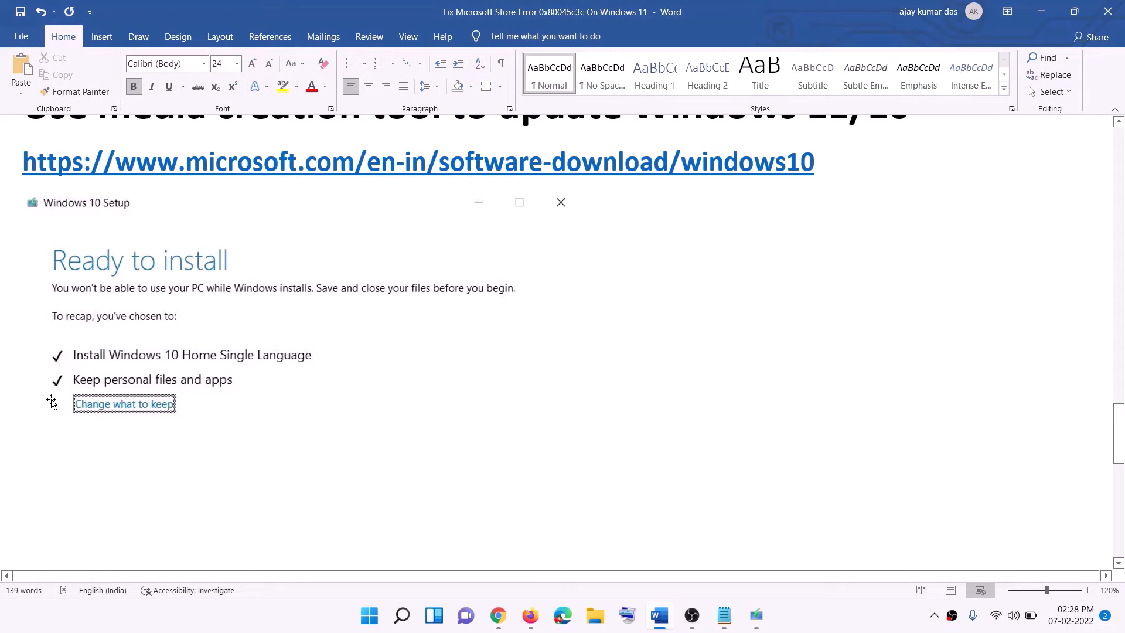
pyautogui.scroll(-1, 578, 408)
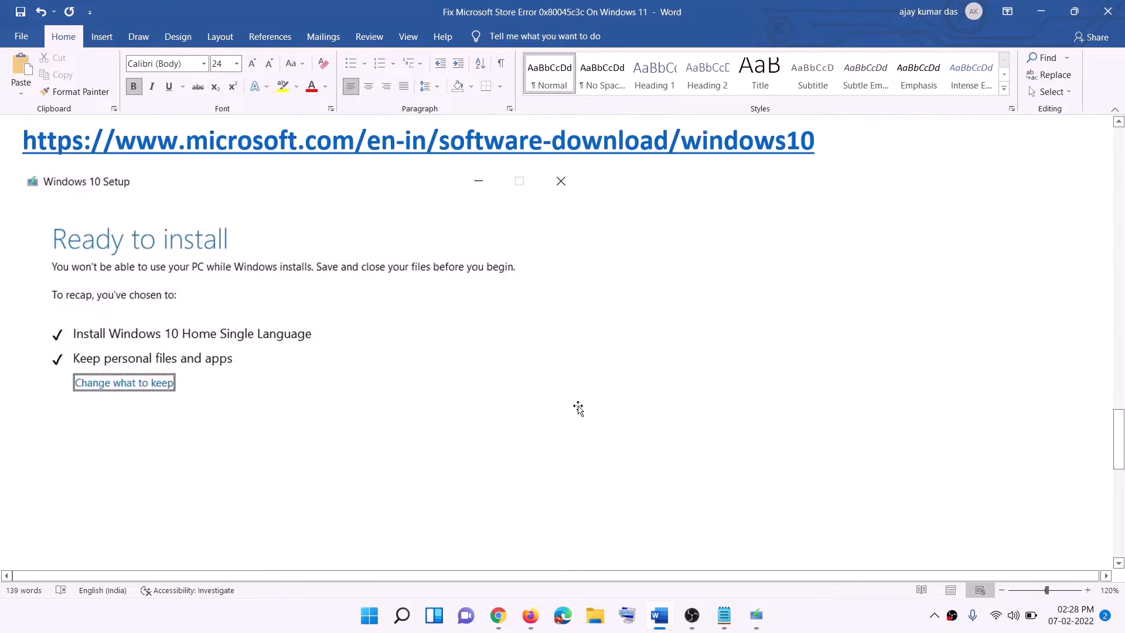
pyautogui.scroll(-3, 578, 408)
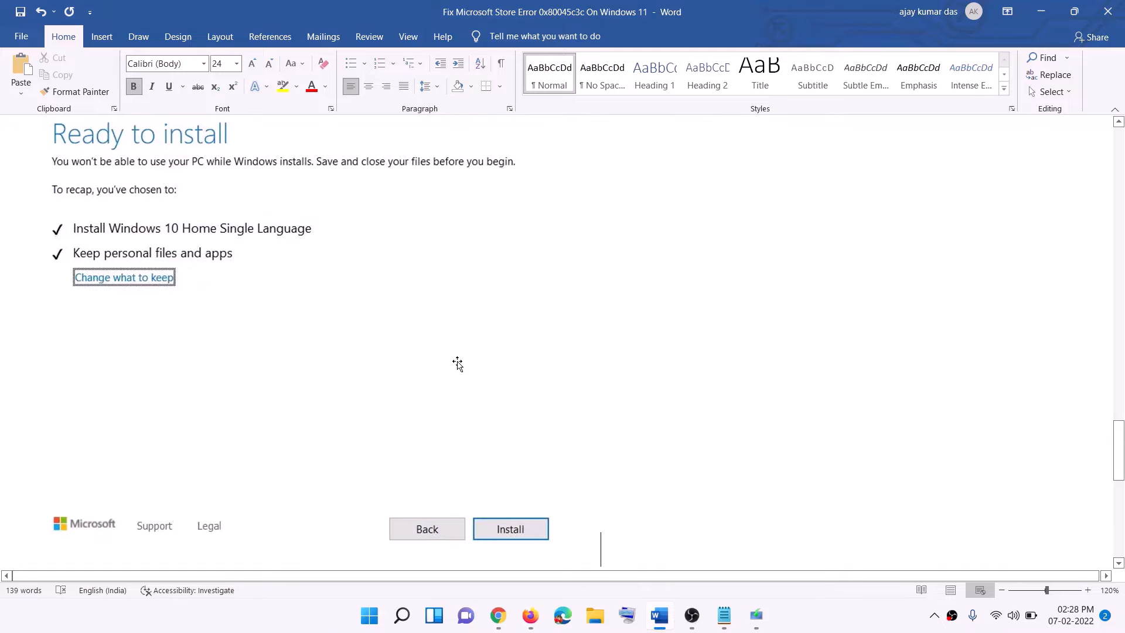
pyautogui.scroll(1, 460, 363)
pyautogui.scroll(2, 461, 363)
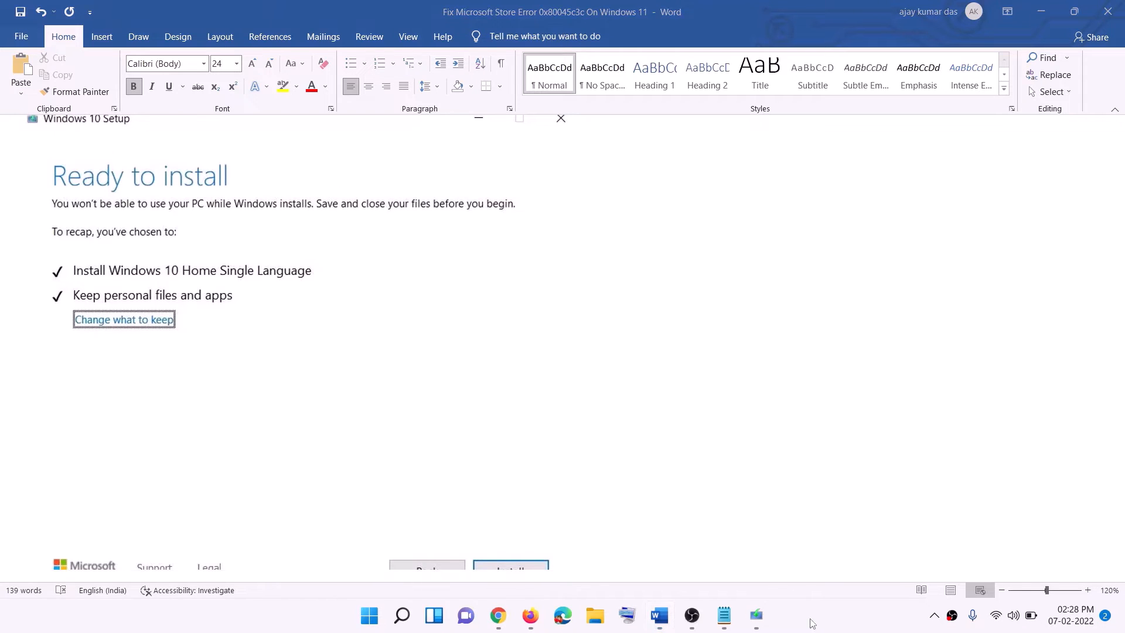
# Step: Open the Download Windows 11 page and download the media creation tool under Create Windows 11 Installation Media
pyautogui.click(515, 615)
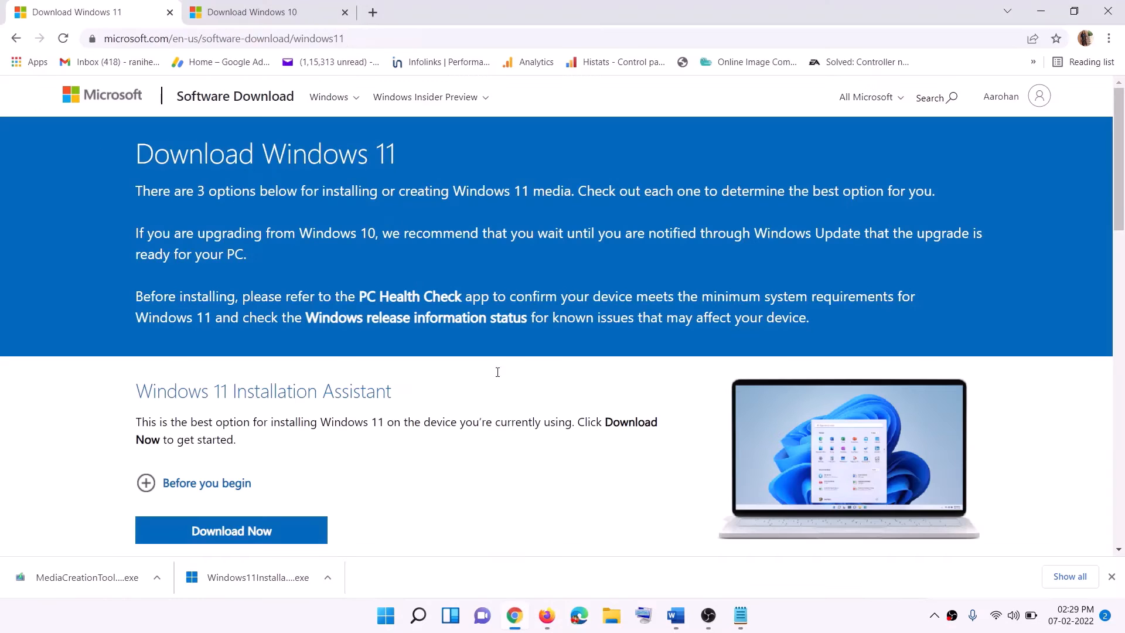
pyautogui.scroll(-5, 362, 388)
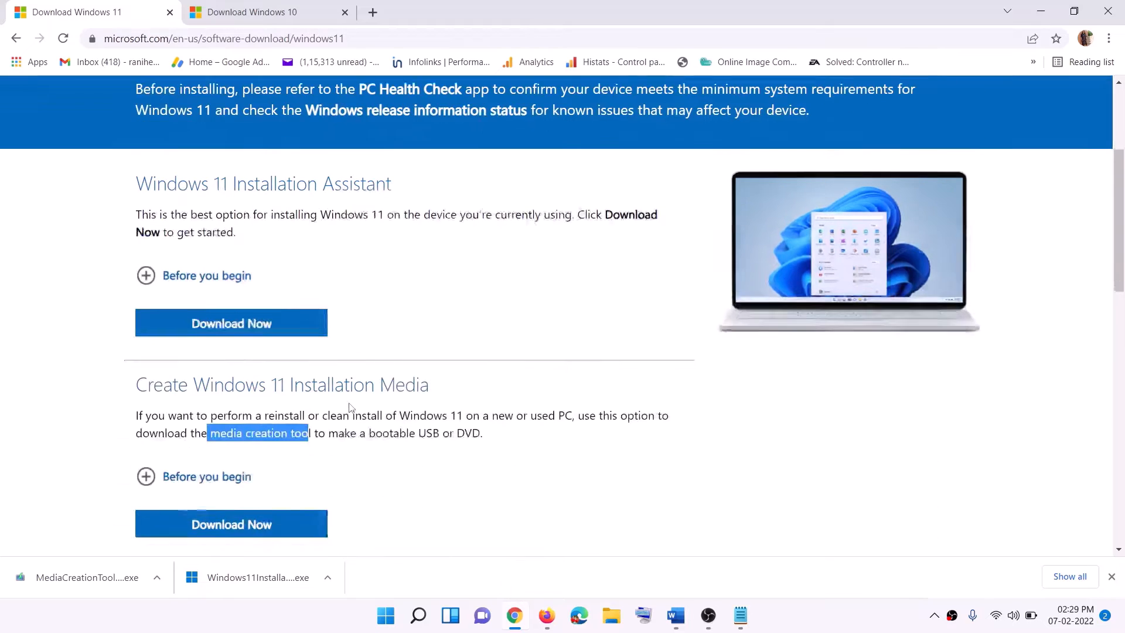
pyautogui.click(214, 347)
pyautogui.moveTo(212, 347); pyautogui.dragTo(325, 347)
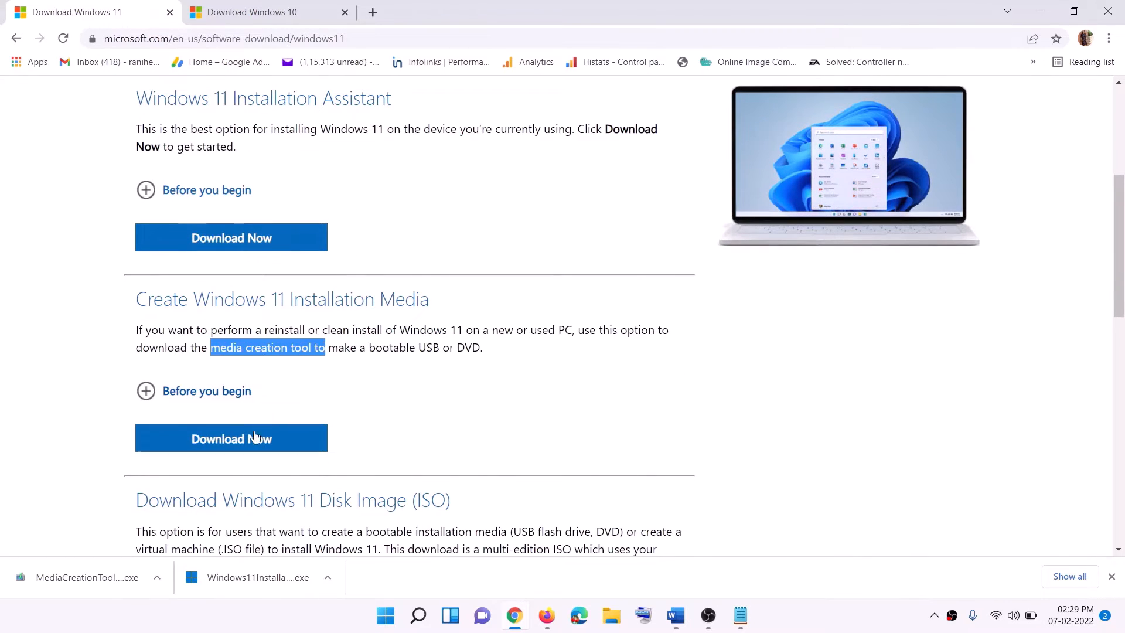
pyautogui.click(225, 444)
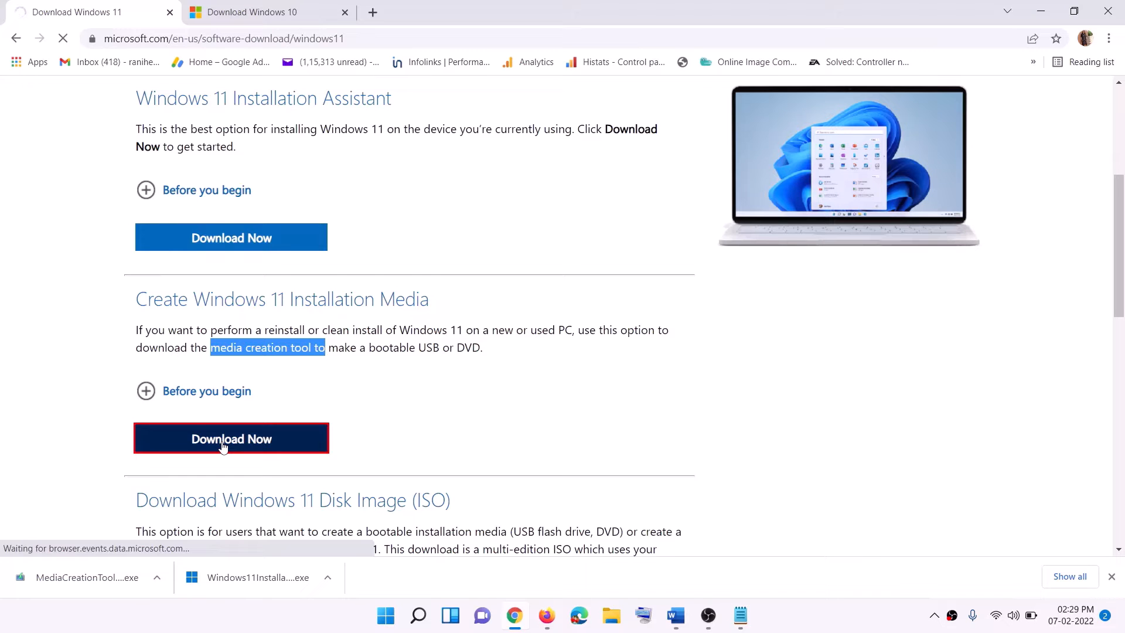
# Step: Run the downloaded media creation tool, allow it, accept the license, and keep the recommended language and edition
pyautogui.click(76, 579)
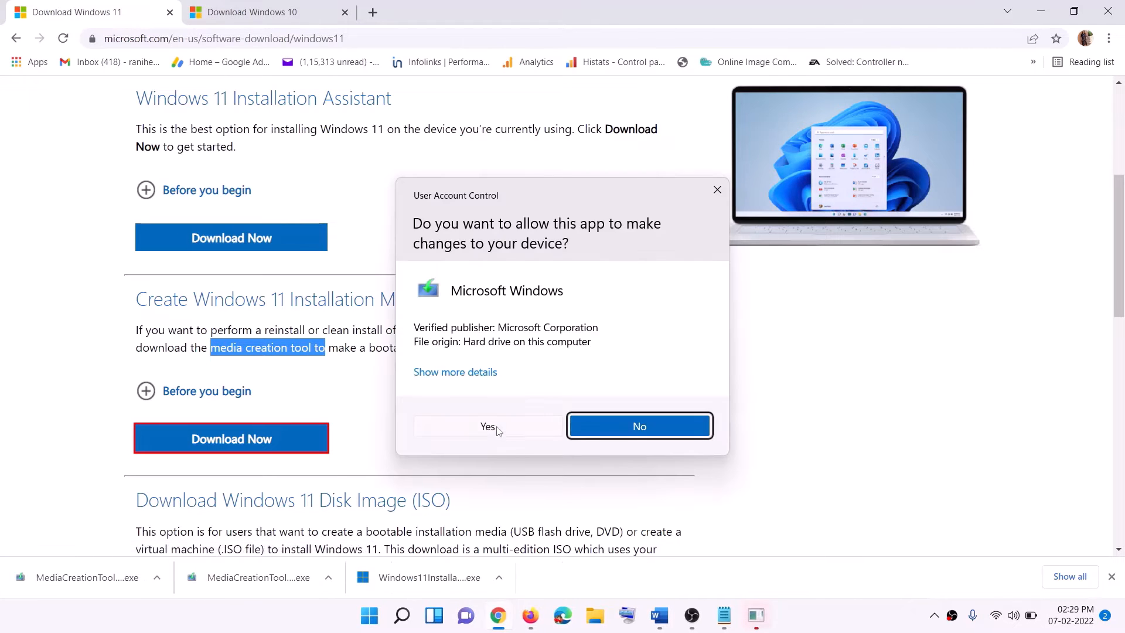
pyautogui.click(487, 426)
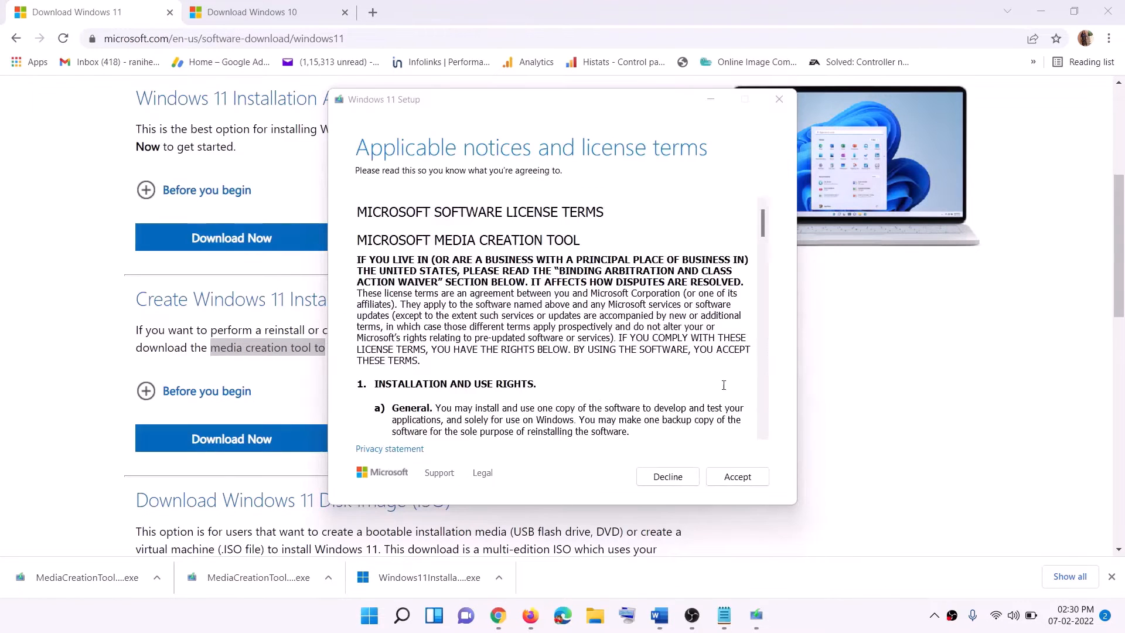
pyautogui.click(737, 477)
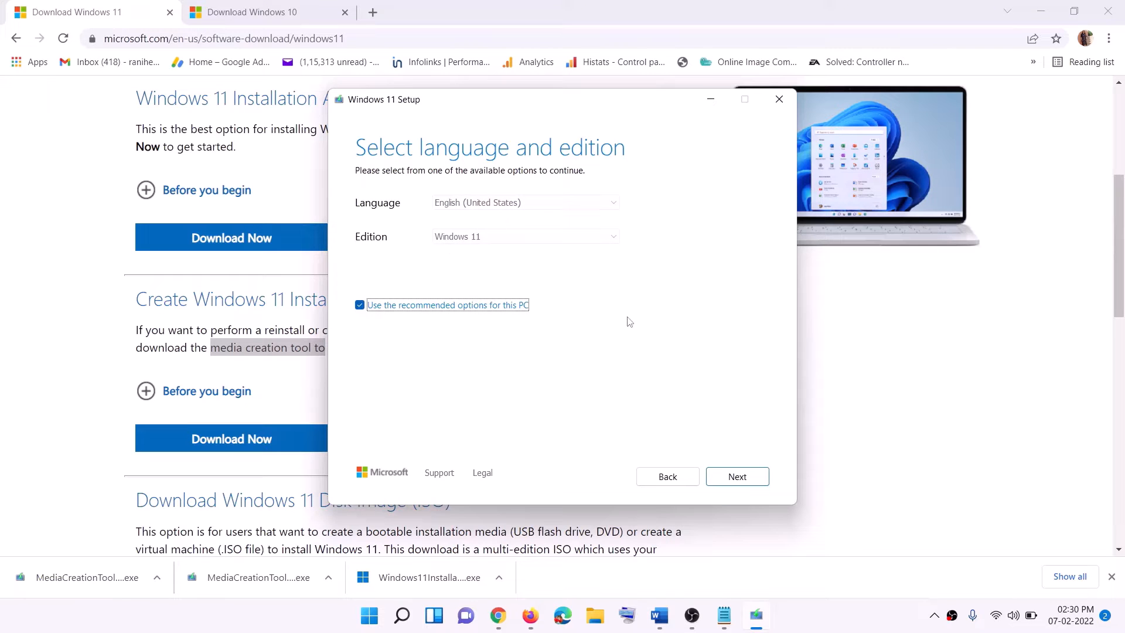
pyautogui.click(729, 477)
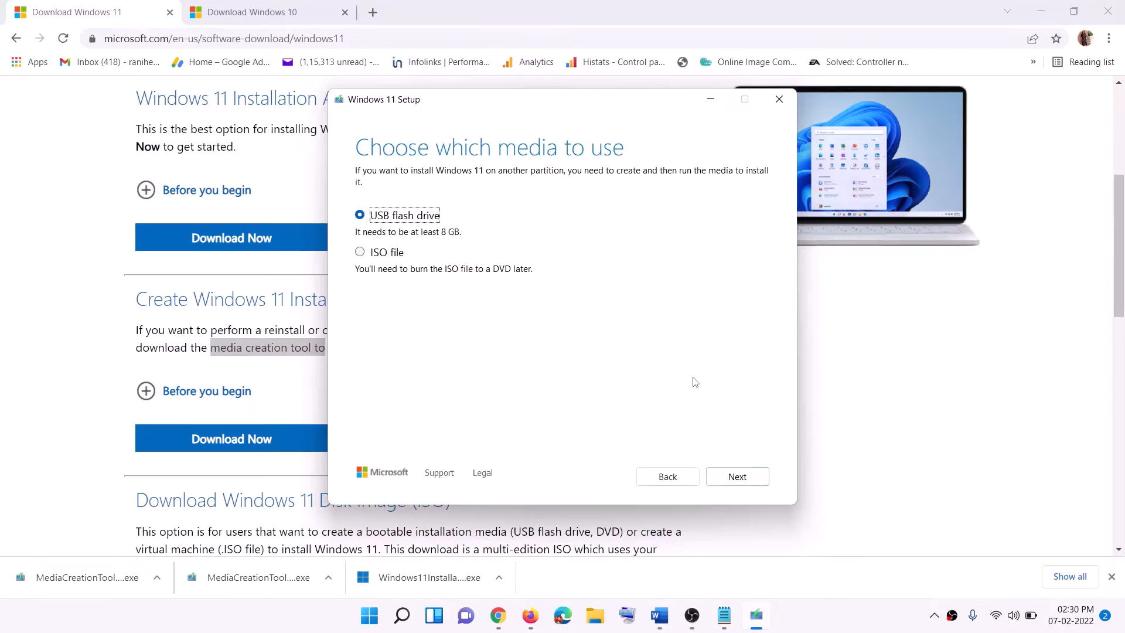
# Step: Choose ISO file as the media and save it as Windows on the Desktop
pyautogui.click(373, 253)
pyautogui.click(738, 476)
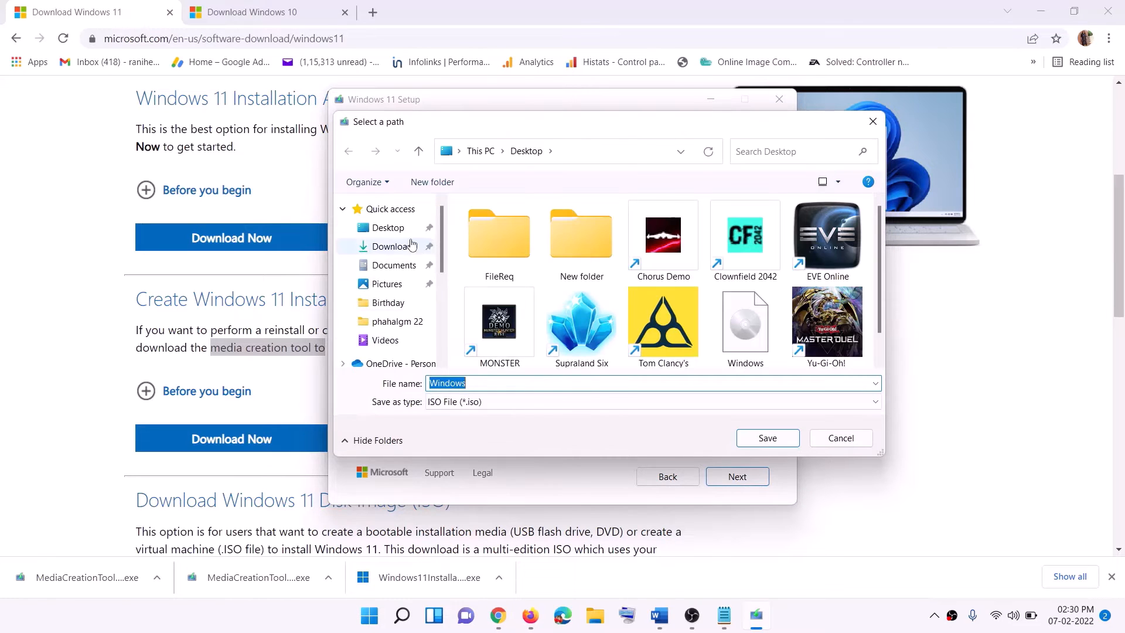
pyautogui.click(388, 233)
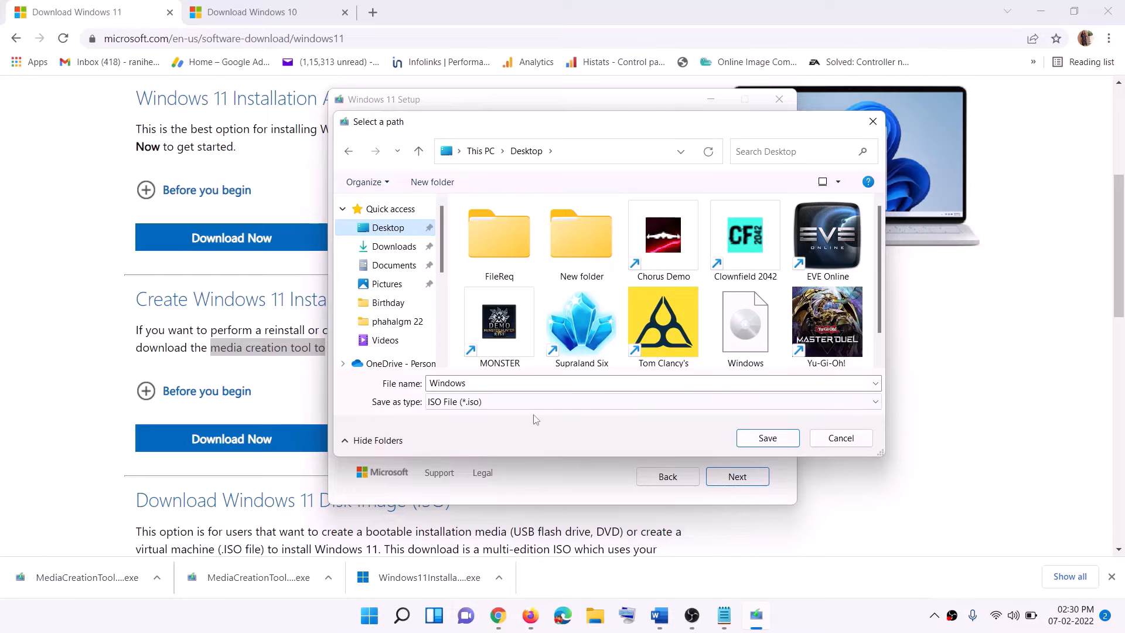
pyautogui.click(767, 439)
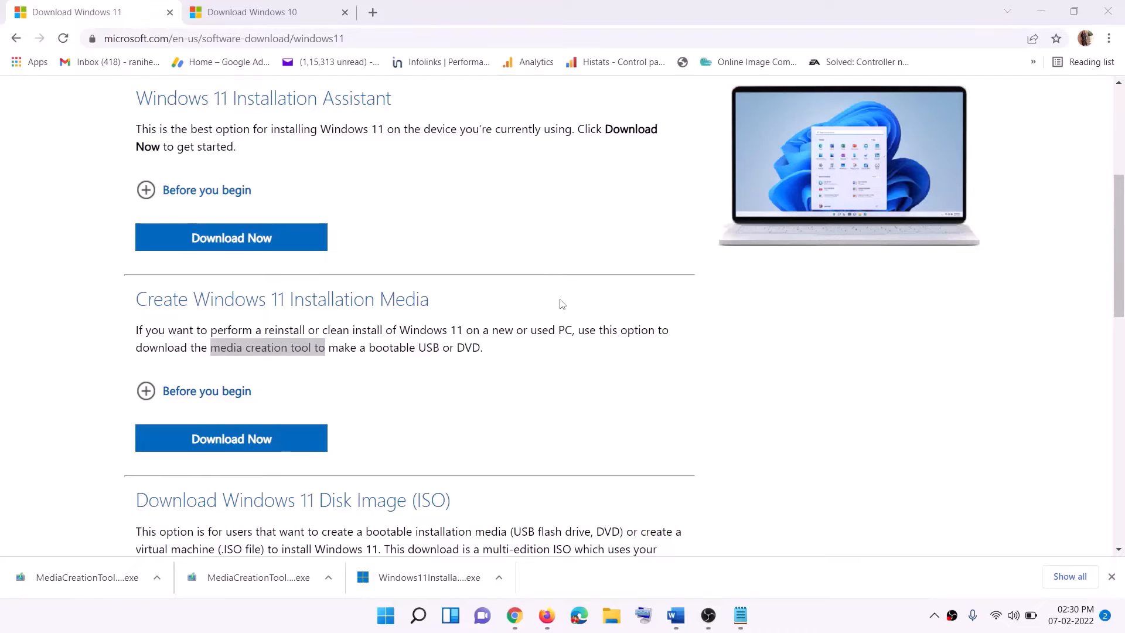
# Step: Show the desktop, reposition the Windows ISO file, and mount it
pyautogui.press('super+d')
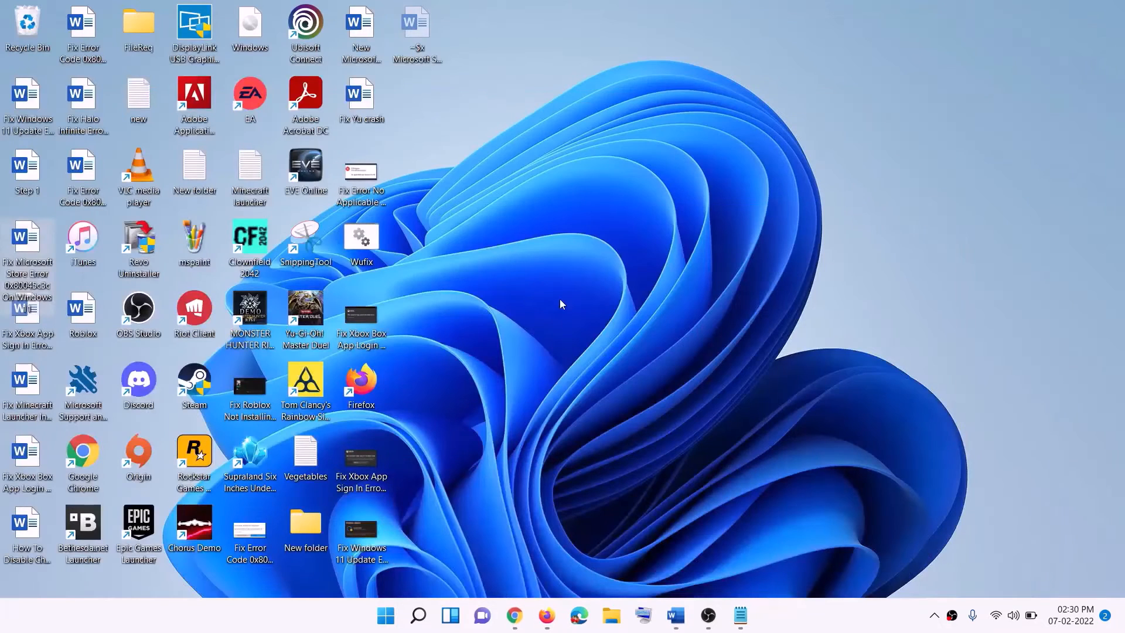
pyautogui.moveTo(256, 33); pyautogui.dragTo(446, 340)
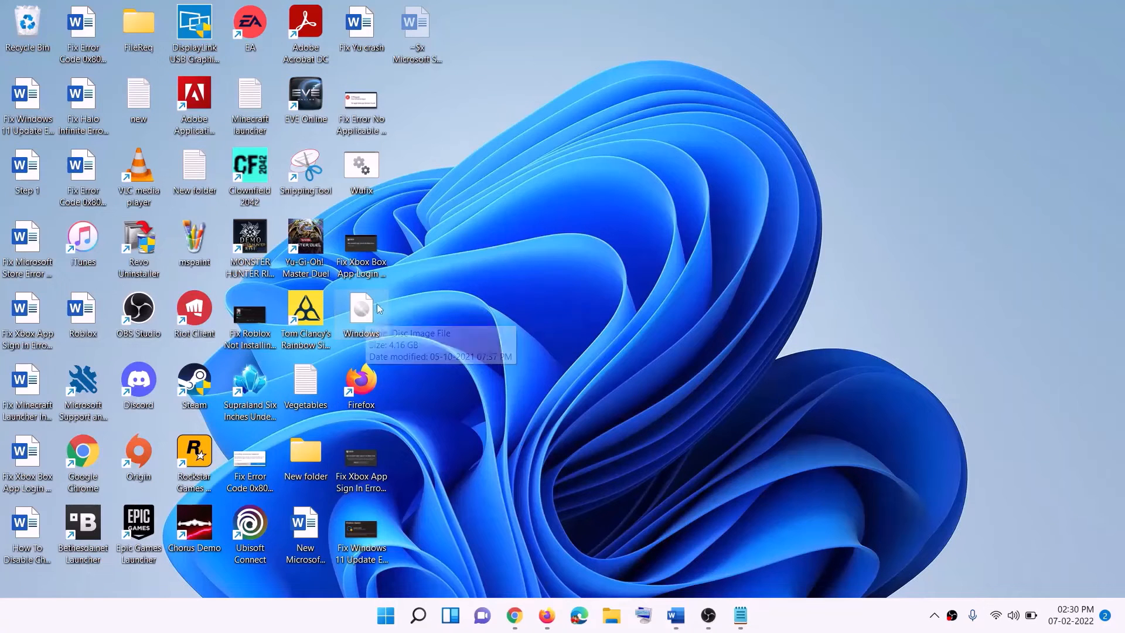
pyautogui.doubleClick(363, 316)
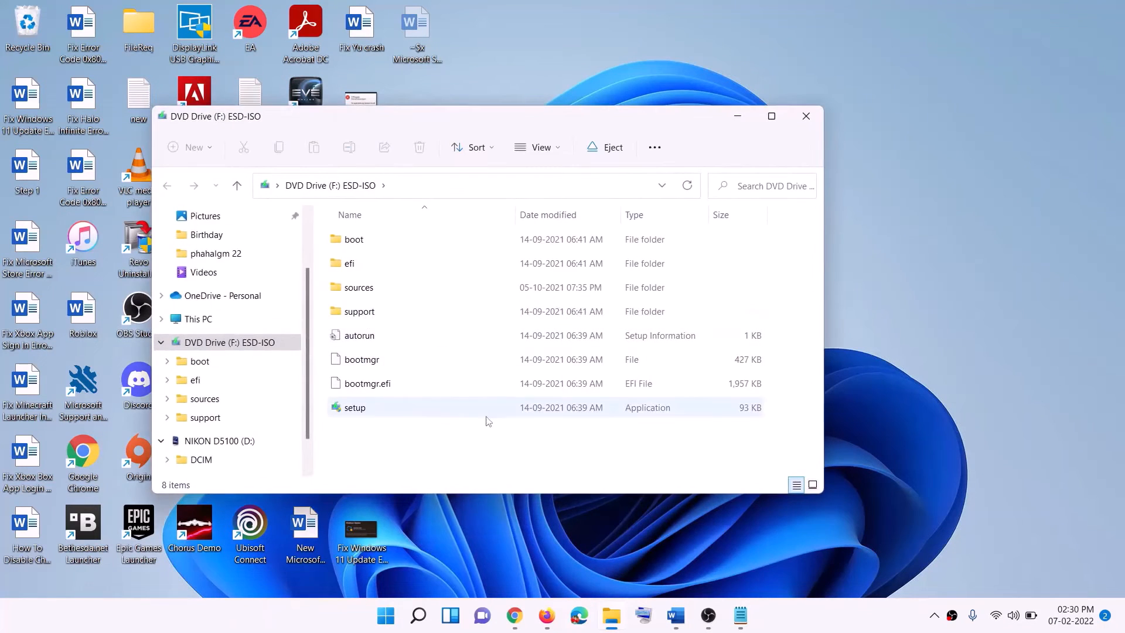
# Step: Run setup from the mounted ESD-ISO drive and allow it to make changes
pyautogui.click(357, 413)
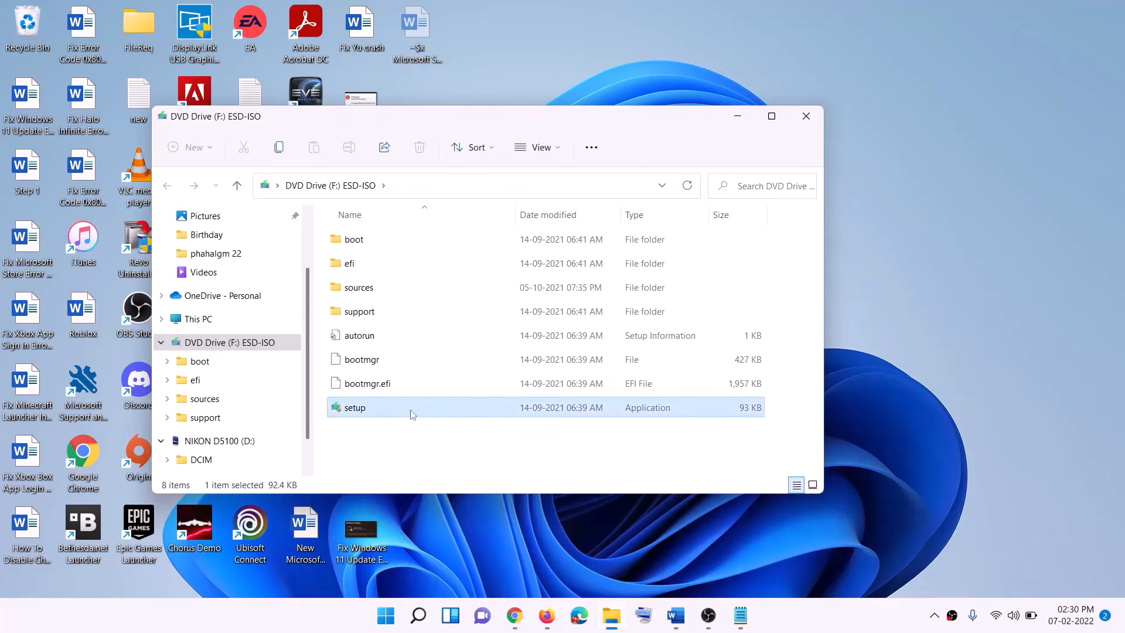
pyautogui.doubleClick(383, 406)
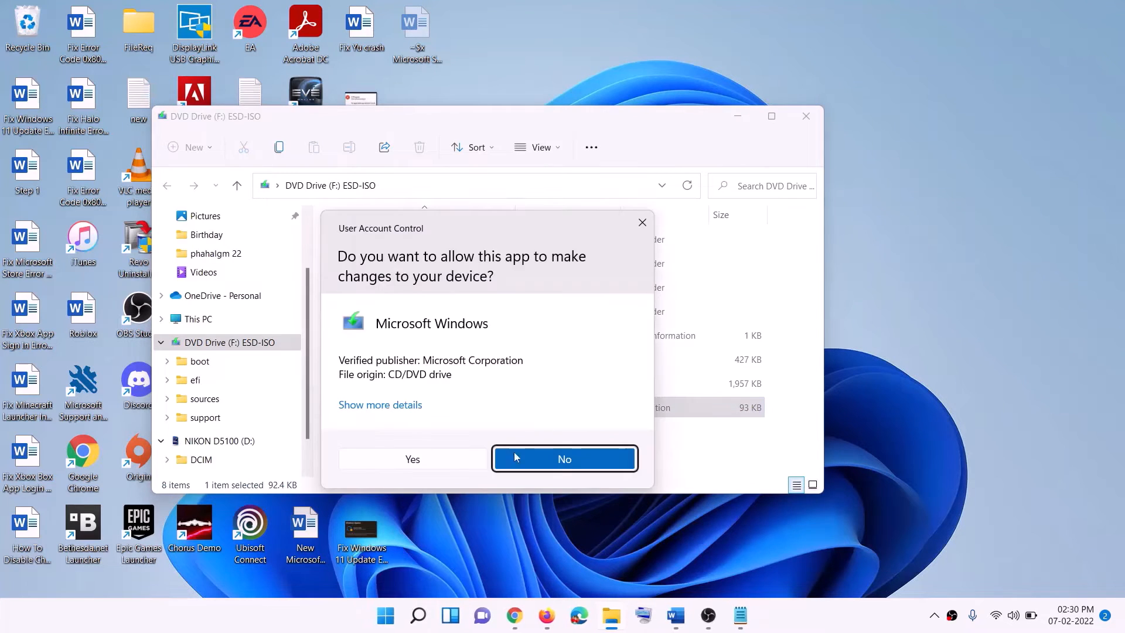
pyautogui.click(451, 458)
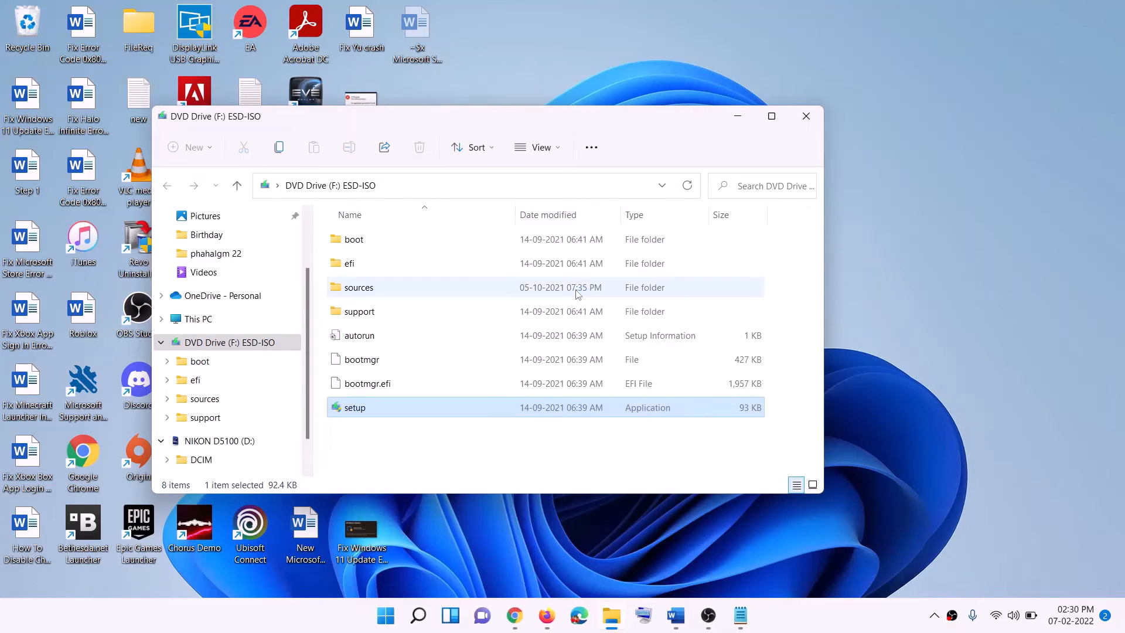
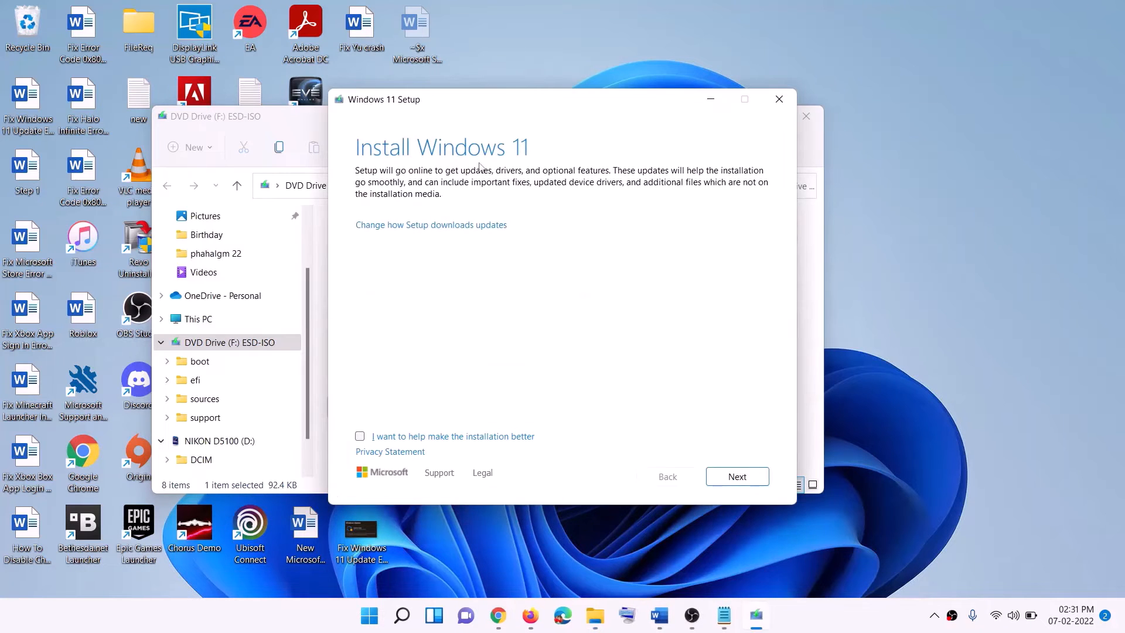
# Step: Continue Windows 11 Setup and review the Ready to install summary to install Windows 11 keeping personal files and apps
pyautogui.click(749, 476)
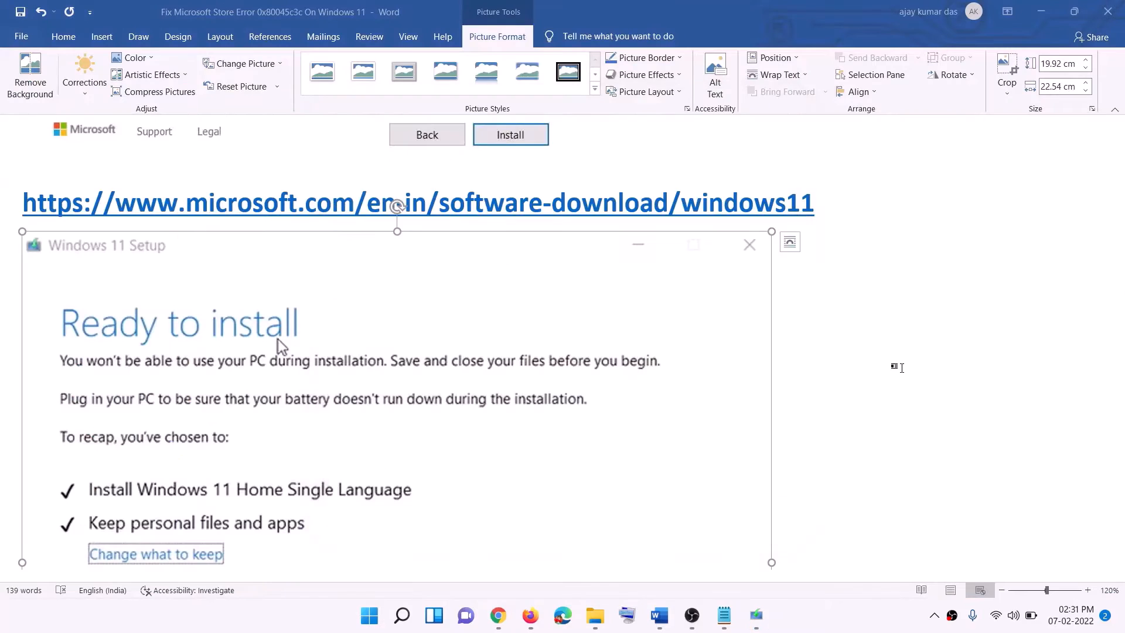
pyautogui.scroll(-3, 264, 282)
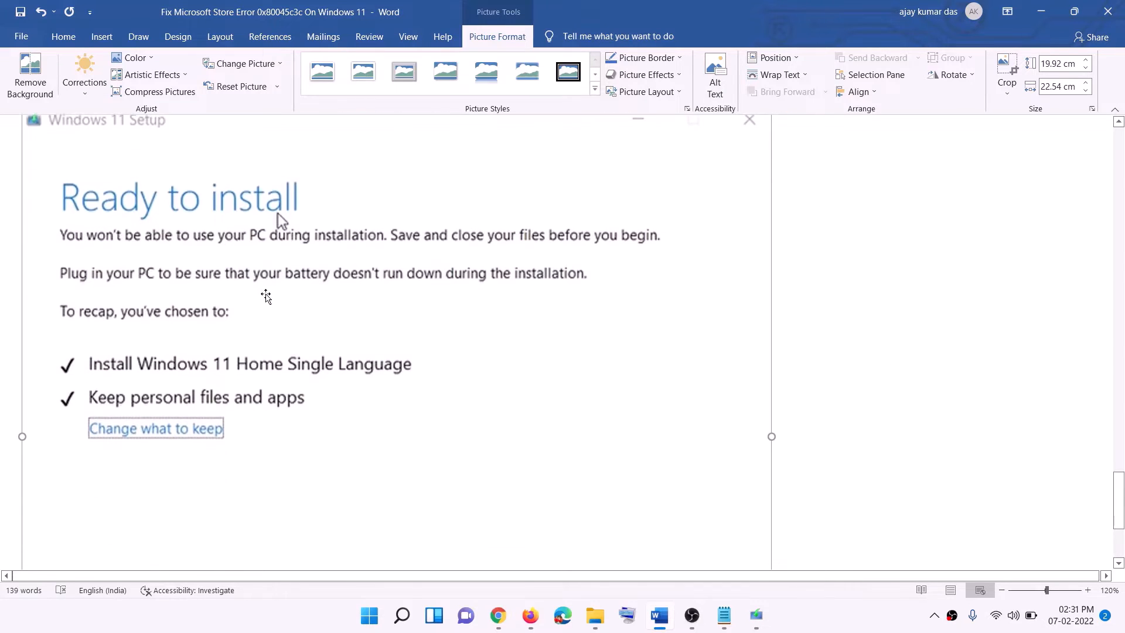
pyautogui.scroll(-1, 299, 246)
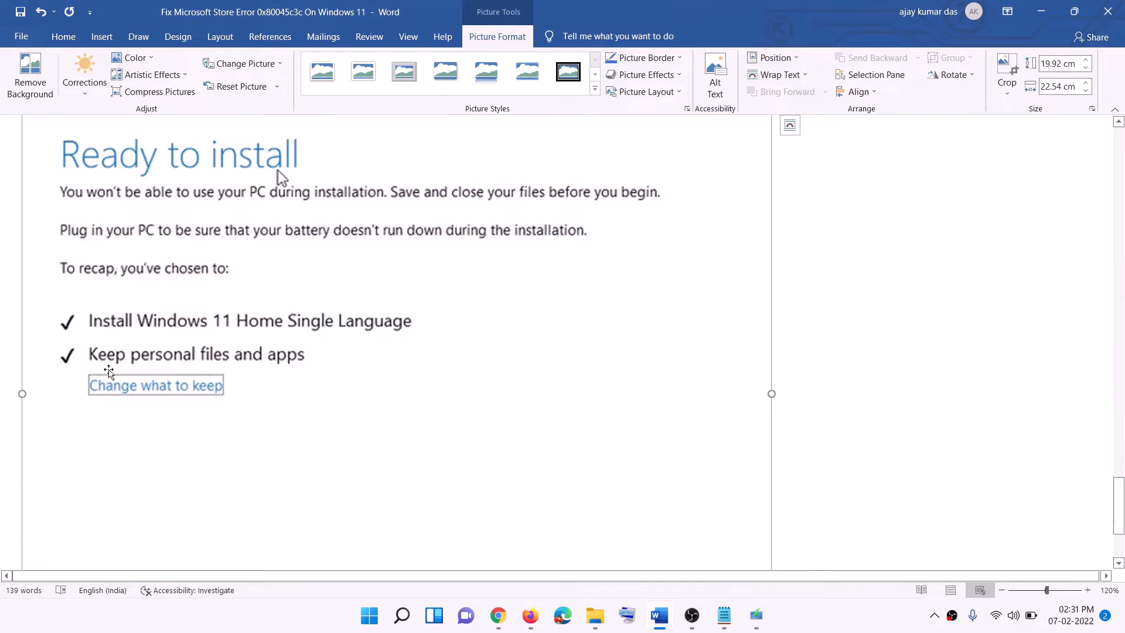
pyautogui.scroll(-3, 326, 366)
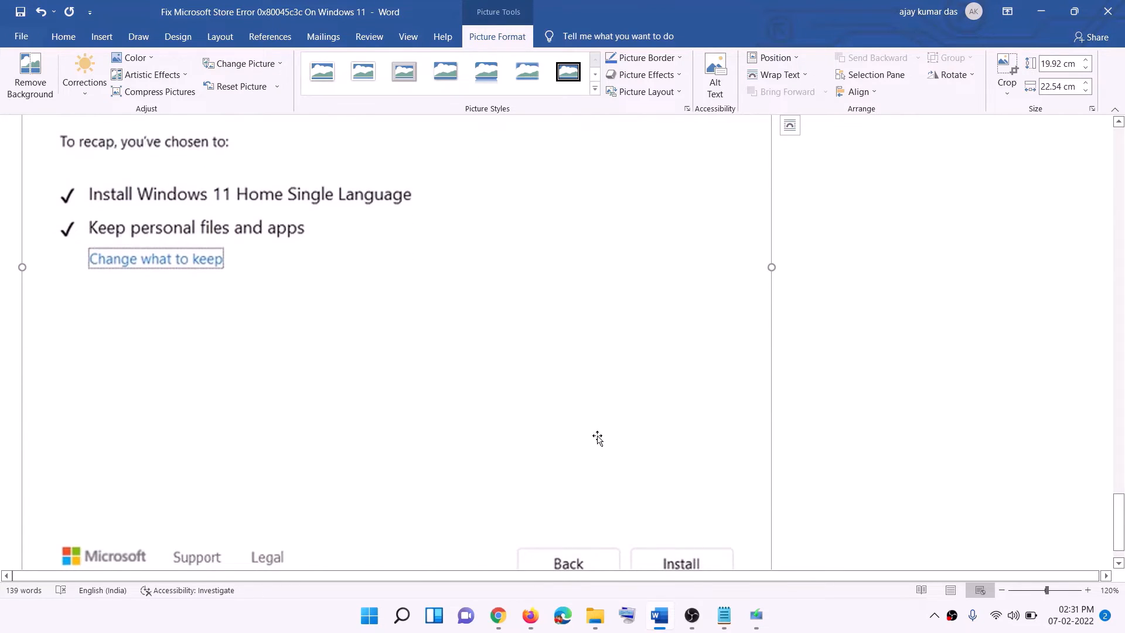
pyautogui.scroll(4, 597, 440)
pyautogui.scroll(3, 598, 437)
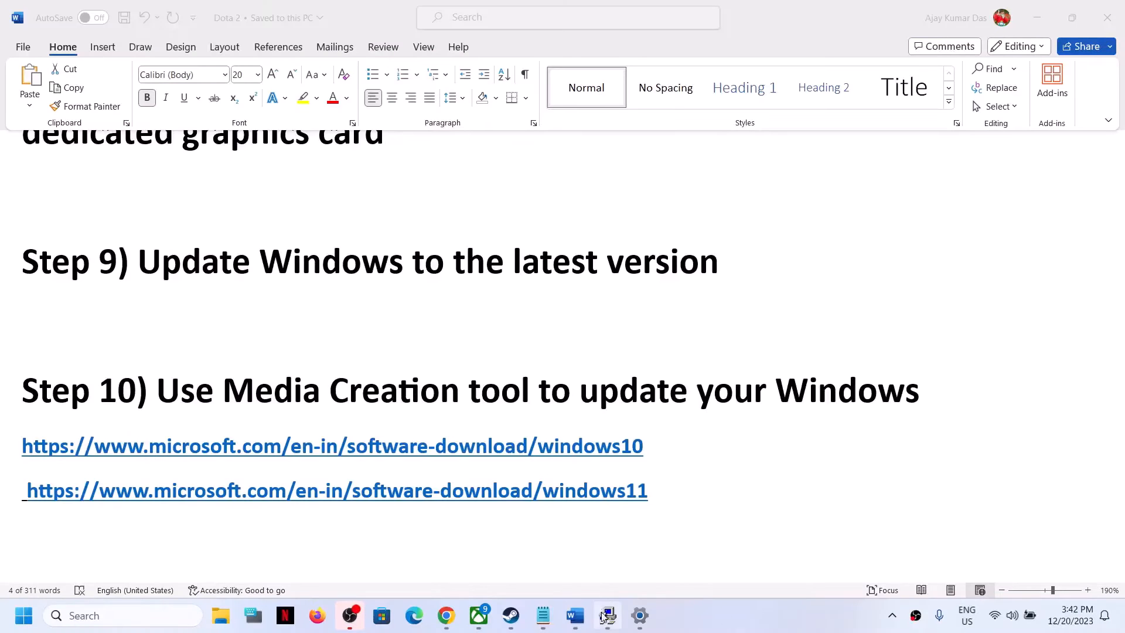
# Step: Switch to the Dota 2 document and highlight the Step 11 heading 'Delete temp files'
pyautogui.click(575, 615)
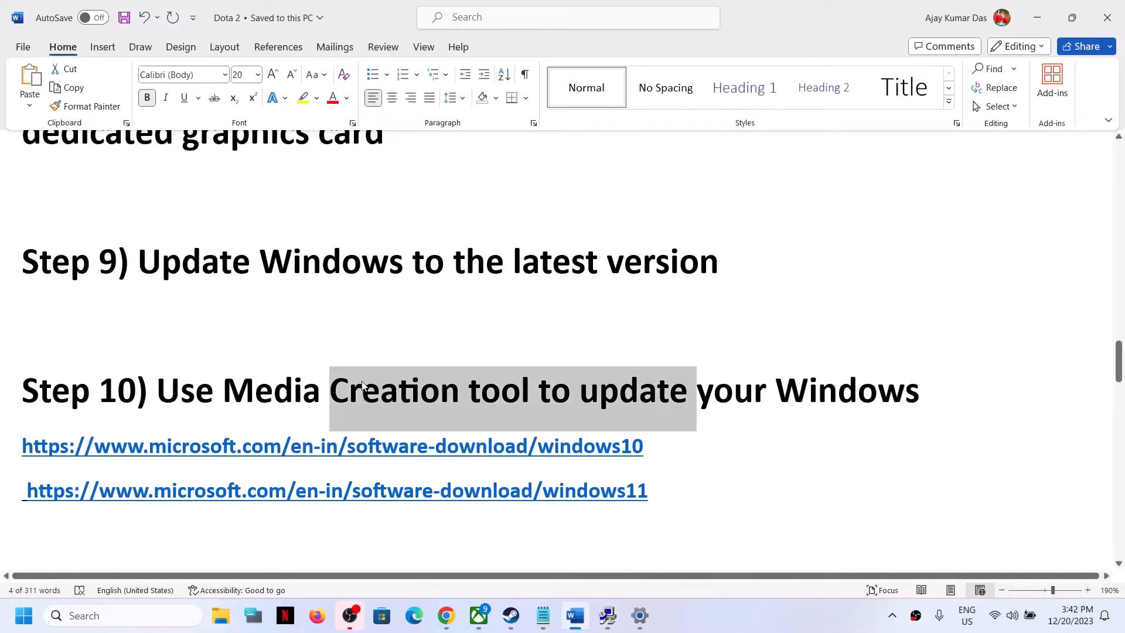
pyautogui.scroll(-5, 369, 384)
pyautogui.scroll(2, 369, 383)
pyautogui.moveTo(157, 475); pyautogui.dragTo(459, 473)
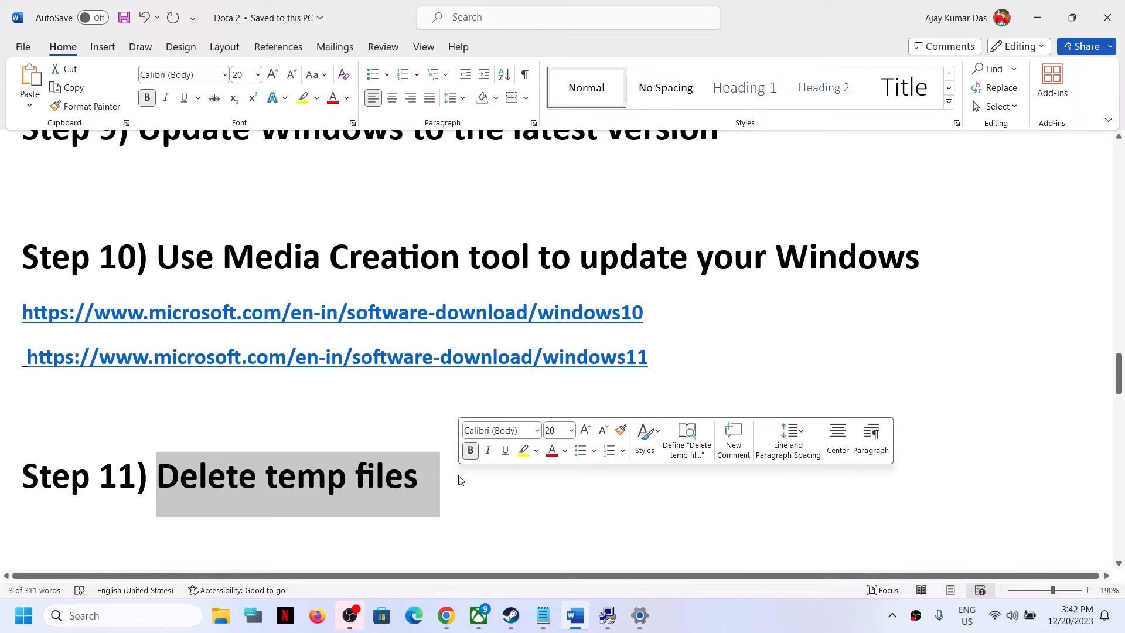
# Step: Open the Run dialog, open the temp folder, and grant permanent access to the Windows Temp folder
pyautogui.click(123, 615)
pyautogui.write('run')
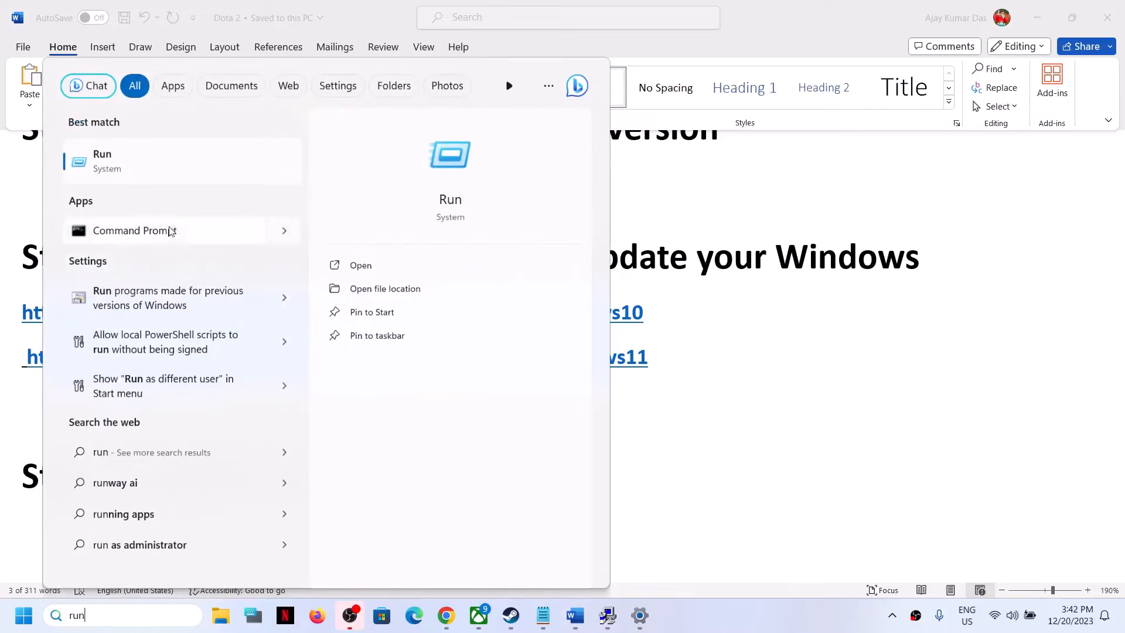
pyautogui.rightClick(102, 160)
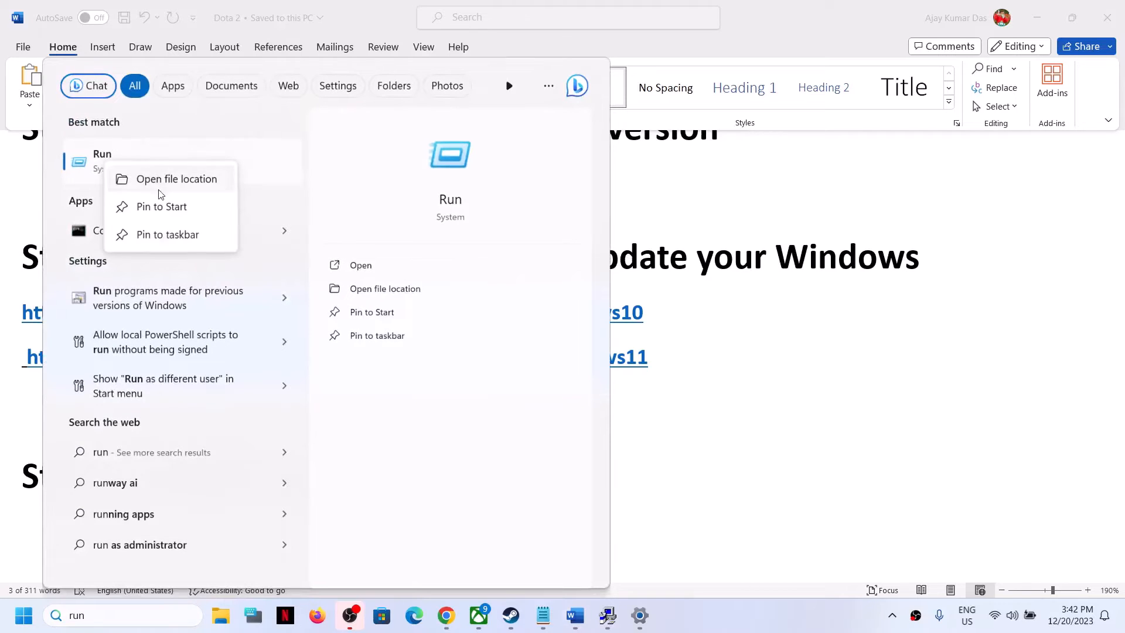
pyautogui.click(268, 164)
pyautogui.moveTo(136, 451); pyautogui.dragTo(386, 448)
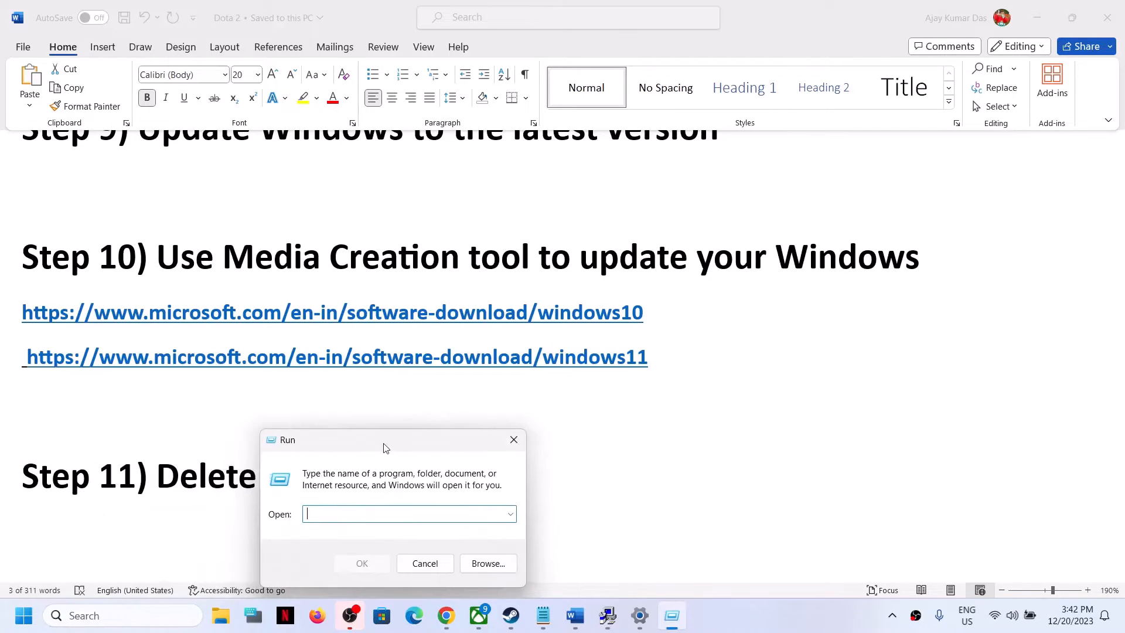
pyautogui.write('temp')
pyautogui.click(355, 564)
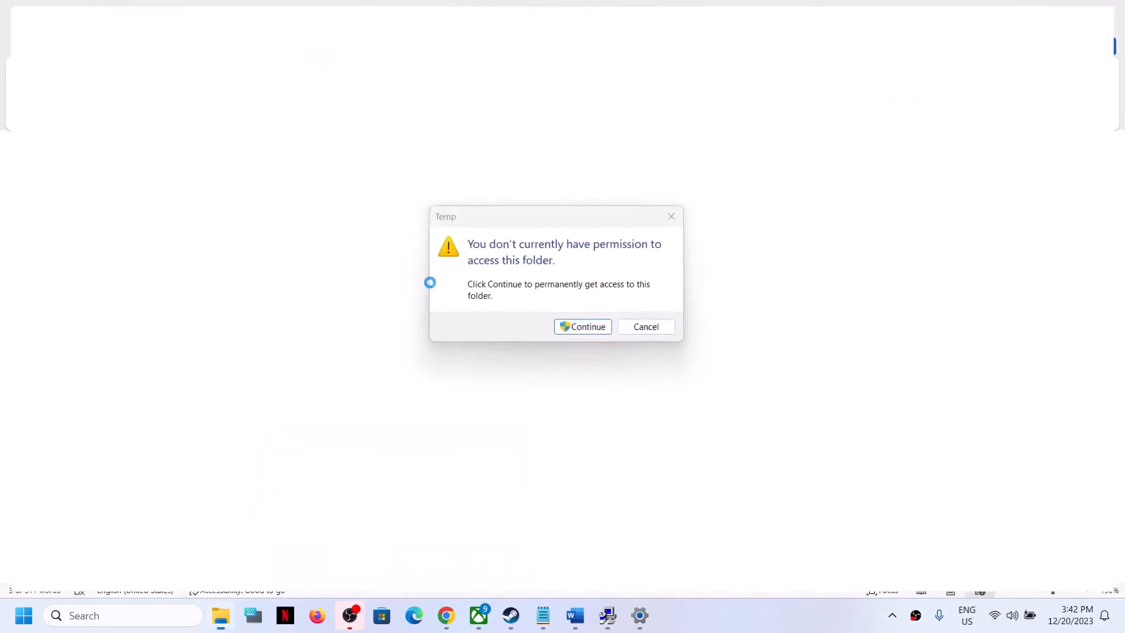
pyautogui.click(591, 328)
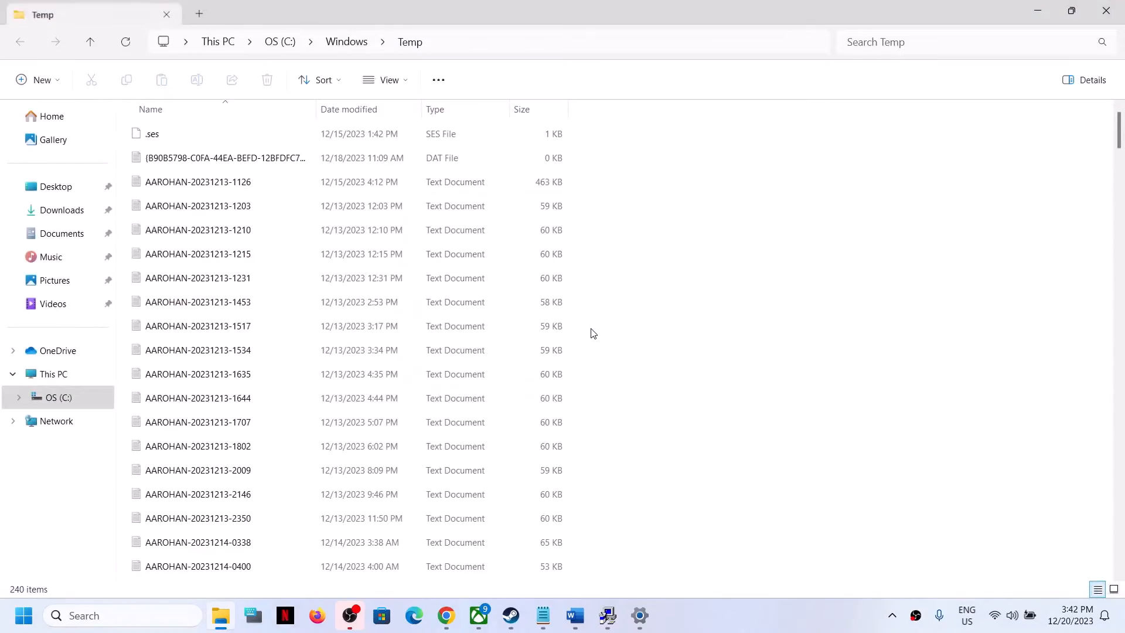
# Step: Delete all files in the Windows Temp folder, skipping in-use items for all, and close the folder
pyautogui.hotkey('ctrl', 'a')
pyautogui.rightClick(325, 291)
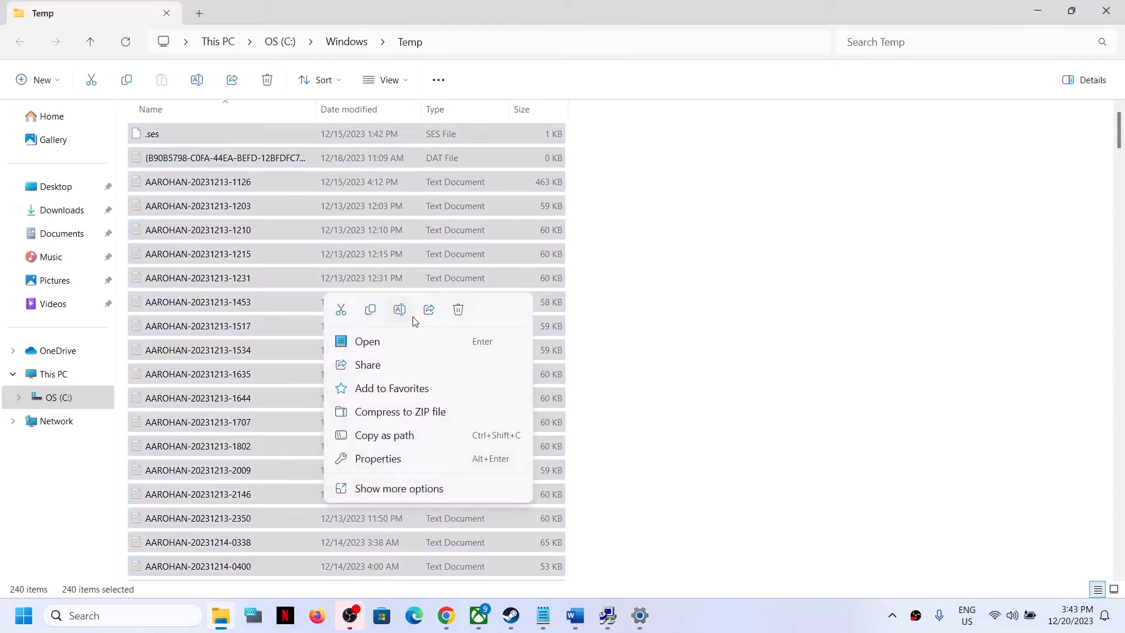
pyautogui.click(466, 306)
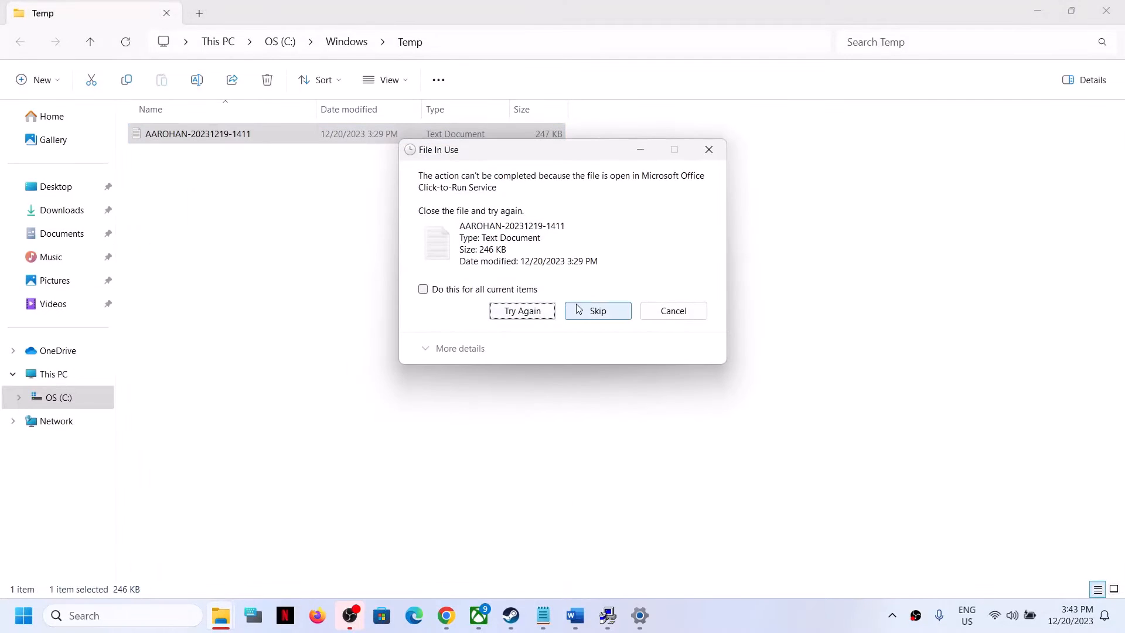
pyautogui.click(444, 289)
pyautogui.click(595, 312)
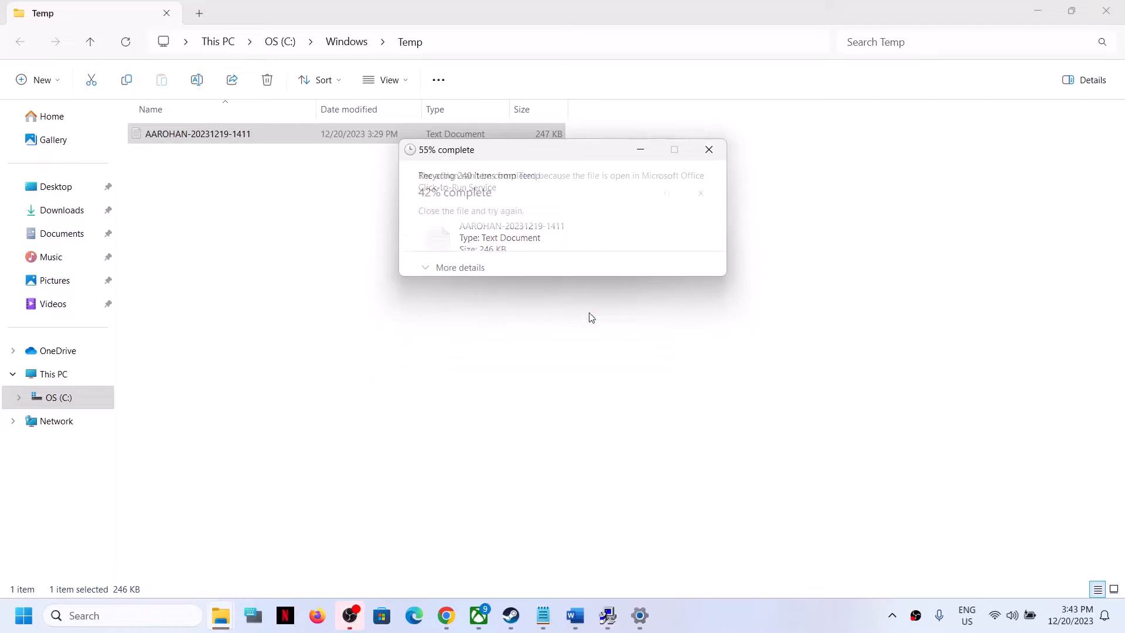
pyautogui.click(1106, 10)
# Step: Open the user temp folder by running %temp% from the Run dialog
pyautogui.click(160, 616)
pyautogui.write('run')
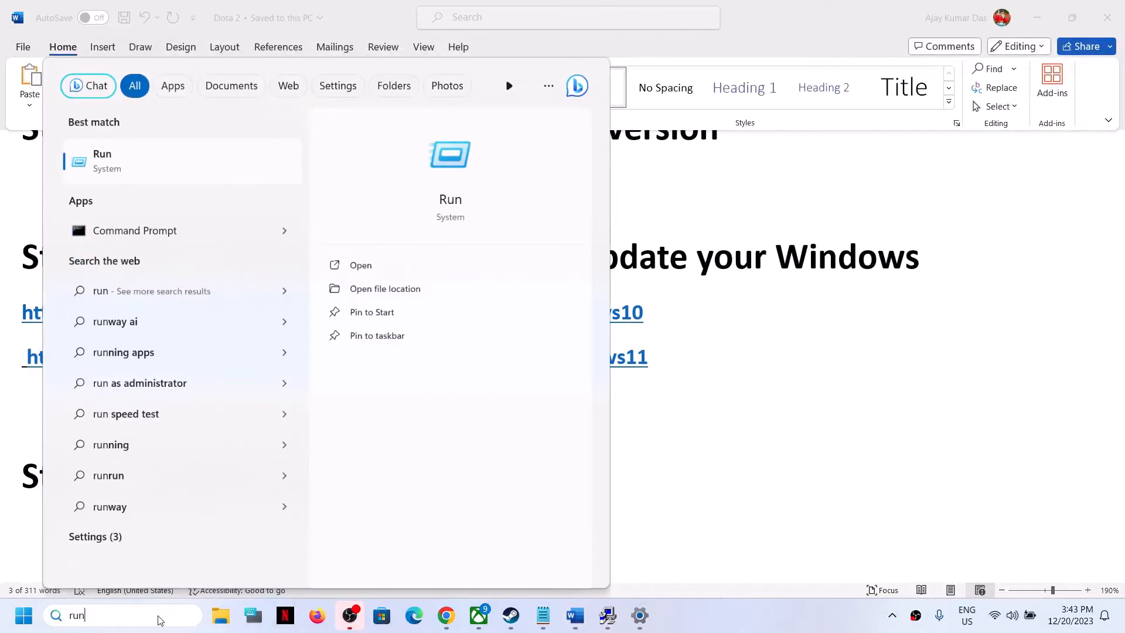
pyautogui.click(114, 154)
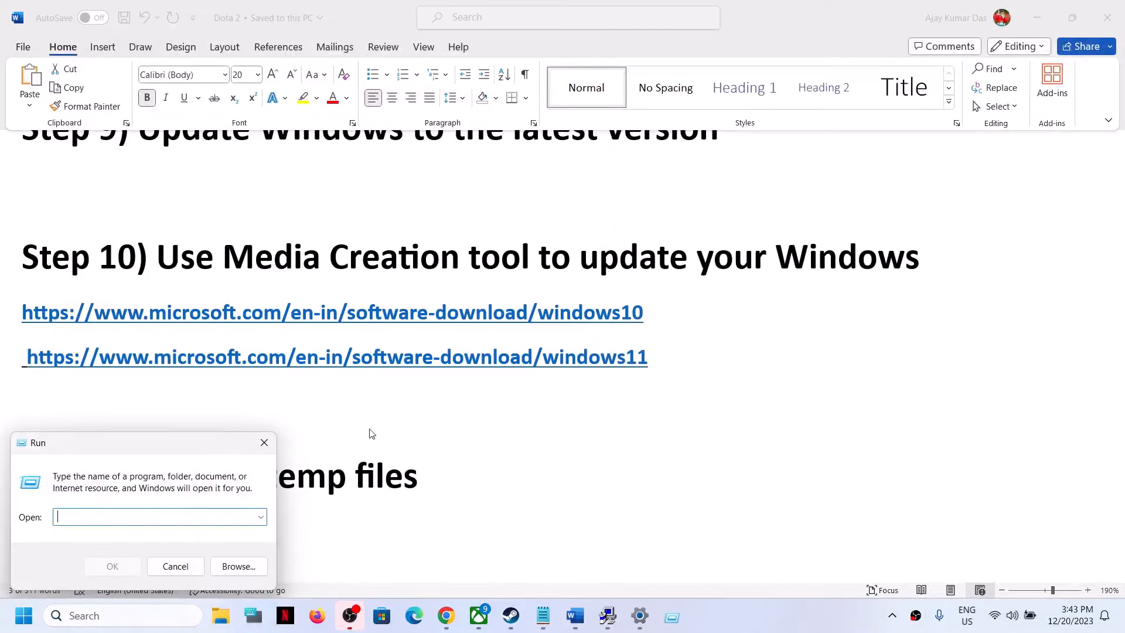
pyautogui.write('%temp%')
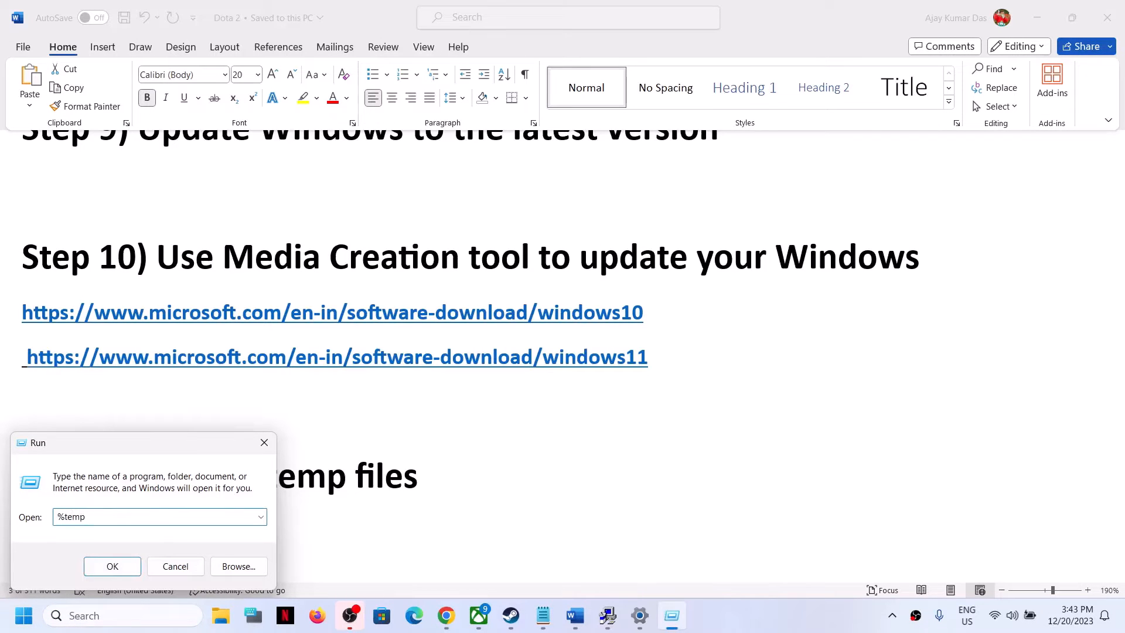
pyautogui.click(111, 566)
# Step: Delete everything in the user Temp folder, skipping in-use items for all current items, and close it
pyautogui.hotkey('ctrl', 'a')
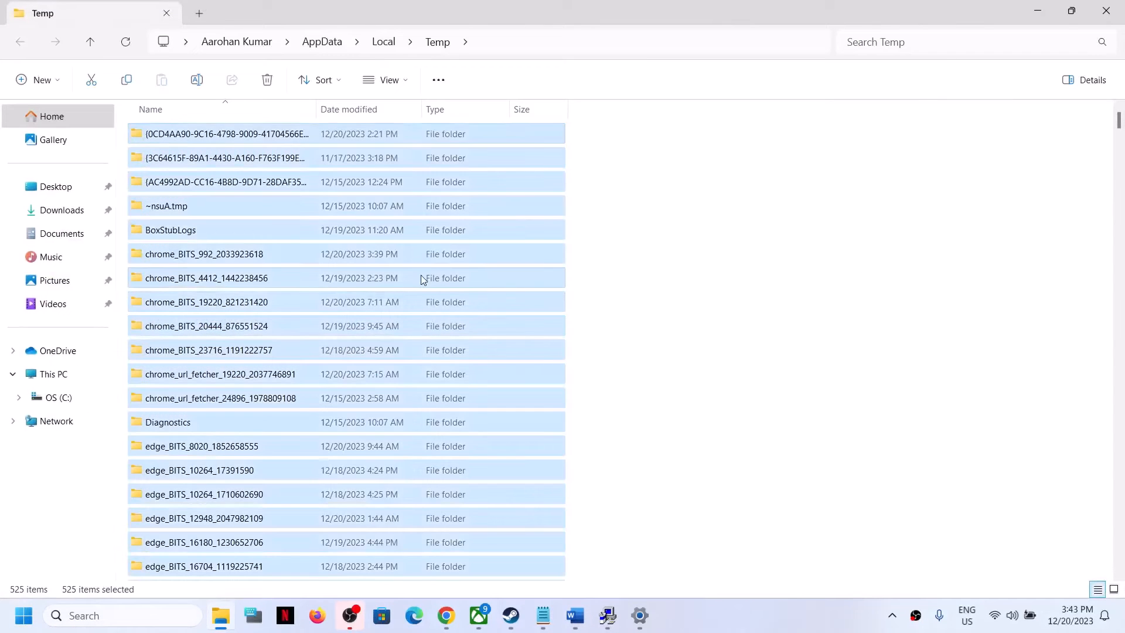
pyautogui.rightClick(562, 326)
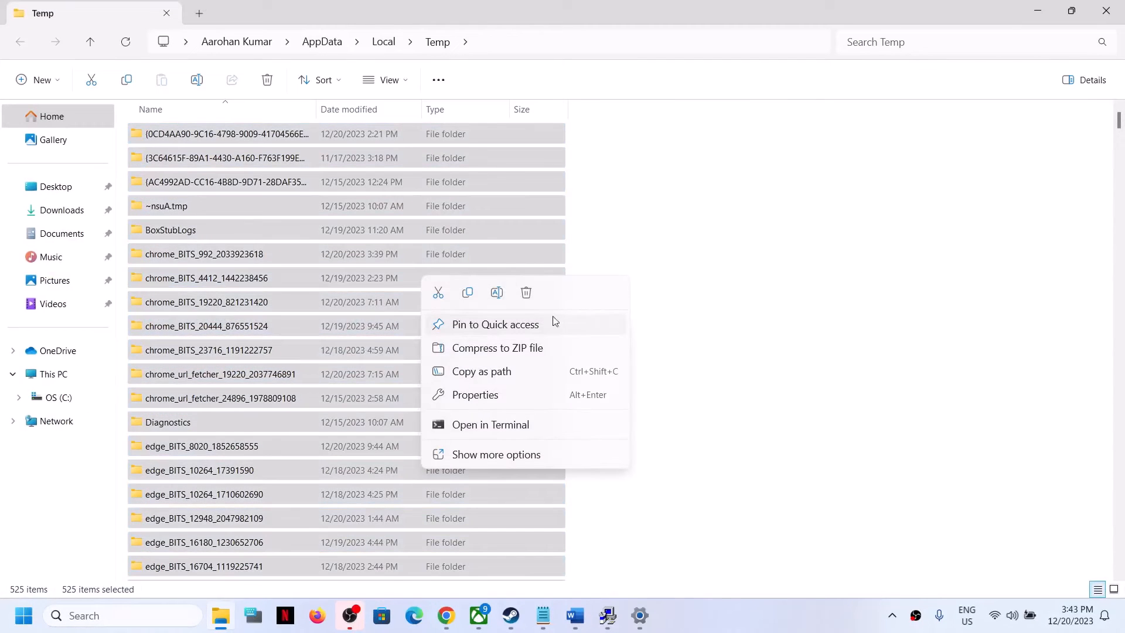
pyautogui.click(526, 297)
pyautogui.click(556, 267)
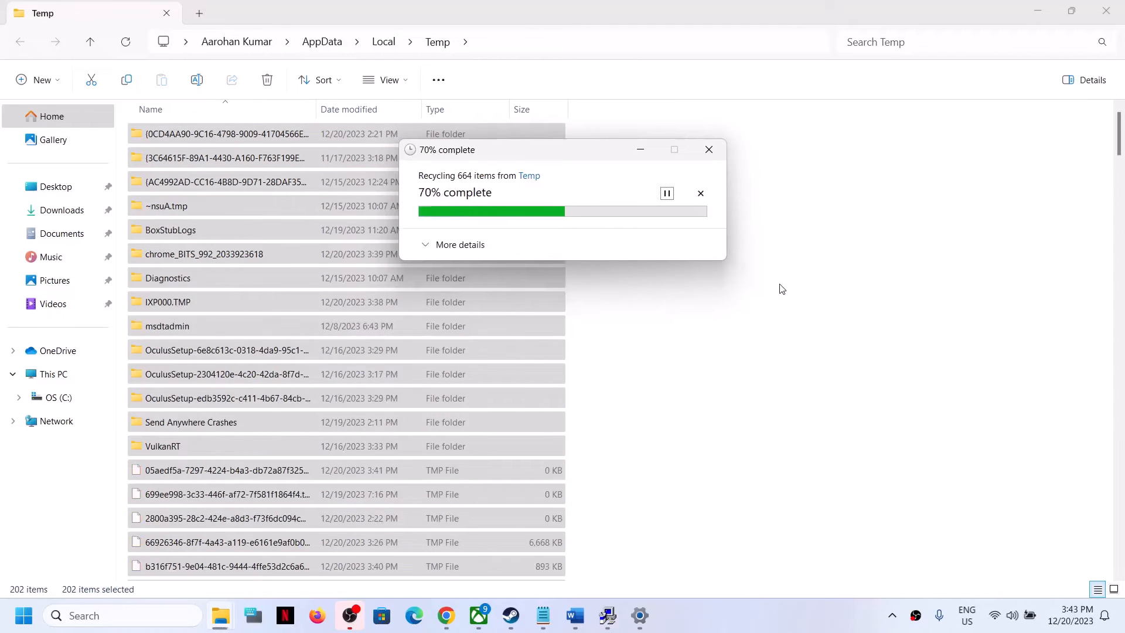
pyautogui.click(465, 281)
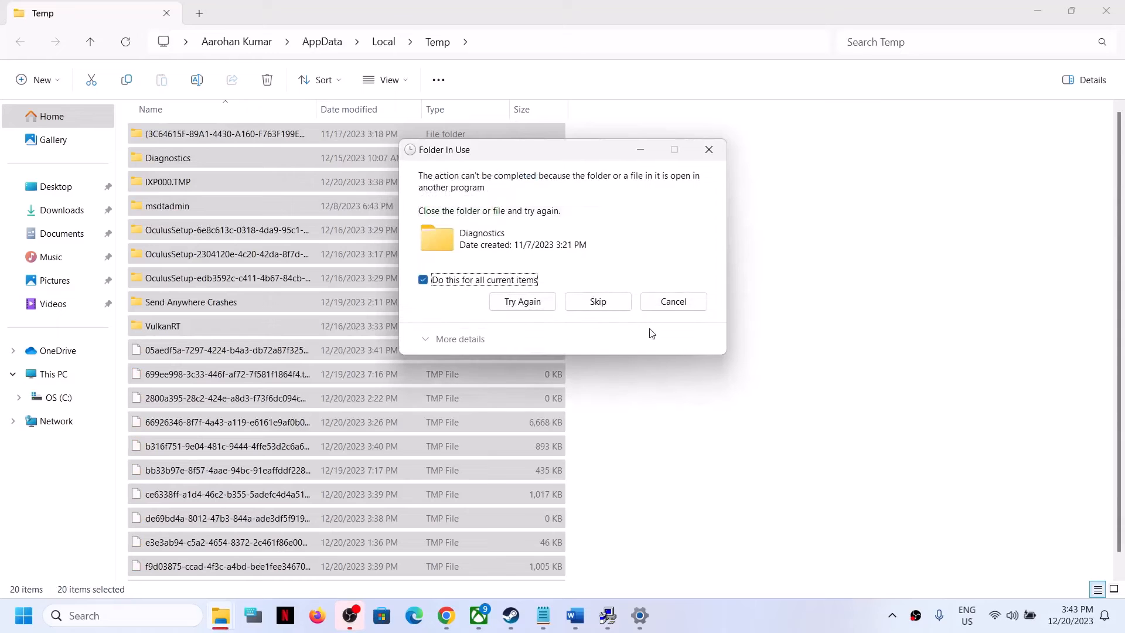
pyautogui.click(624, 311)
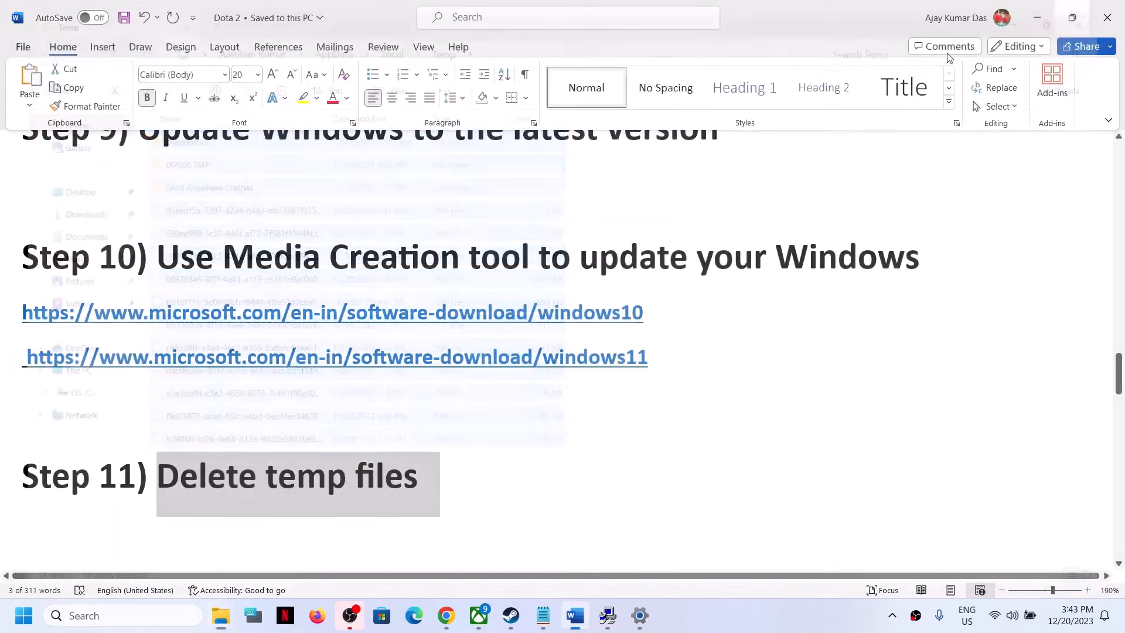
pyautogui.click(1106, 11)
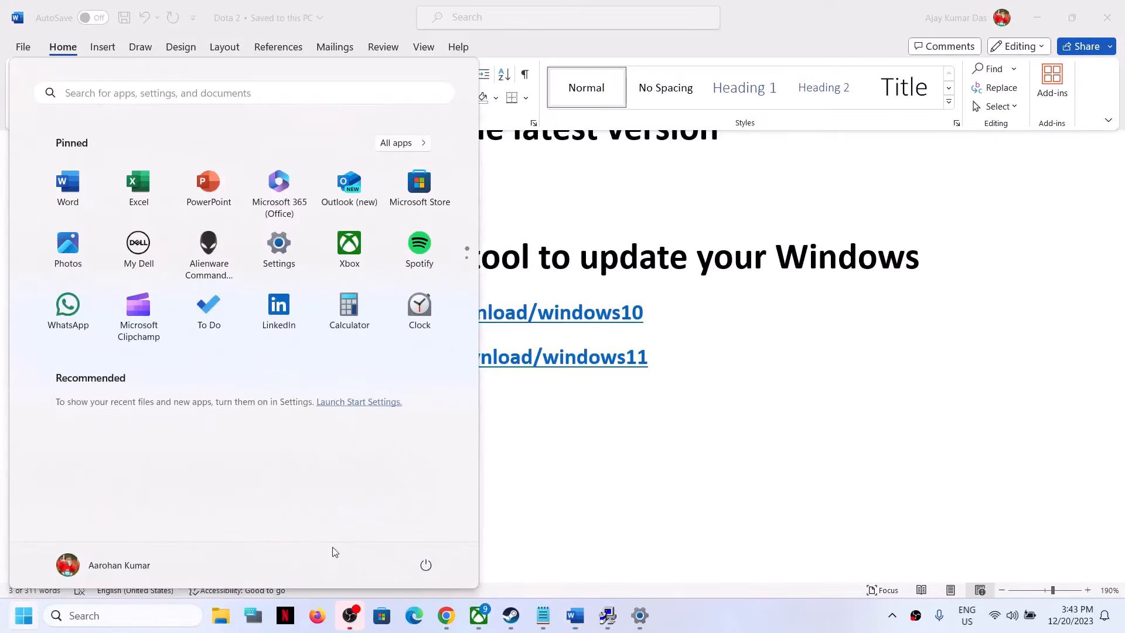
pyautogui.press('super')
pyautogui.click(429, 565)
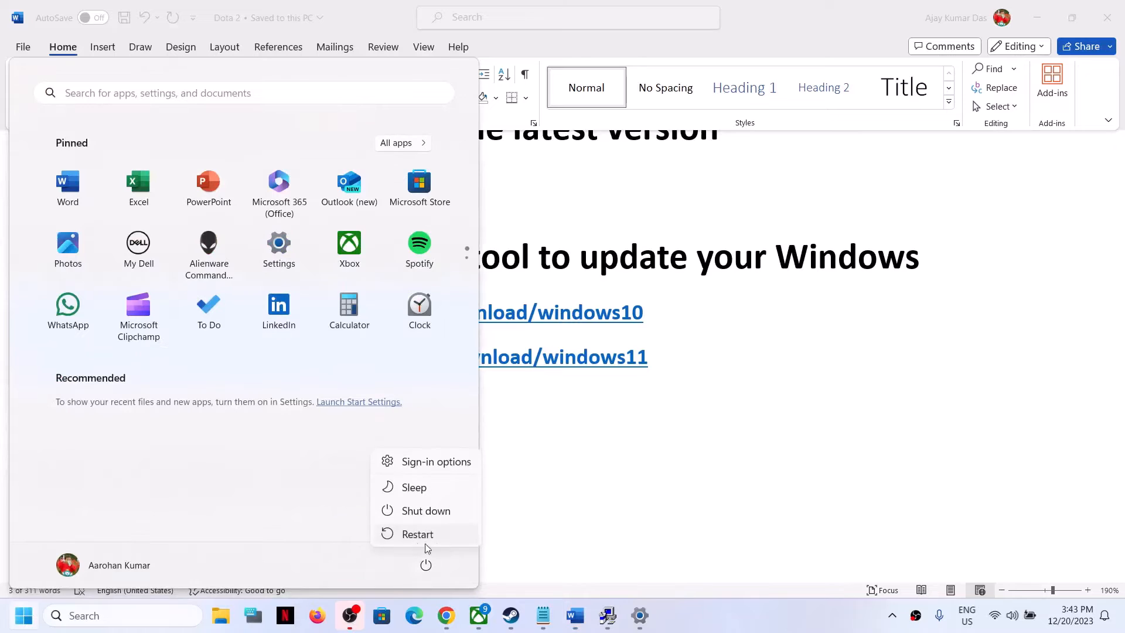
pyautogui.click(947, 439)
pyautogui.click(947, 440)
# Step: Highlight the Step 12 heading about allowing the game in the Antivirus program and Windows Security
pyautogui.scroll(-3, 325, 476)
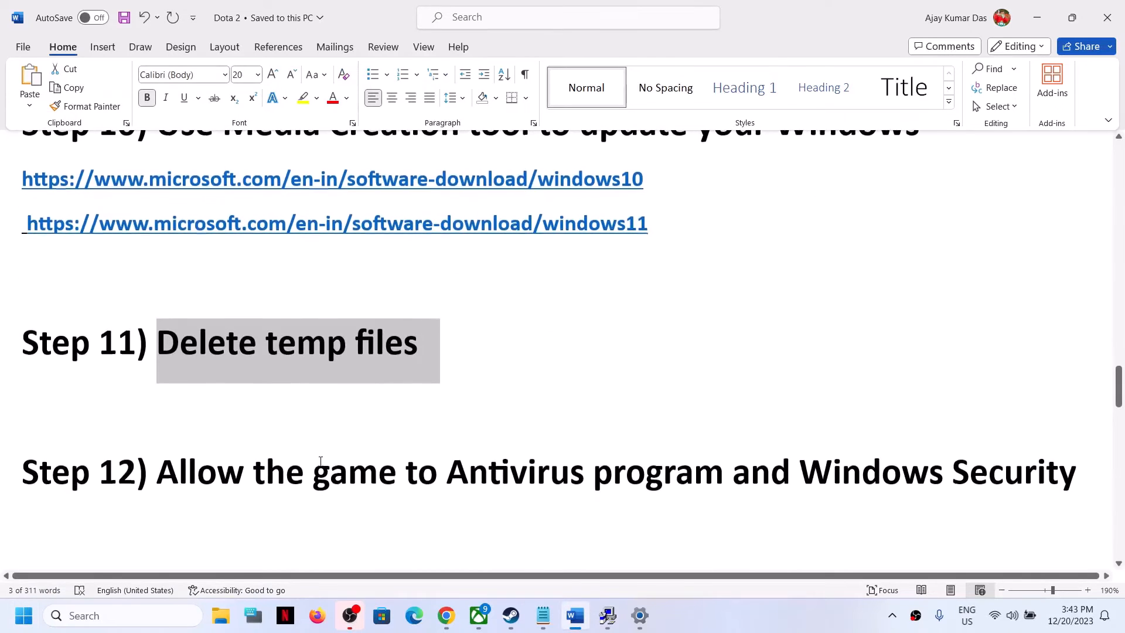
pyautogui.moveTo(159, 472); pyautogui.dragTo(971, 475)
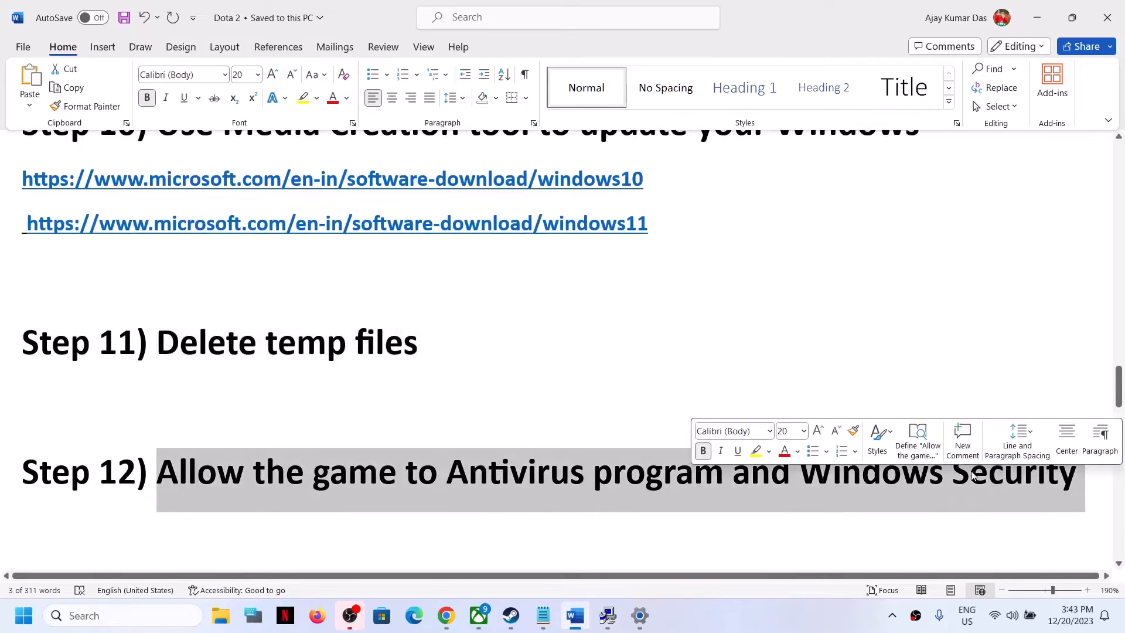
pyautogui.click(533, 482)
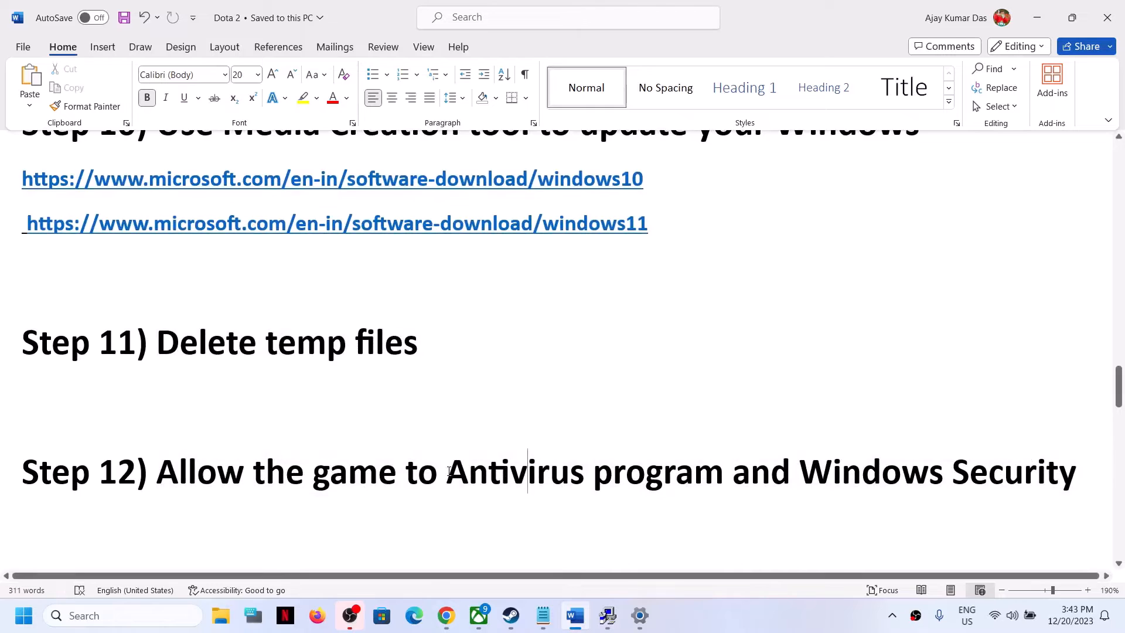
pyautogui.moveTo(448, 476); pyautogui.dragTo(665, 477)
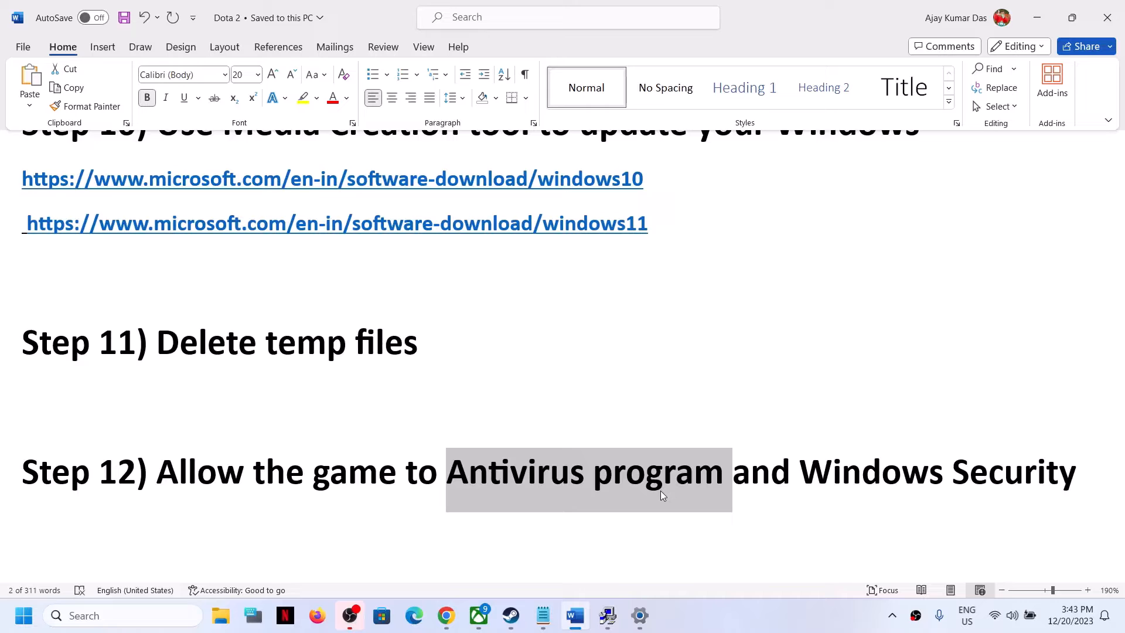
# Step: Open the list of apps allowed through Controlled folder access in Windows Security's ransomware protection settings
pyautogui.click(24, 615)
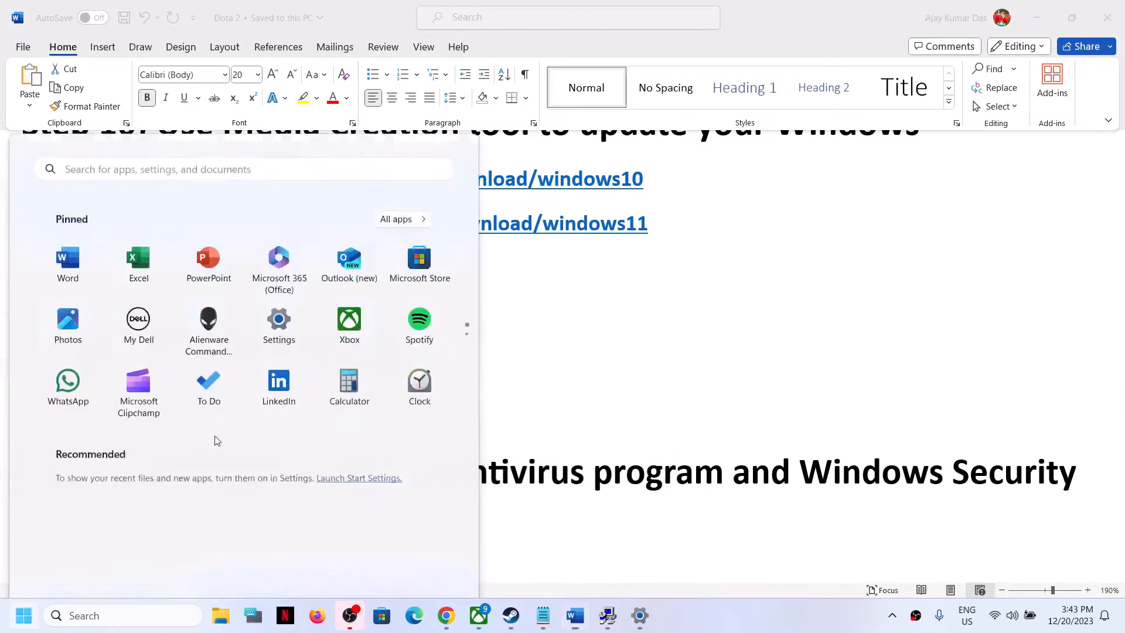
pyautogui.click(279, 319)
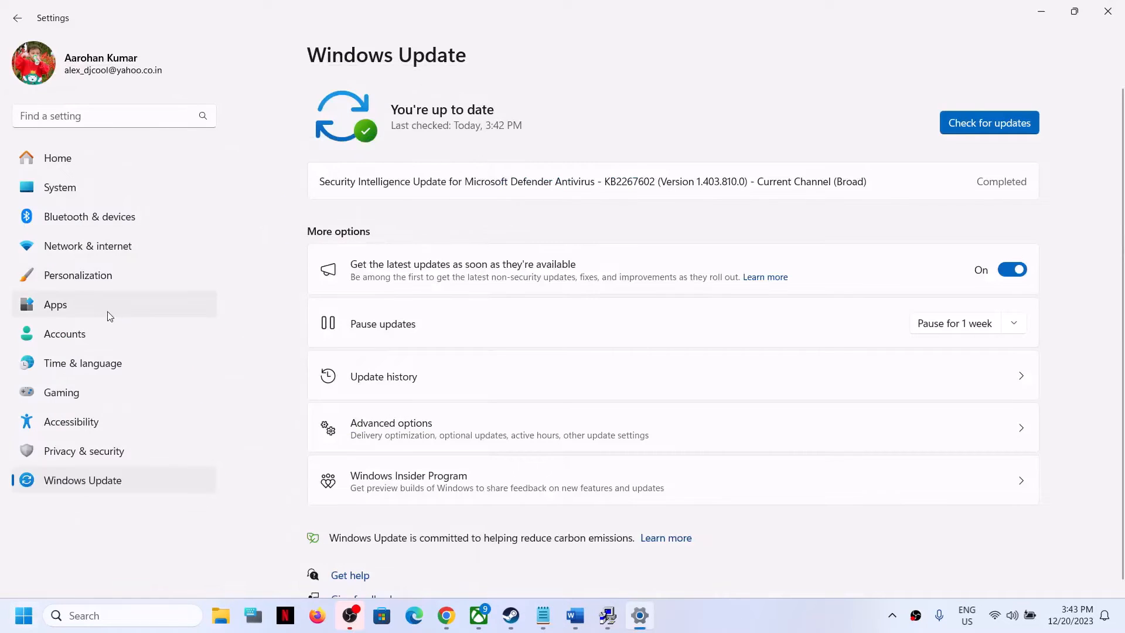
pyautogui.click(80, 462)
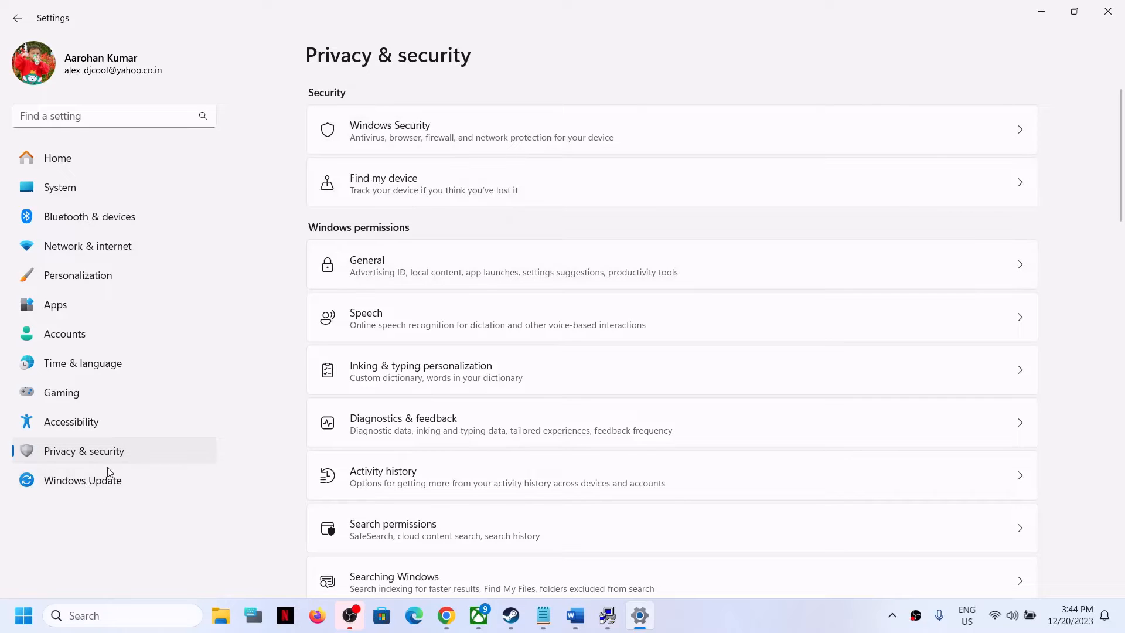
pyautogui.click(404, 132)
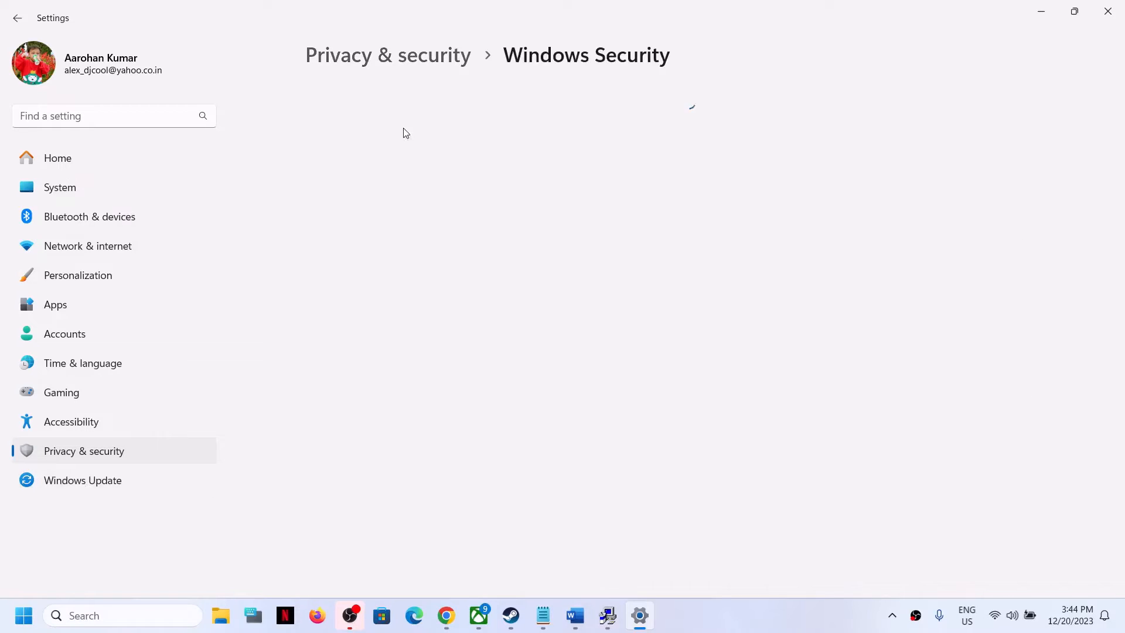
pyautogui.click(383, 228)
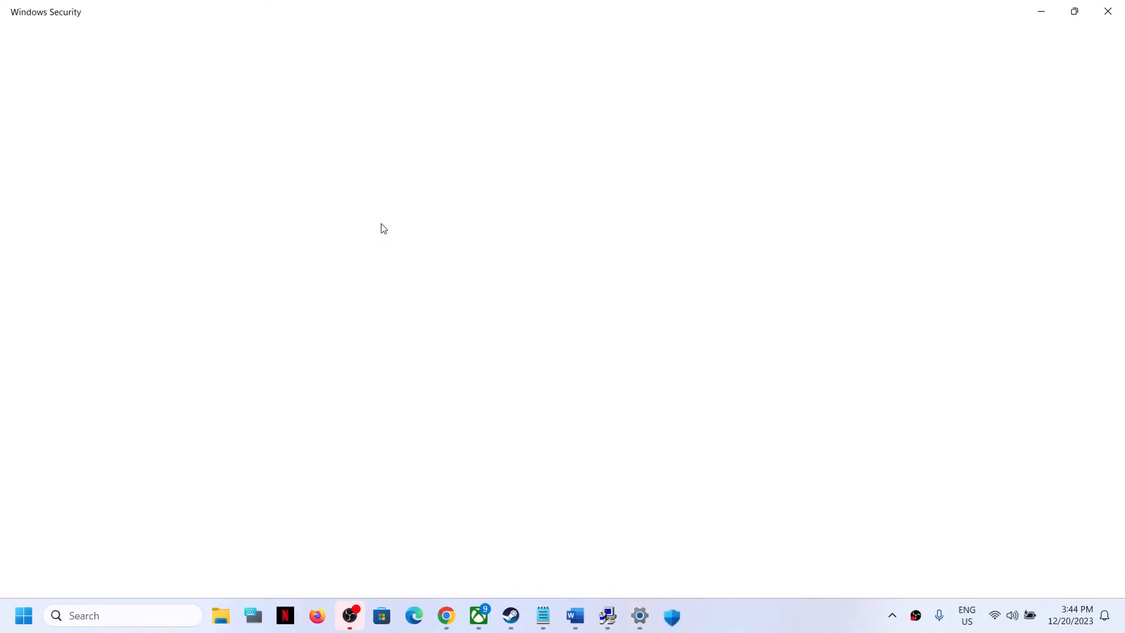
pyautogui.scroll(-2, 528, 395)
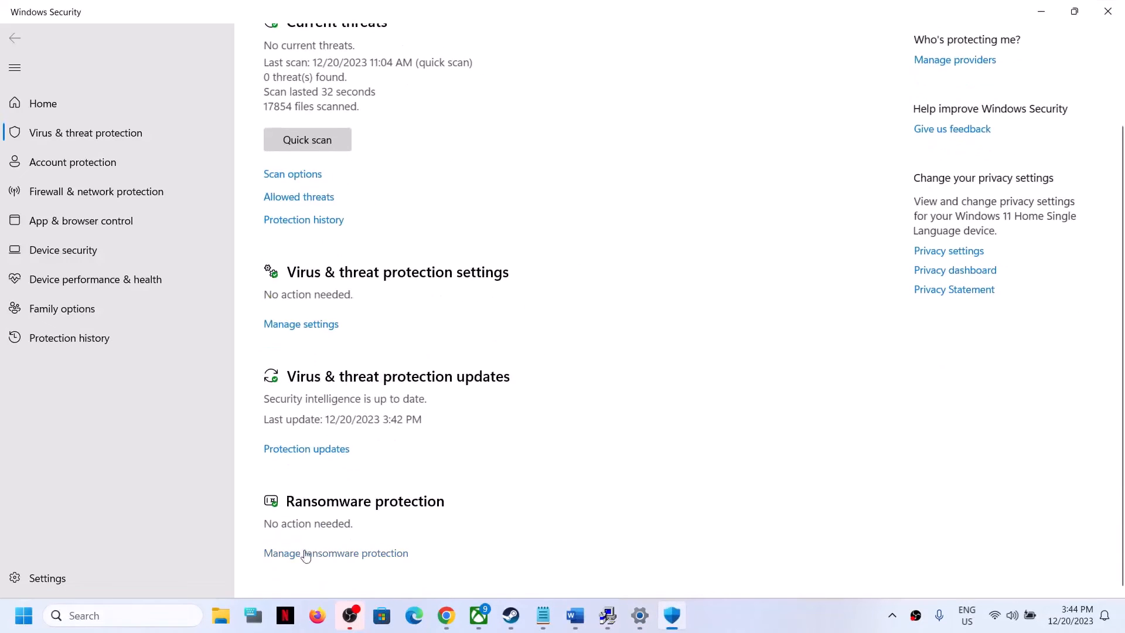
pyautogui.click(346, 553)
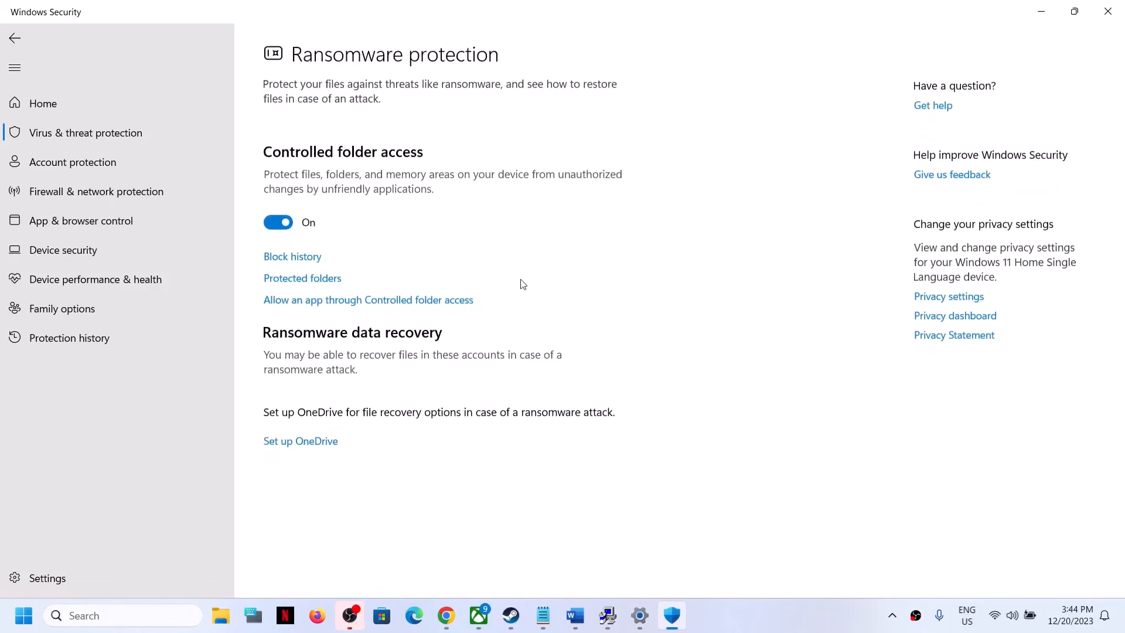
pyautogui.click(353, 300)
pyautogui.scroll(-2, 495, 332)
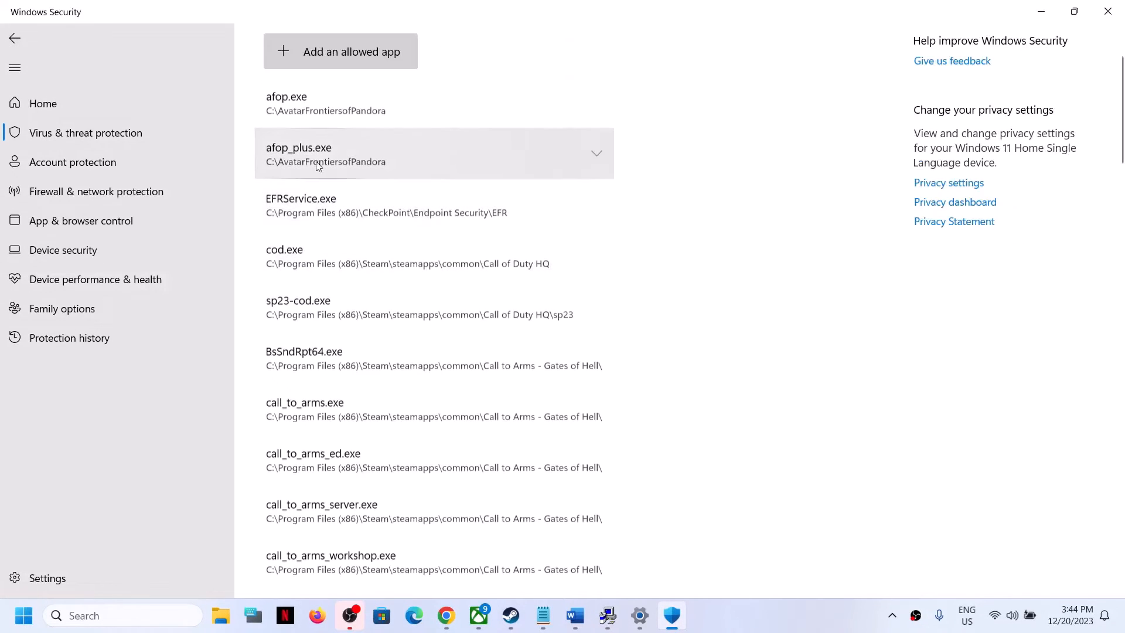
# Step: Add dota2 from Steam\steamapps\common\dota 2 beta\game\bin\win64 as an app allowed through Controlled folder access
pyautogui.click(310, 66)
pyautogui.click(325, 111)
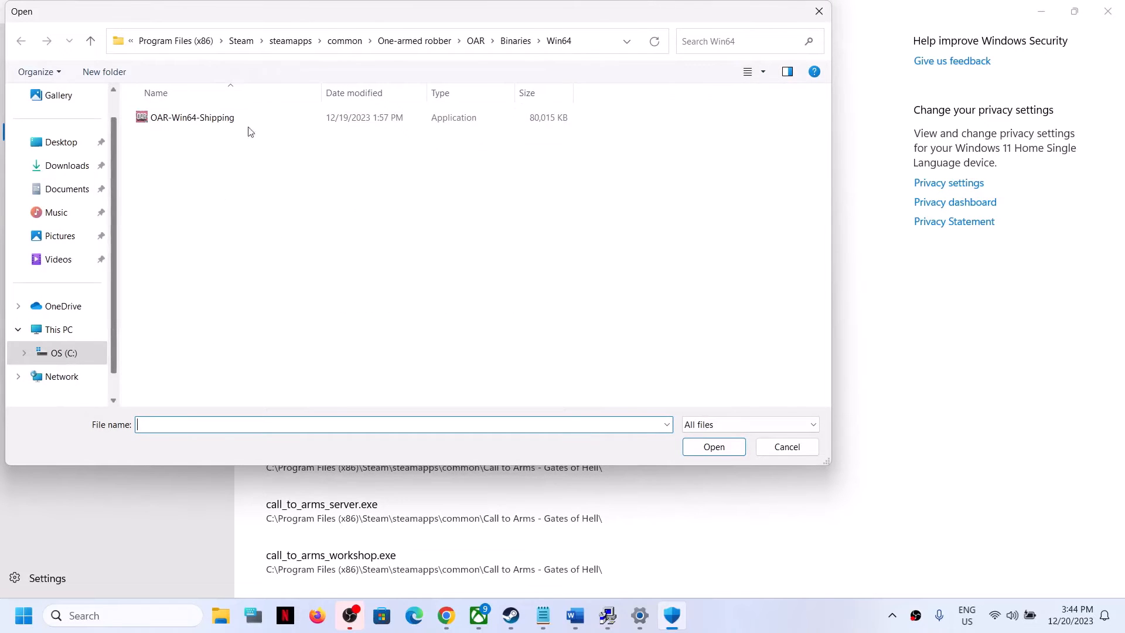
pyautogui.click(345, 41)
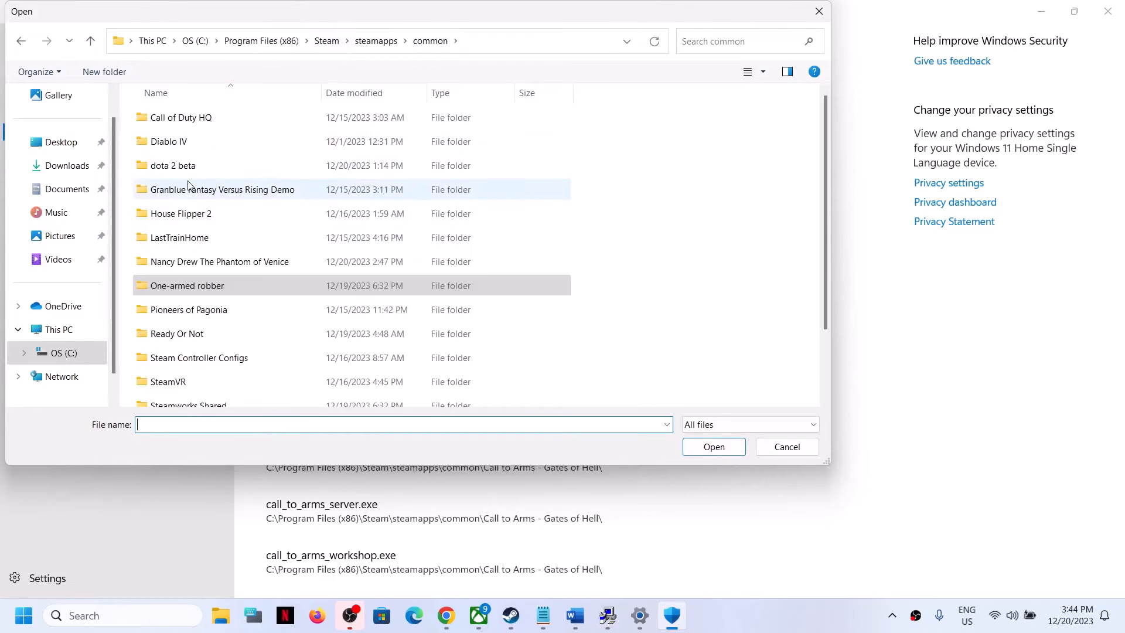
pyautogui.doubleClick(171, 165)
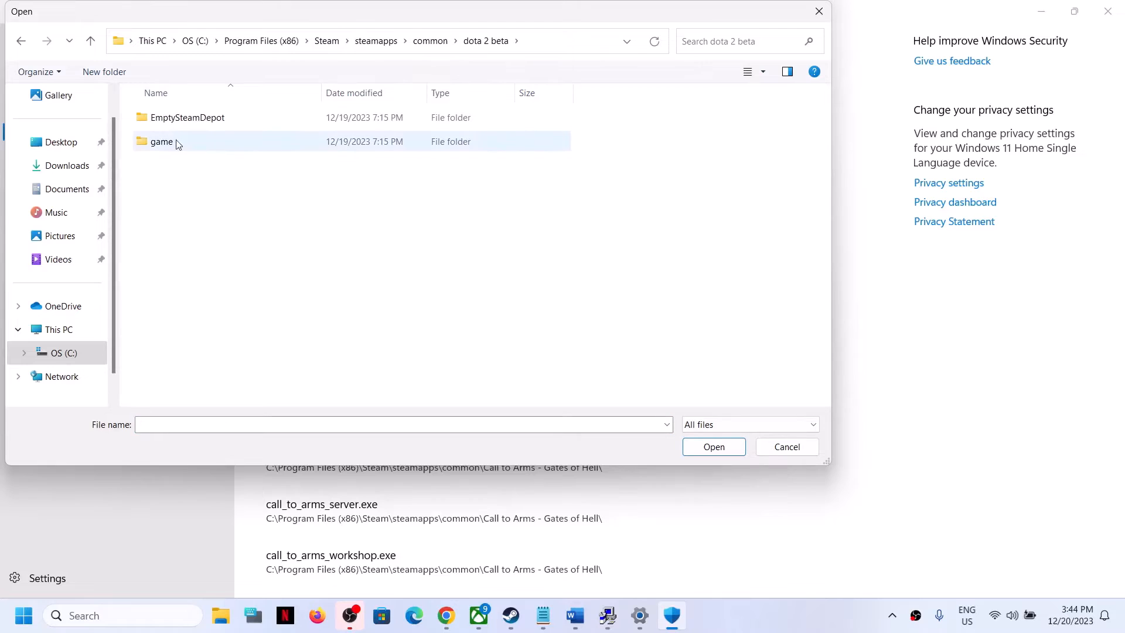
pyautogui.doubleClick(180, 143)
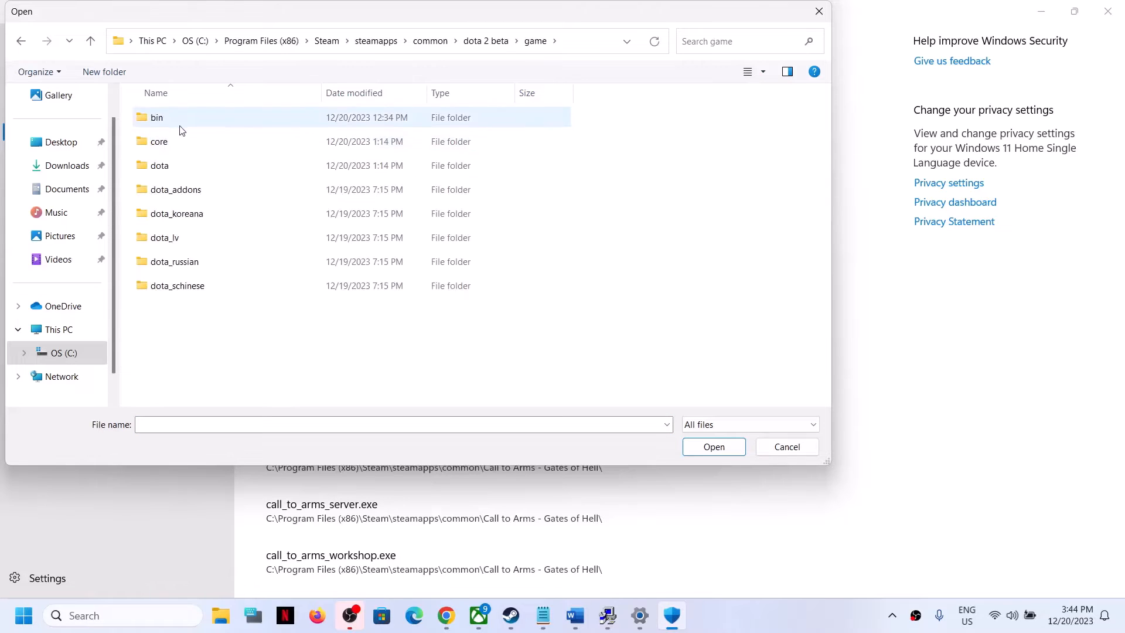
pyautogui.doubleClick(180, 127)
pyautogui.doubleClick(180, 127)
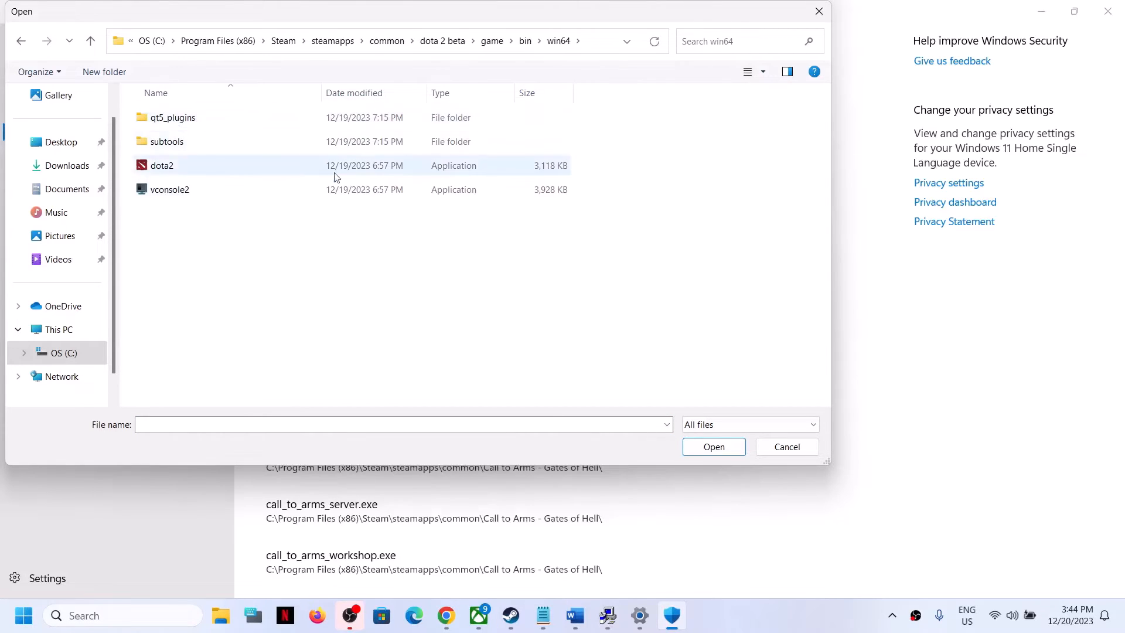
pyautogui.click(331, 167)
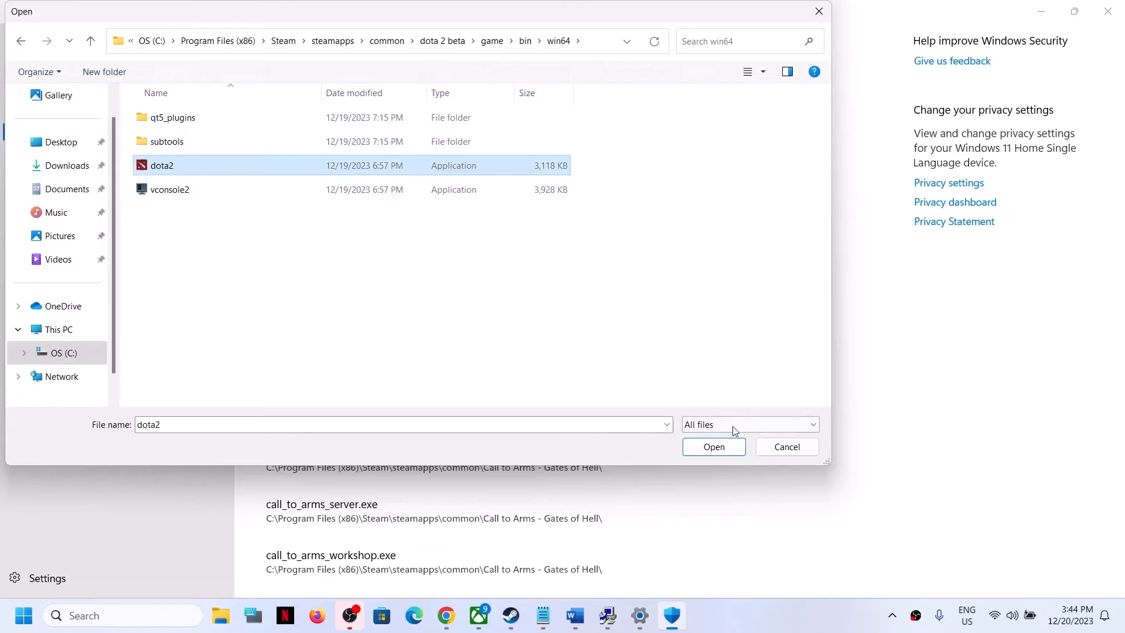
pyautogui.click(714, 447)
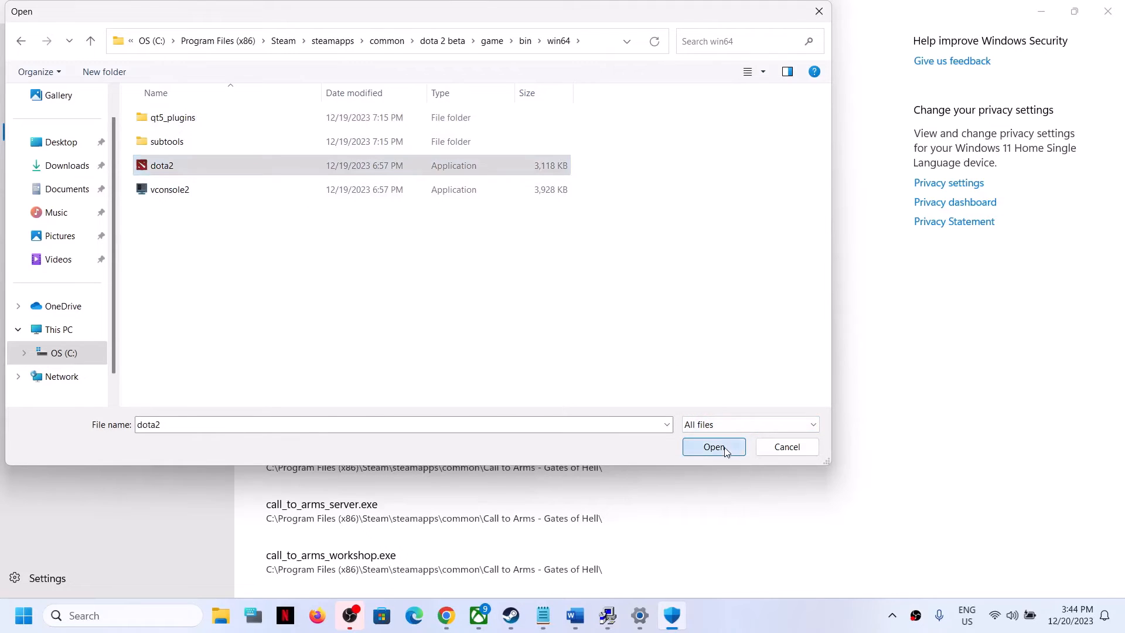
# Step: Add vconsole2 from the same win64 folder as another allowed app
pyautogui.click(292, 56)
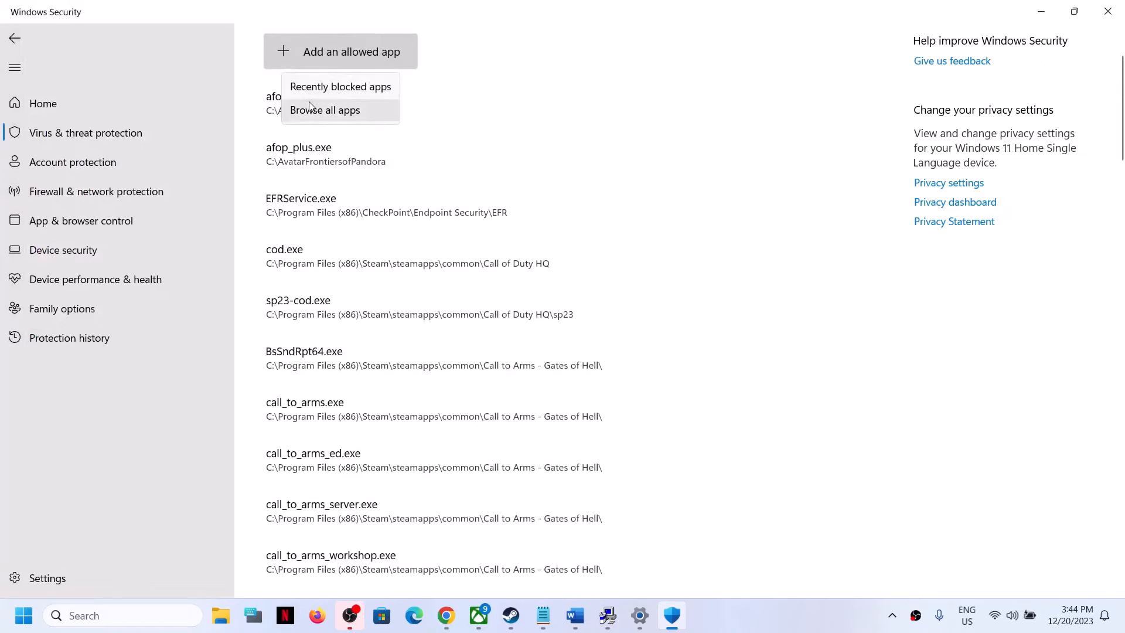
pyautogui.click(314, 110)
pyautogui.click(206, 194)
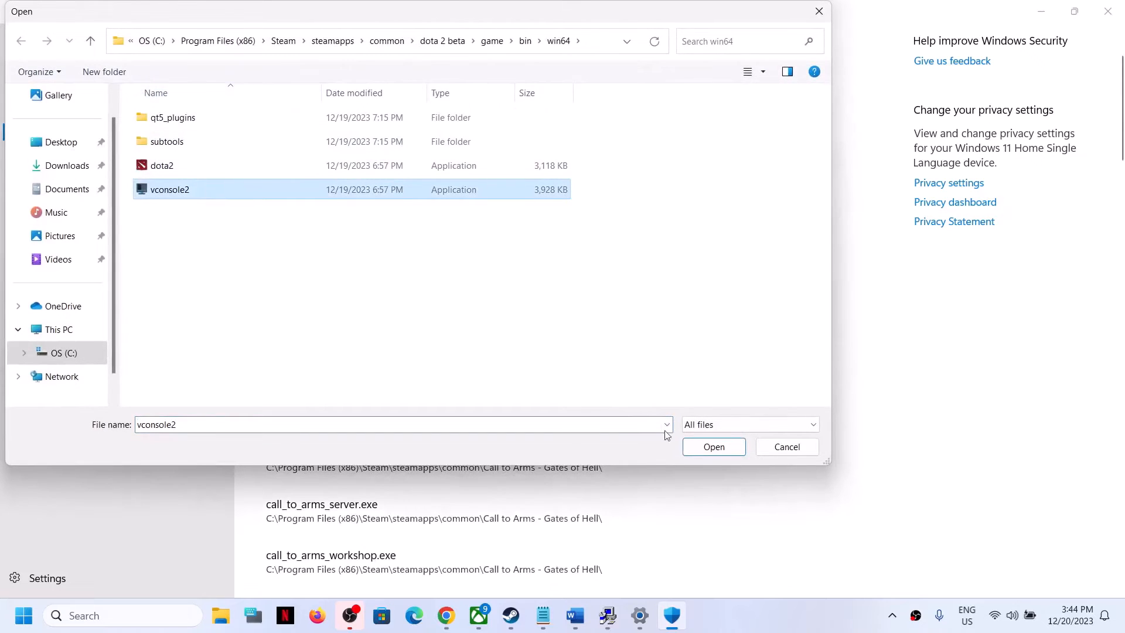
pyautogui.click(717, 447)
# Step: Try to find another Dota executable in the game\dota\bin\win64 folder, then close the file dialog
pyautogui.click(337, 58)
pyautogui.click(338, 108)
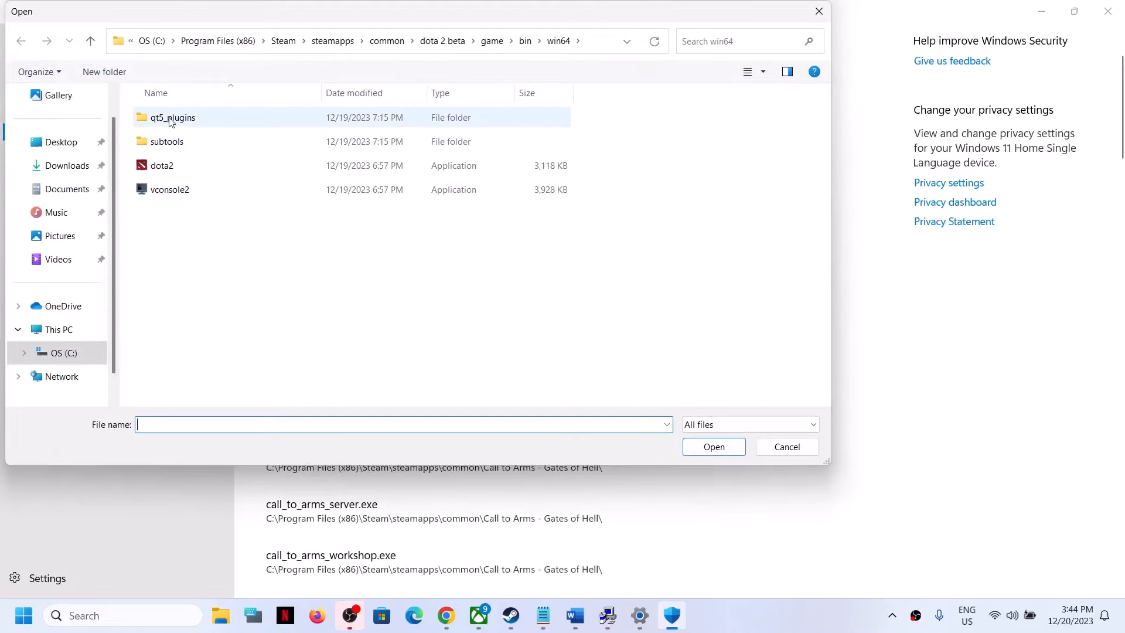
pyautogui.click(90, 41)
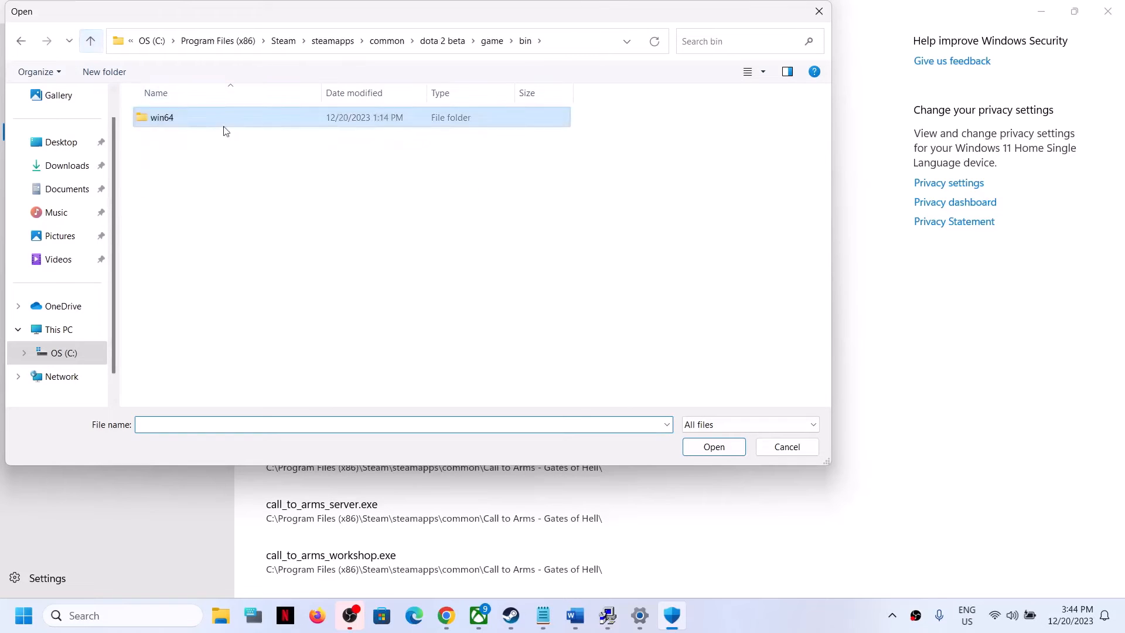
pyautogui.click(94, 41)
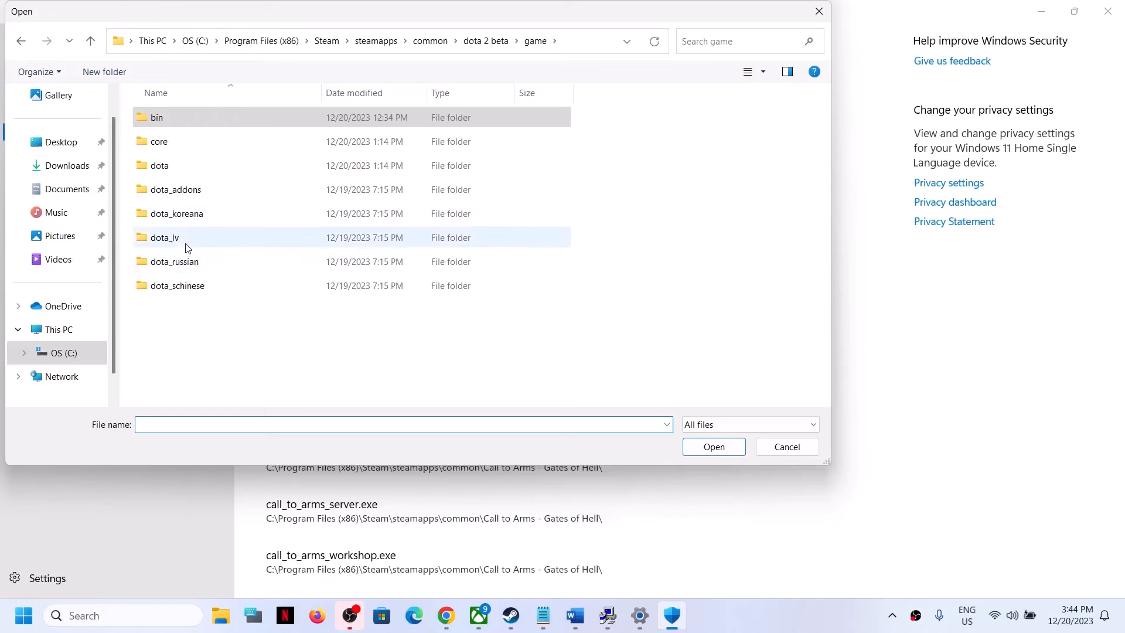
pyautogui.doubleClick(168, 174)
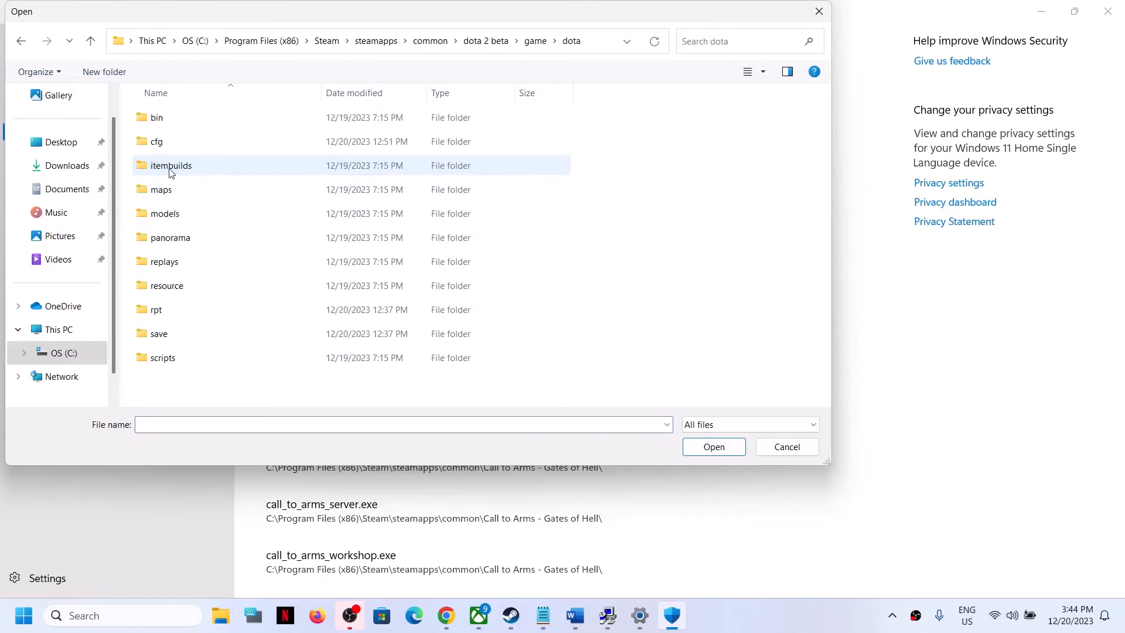
pyautogui.doubleClick(169, 119)
pyautogui.doubleClick(186, 120)
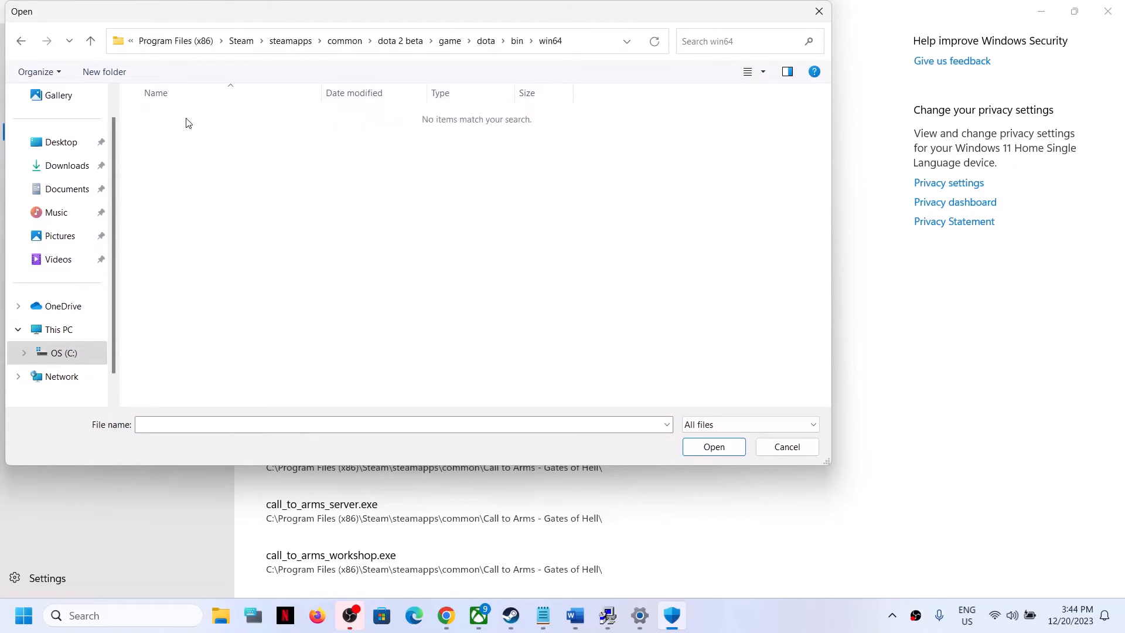
pyautogui.click(92, 42)
pyautogui.click(91, 42)
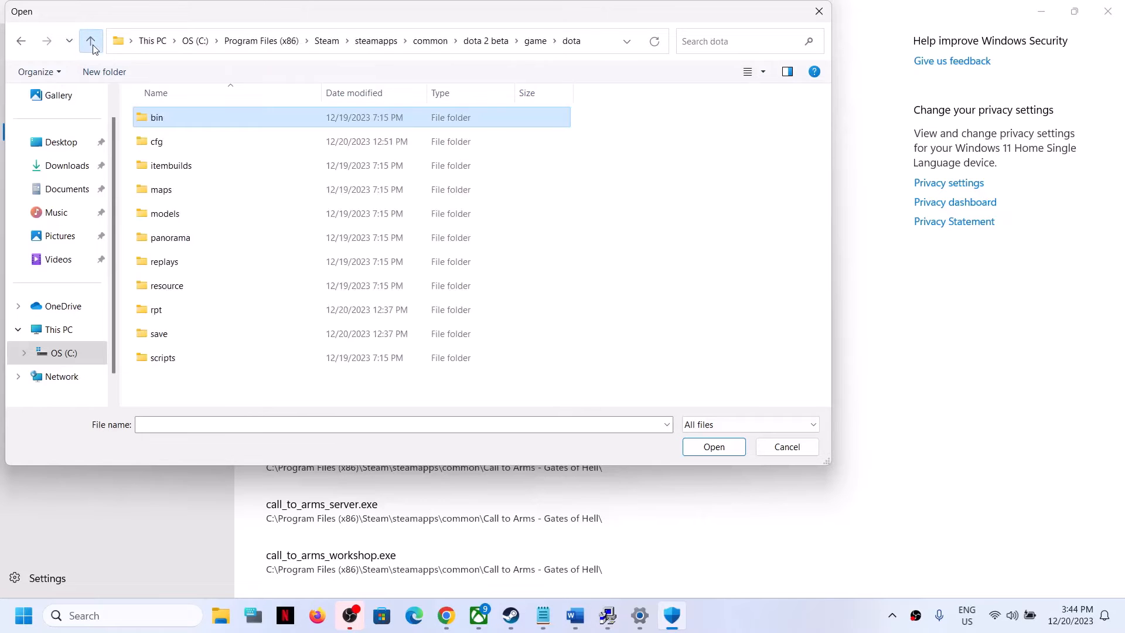
pyautogui.click(91, 43)
pyautogui.click(91, 42)
pyautogui.click(90, 43)
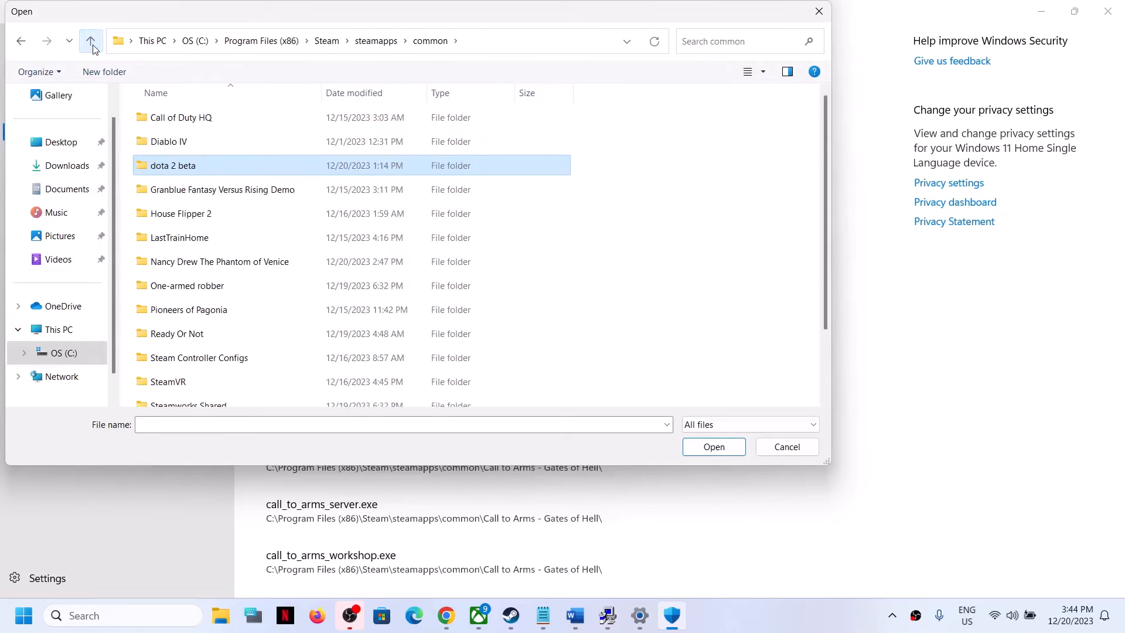
pyautogui.click(819, 11)
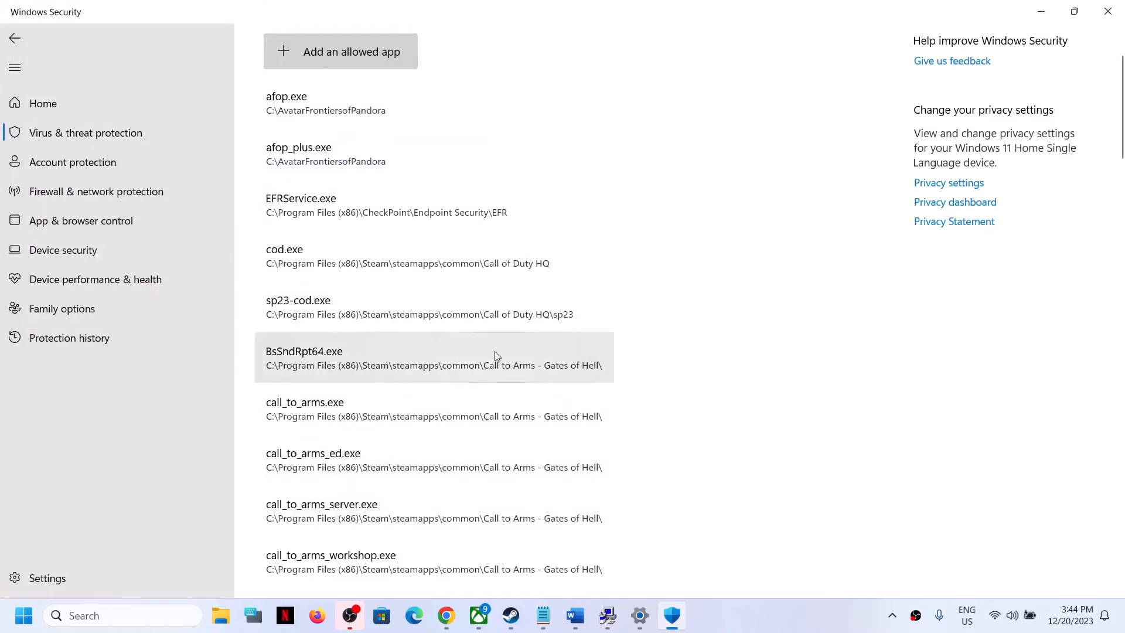
# Step: Open Control Panel by searching for it
pyautogui.click(140, 619)
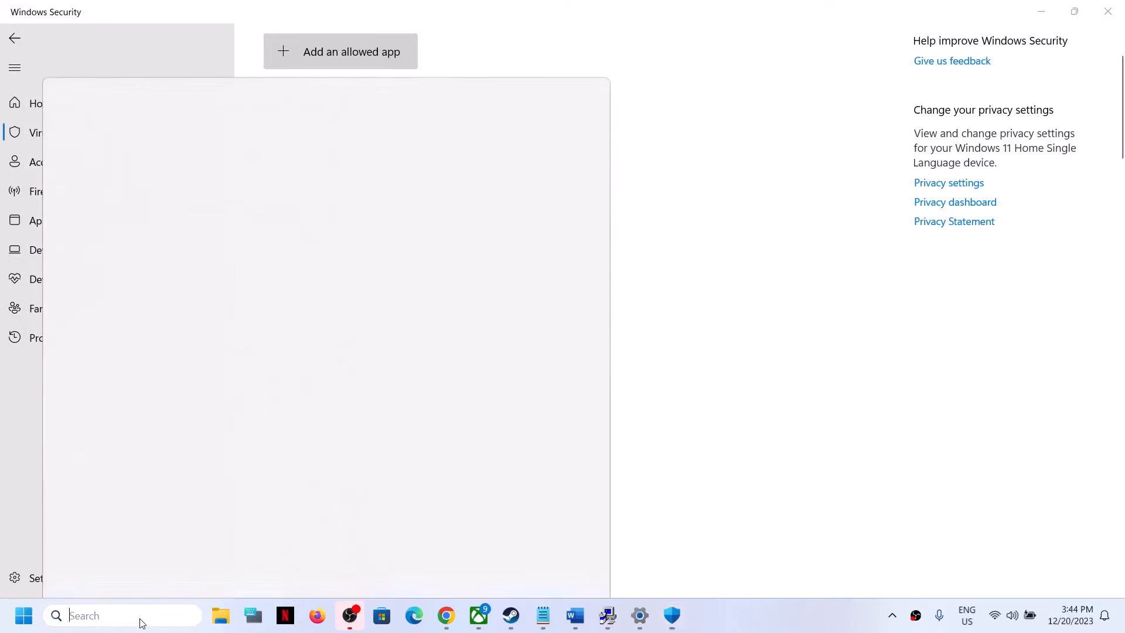
pyautogui.write('ontrol')
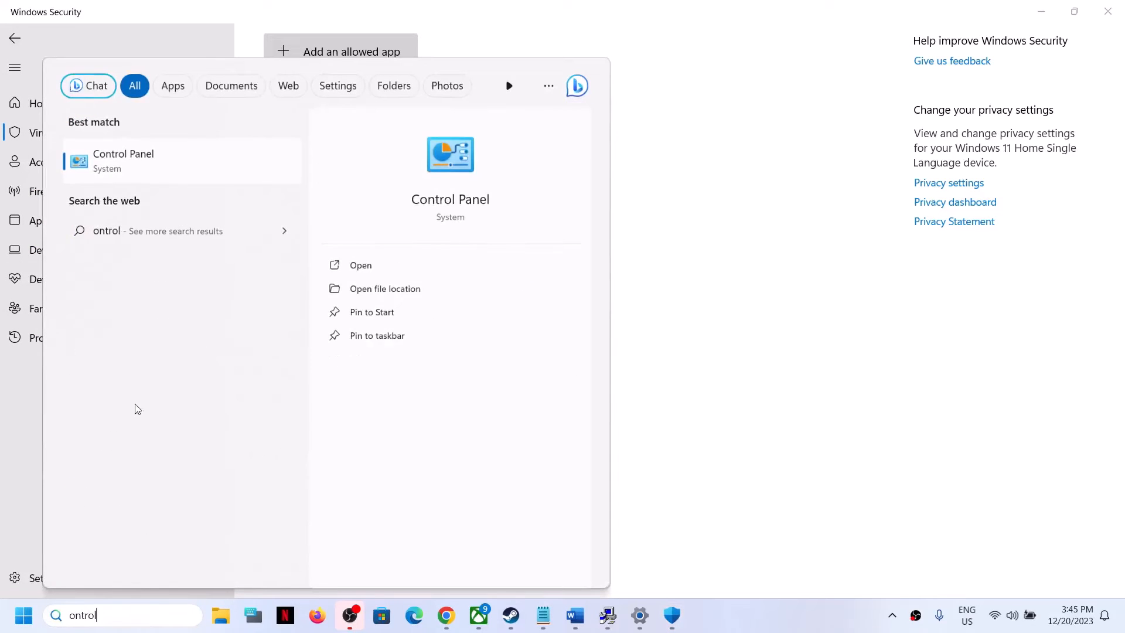
pyautogui.click(113, 161)
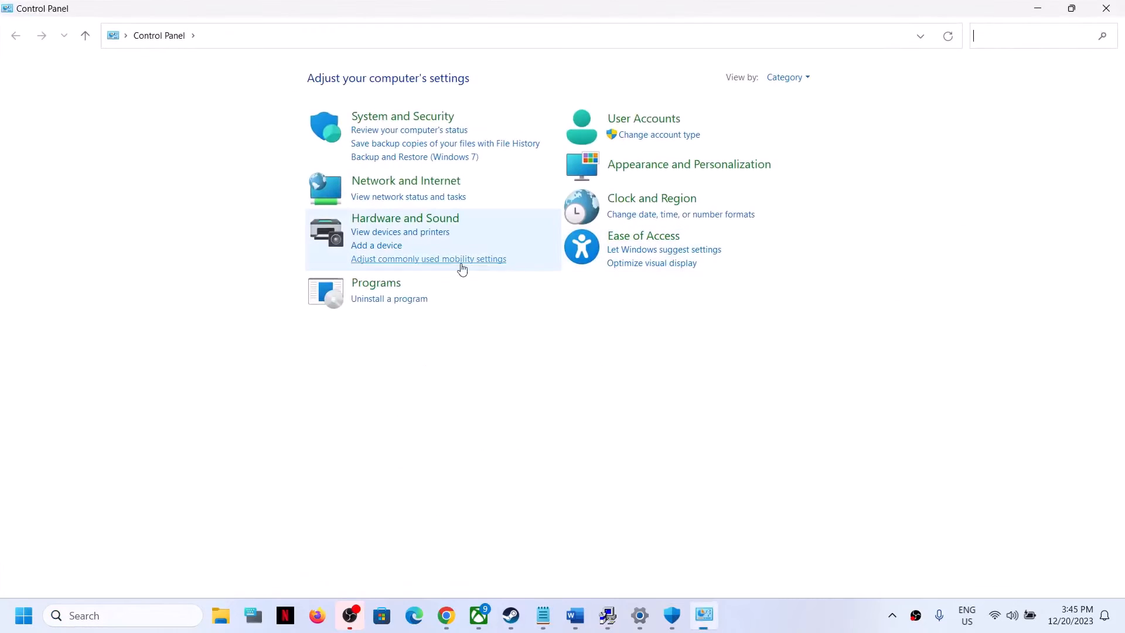
# Step: Open Windows Defender Firewall's allowed apps under System and Security, enable changing settings, and start allowing another app
pyautogui.click(395, 121)
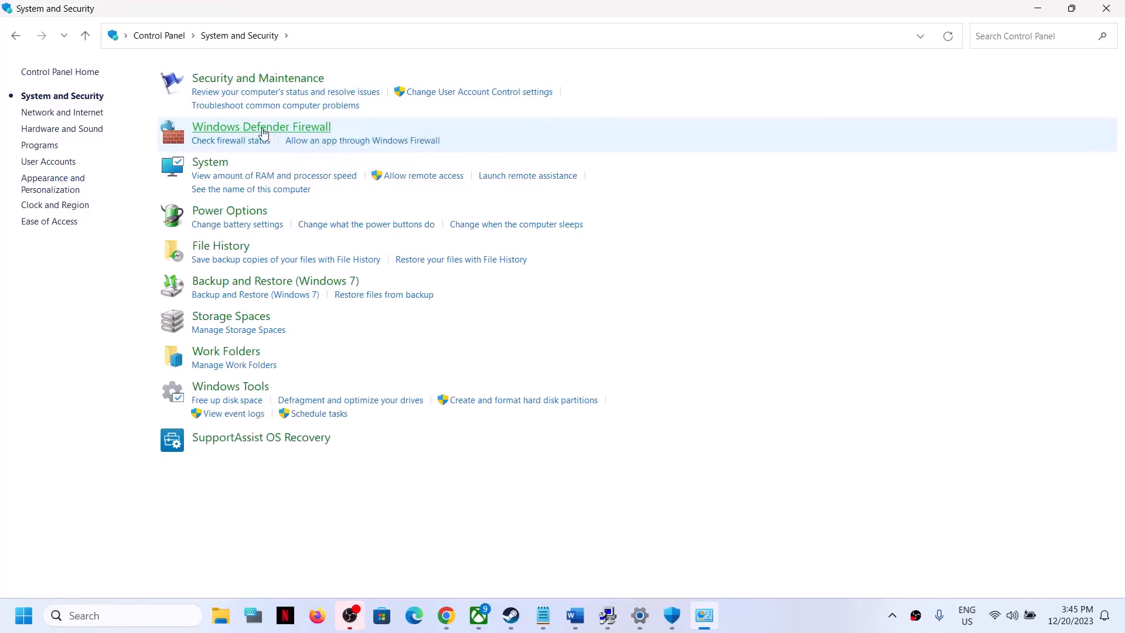
pyautogui.click(265, 130)
pyautogui.click(60, 113)
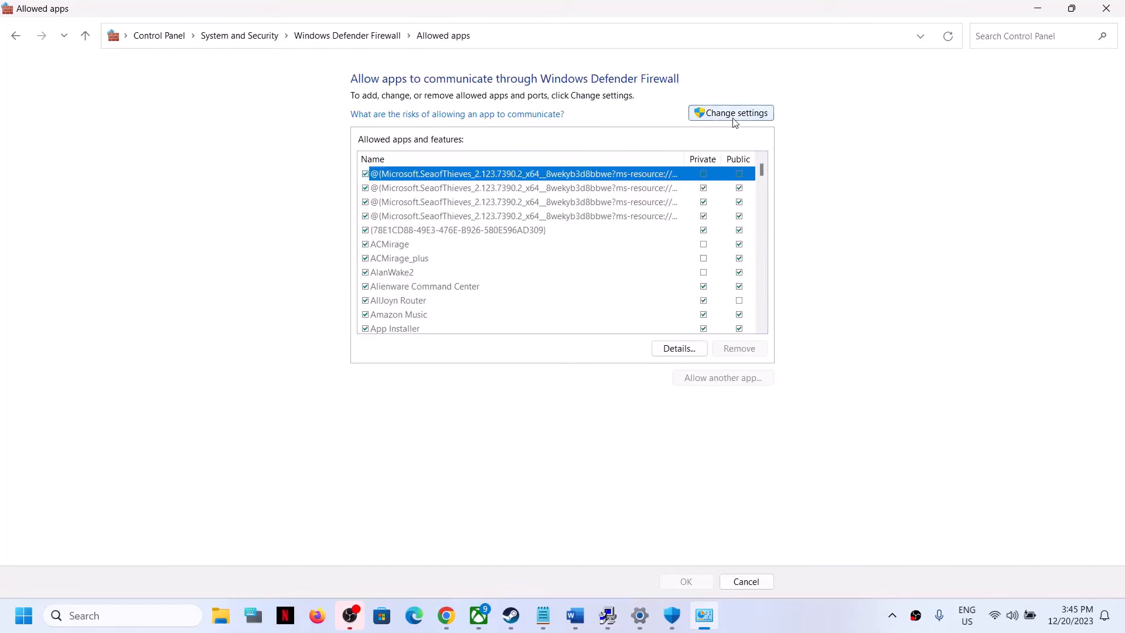
pyautogui.click(733, 117)
pyautogui.click(725, 377)
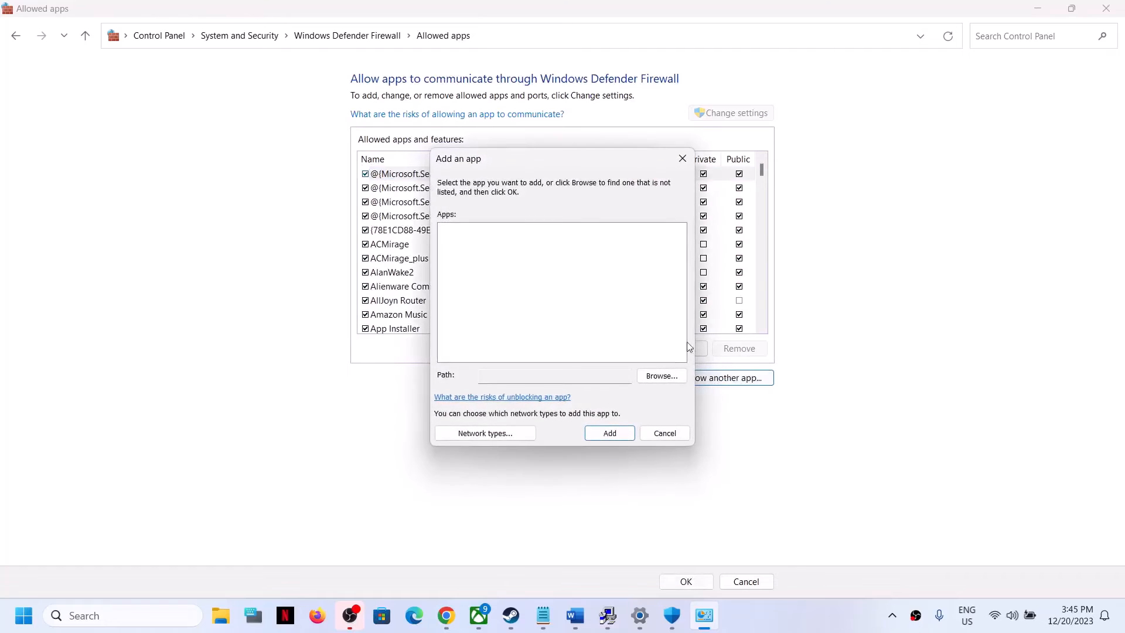
# Step: Browse to the dota 2 beta\game\bin\win64 folder and pick dota2 as the app to allow
pyautogui.click(653, 378)
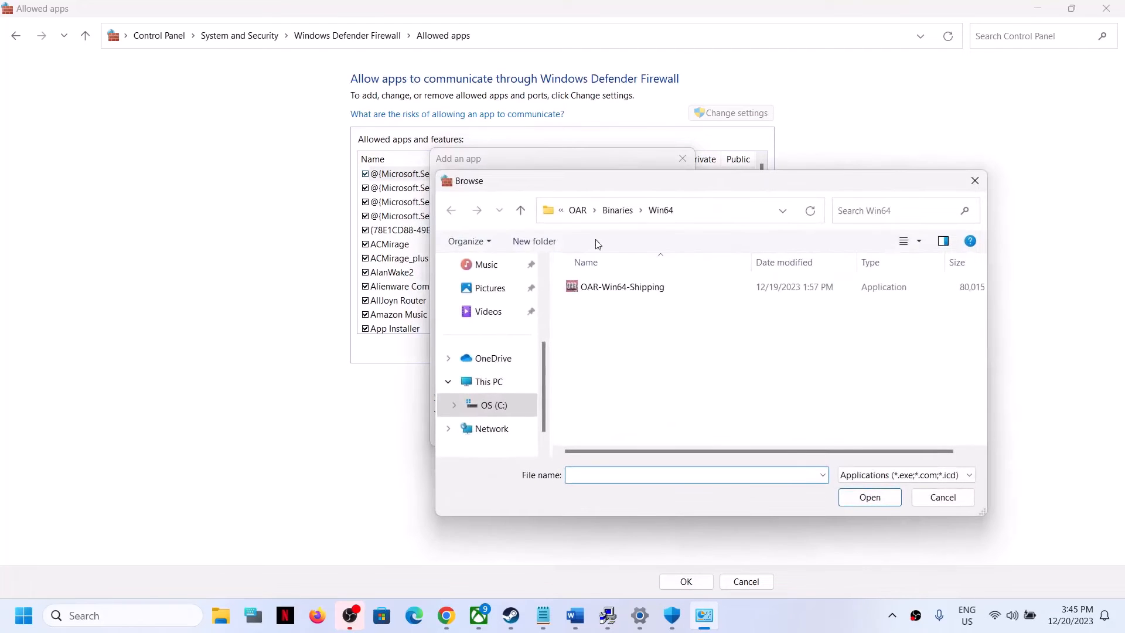
pyautogui.click(520, 210)
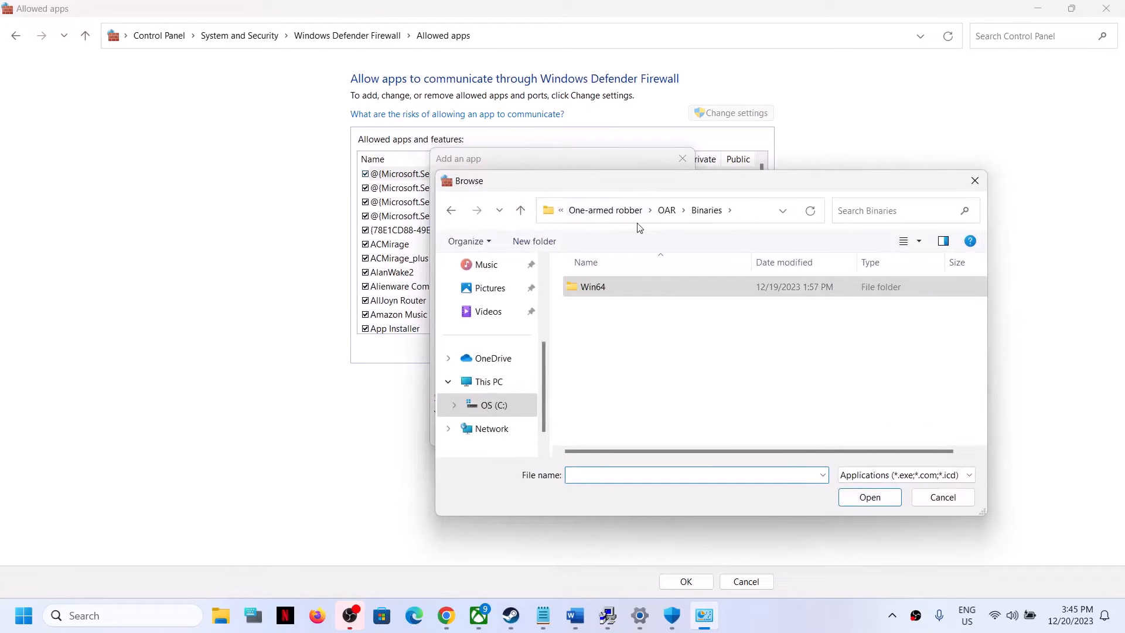
pyautogui.click(521, 211)
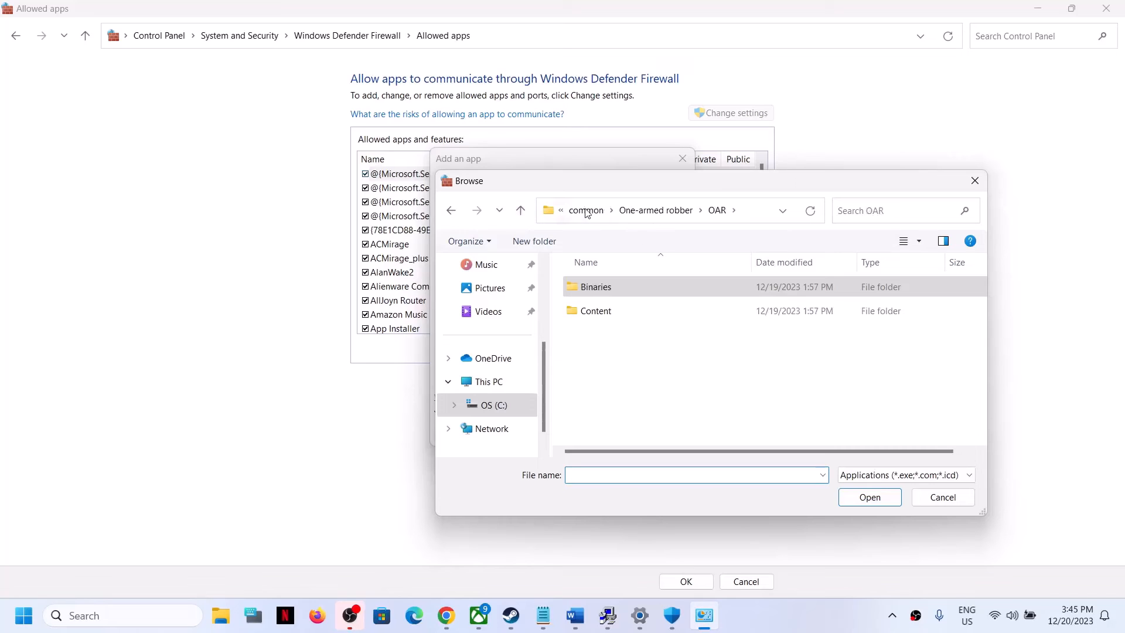
pyautogui.click(587, 210)
pyautogui.click(651, 316)
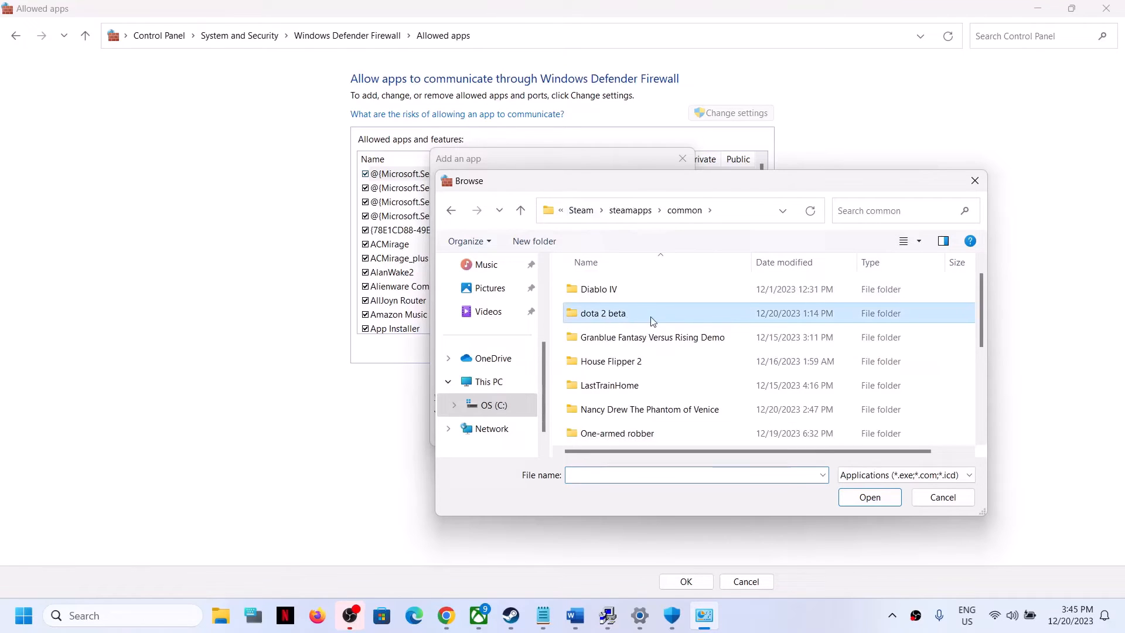
pyautogui.doubleClick(618, 319)
pyautogui.doubleClick(607, 312)
pyautogui.doubleClick(604, 289)
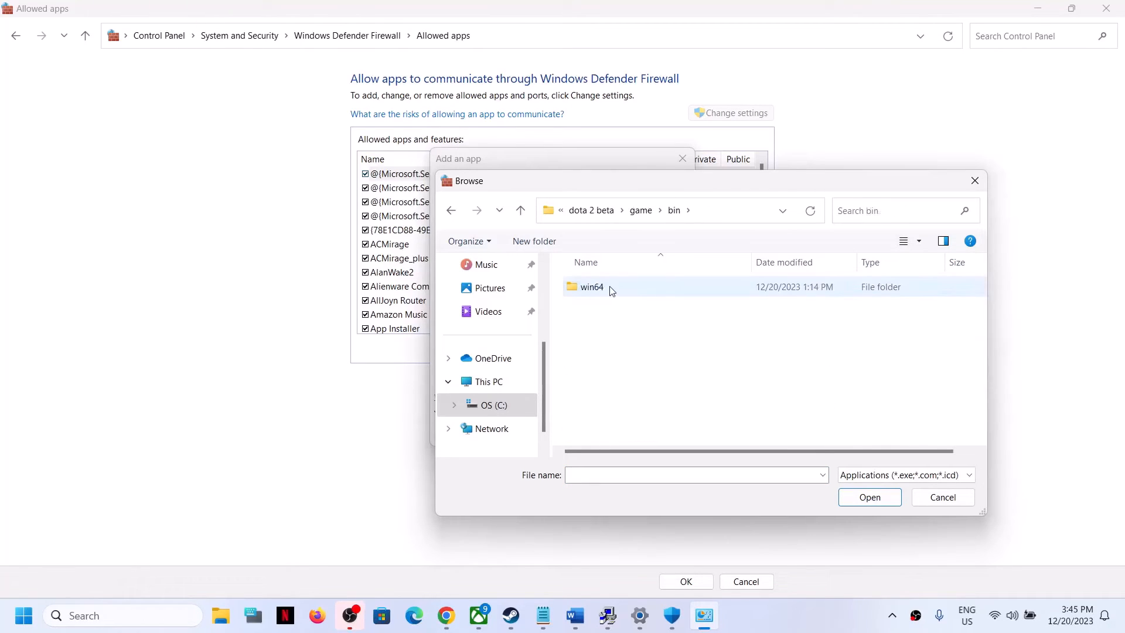
pyautogui.doubleClick(611, 291)
pyautogui.click(603, 342)
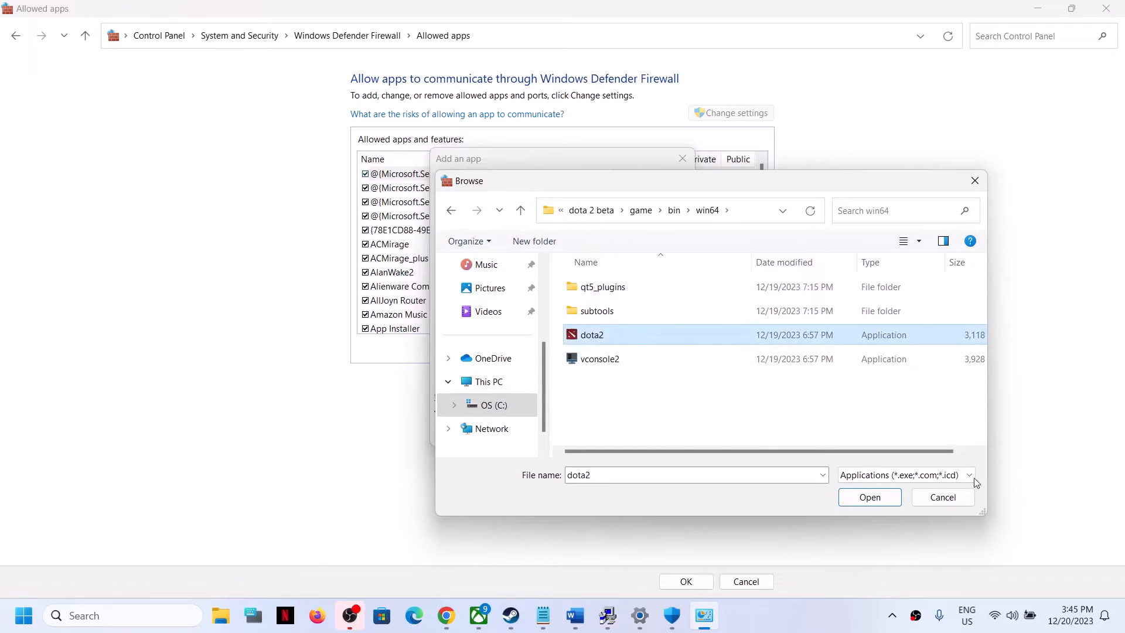
pyautogui.click(871, 497)
# Step: Try to add dota2 as an allowed app, then close the Add an app dialog
pyautogui.click(612, 432)
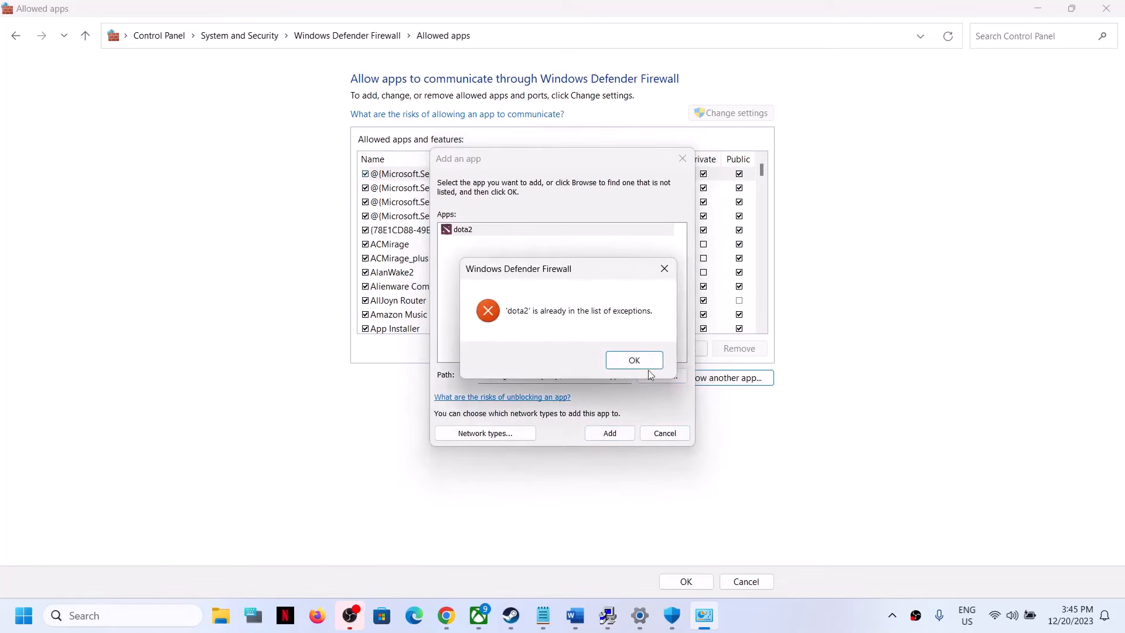
pyautogui.click(633, 360)
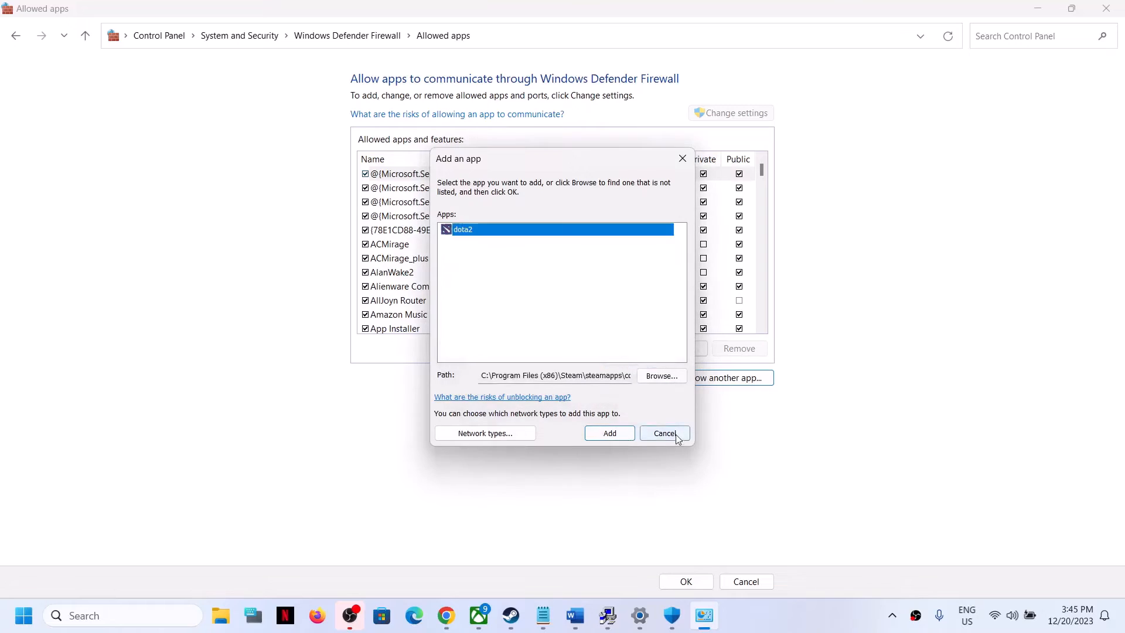
pyautogui.click(664, 433)
# Step: Find the Dota 2 entry in the allowed apps list, confirm the settings and close the firewall window
pyautogui.scroll(-2, 491, 333)
pyautogui.scroll(-8, 445, 300)
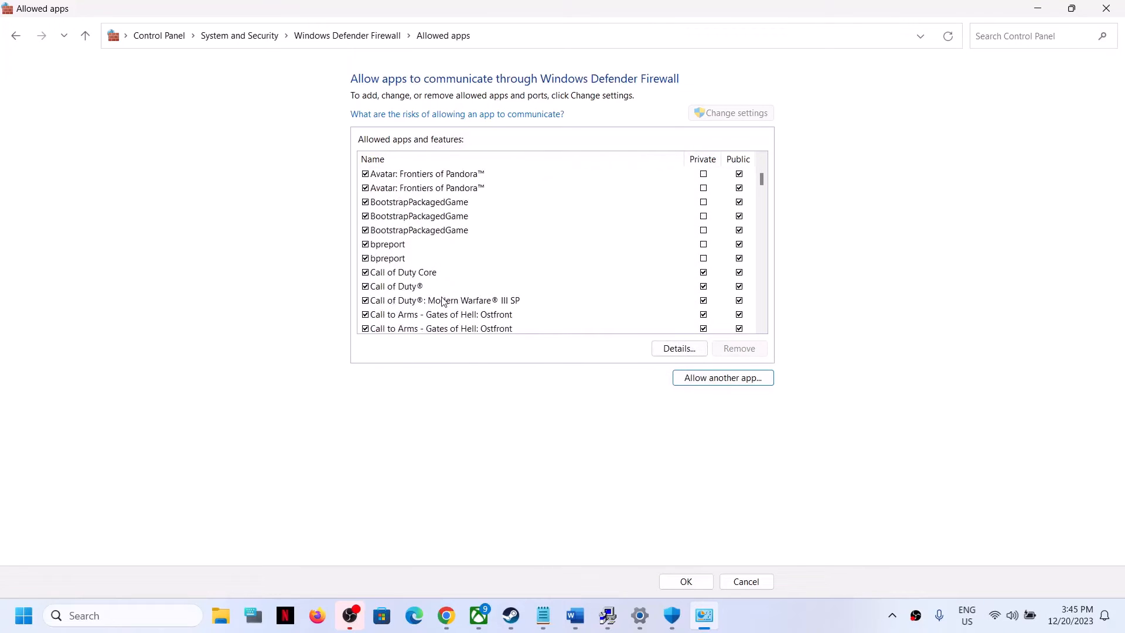
pyautogui.scroll(-4, 445, 299)
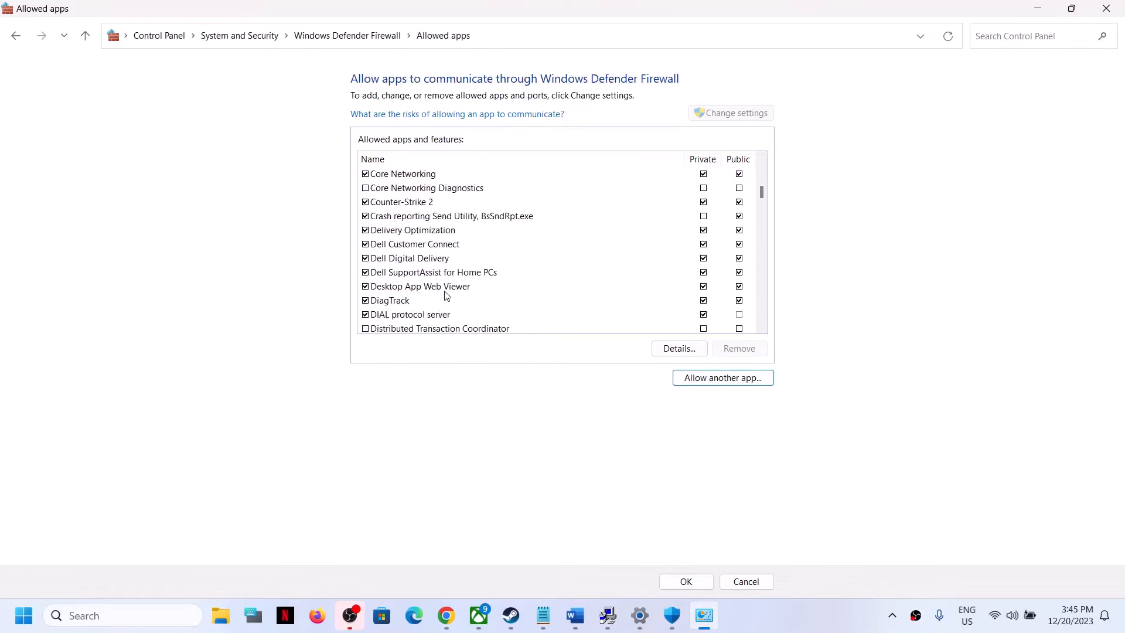
pyautogui.click(404, 314)
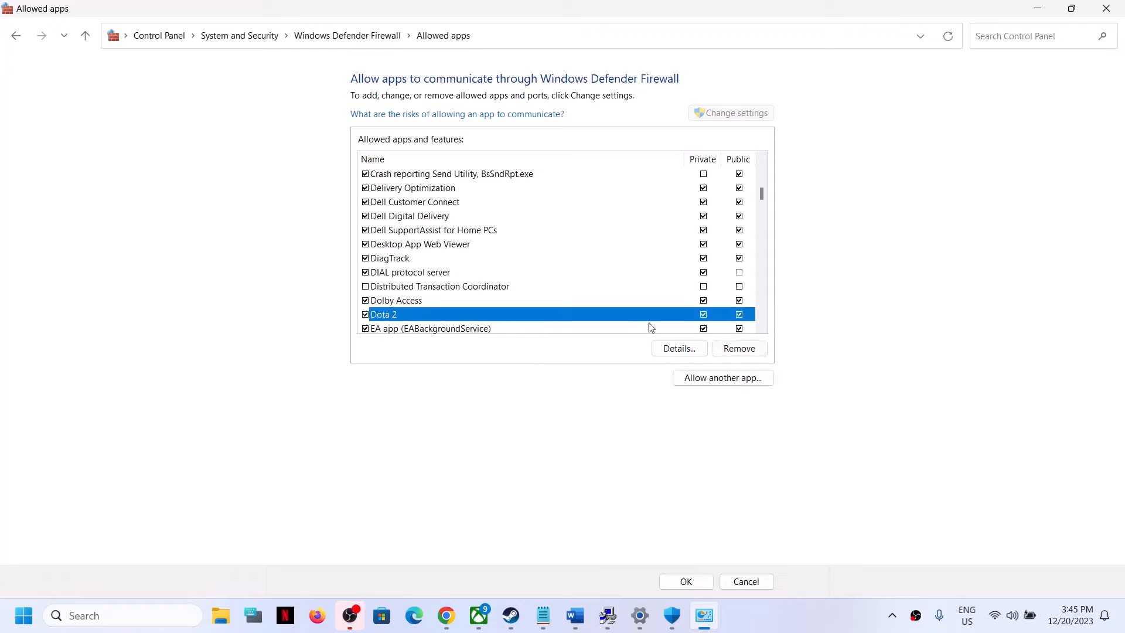
pyautogui.click(685, 581)
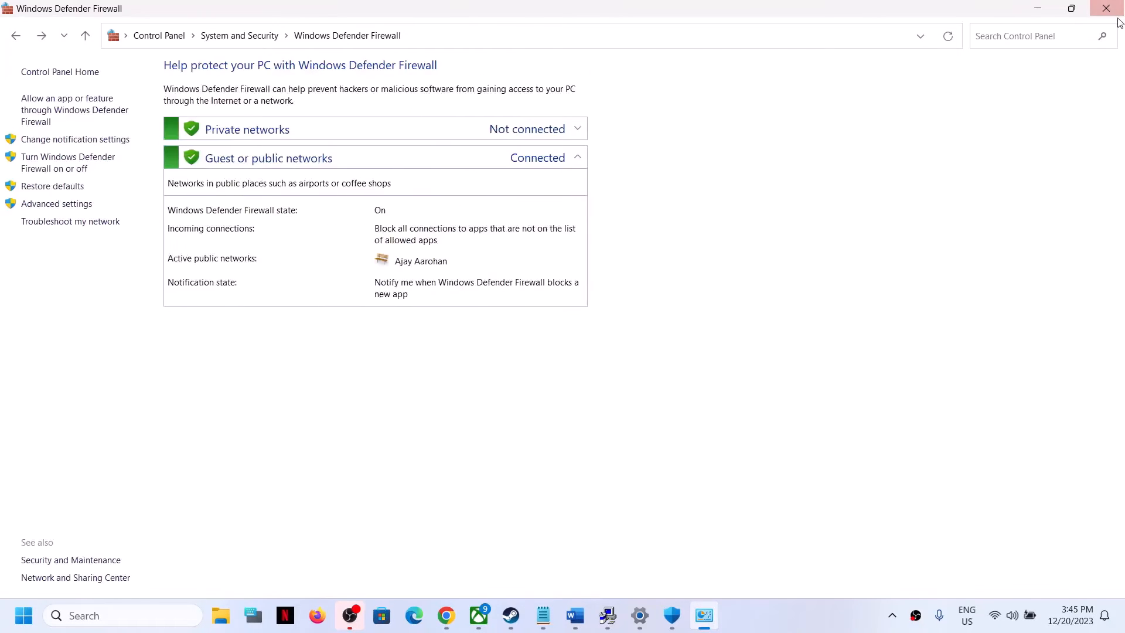
pyautogui.click(1105, 8)
pyautogui.click(1105, 11)
pyautogui.click(1105, 11)
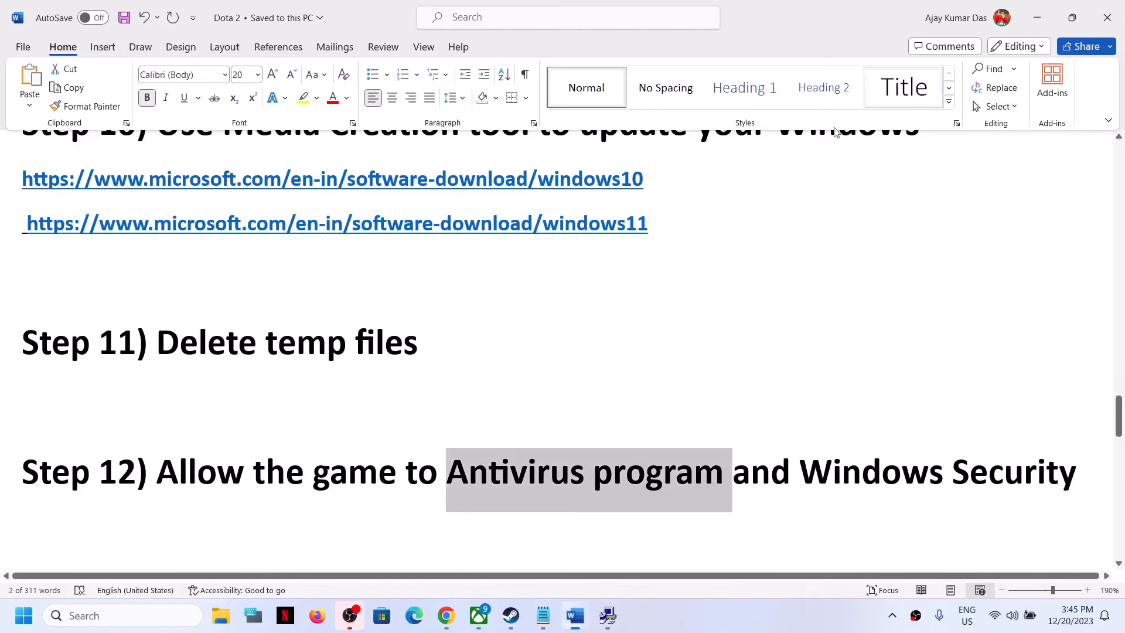
# Step: Highlight the Step 13 instruction about running the game from its installation folder in the notes document
pyautogui.scroll(-3, 251, 497)
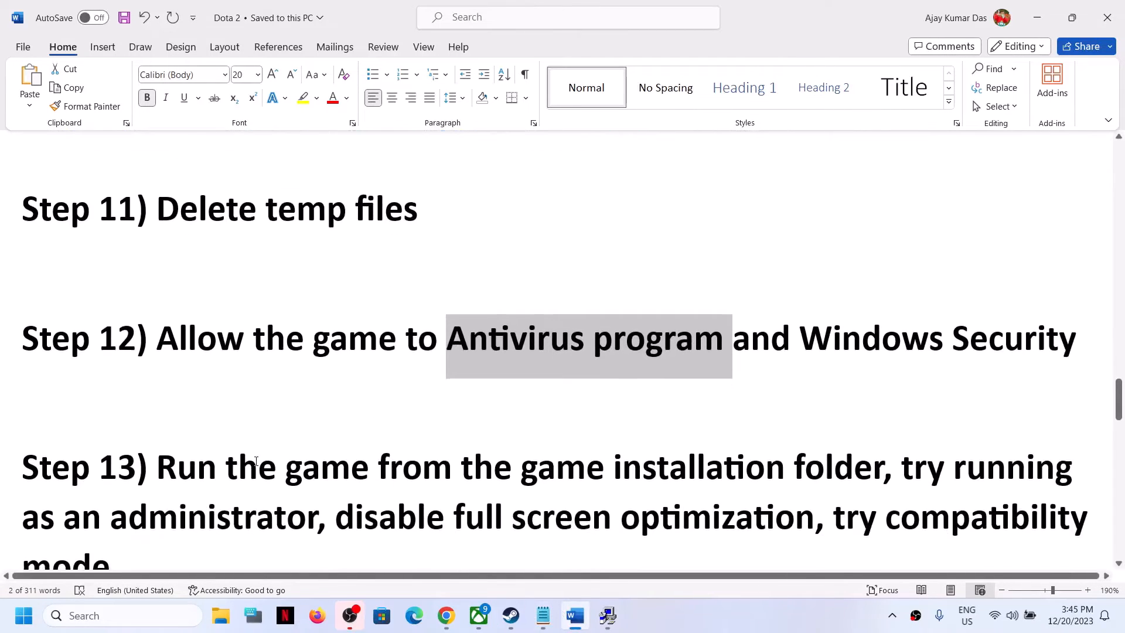
pyautogui.moveTo(209, 402); pyautogui.dragTo(882, 407)
# Step: Switch to Steam and browse Dota 2's local files
pyautogui.click(511, 615)
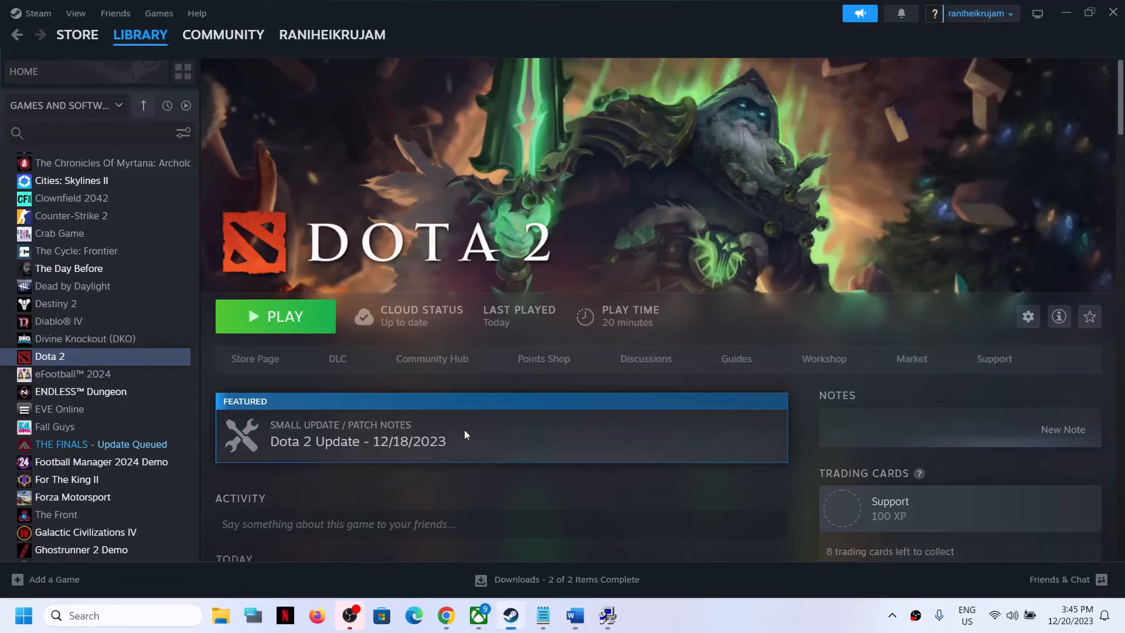
pyautogui.rightClick(89, 363)
pyautogui.moveTo(123, 448)
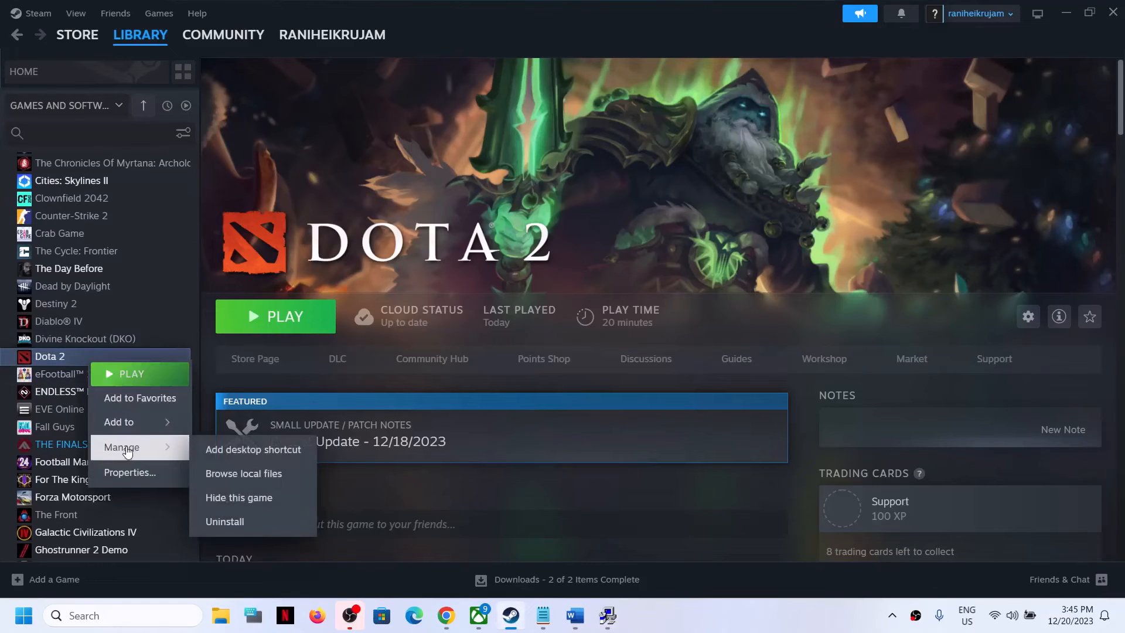
pyautogui.click(243, 477)
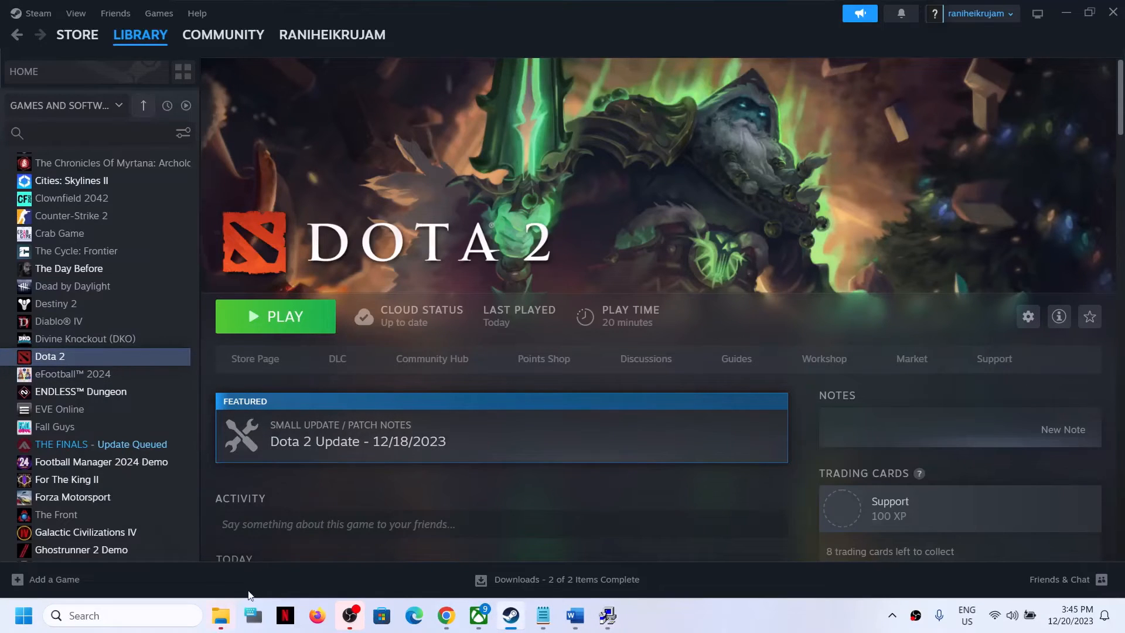
pyautogui.click(223, 616)
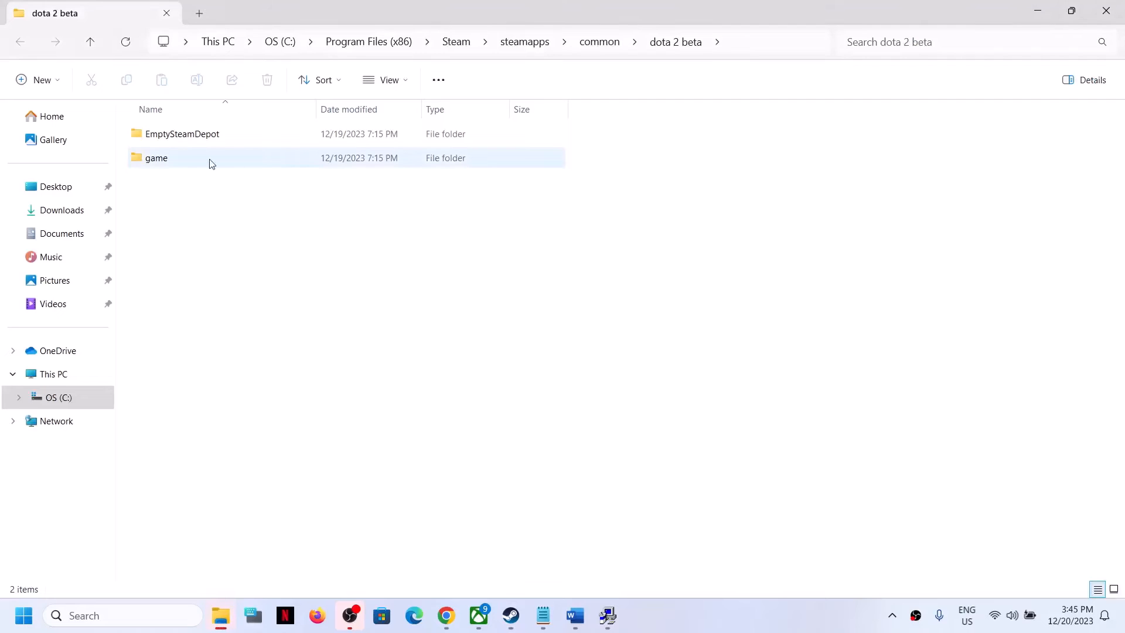
# Step: Open dota2's properties in game\bin\win64 and apply Run this program as an administrator
pyautogui.doubleClick(157, 159)
pyautogui.doubleClick(154, 135)
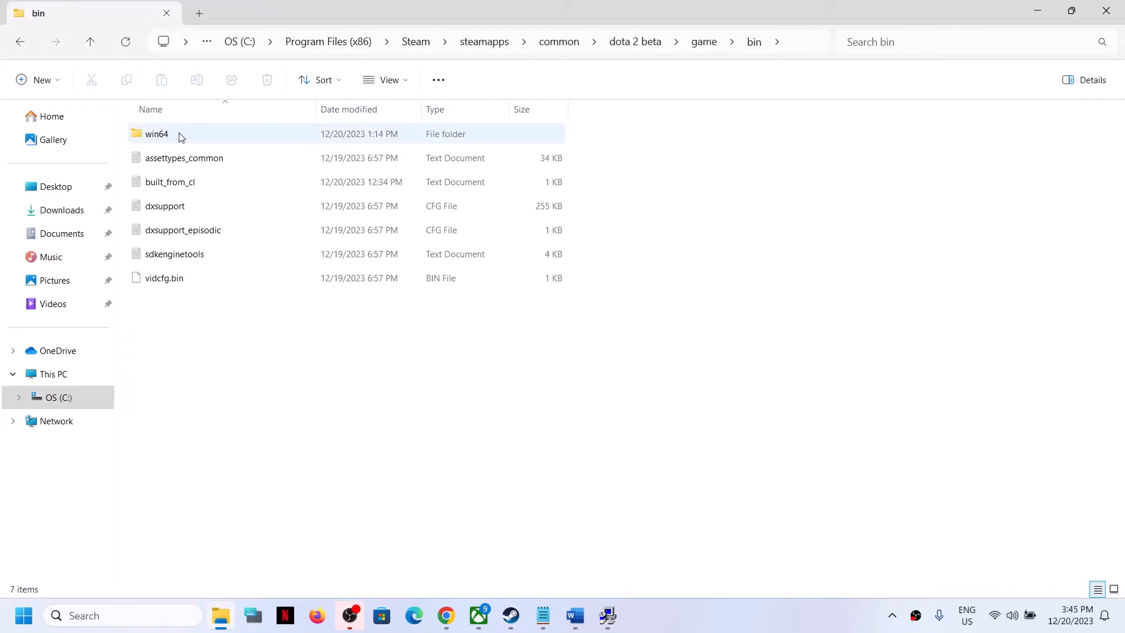
pyautogui.doubleClick(157, 134)
pyautogui.scroll(-3, 243, 361)
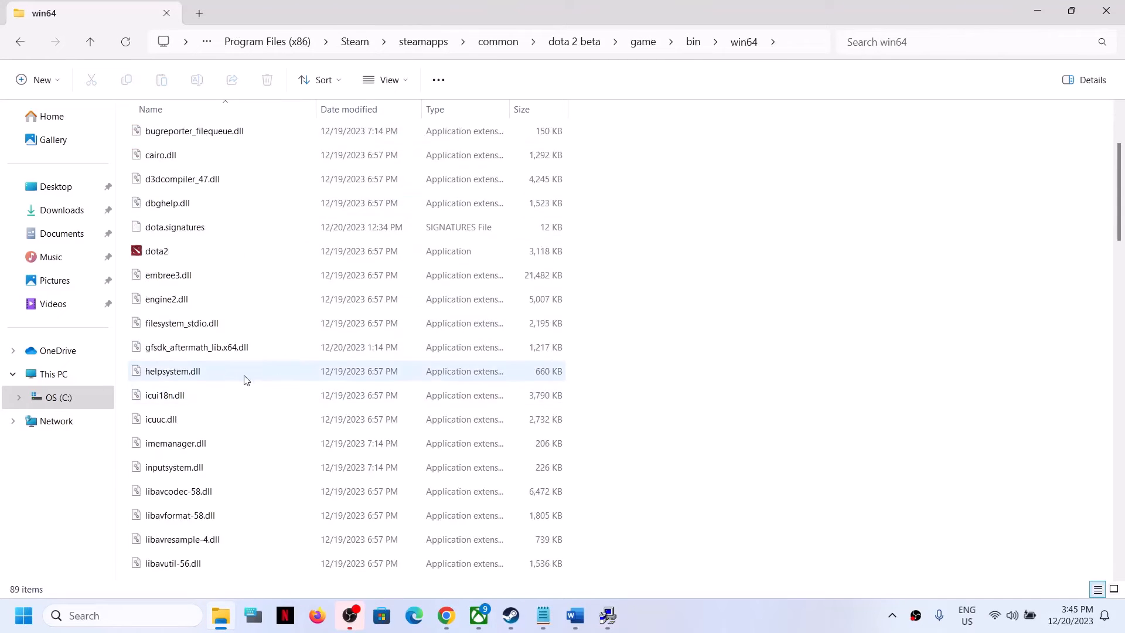
pyautogui.moveTo(1120, 227); pyautogui.dragTo(1122, 194)
pyautogui.click(166, 191)
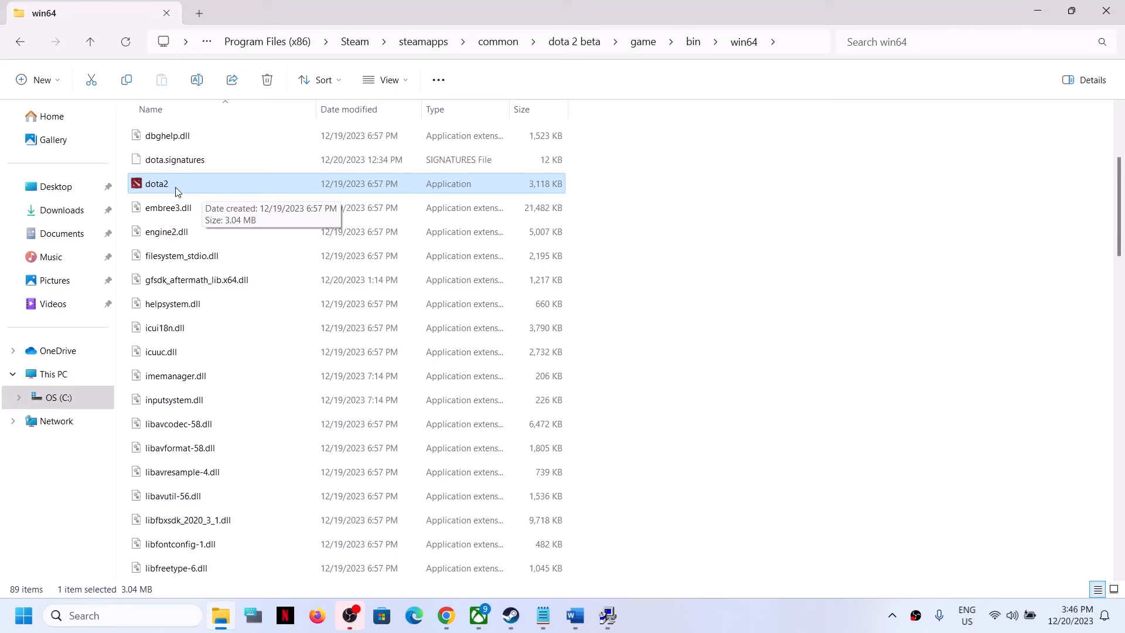
pyautogui.rightClick(170, 186)
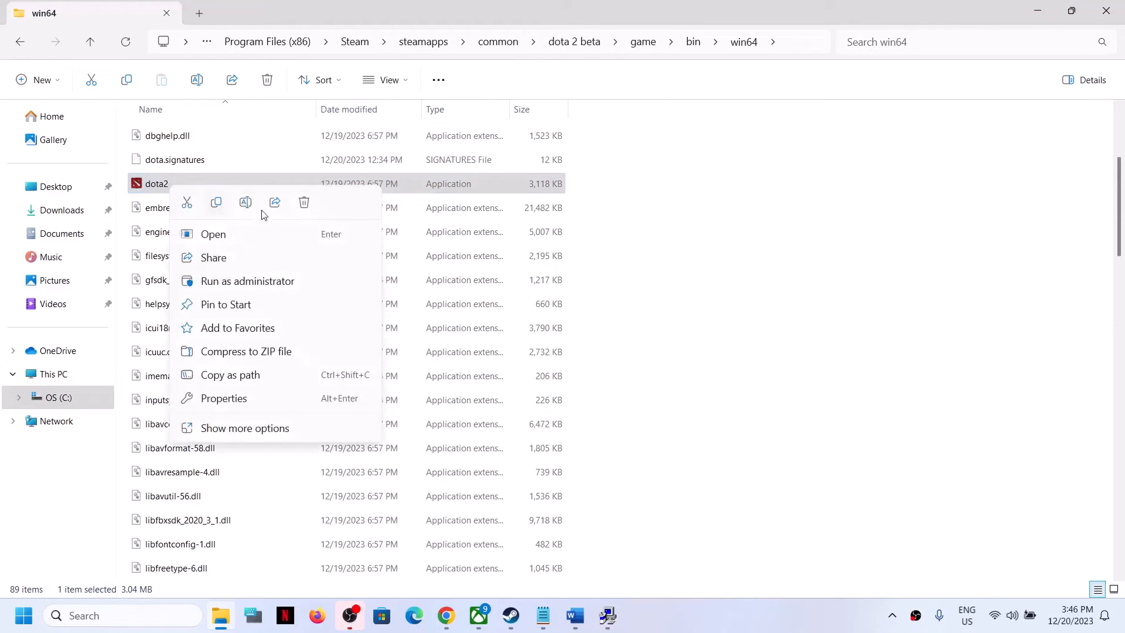
pyautogui.click(235, 400)
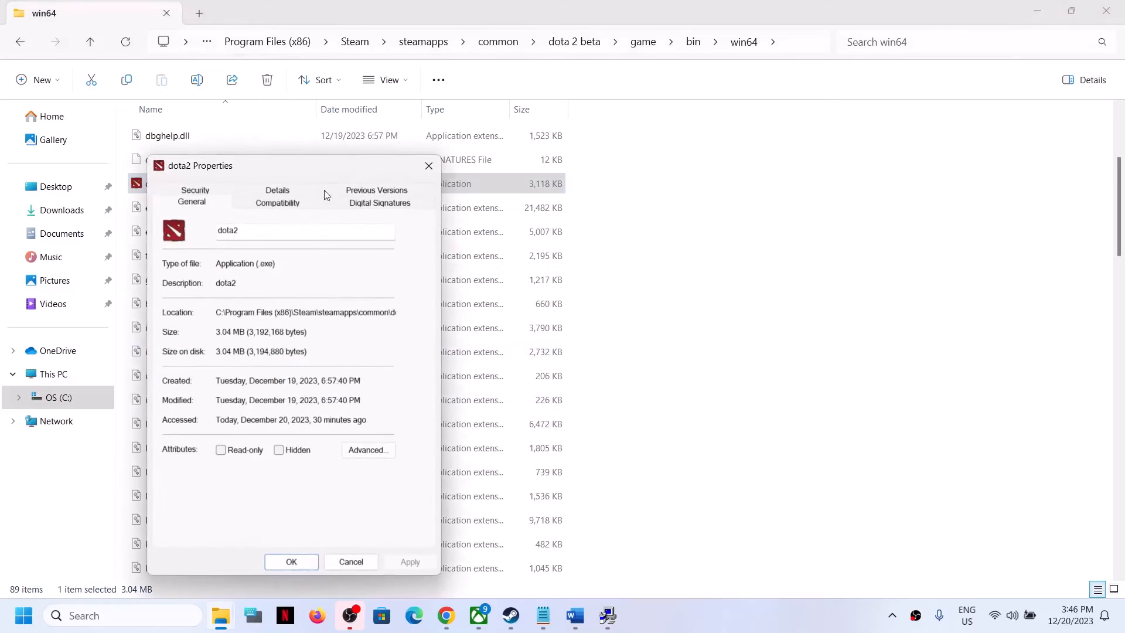
pyautogui.click(279, 205)
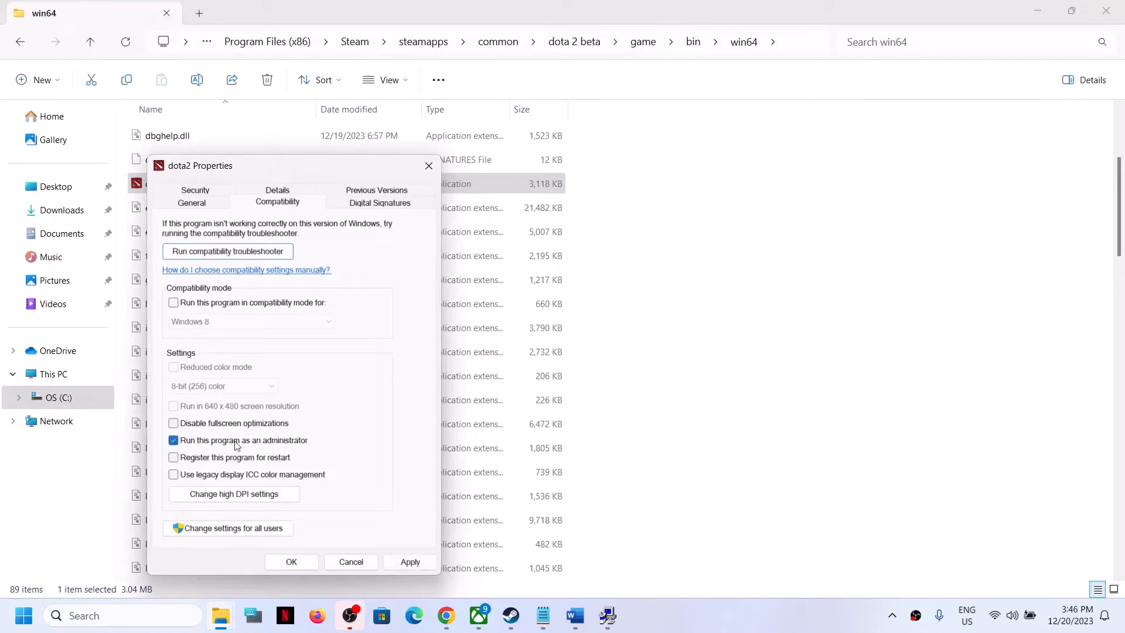
pyautogui.click(404, 562)
pyautogui.click(291, 561)
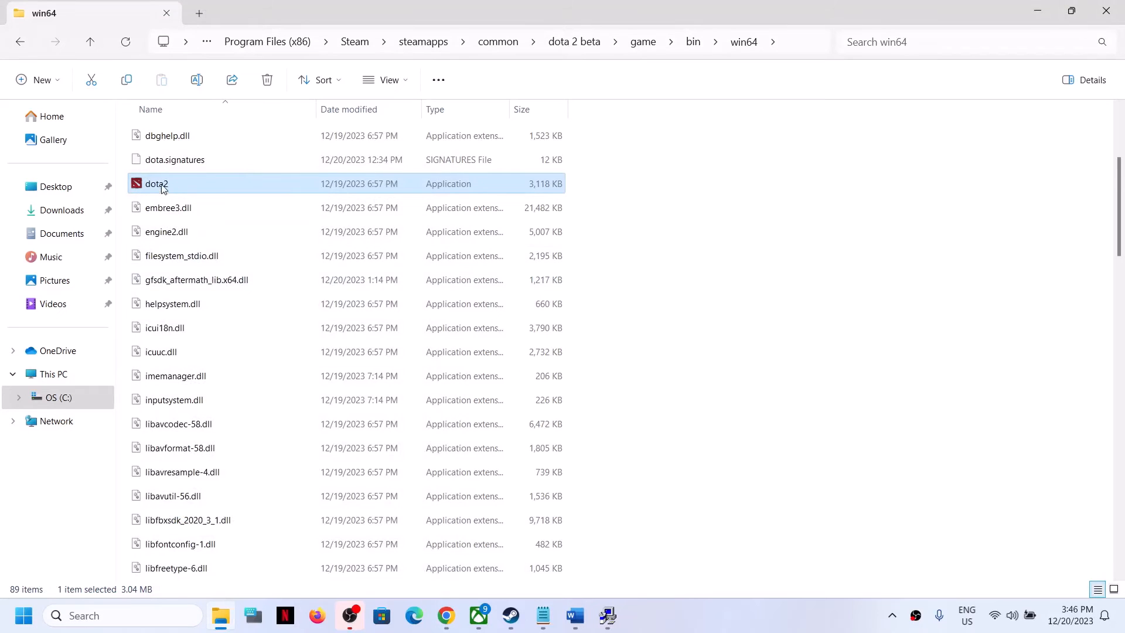
# Step: Enable Windows 8 compatibility mode and disable fullscreen optimizations for dota2, then apply
pyautogui.rightClick(163, 187)
pyautogui.click(256, 394)
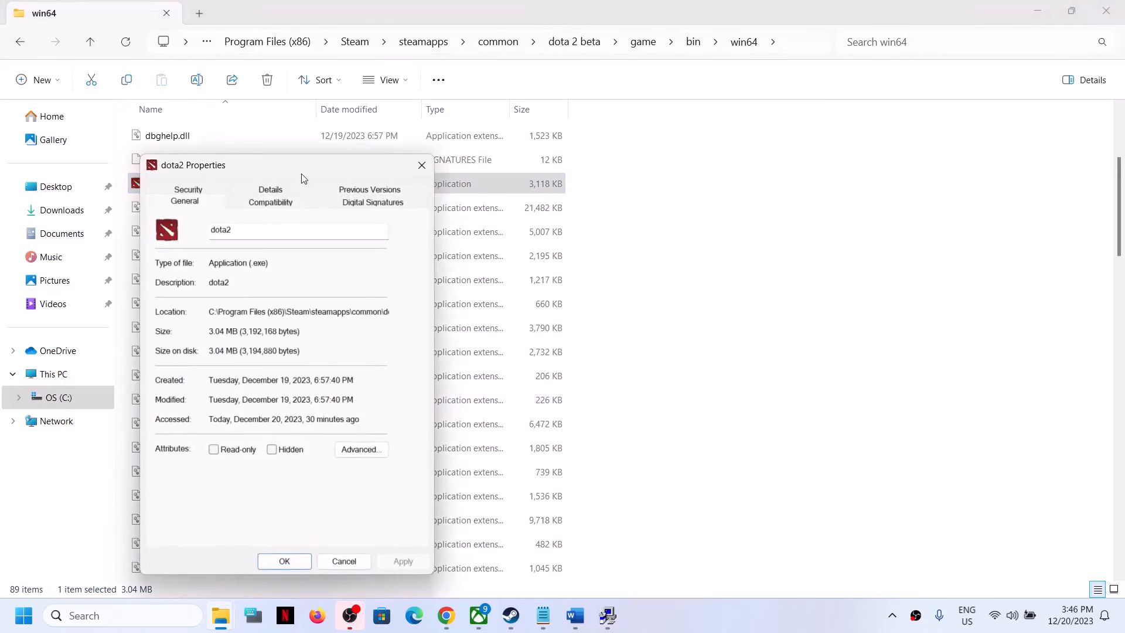
pyautogui.moveTo(303, 178); pyautogui.dragTo(457, 119)
pyautogui.click(414, 144)
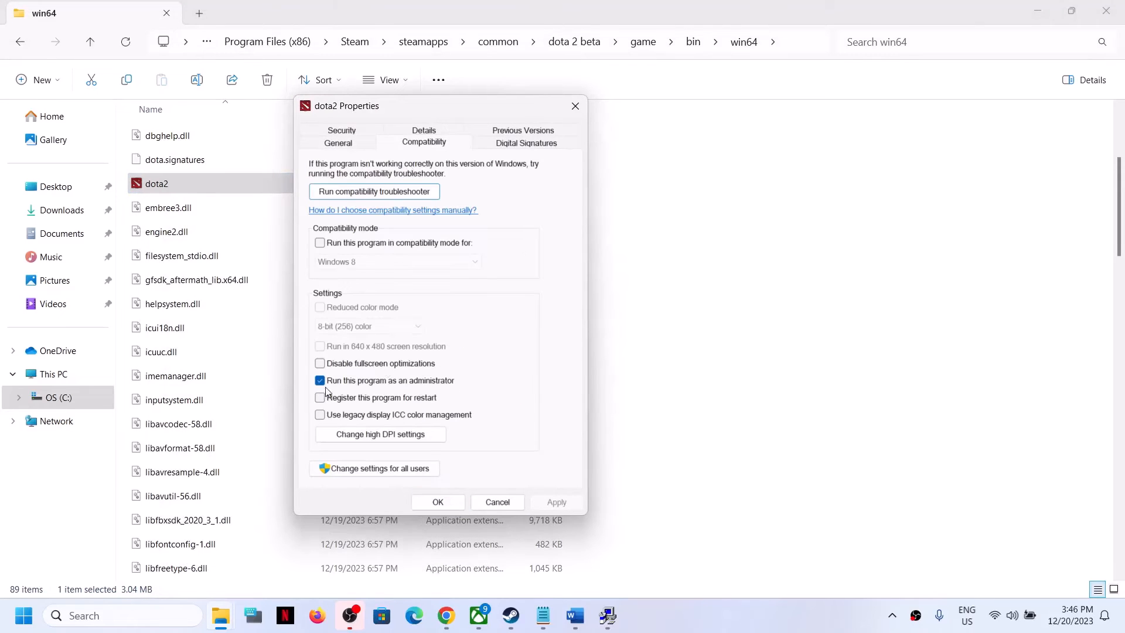
pyautogui.click(320, 244)
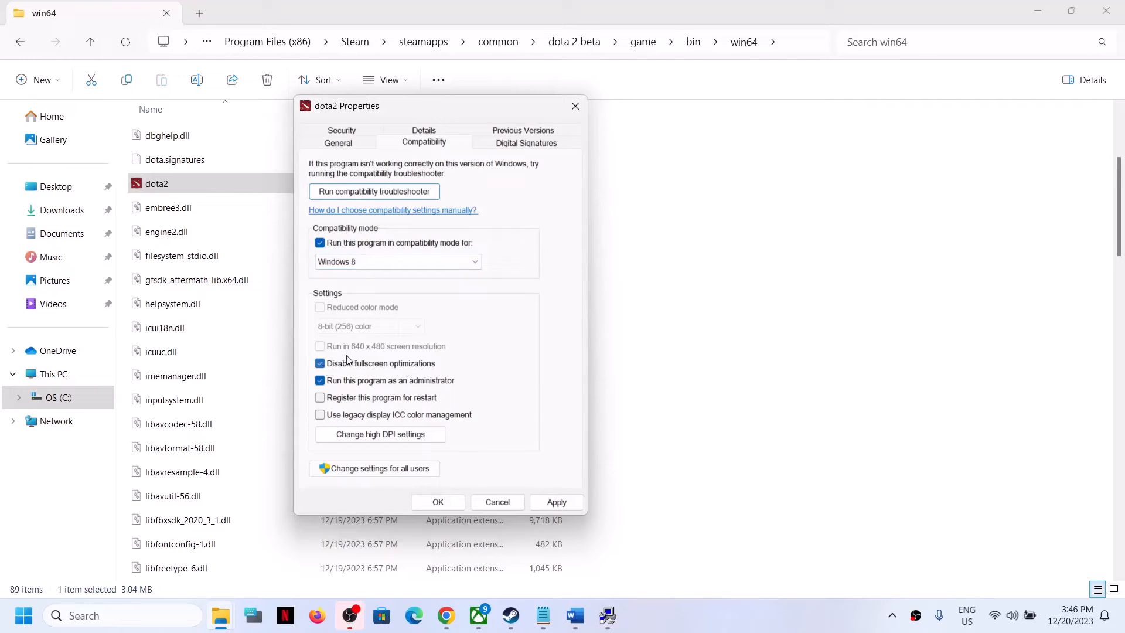
pyautogui.click(556, 502)
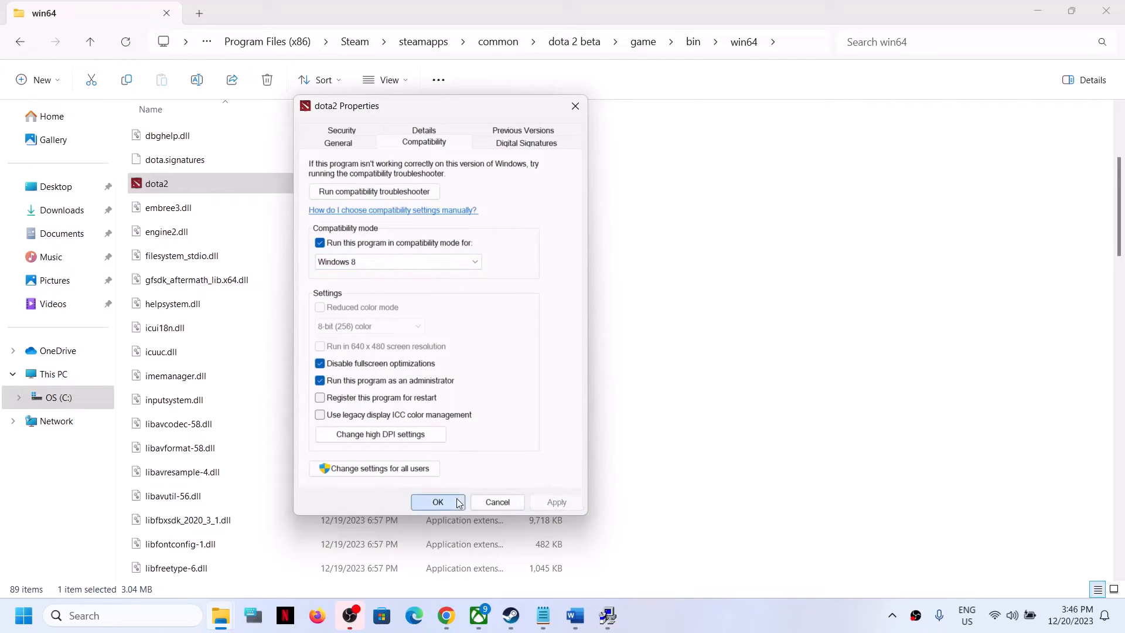
pyautogui.click(437, 502)
# Step: Change dota2's compatibility mode to Windows 7 and apply
pyautogui.rightClick(167, 187)
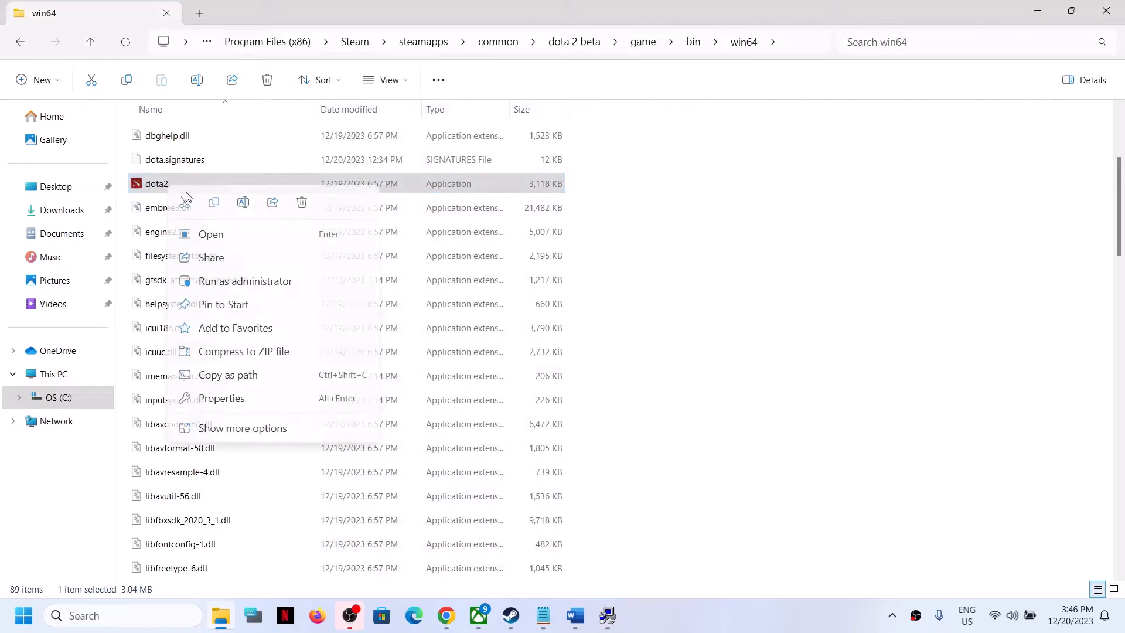
pyautogui.click(235, 397)
pyautogui.click(252, 204)
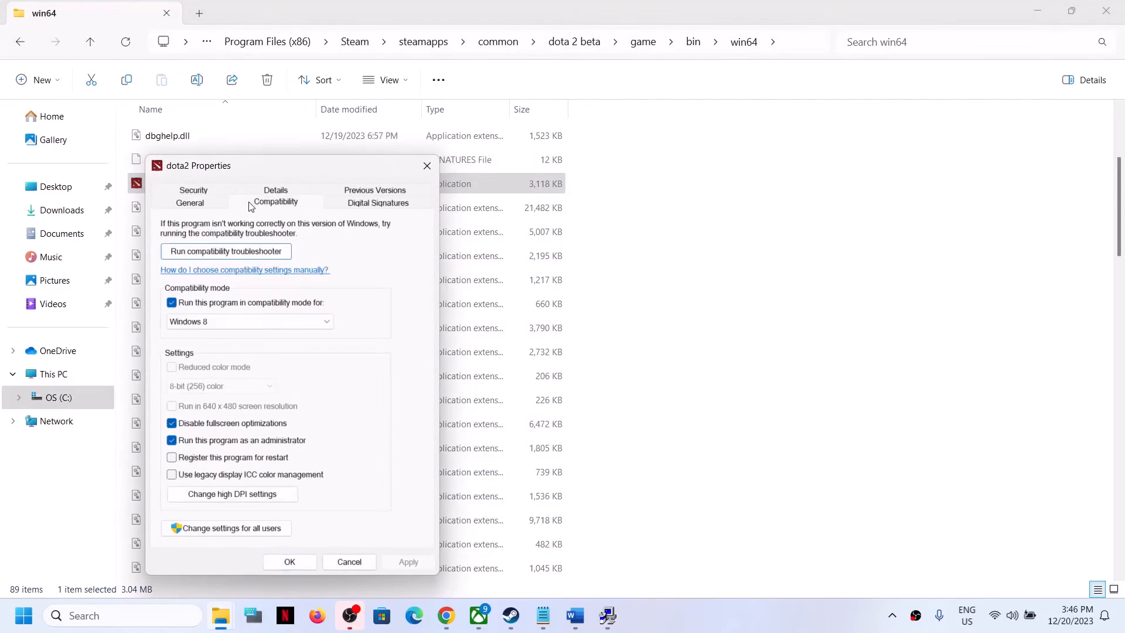
pyautogui.click(212, 324)
pyautogui.click(210, 353)
pyautogui.click(409, 561)
pyautogui.click(289, 563)
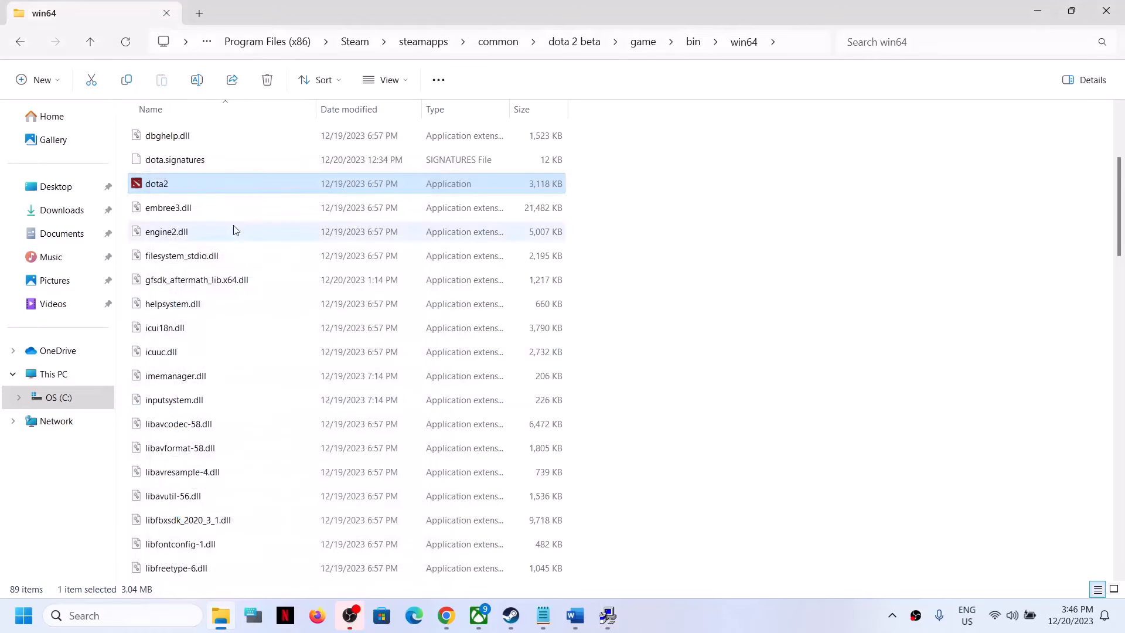
# Step: Clear dota2's compatibility mode, fullscreen optimization and administrator options in its properties, then apply and close
pyautogui.rightClick(178, 181)
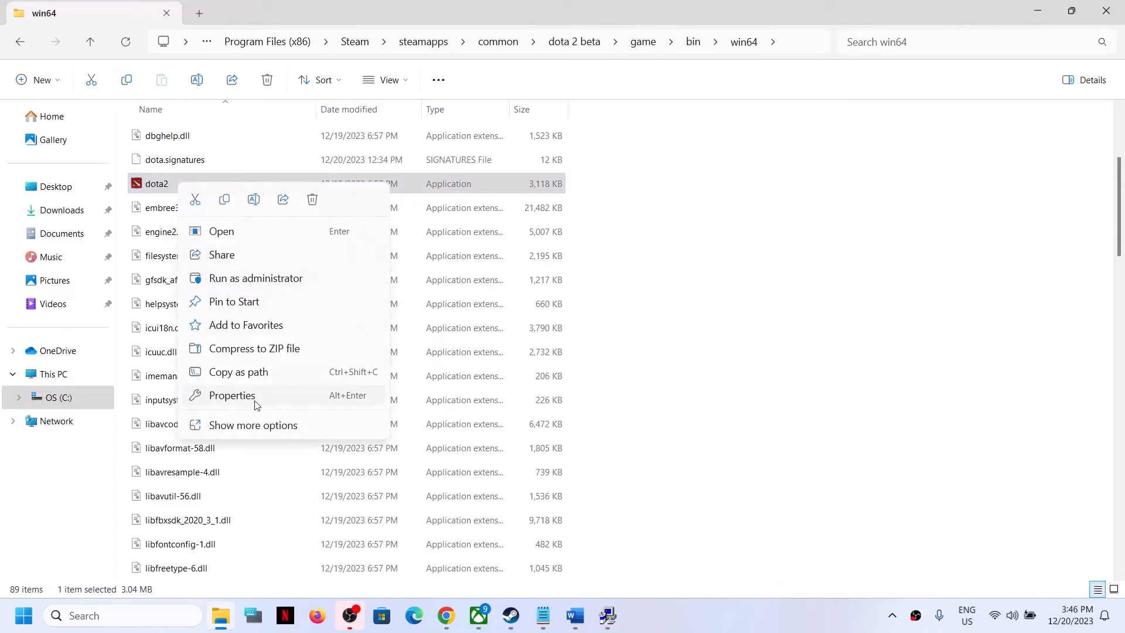
pyautogui.click(284, 396)
pyautogui.click(284, 199)
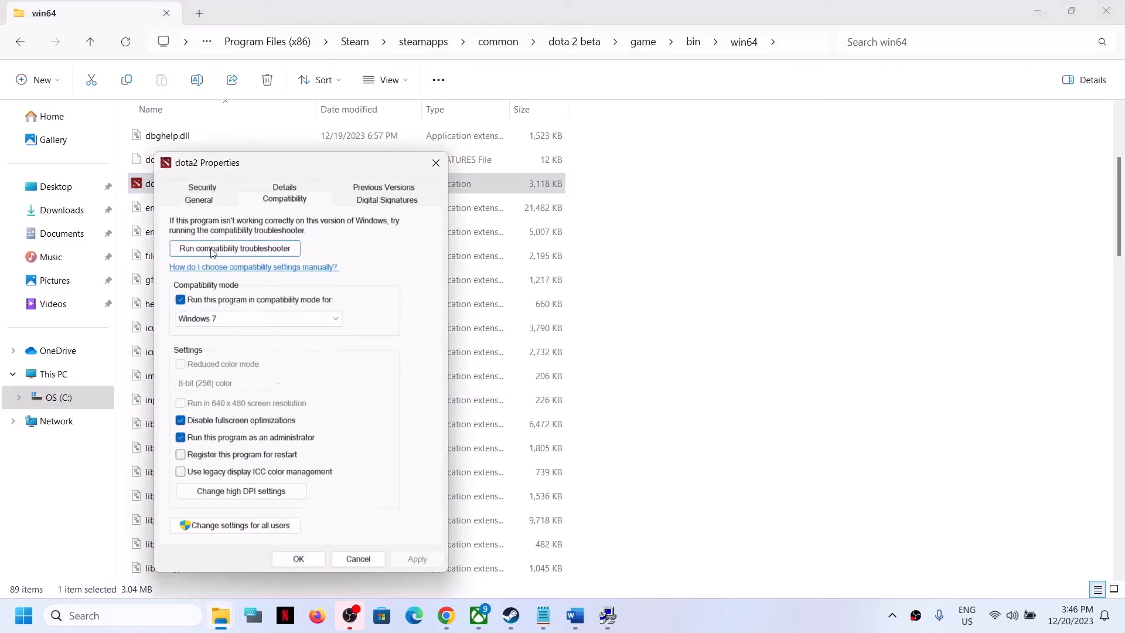
pyautogui.click(181, 300)
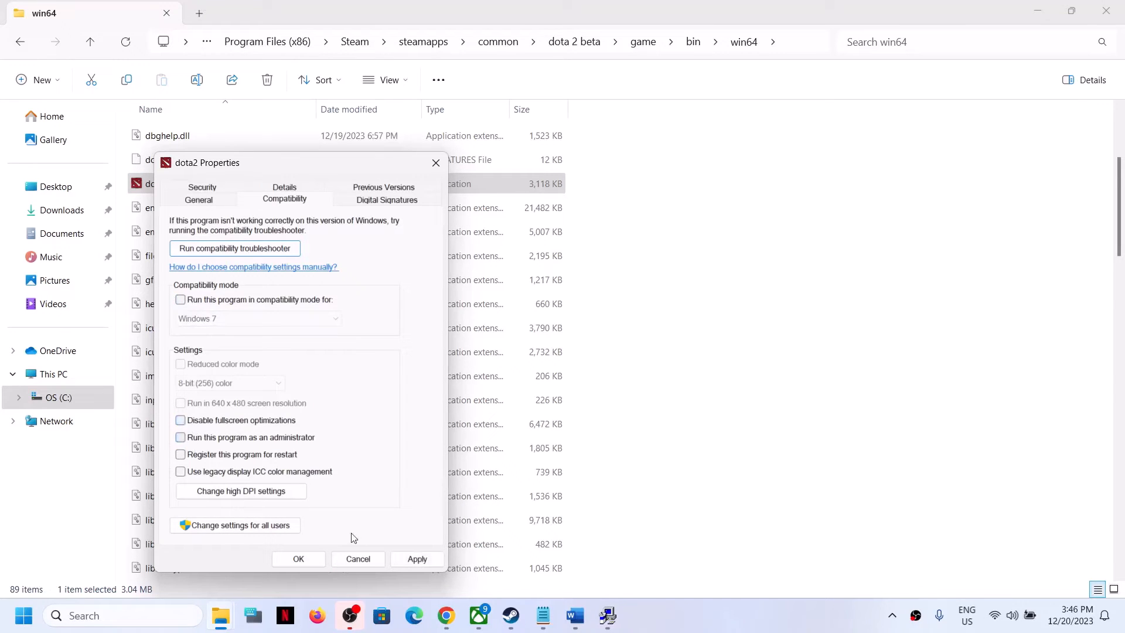
pyautogui.click(416, 559)
pyautogui.click(298, 558)
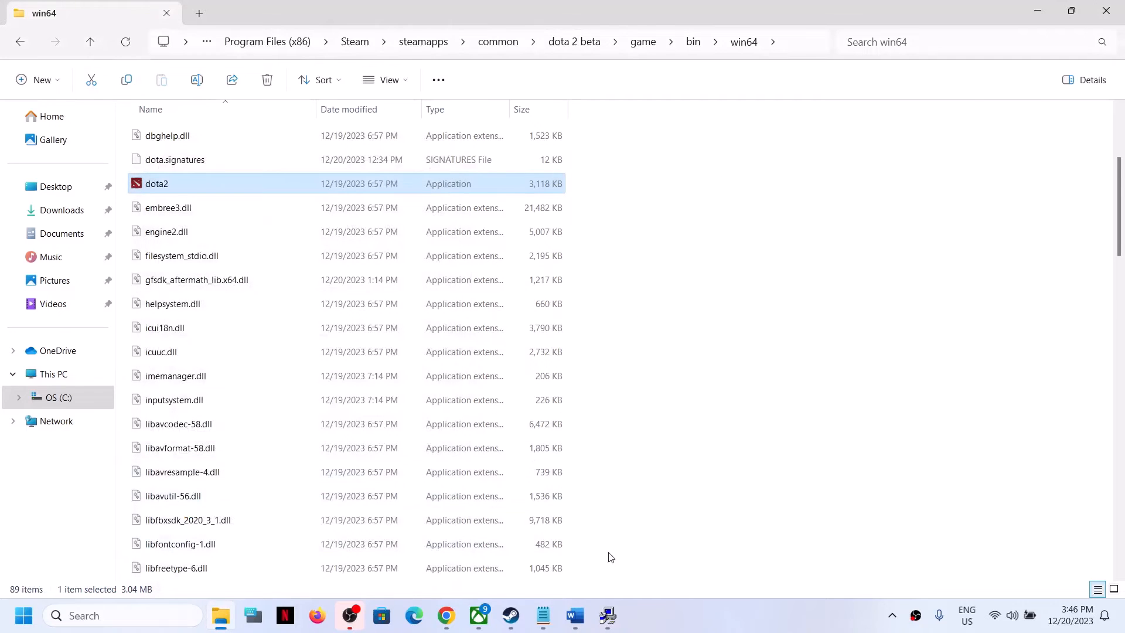
# Step: Review the Step 14 instructions about unplugging devices and disabling Steam Overlay in the document
pyautogui.click(575, 615)
pyautogui.scroll(-5, 296, 421)
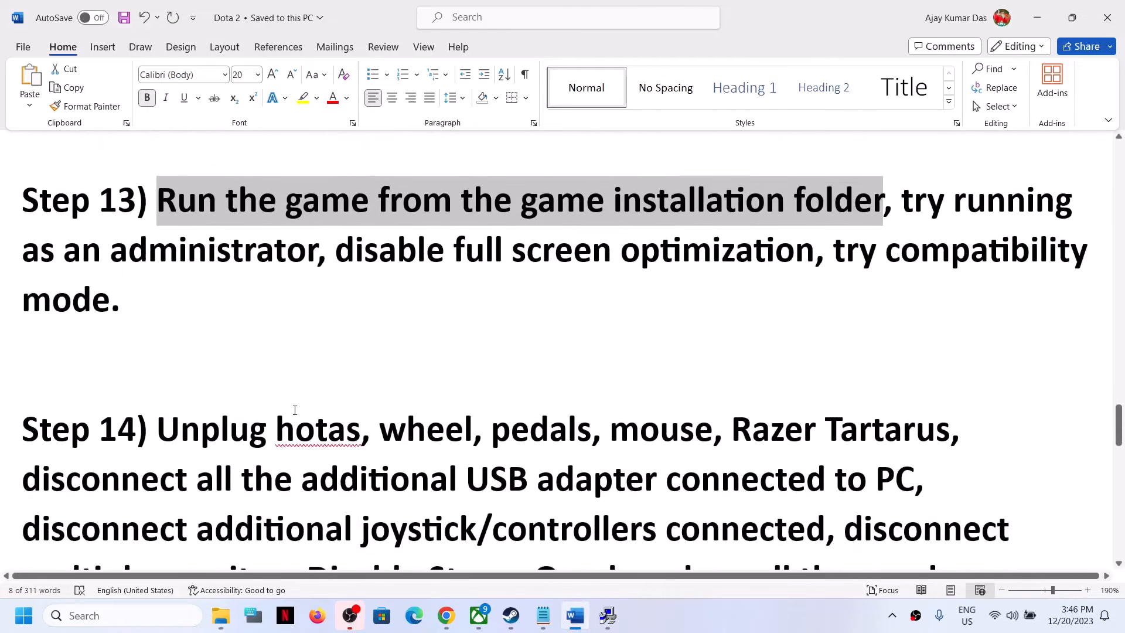
pyautogui.scroll(-2, 295, 420)
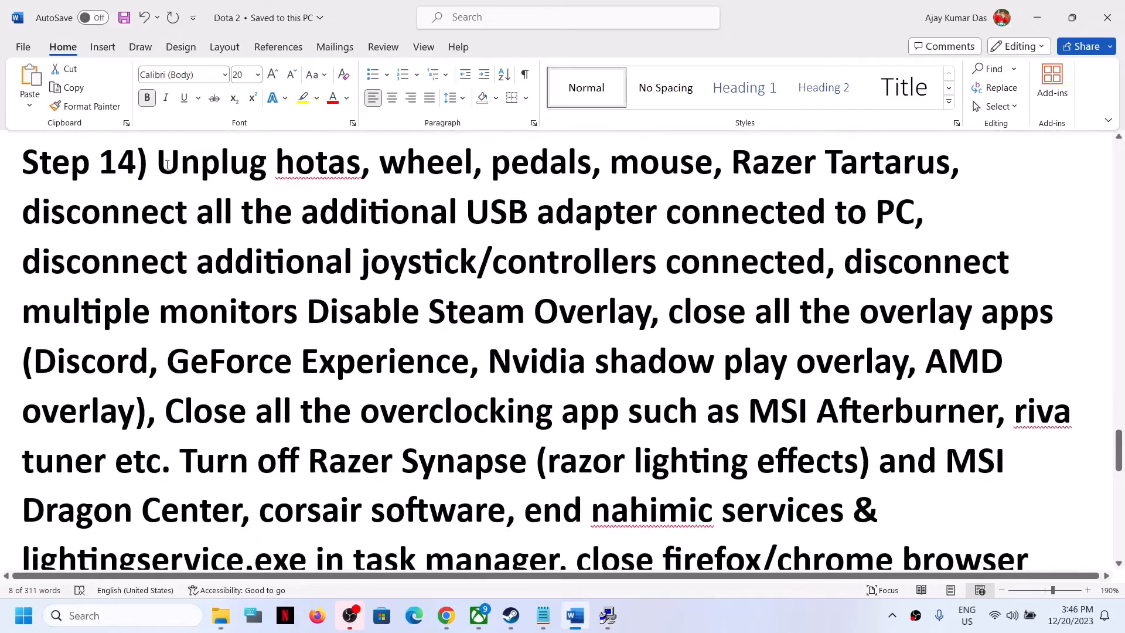
pyautogui.moveTo(158, 165); pyautogui.dragTo(773, 269)
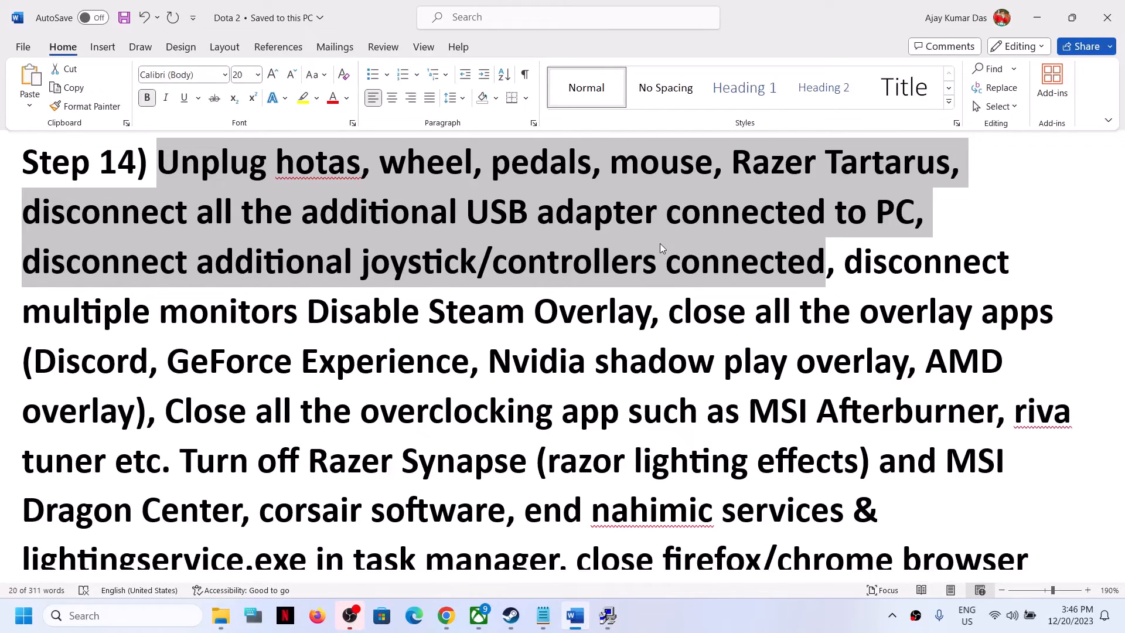
pyautogui.moveTo(166, 265); pyautogui.dragTo(736, 258)
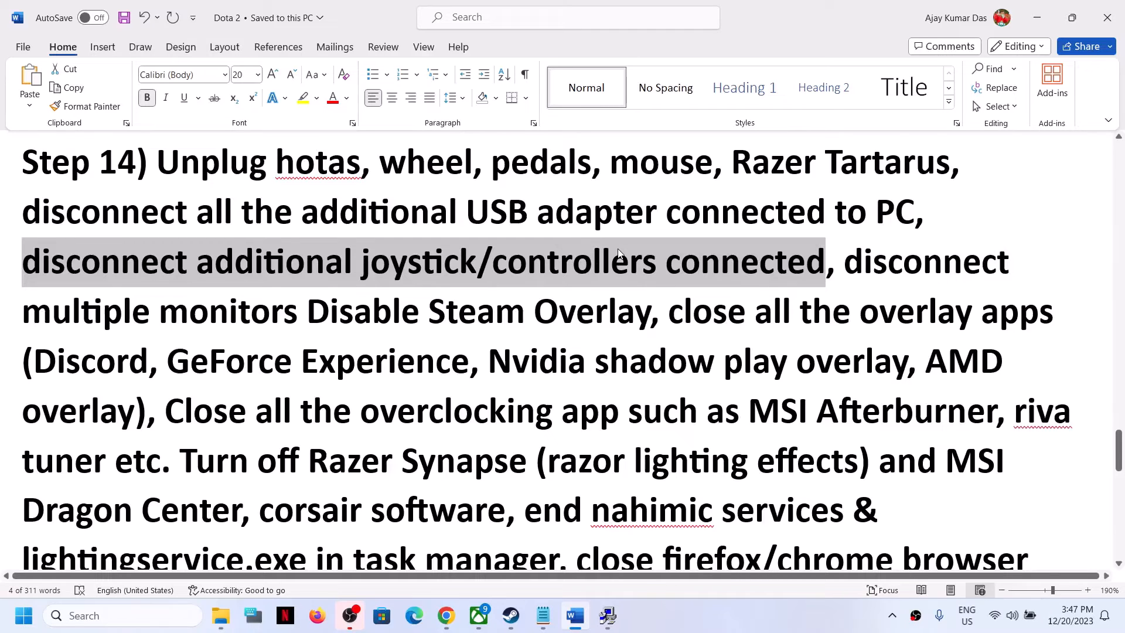
pyautogui.moveTo(859, 262); pyautogui.dragTo(649, 311)
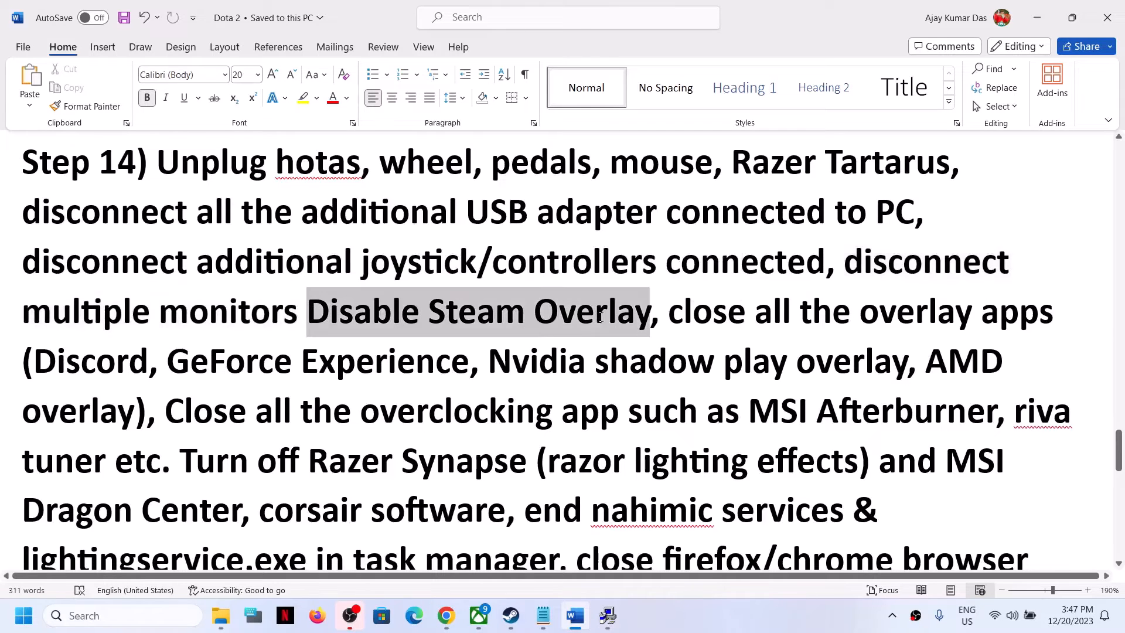
# Step: Turn off the Steam Overlay in Dota 2's properties and close the dialog
pyautogui.click(526, 615)
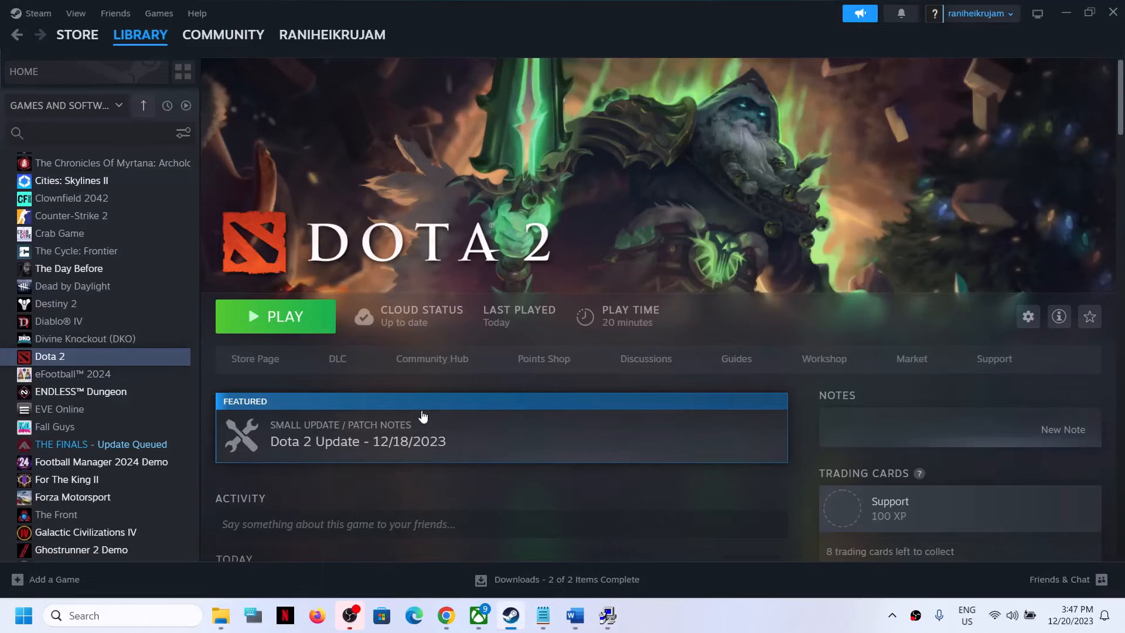
pyautogui.rightClick(110, 360)
pyautogui.click(174, 478)
pyautogui.click(828, 157)
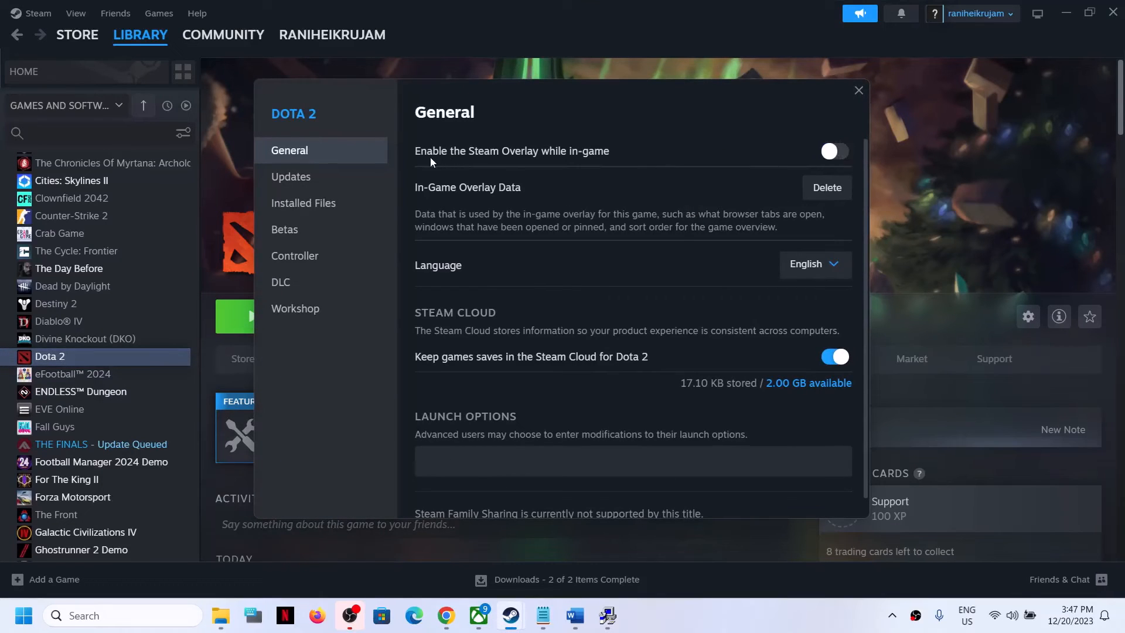
pyautogui.click(858, 91)
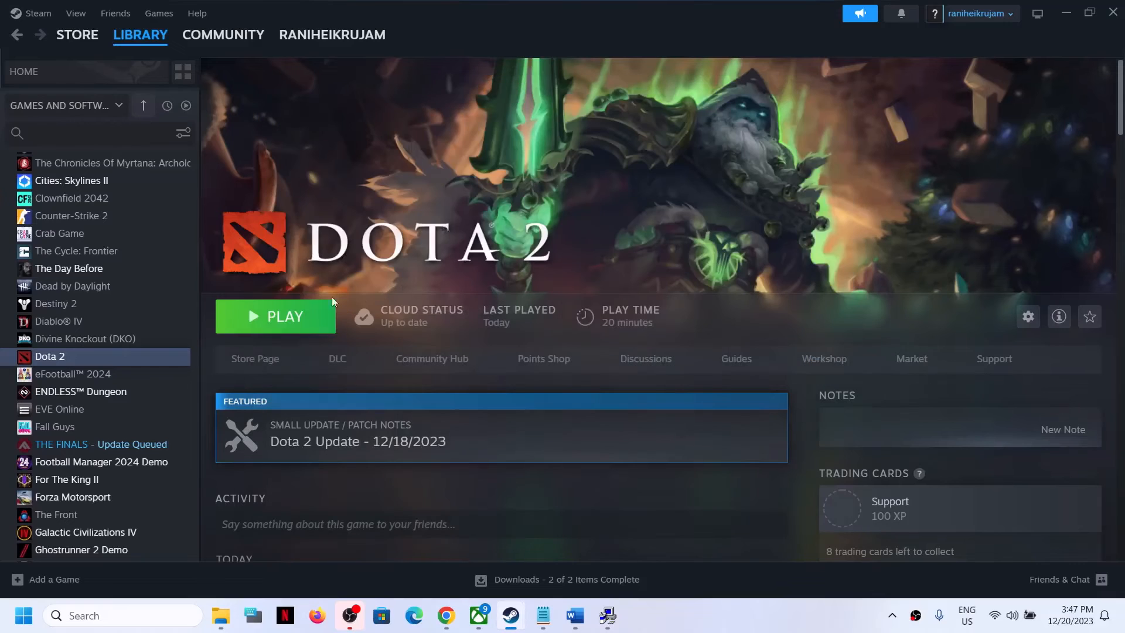
# Step: Read through the overlay, overclocking and lighting app instructions in the document
pyautogui.click(590, 623)
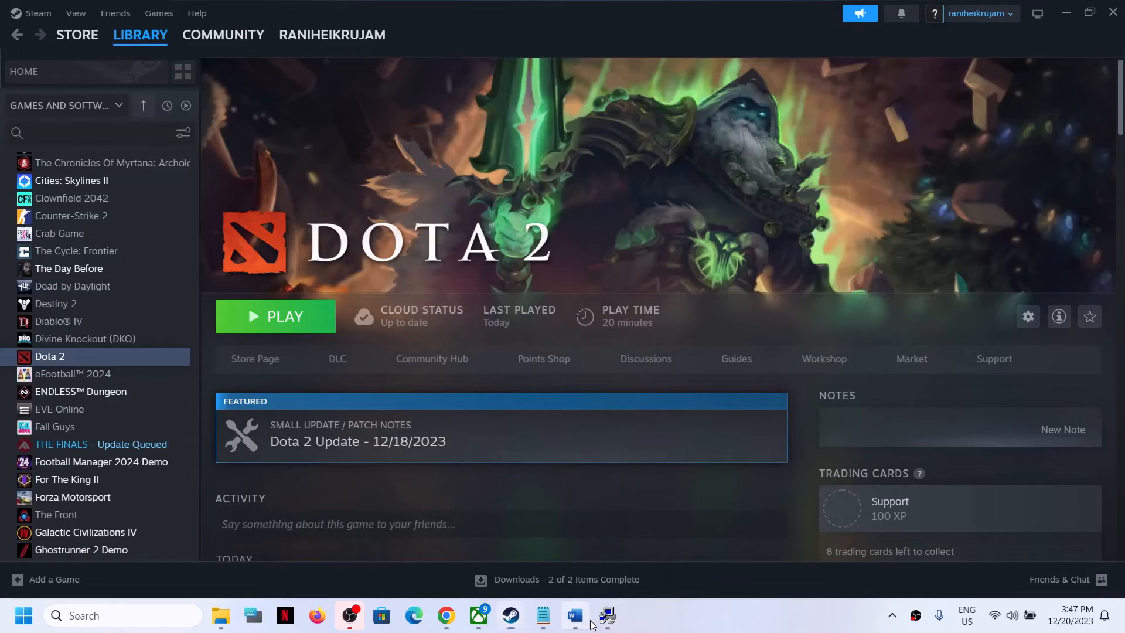
pyautogui.moveTo(667, 311); pyautogui.dragTo(294, 360)
pyautogui.moveTo(431, 359); pyautogui.dragTo(463, 361)
pyautogui.click(582, 360)
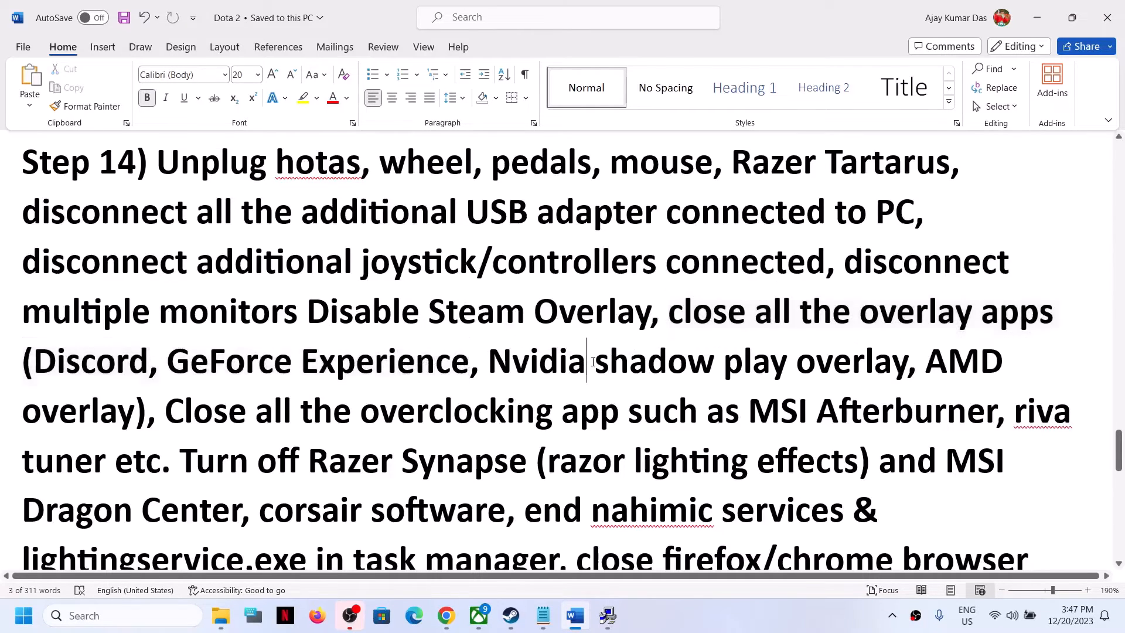
pyautogui.moveTo(668, 311); pyautogui.dragTo(163, 463)
pyautogui.click(172, 412)
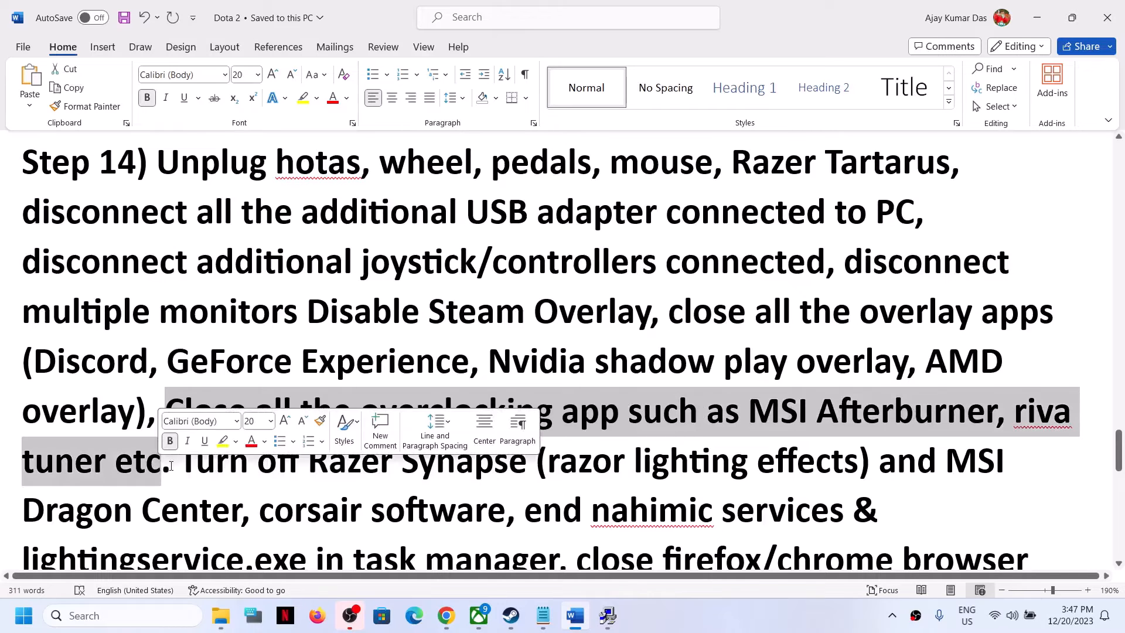
pyautogui.click(213, 469)
pyautogui.moveTo(166, 413); pyautogui.dragTo(180, 473)
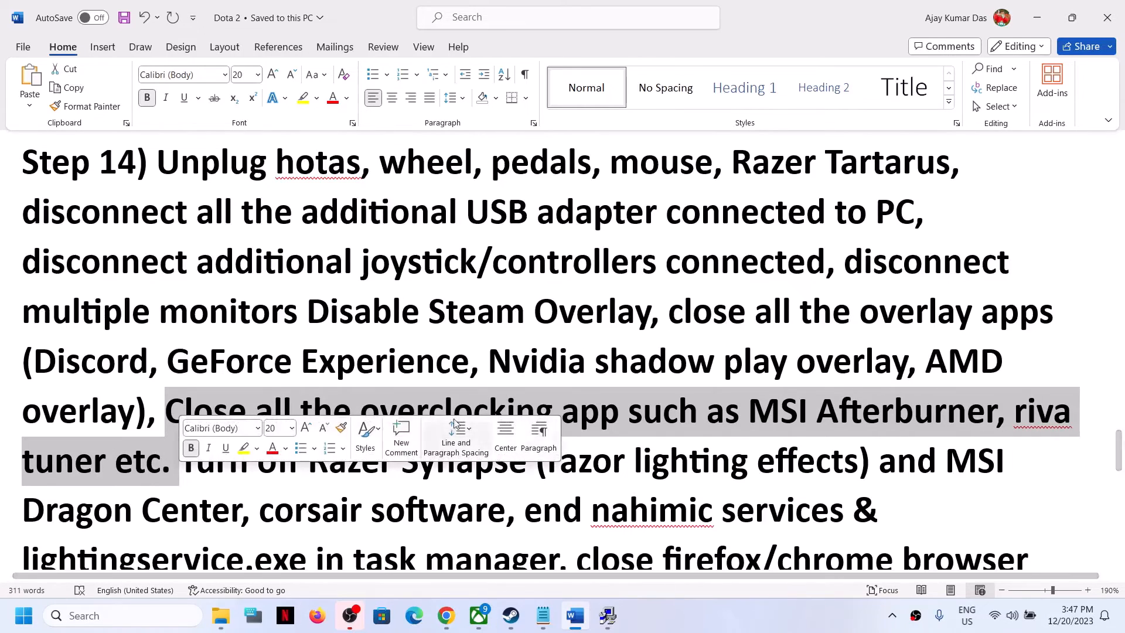
pyautogui.click(334, 412)
pyautogui.moveTo(364, 413); pyautogui.dragTo(535, 412)
pyautogui.moveTo(220, 460); pyautogui.dragTo(550, 511)
pyautogui.scroll(-2, 498, 410)
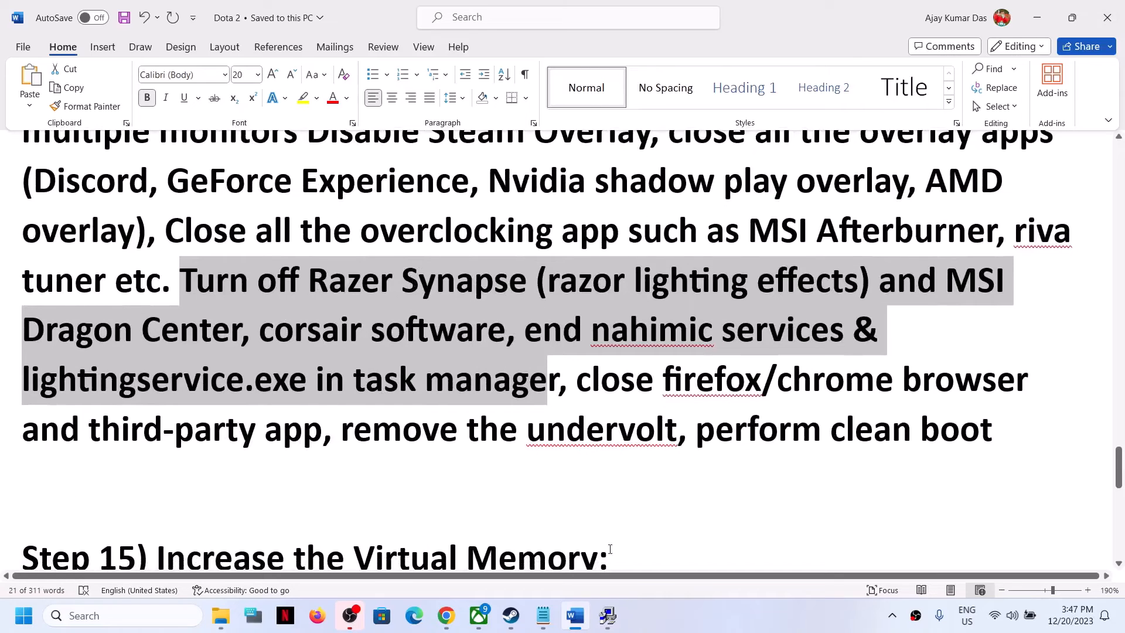
# Step: Read the undervolt and clean boot instructions at the end of Step 14
pyautogui.click(510, 615)
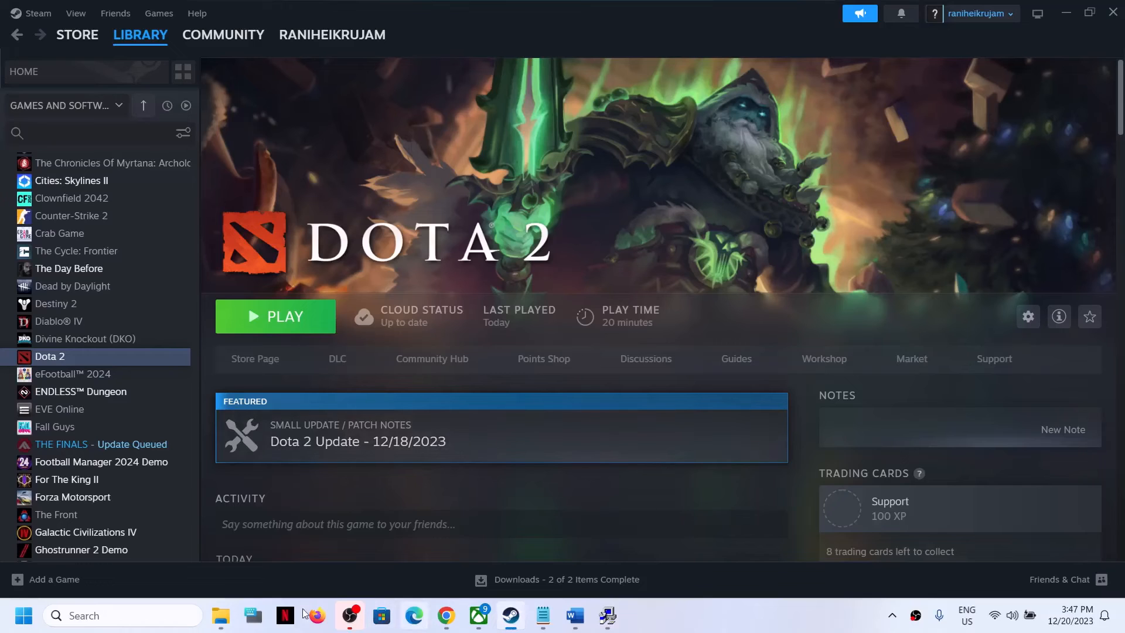
pyautogui.click(571, 618)
pyautogui.moveTo(665, 376); pyautogui.dragTo(611, 422)
pyautogui.click(412, 482)
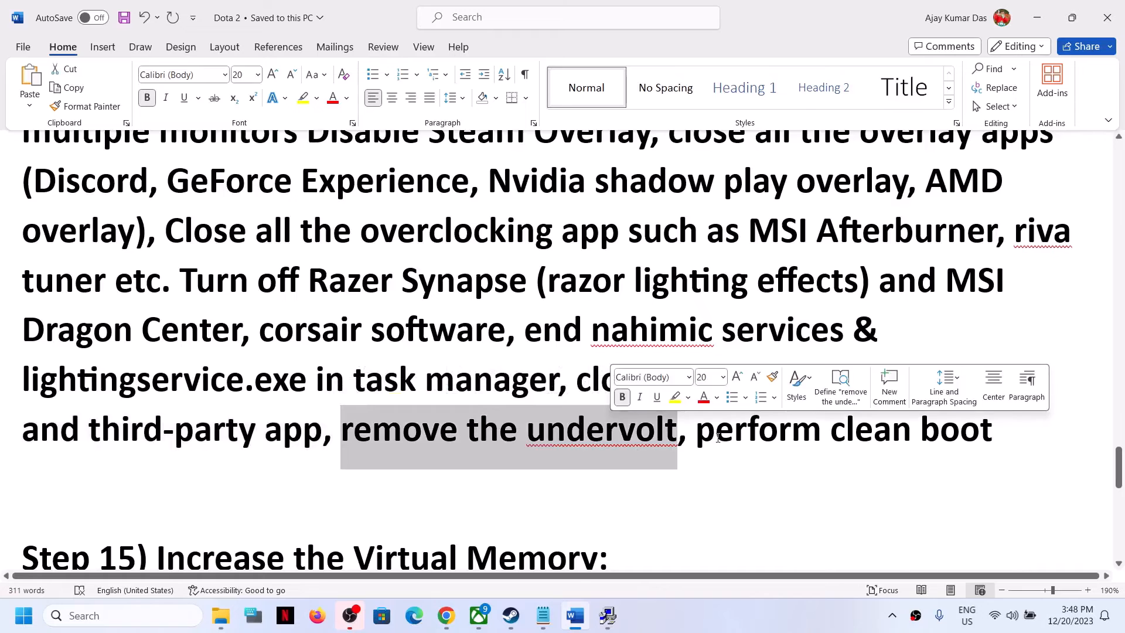
pyautogui.moveTo(695, 428); pyautogui.dragTo(1049, 410)
# Step: Open System Configuration's services list with all Microsoft services hidden, then close it
pyautogui.click(138, 615)
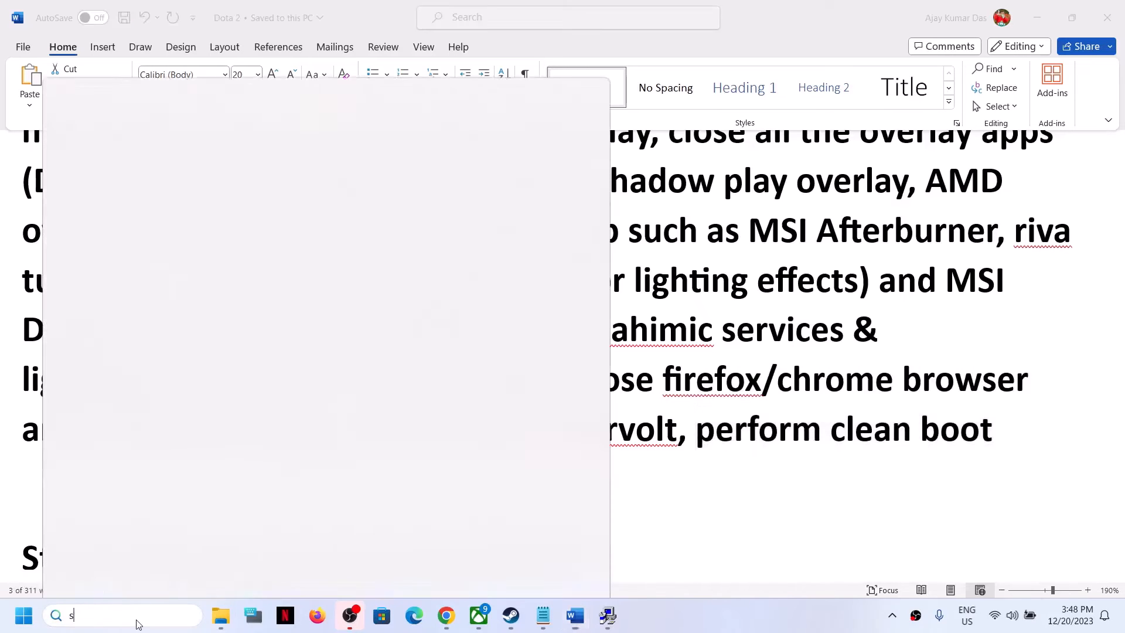
pyautogui.write('system')
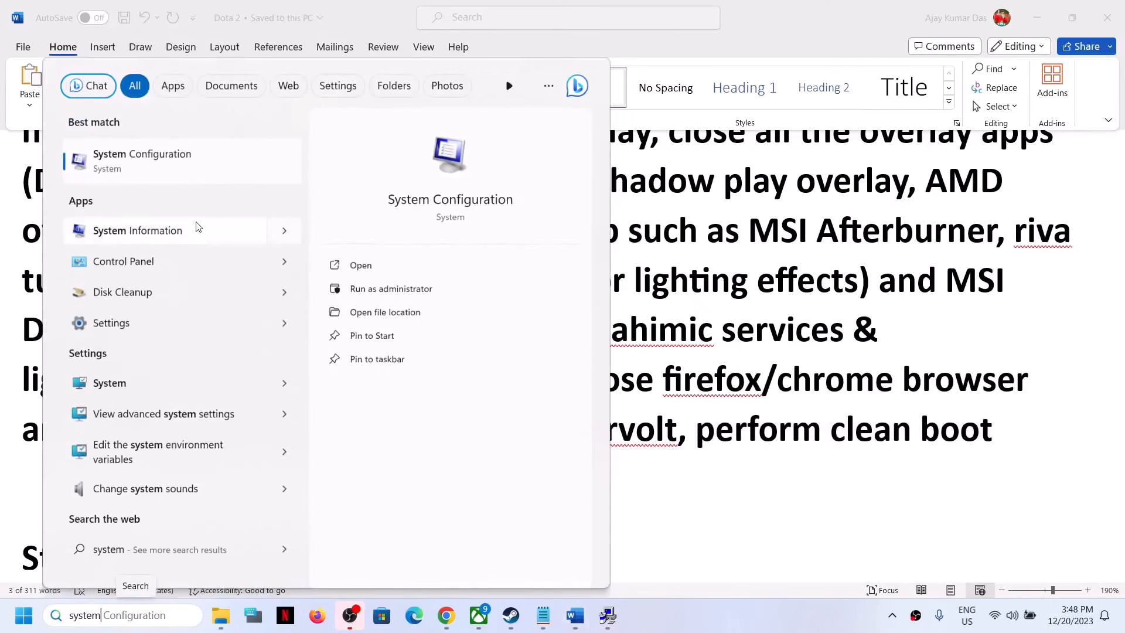
pyautogui.click(163, 154)
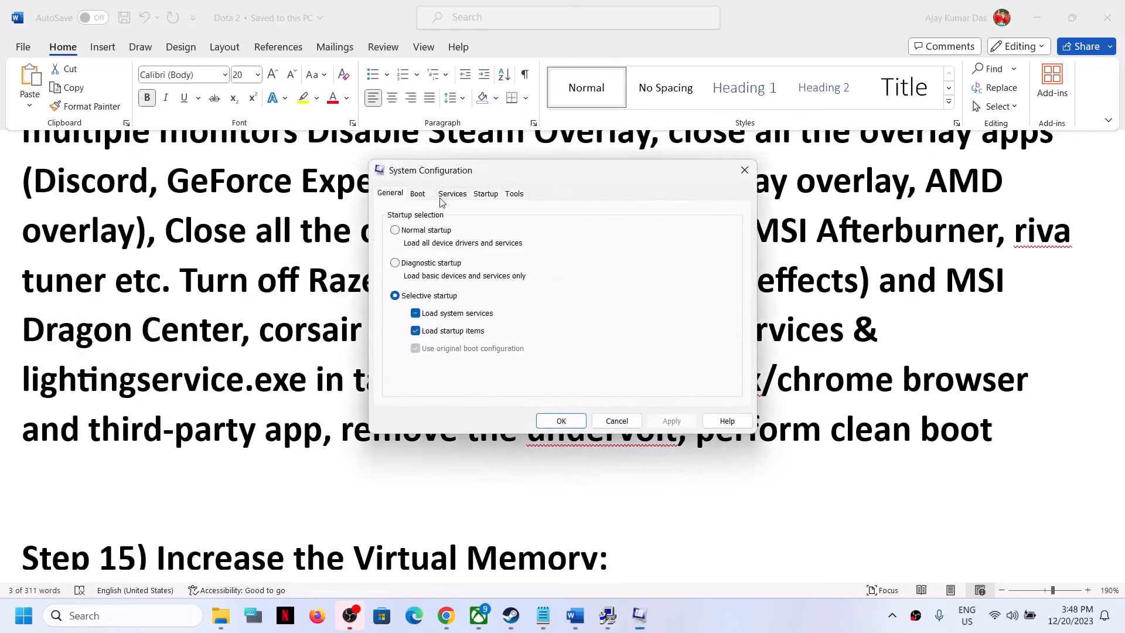
pyautogui.click(452, 193)
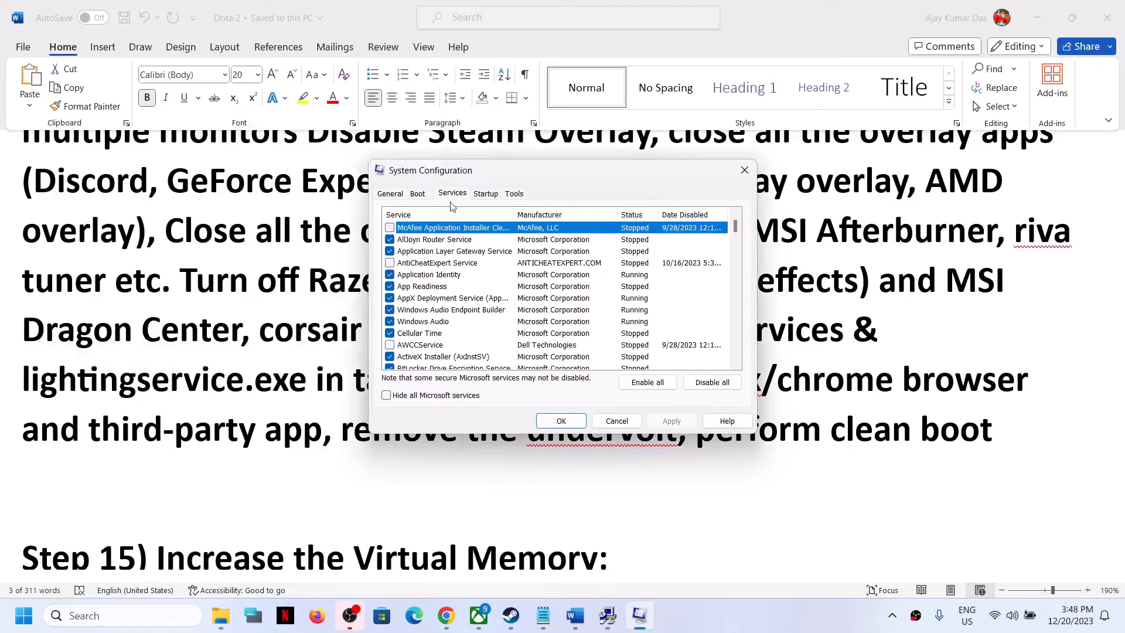
pyautogui.click(387, 395)
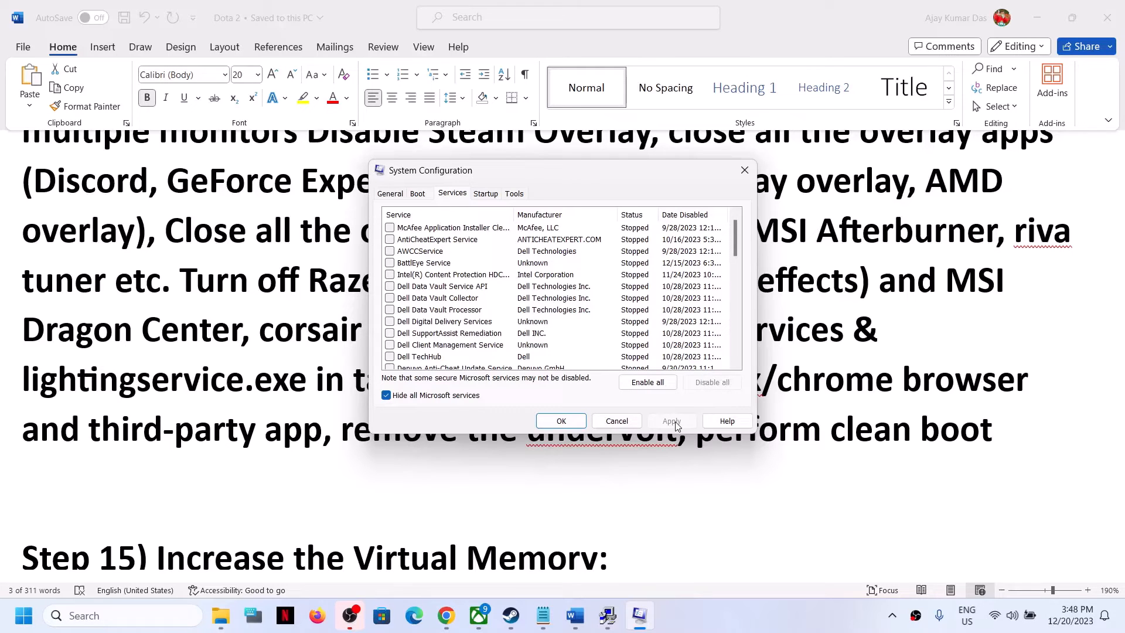
pyautogui.click(586, 423)
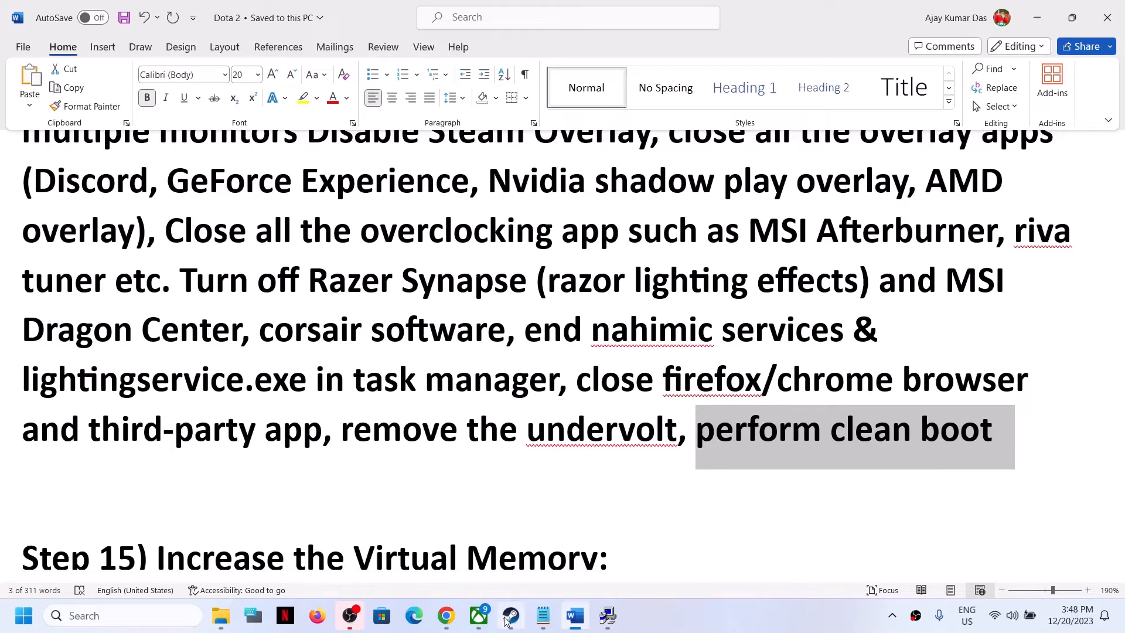
# Step: Copy the line "View Advanced system settings" from the document
pyautogui.click(575, 623)
pyautogui.click(575, 615)
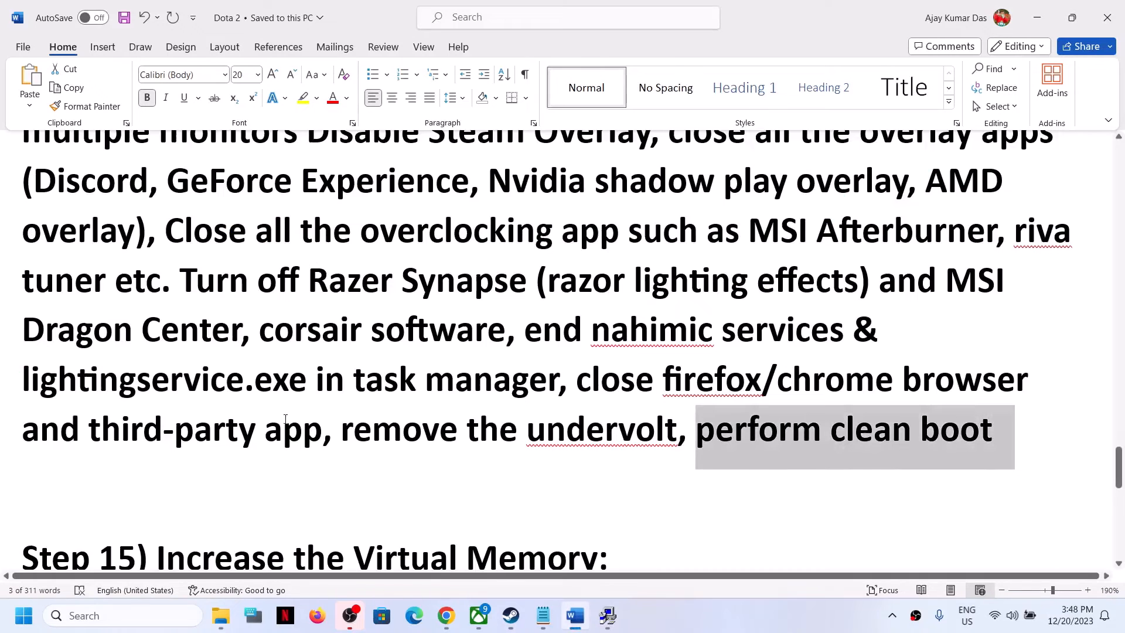
pyautogui.scroll(-1, 439, 472)
pyautogui.moveTo(294, 492); pyautogui.dragTo(702, 521)
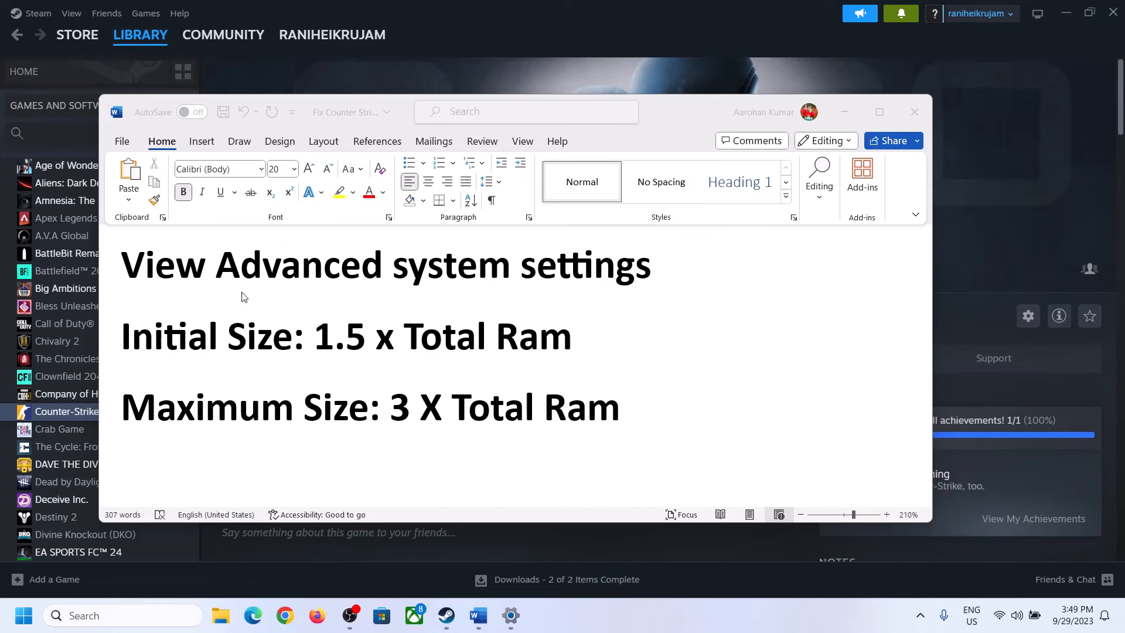
pyautogui.click(159, 272)
pyautogui.moveTo(133, 270); pyautogui.dragTo(615, 284)
pyautogui.hotkey('ctrl', 'c')
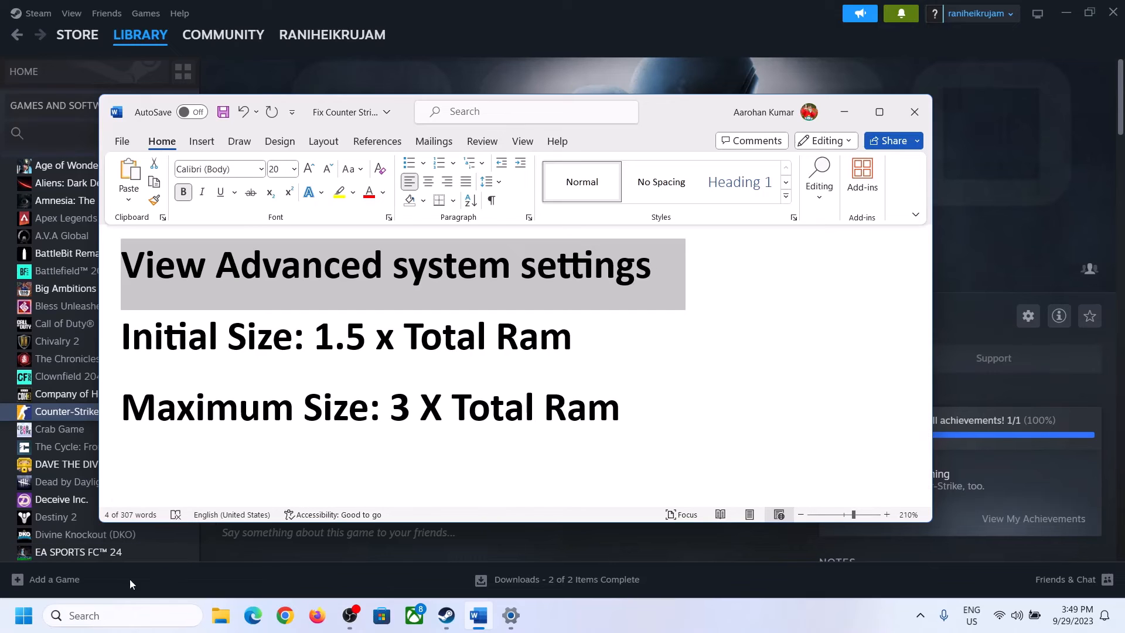
# Step: Search Windows for the pasted "Advanced system settings" text and open View advanced system settings
pyautogui.click(132, 615)
pyautogui.hotkey('ctrl', 'v')
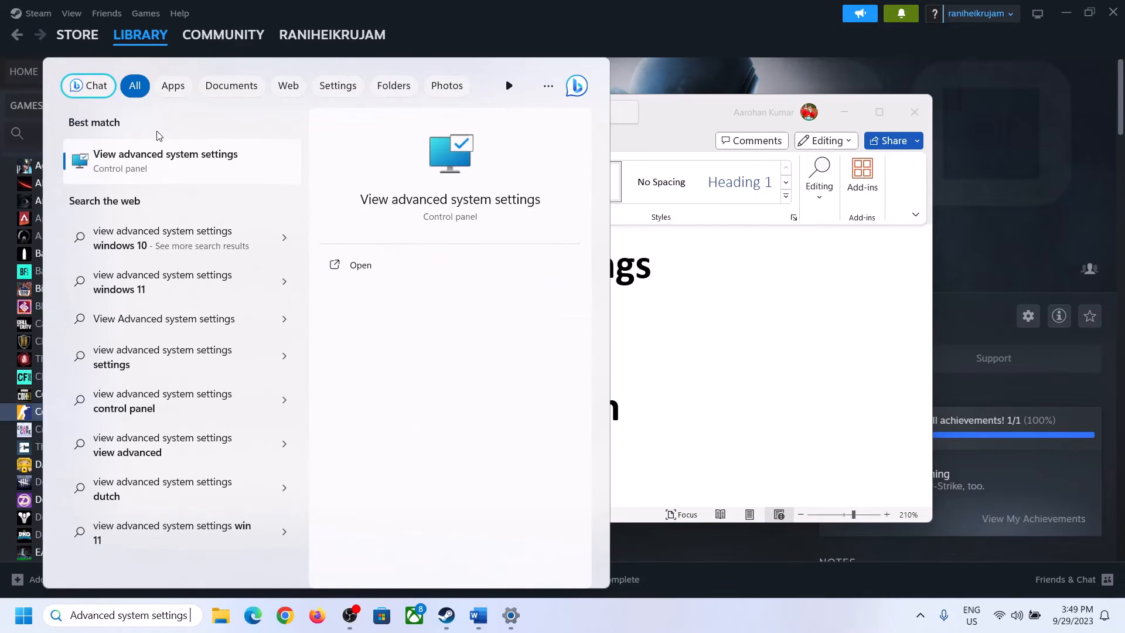
pyautogui.click(157, 170)
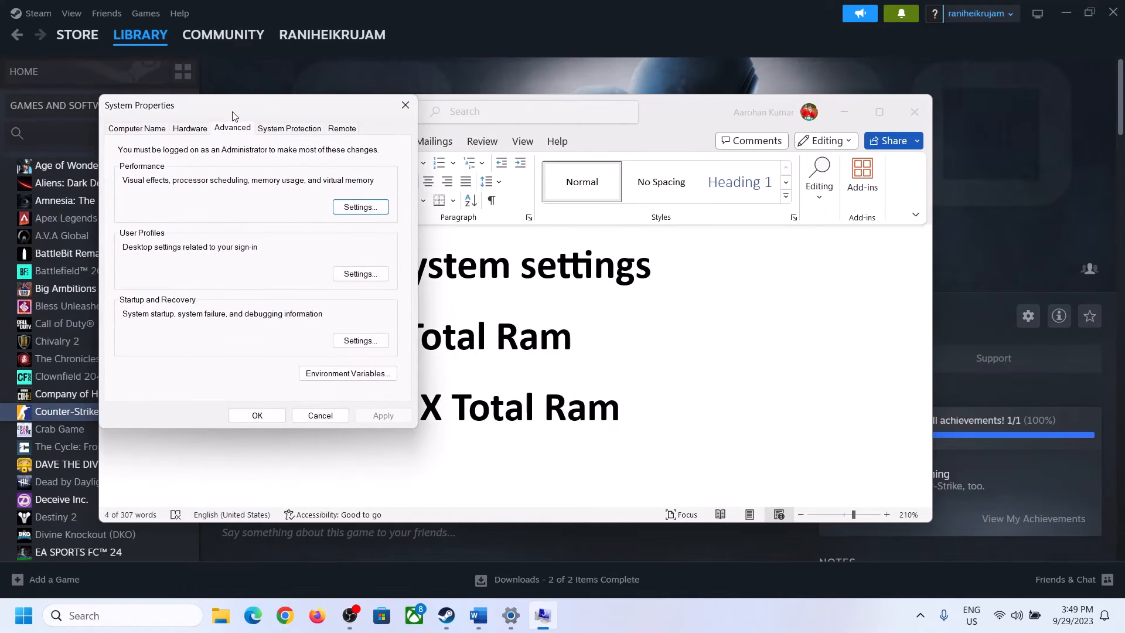
# Step: Open Virtual Memory settings, turn off automatic paging file management and choose Custom size for drive C:
pyautogui.moveTo(233, 116); pyautogui.dragTo(501, 204)
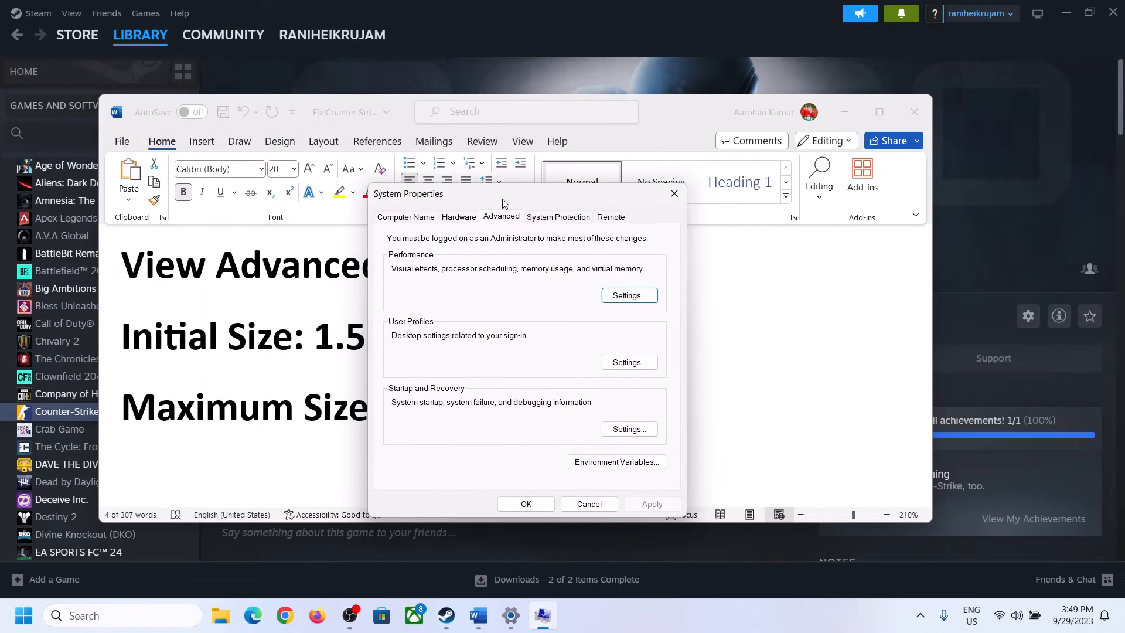
pyautogui.click(629, 296)
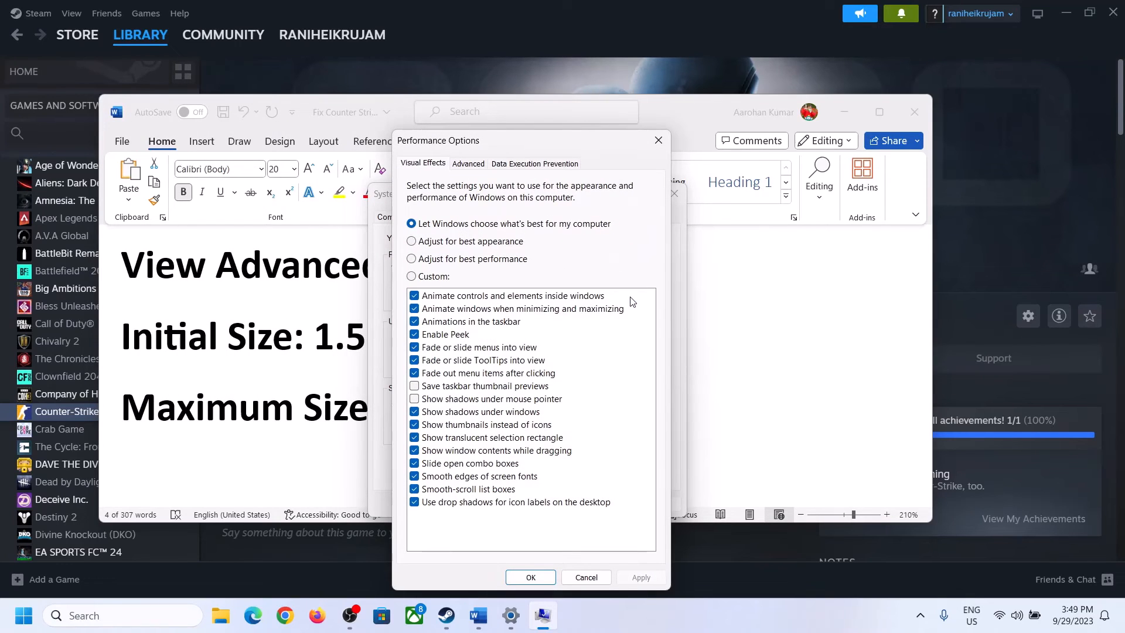
pyautogui.click(472, 165)
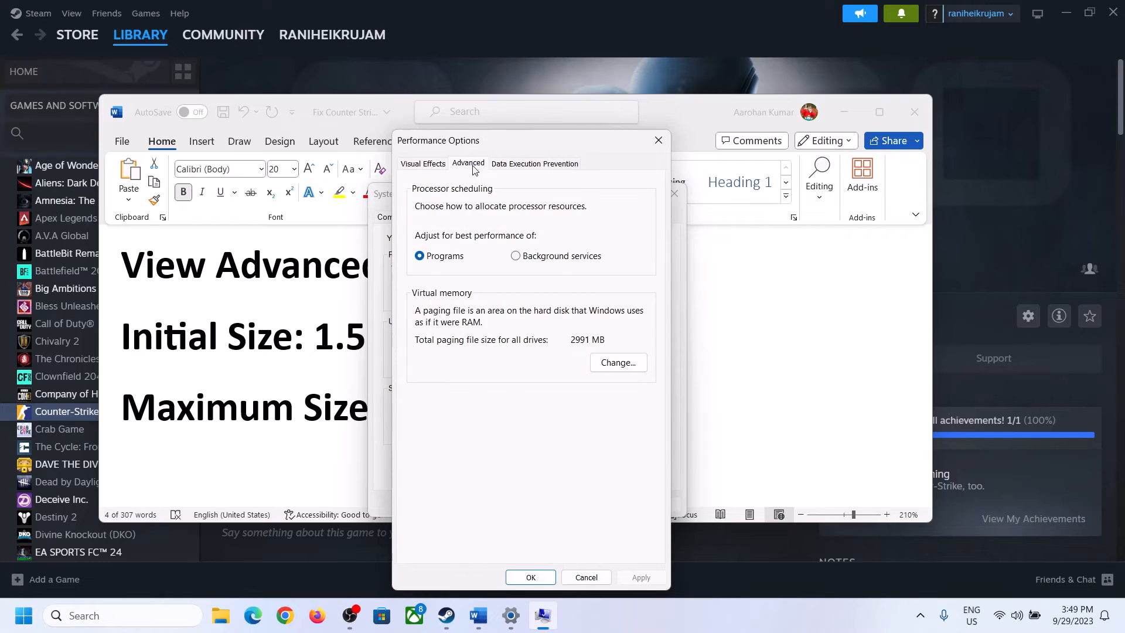
pyautogui.click(620, 363)
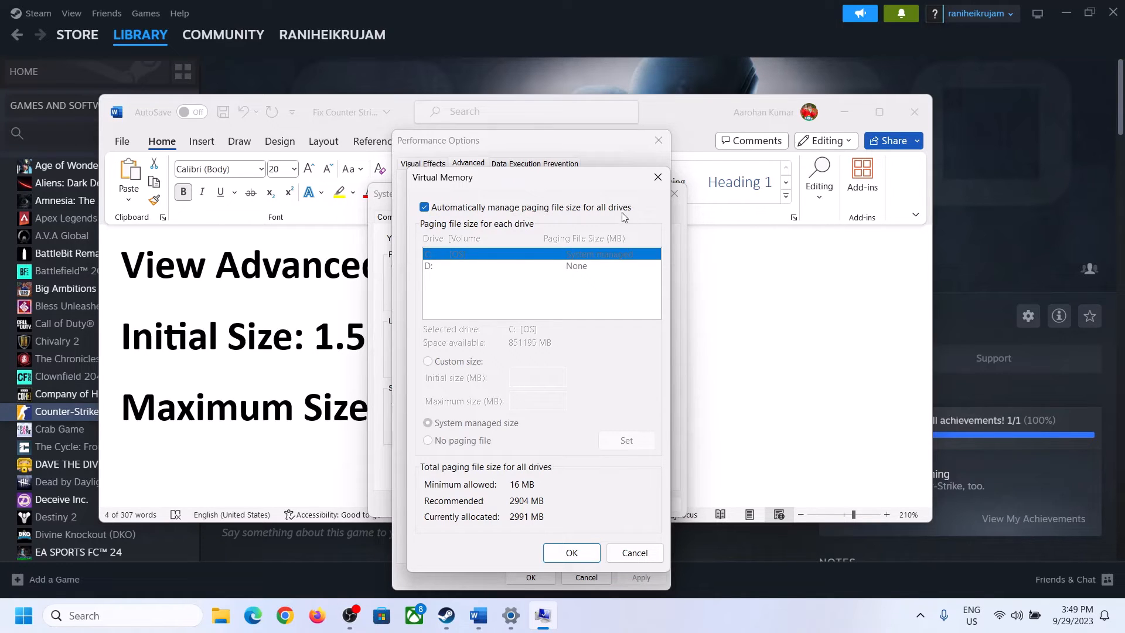
pyautogui.click(424, 207)
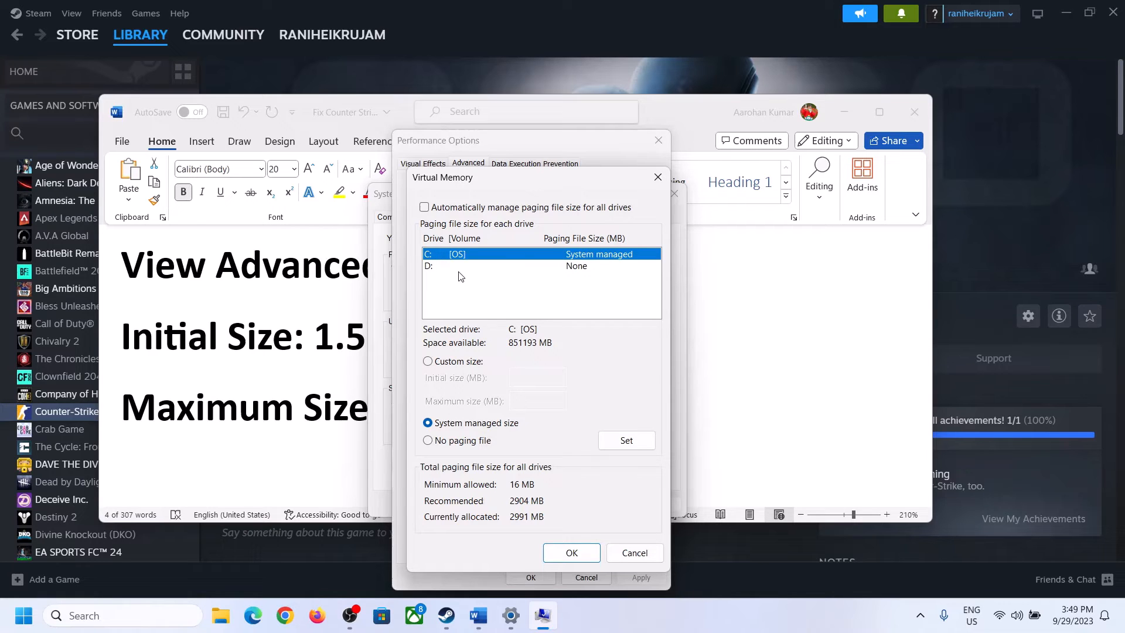
pyautogui.click(428, 362)
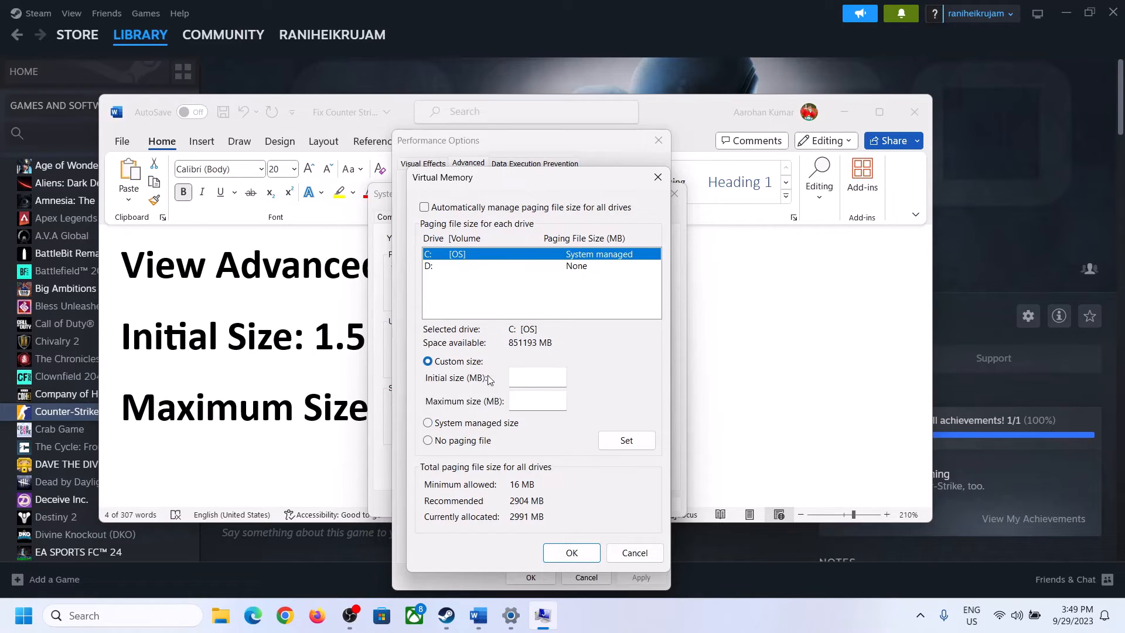
# Step: Review the initial size formula in the document and check the installed RAM on System's About page
pyautogui.click(304, 350)
pyautogui.moveTo(314, 349); pyautogui.dragTo(521, 350)
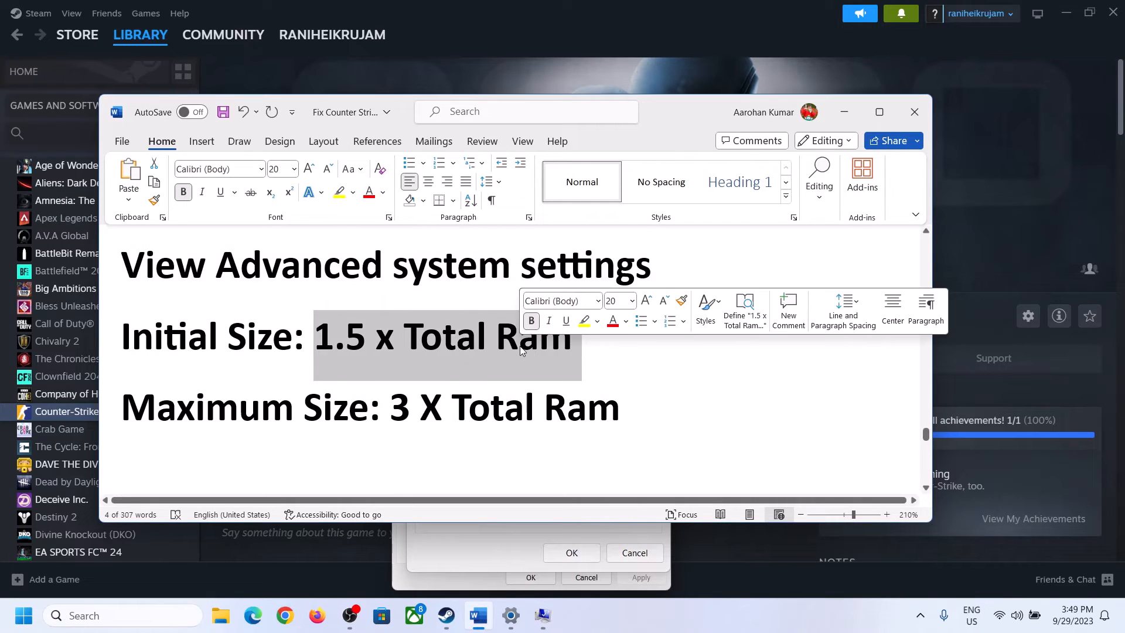
pyautogui.click(512, 616)
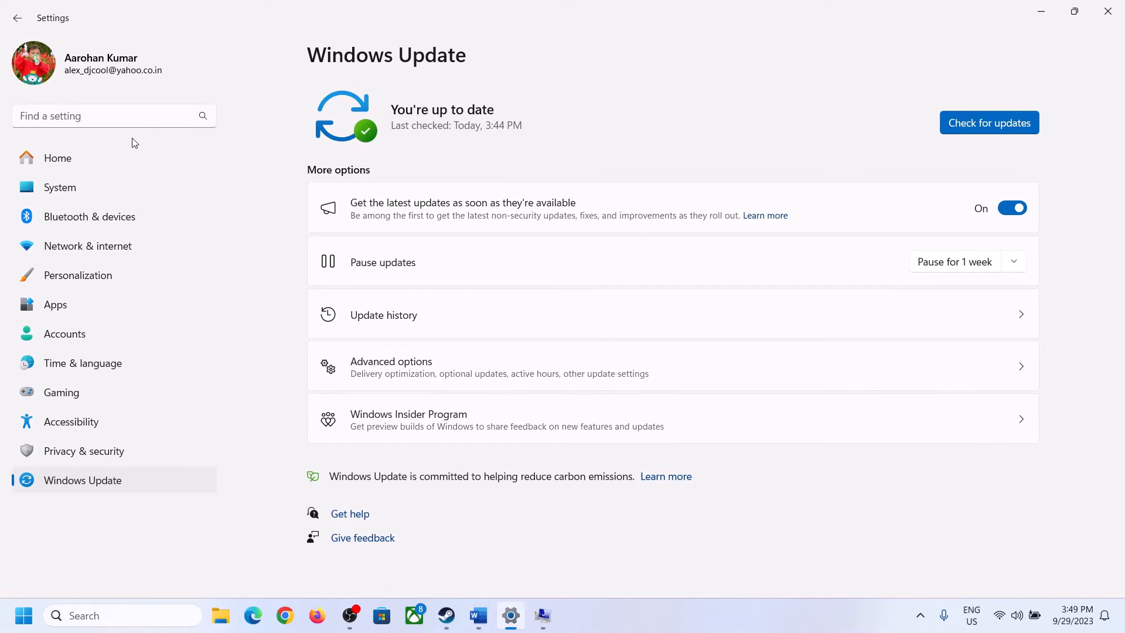
pyautogui.click(49, 193)
pyautogui.scroll(-10, 381, 469)
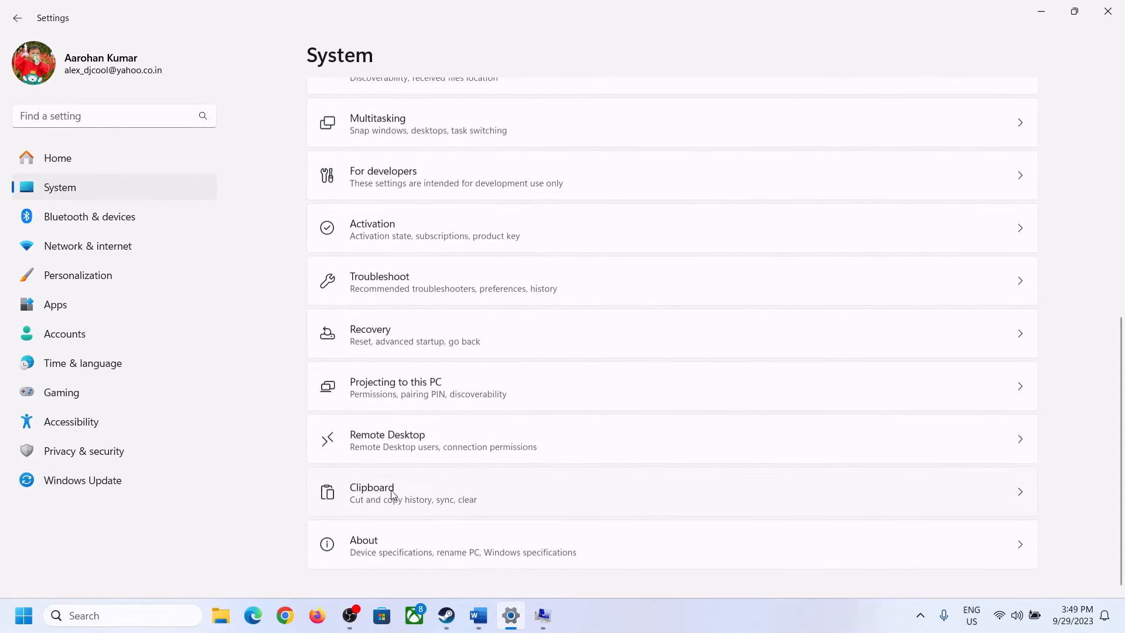
pyautogui.click(371, 557)
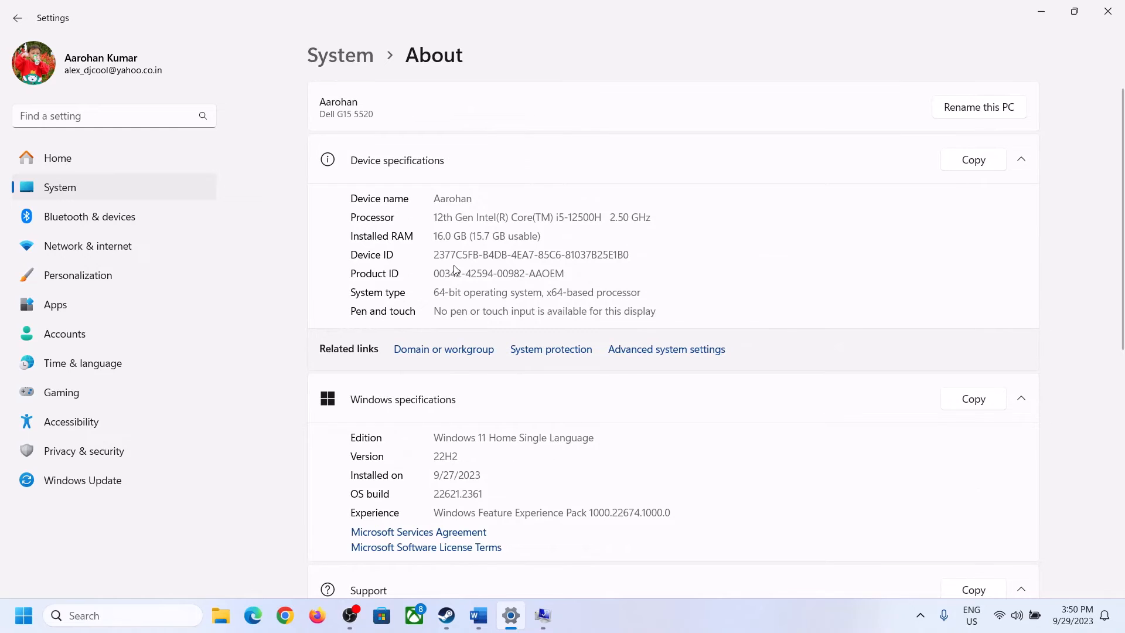
pyautogui.moveTo(442, 235); pyautogui.dragTo(428, 237)
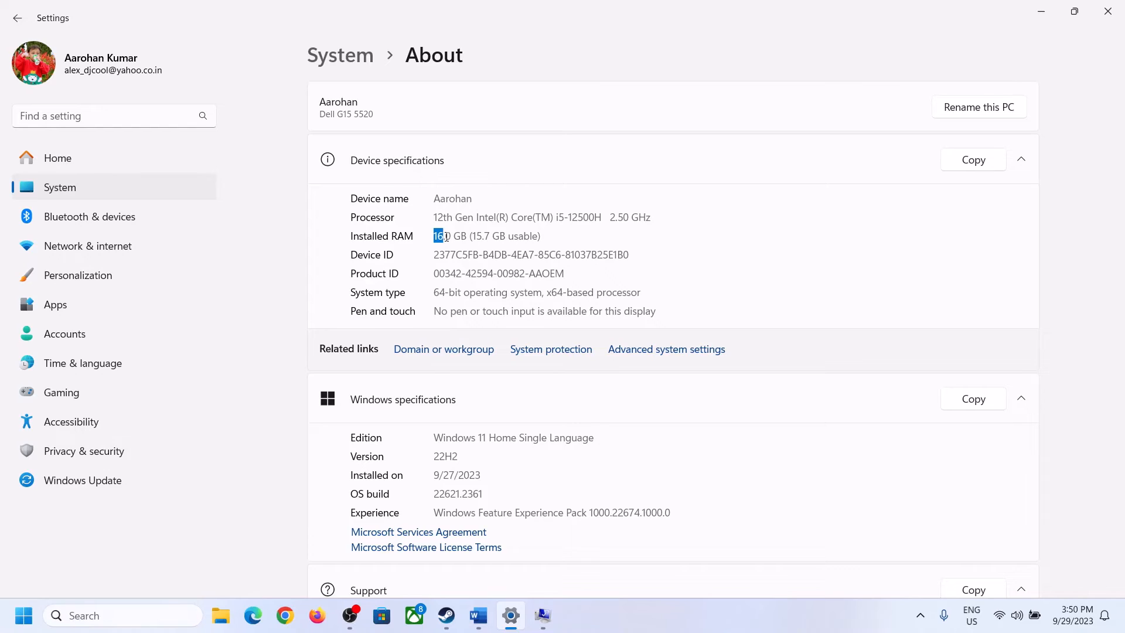
pyautogui.click(453, 238)
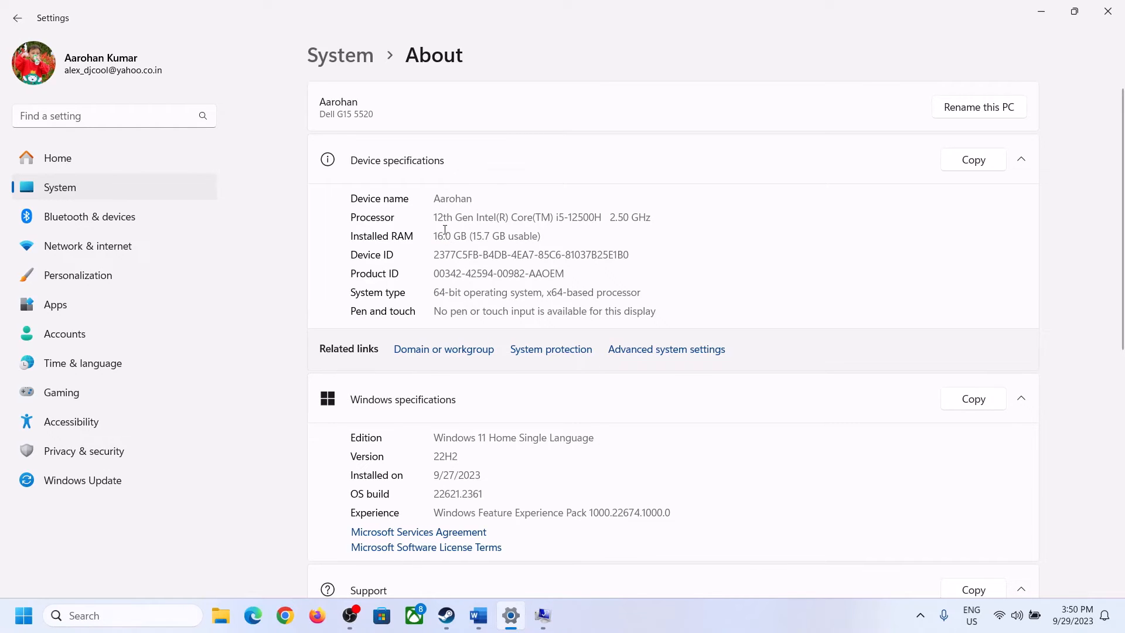
pyautogui.moveTo(445, 229); pyautogui.dragTo(428, 229)
# Step: Open Calculator by running calc
pyautogui.click(544, 620)
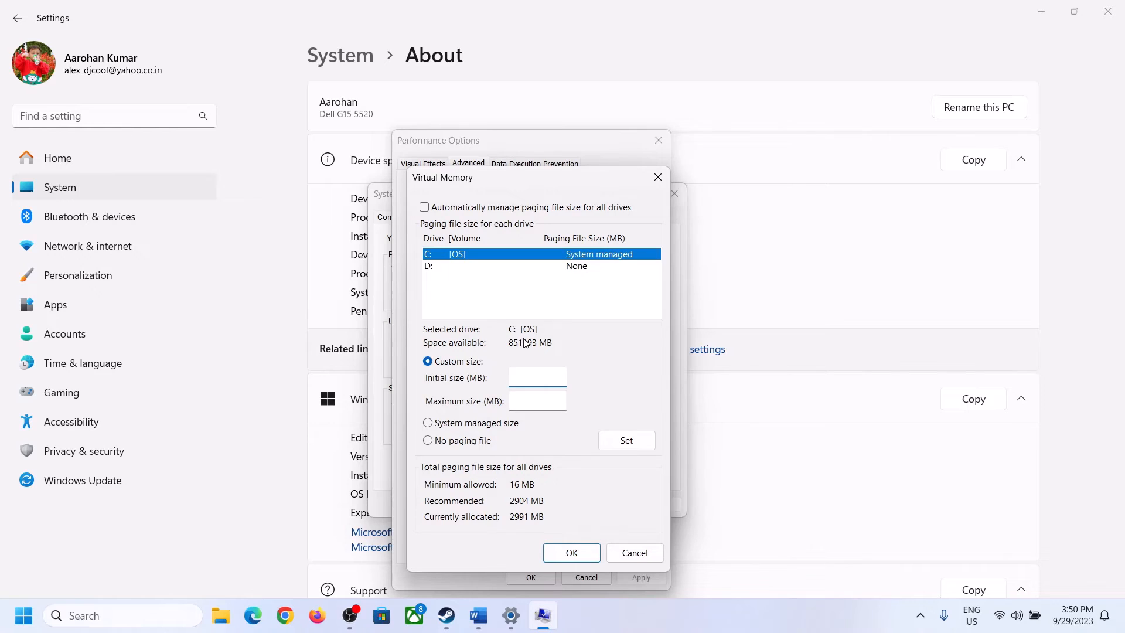
pyautogui.moveTo(499, 613)
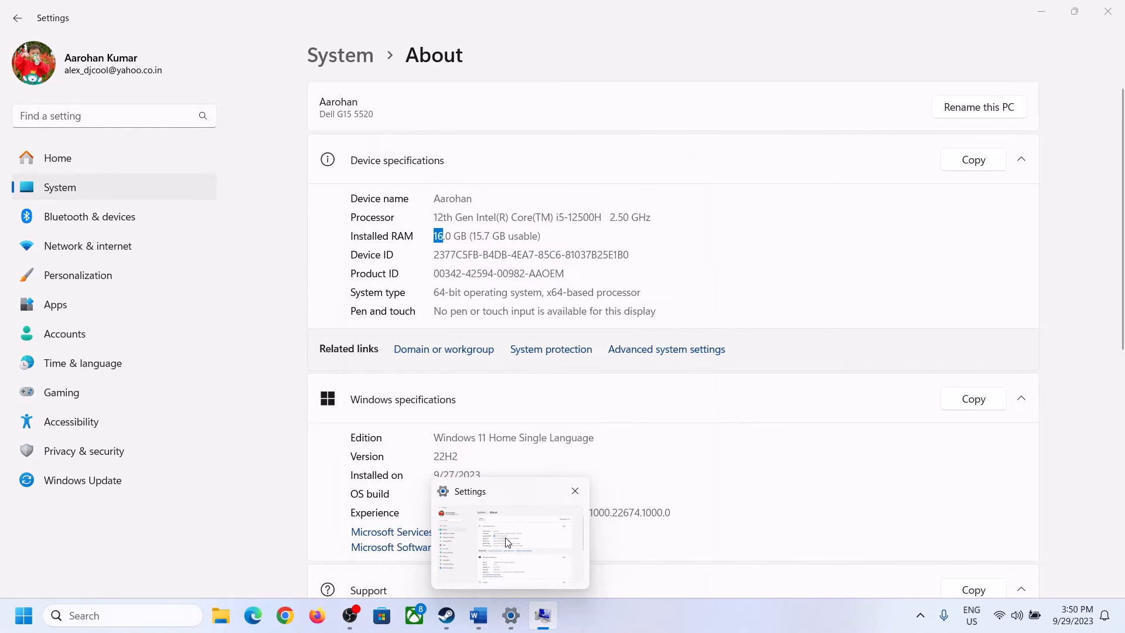
pyautogui.press('super+r')
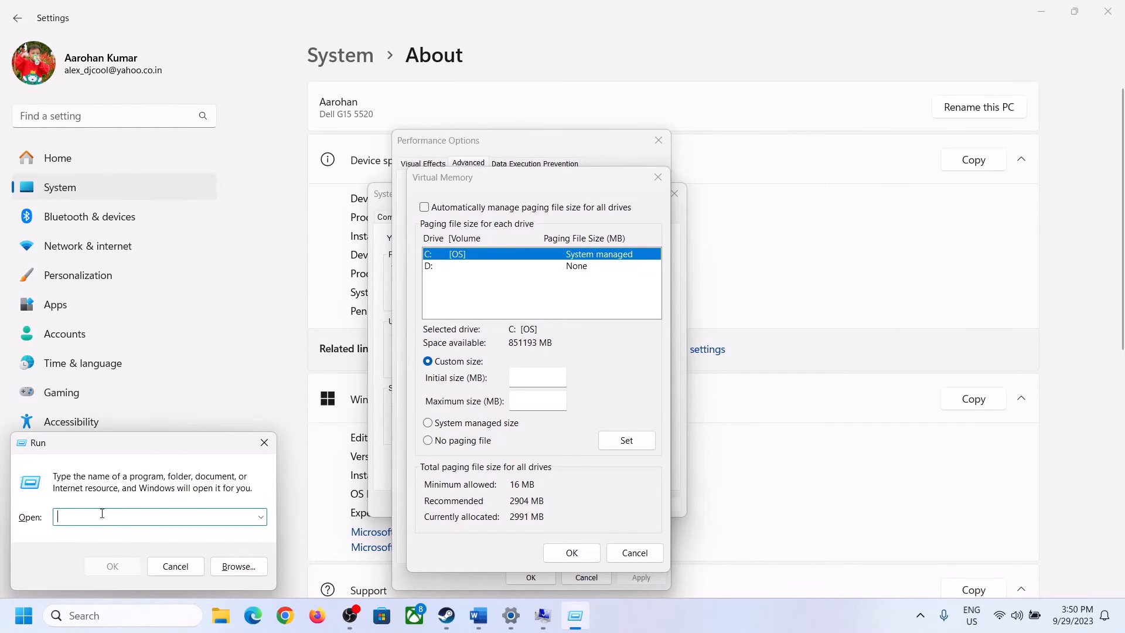
pyautogui.write('calc')
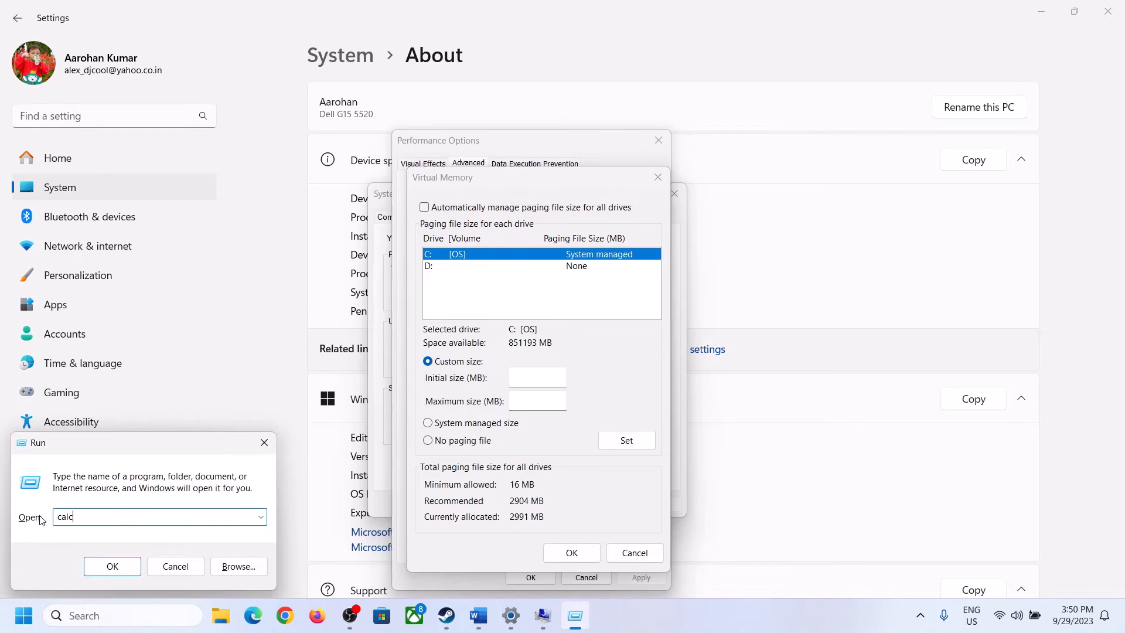
pyautogui.click(111, 565)
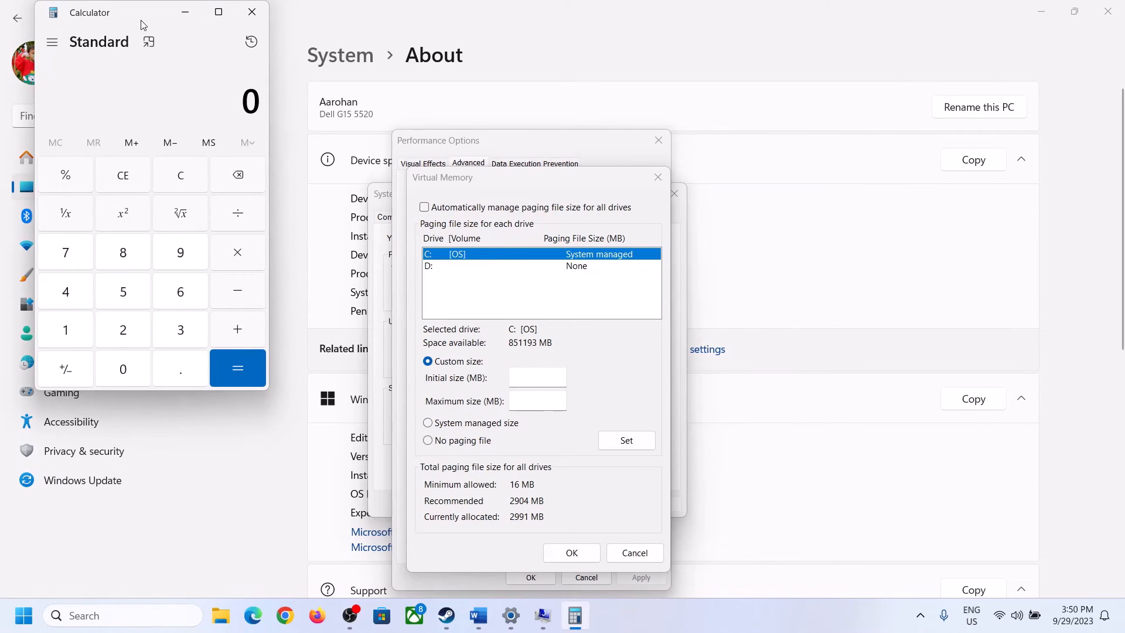
pyautogui.moveTo(143, 24); pyautogui.dragTo(823, 196)
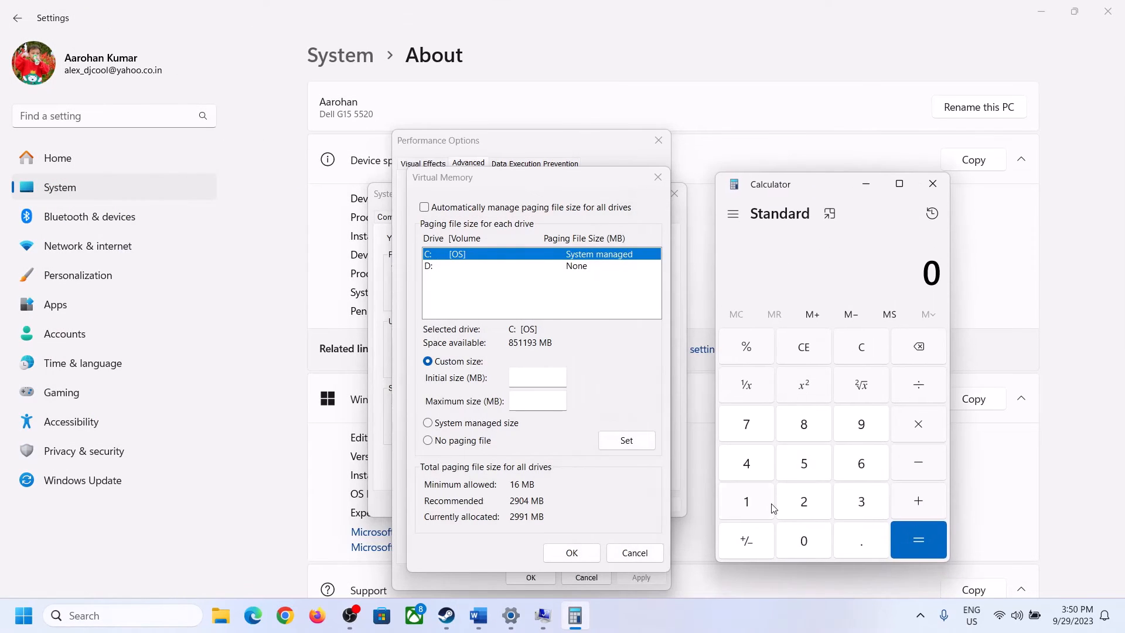
pyautogui.click(469, 594)
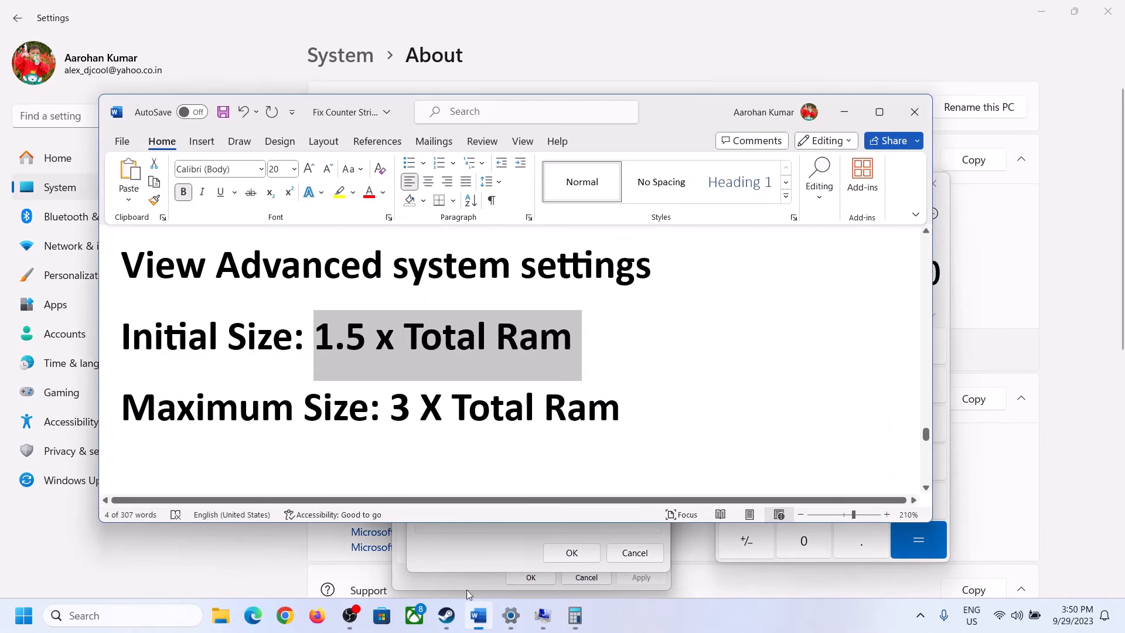
pyautogui.click(582, 617)
# Step: Compute 16 × 1024 in Calculator to convert the RAM to megabytes
pyautogui.click(747, 506)
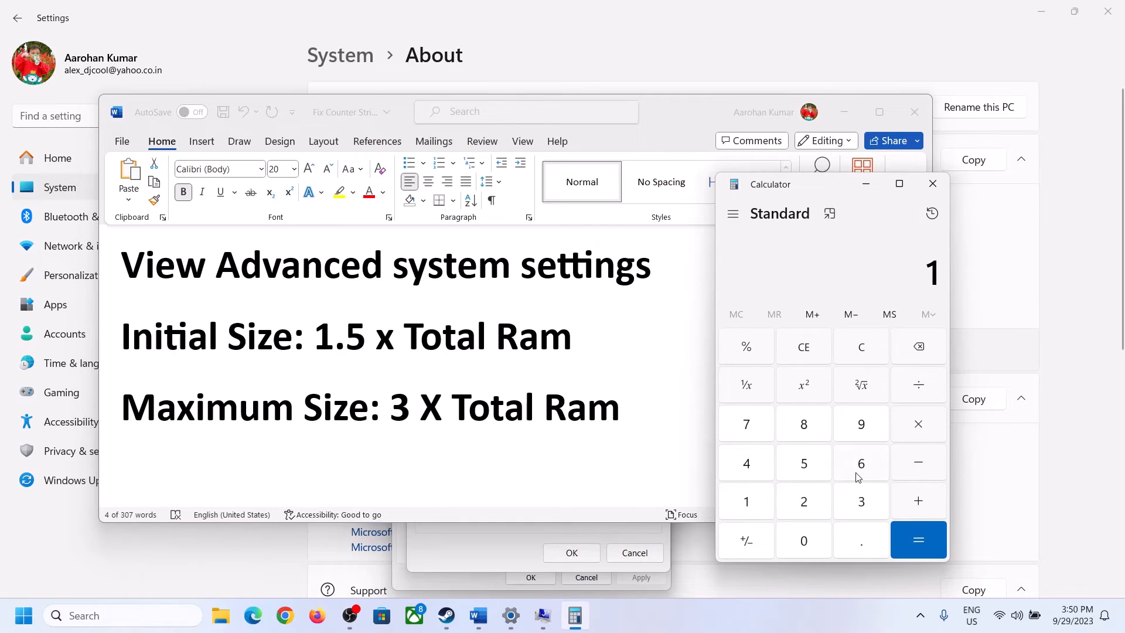
pyautogui.click(857, 472)
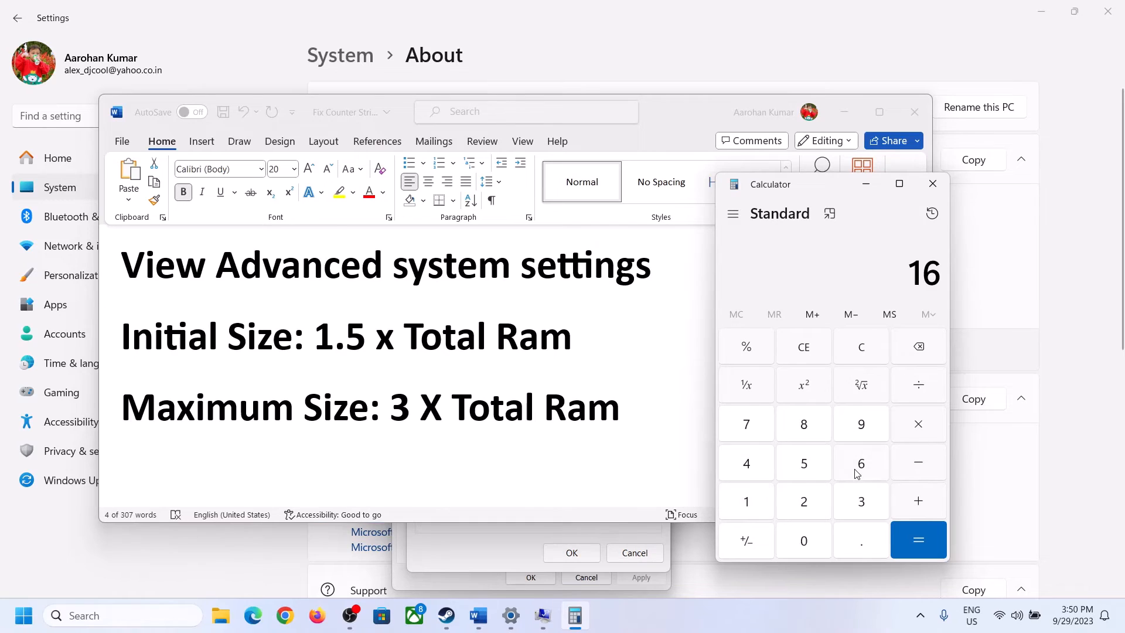
pyautogui.click(862, 352)
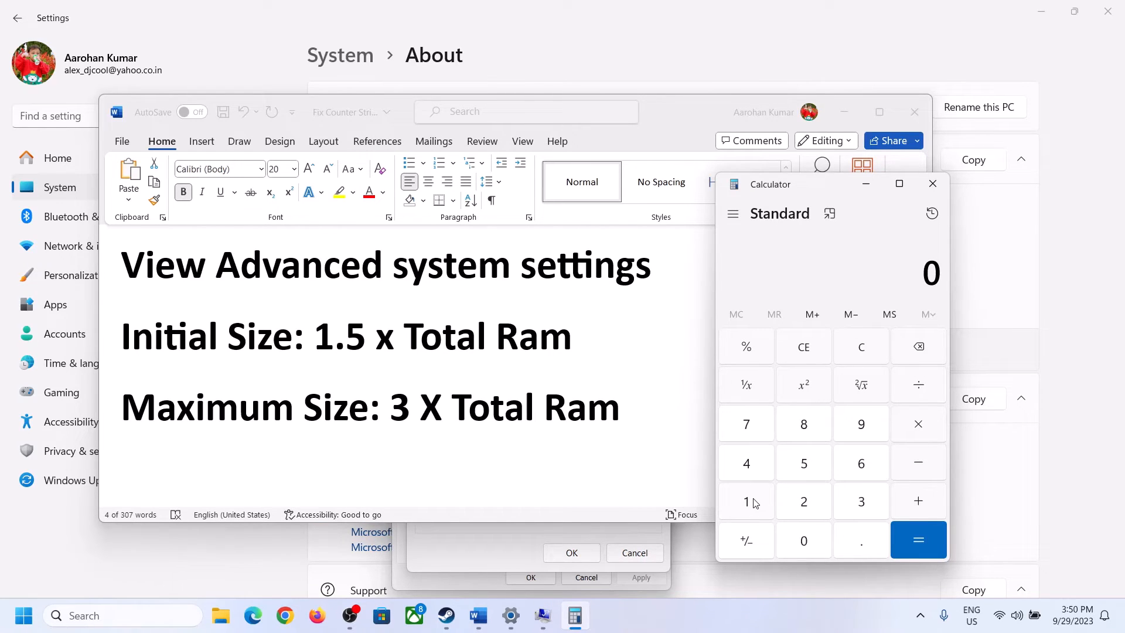
pyautogui.click(755, 503)
pyautogui.click(843, 468)
pyautogui.click(918, 432)
pyautogui.click(746, 505)
pyautogui.click(813, 550)
pyautogui.click(807, 507)
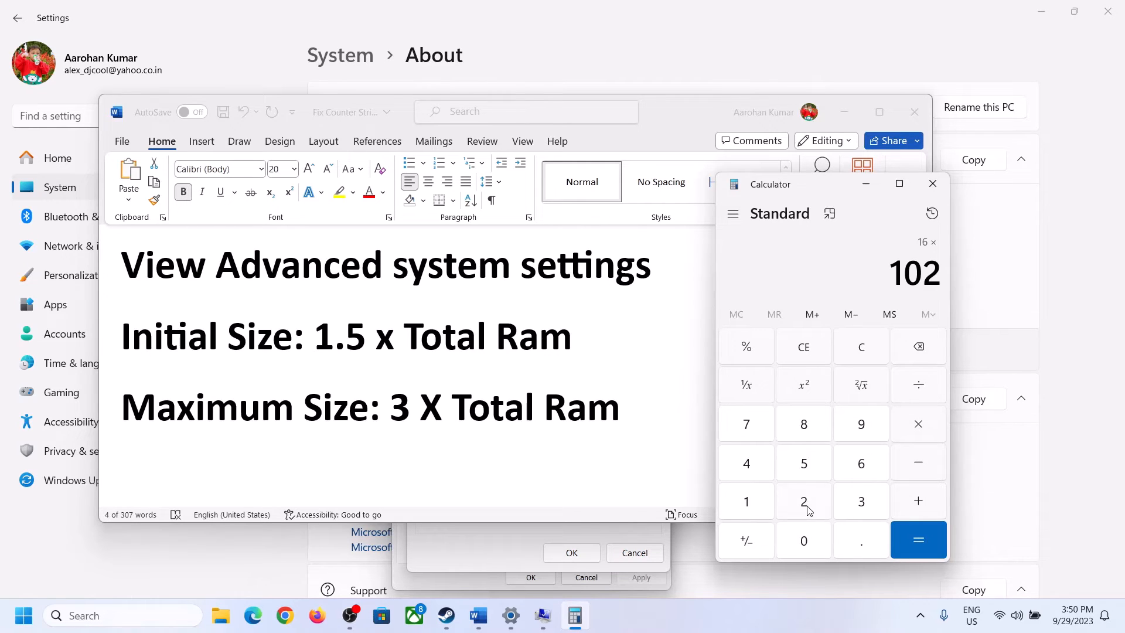
pyautogui.click(754, 469)
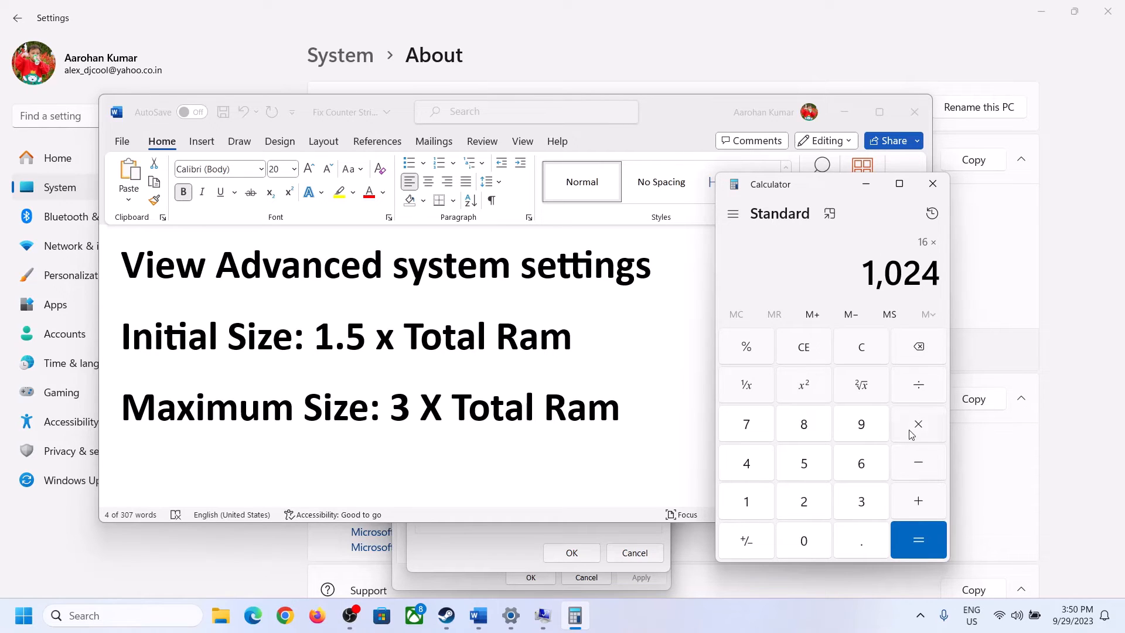
pyautogui.click(918, 544)
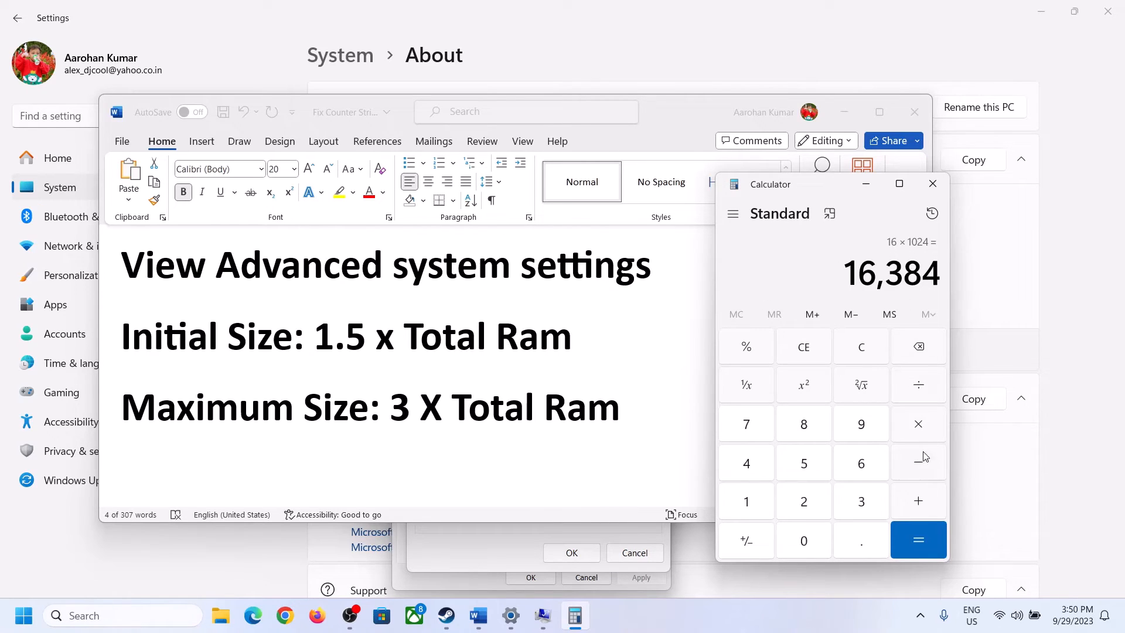
# Step: Multiply the result by 1.5 to get the initial paging file size
pyautogui.click(920, 427)
pyautogui.click(761, 505)
pyautogui.click(856, 541)
pyautogui.click(804, 466)
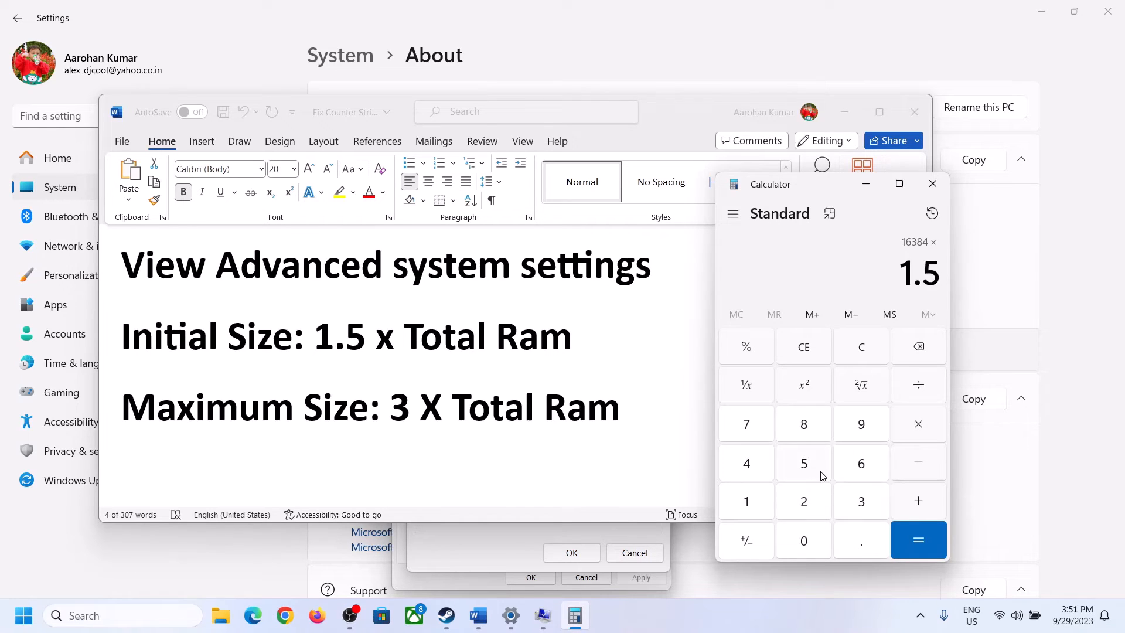
pyautogui.click(917, 534)
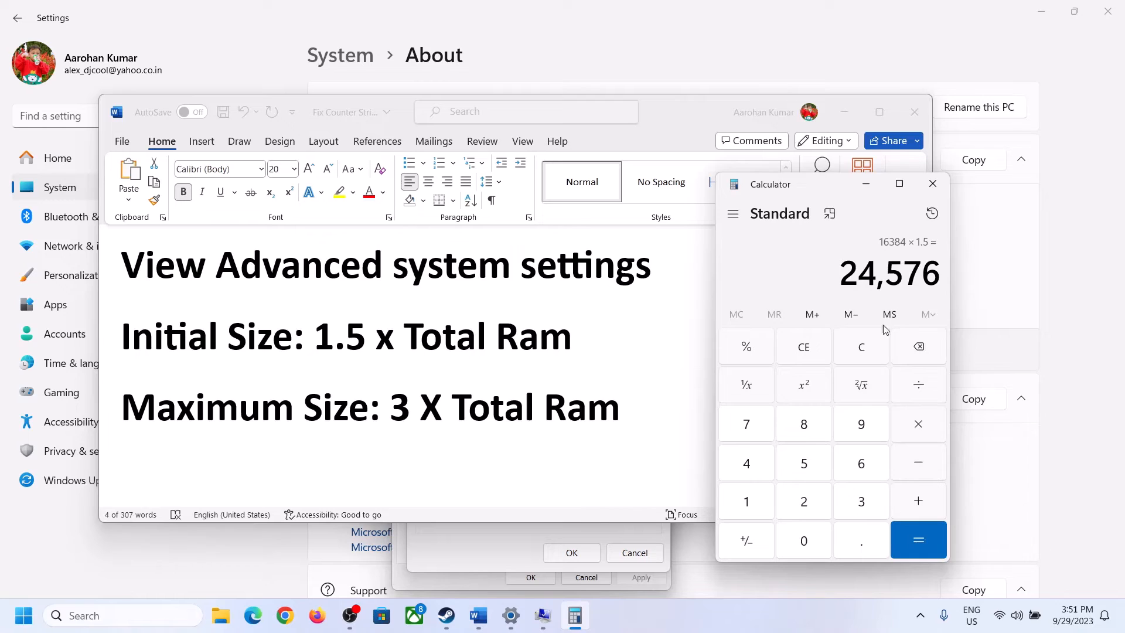
# Step: Set the initial paging file size to 24576 MB and move to the maximum size field
pyautogui.click(518, 530)
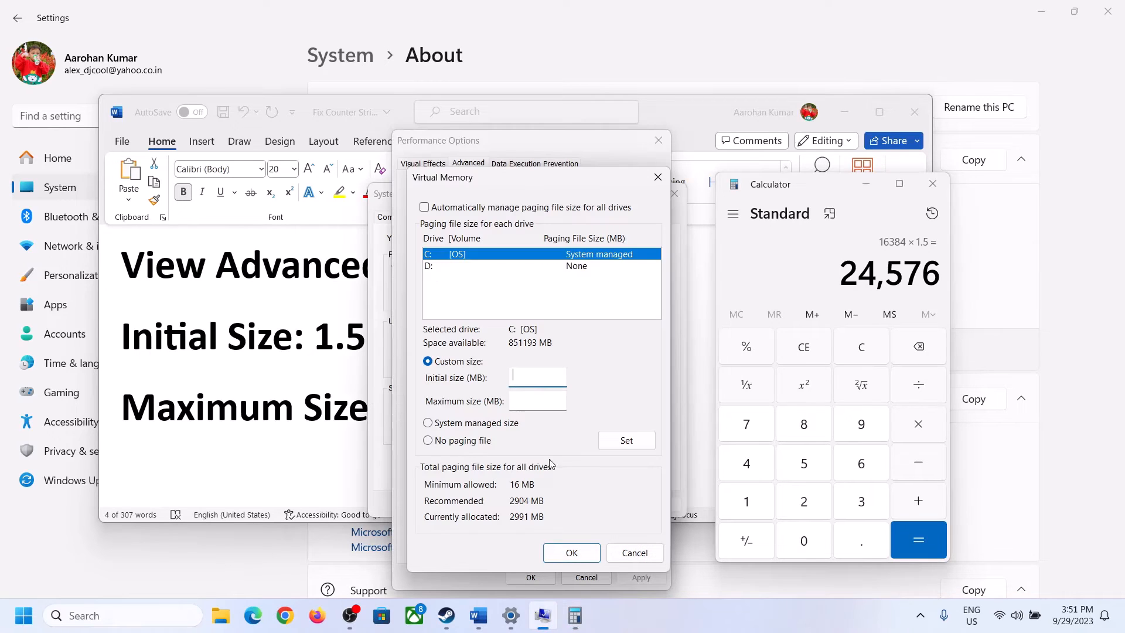
pyautogui.click(529, 375)
pyautogui.write('24576')
pyautogui.click(563, 400)
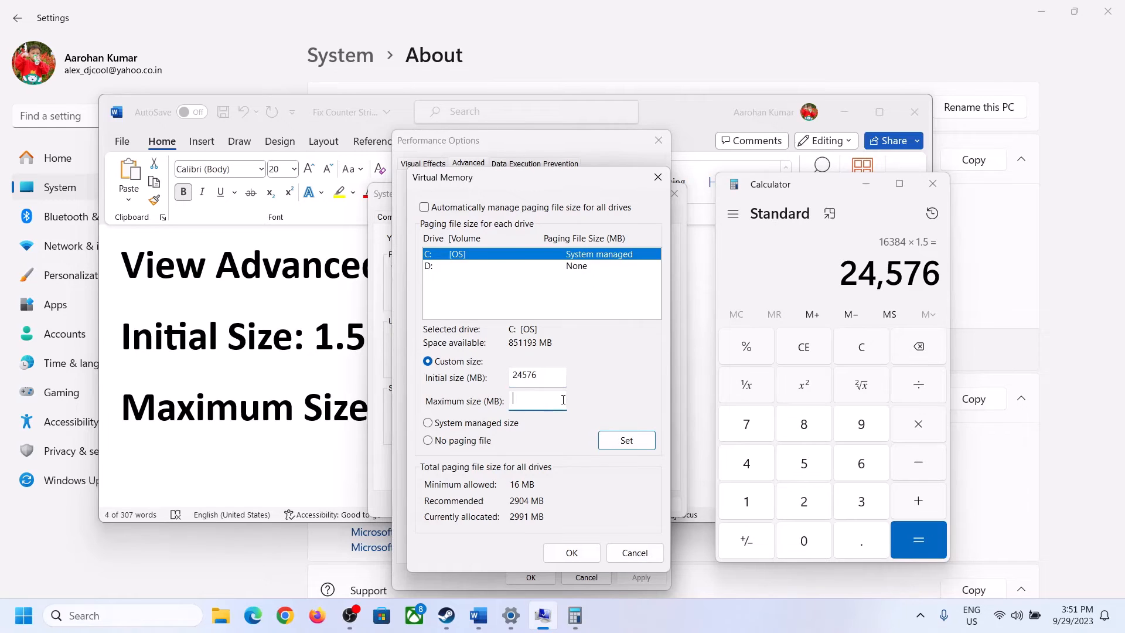
# Step: Clear Calculator and recompute 16 × 1024 to get the installed RAM in megabytes
pyautogui.hotkey('alt', 'Tab')
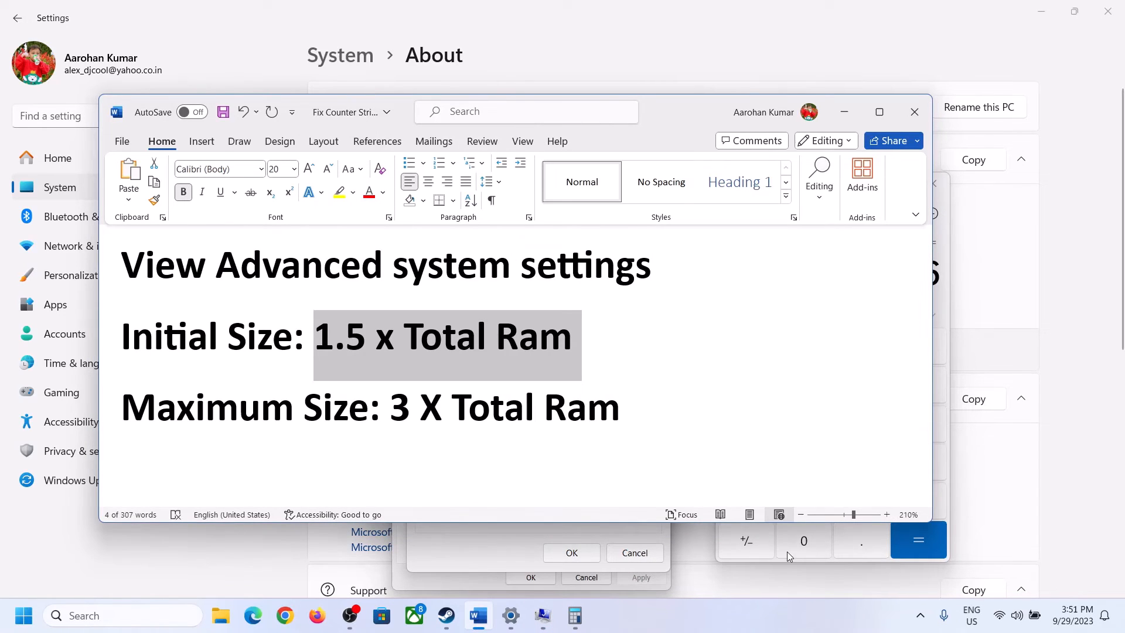
pyautogui.click(944, 305)
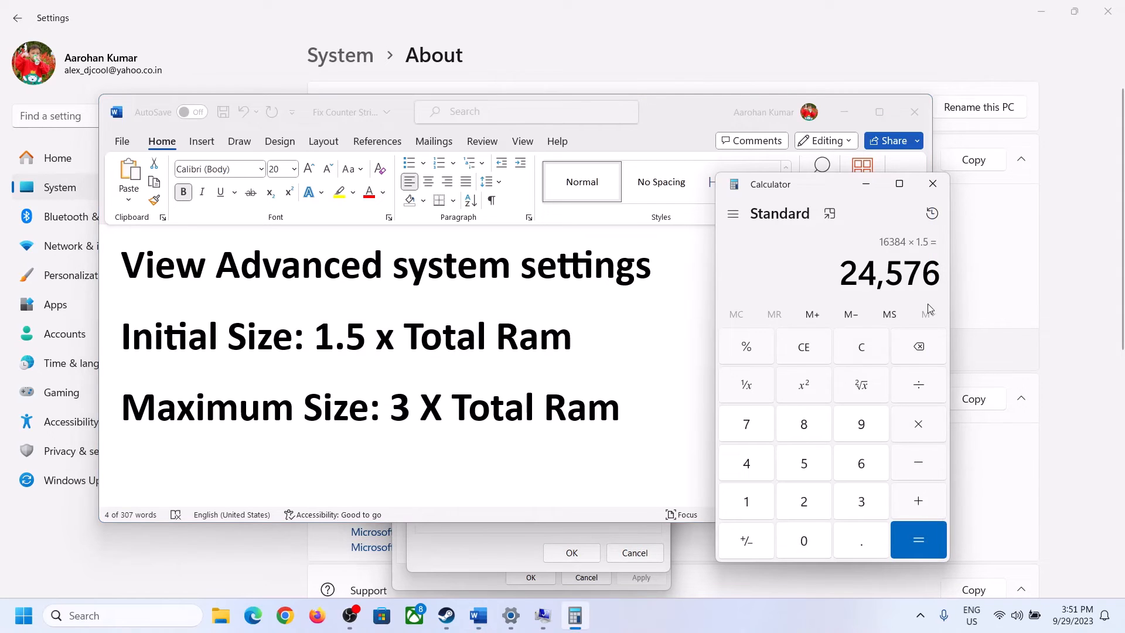
pyautogui.click(871, 350)
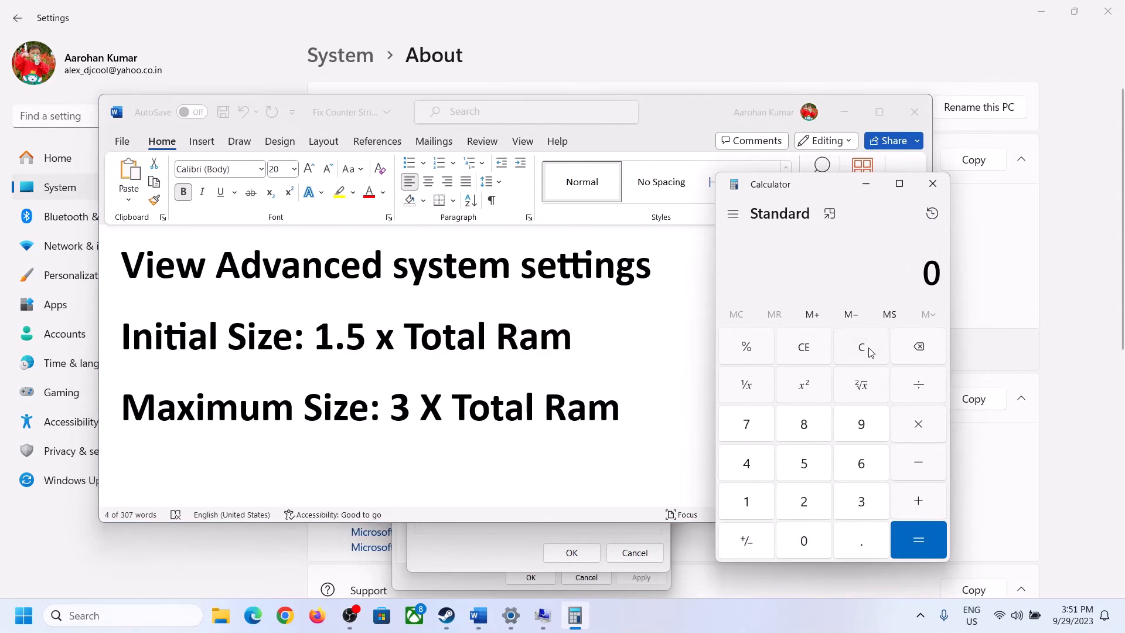
pyautogui.click(518, 624)
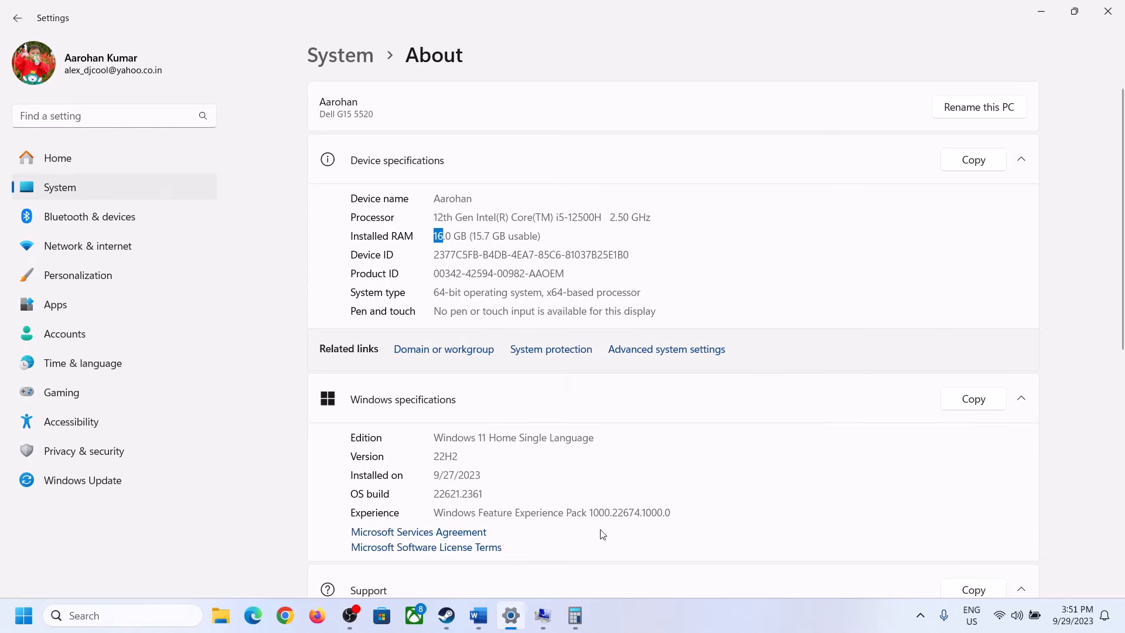
pyautogui.click(574, 615)
pyautogui.click(759, 499)
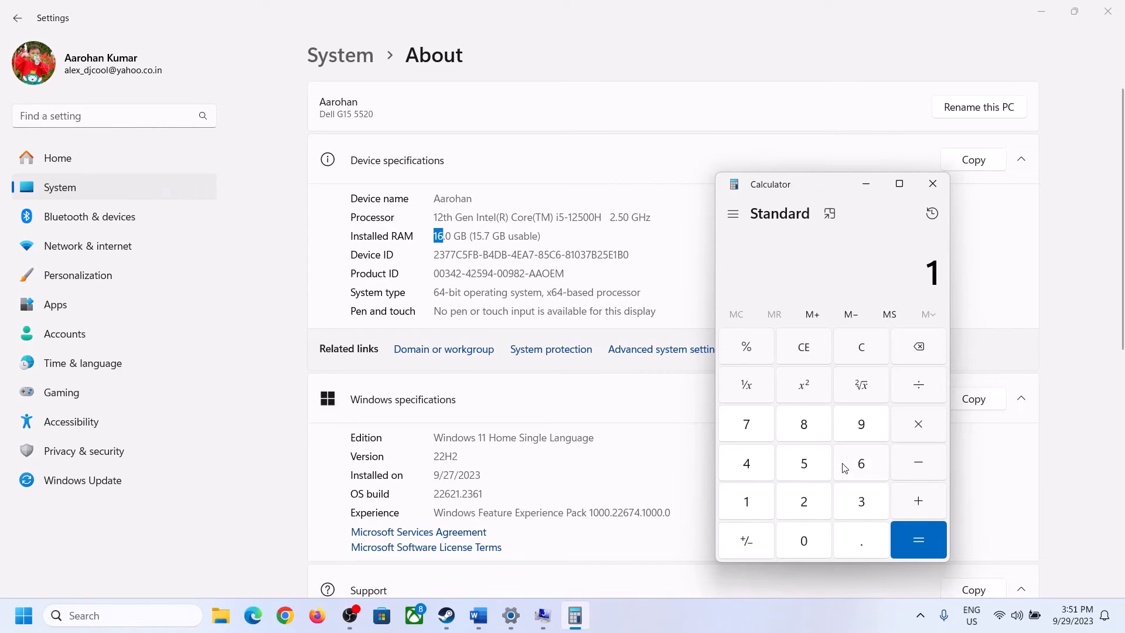
pyautogui.click(857, 467)
pyautogui.click(914, 426)
pyautogui.click(756, 495)
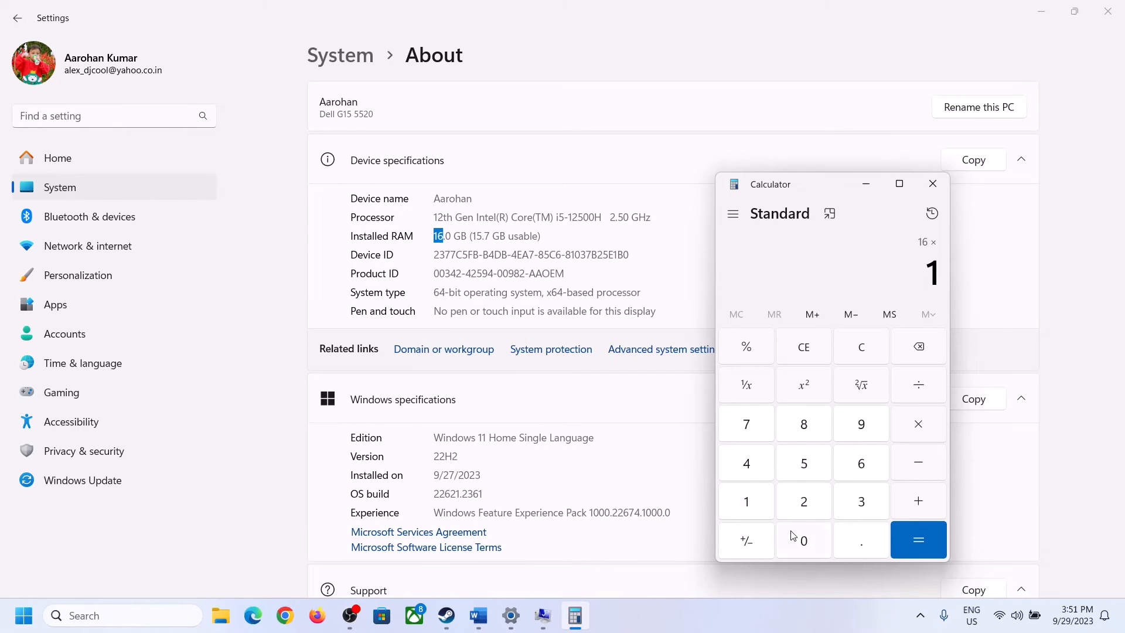
pyautogui.click(797, 533)
pyautogui.click(805, 500)
pyautogui.click(748, 462)
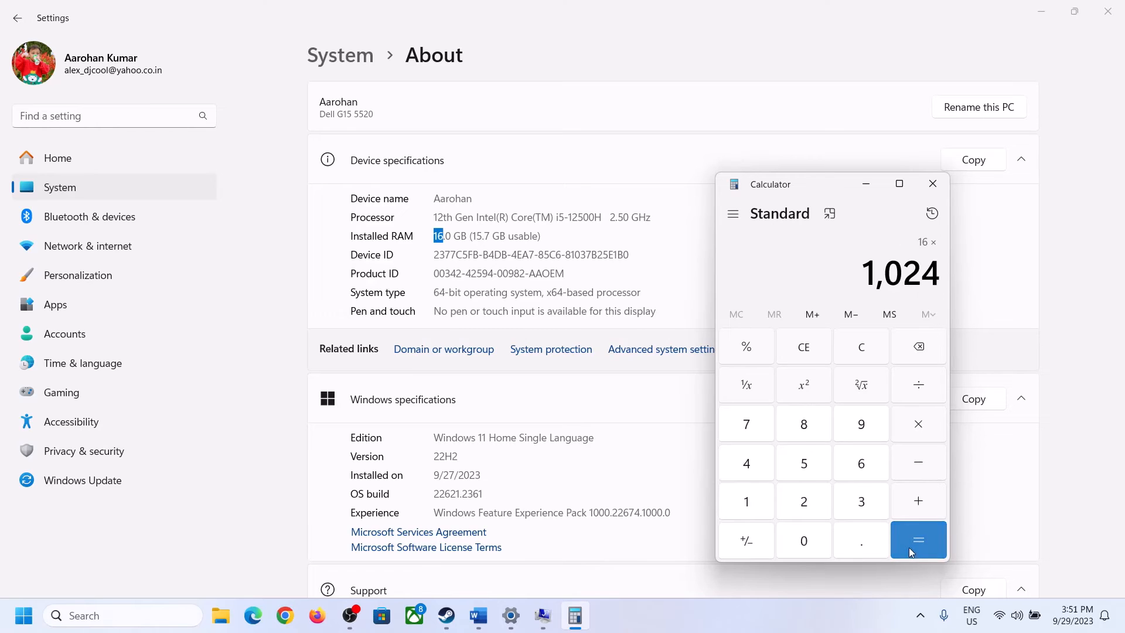
pyautogui.click(912, 552)
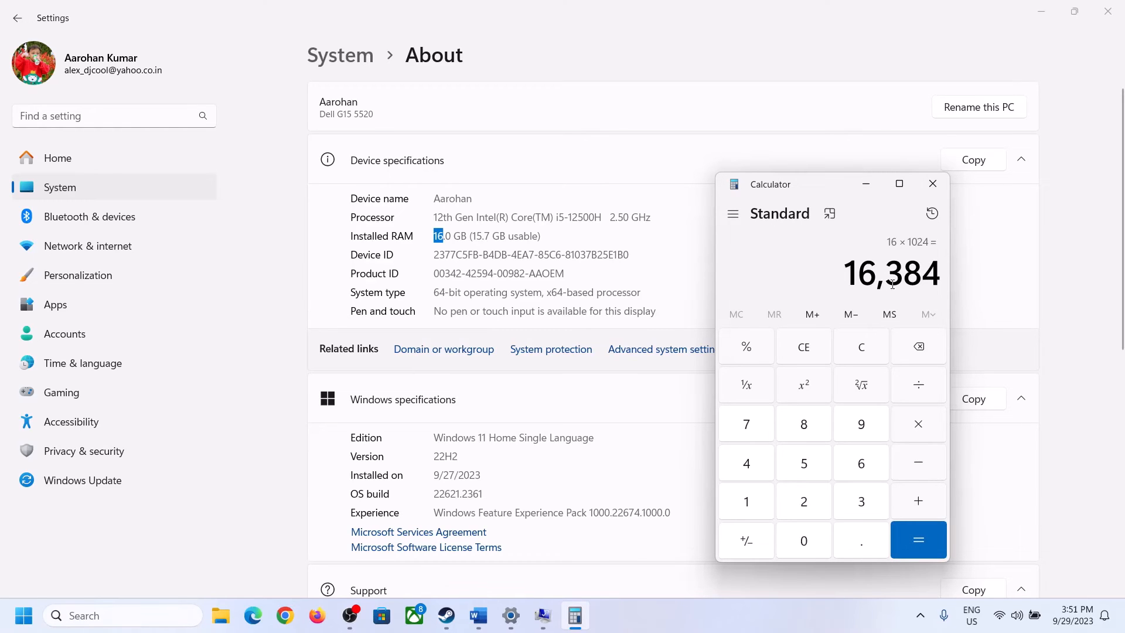
# Step: Multiply 16384 by 3 in Calculator to get the maximum paging file size
pyautogui.click(479, 615)
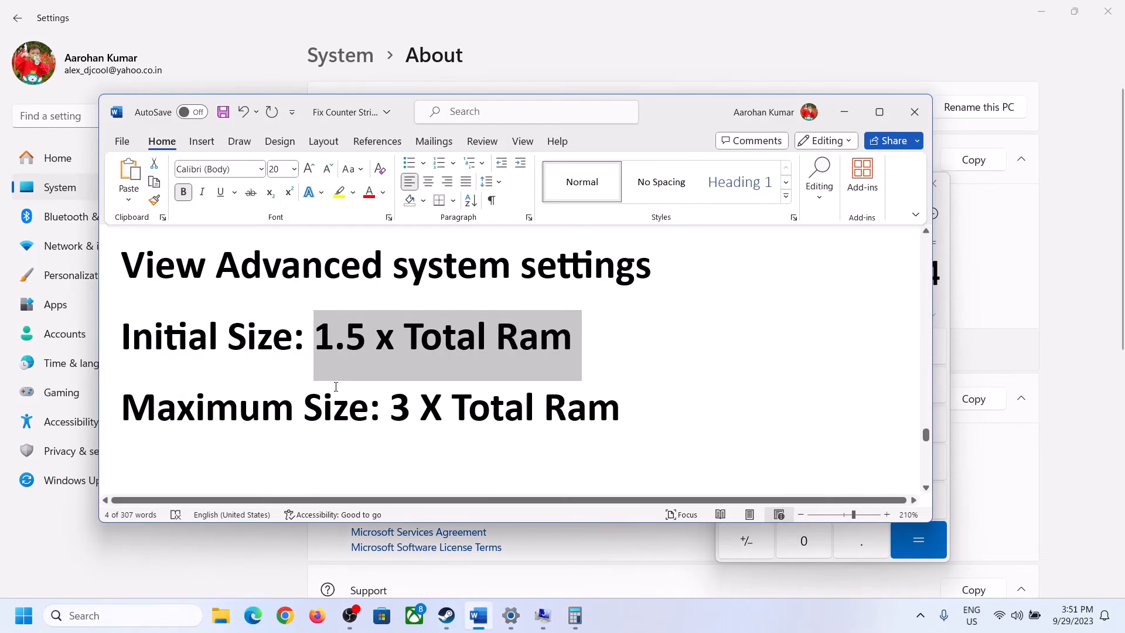
pyautogui.click(575, 615)
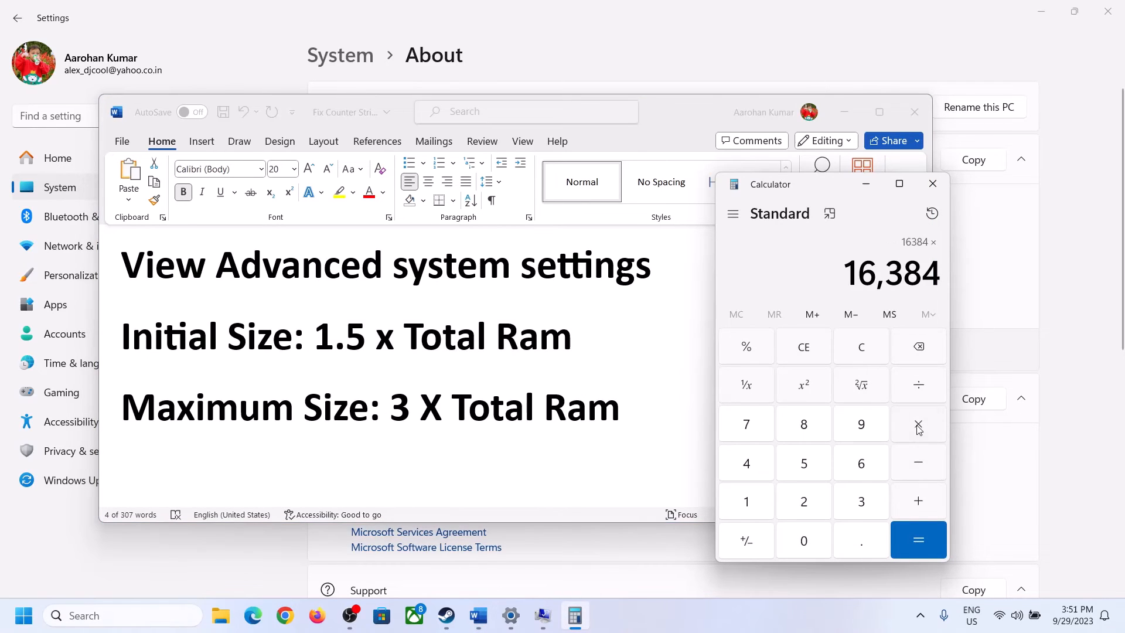
pyautogui.click(841, 504)
pyautogui.click(926, 536)
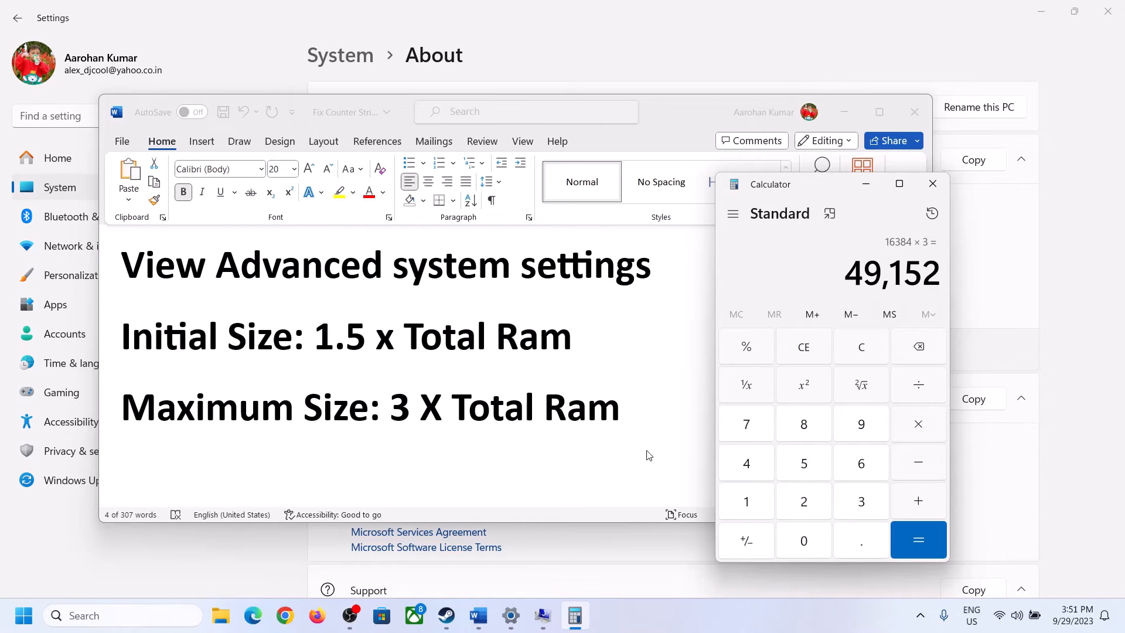
# Step: Set the maximum paging file size to 49152 MB for drive C and confirm the Virtual Memory dialog
pyautogui.click(542, 615)
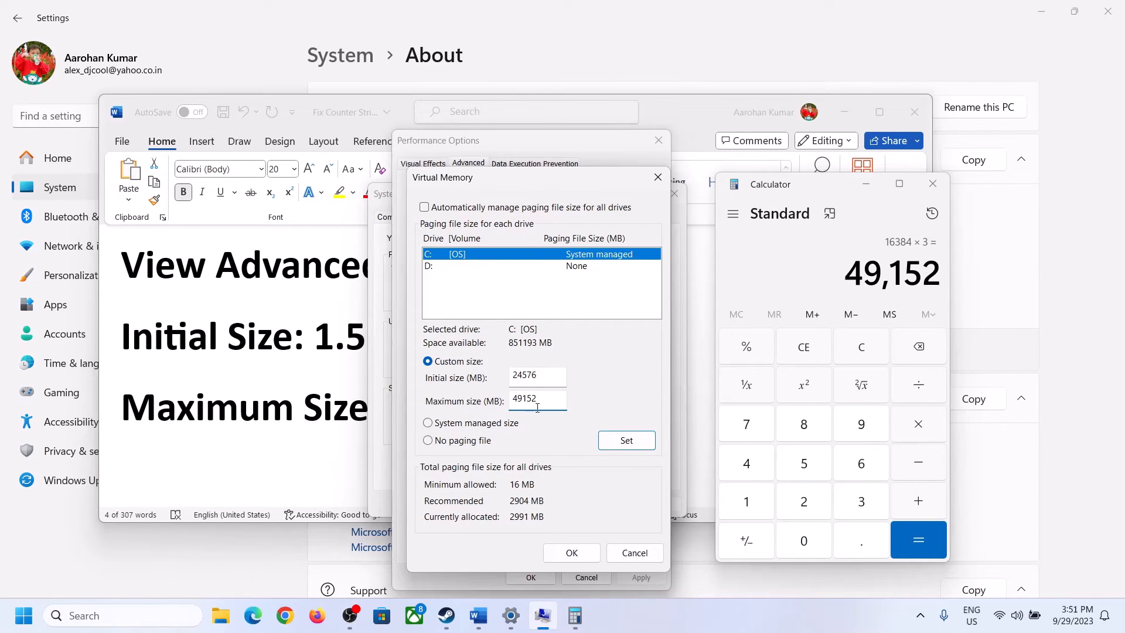
pyautogui.click(626, 442)
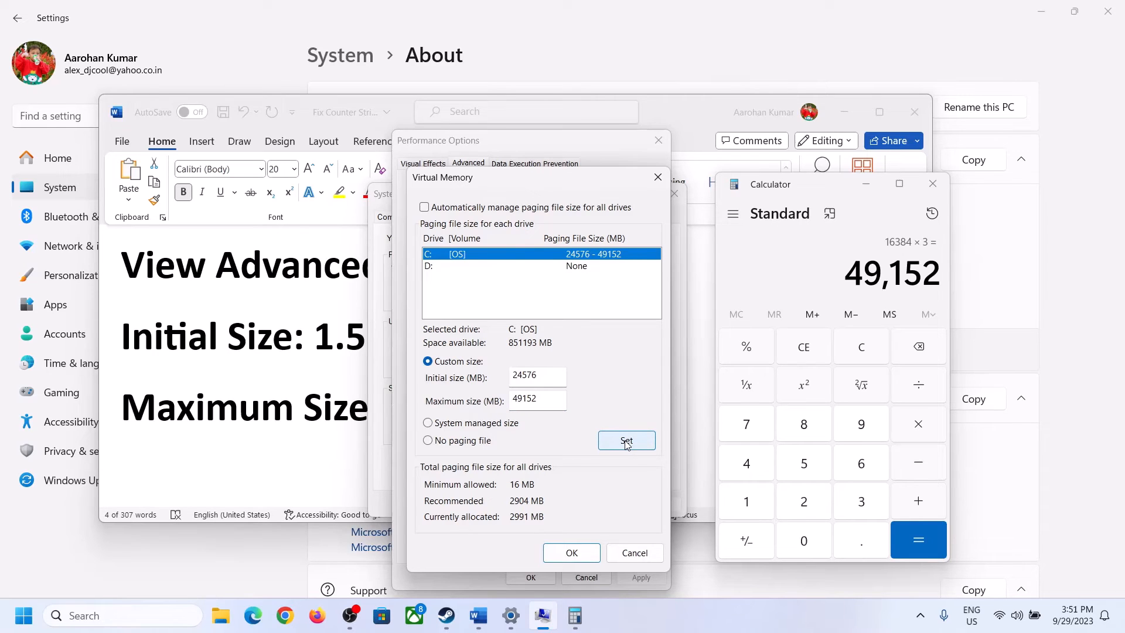
pyautogui.click(573, 554)
pyautogui.click(695, 360)
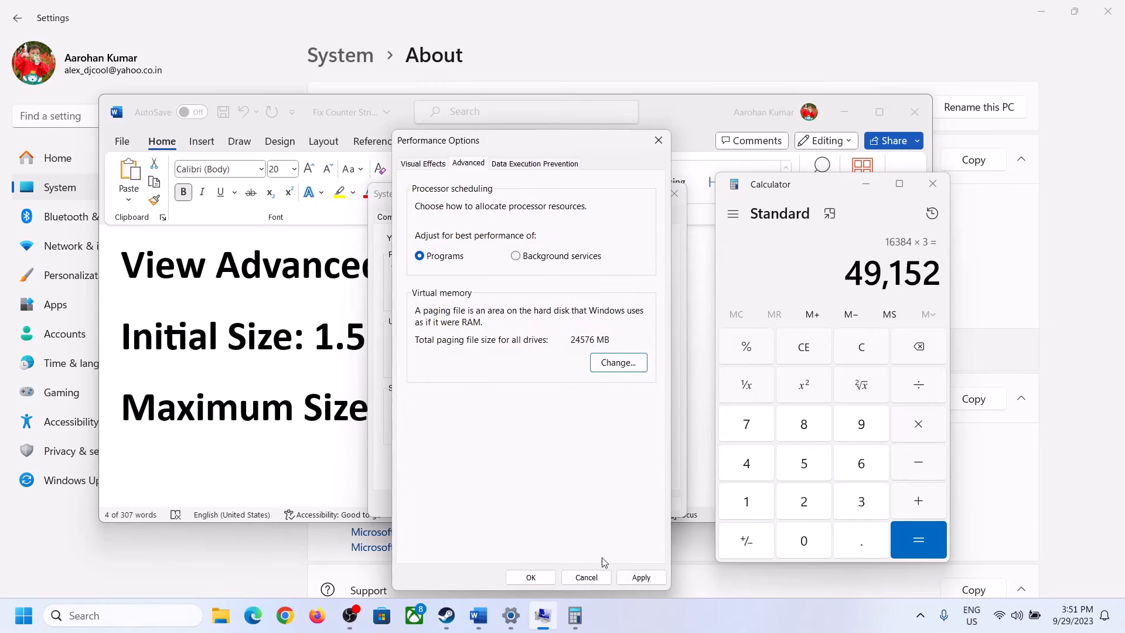
# Step: Confirm Performance Options and System Properties, then dismiss the restart prompt without restarting
pyautogui.click(531, 577)
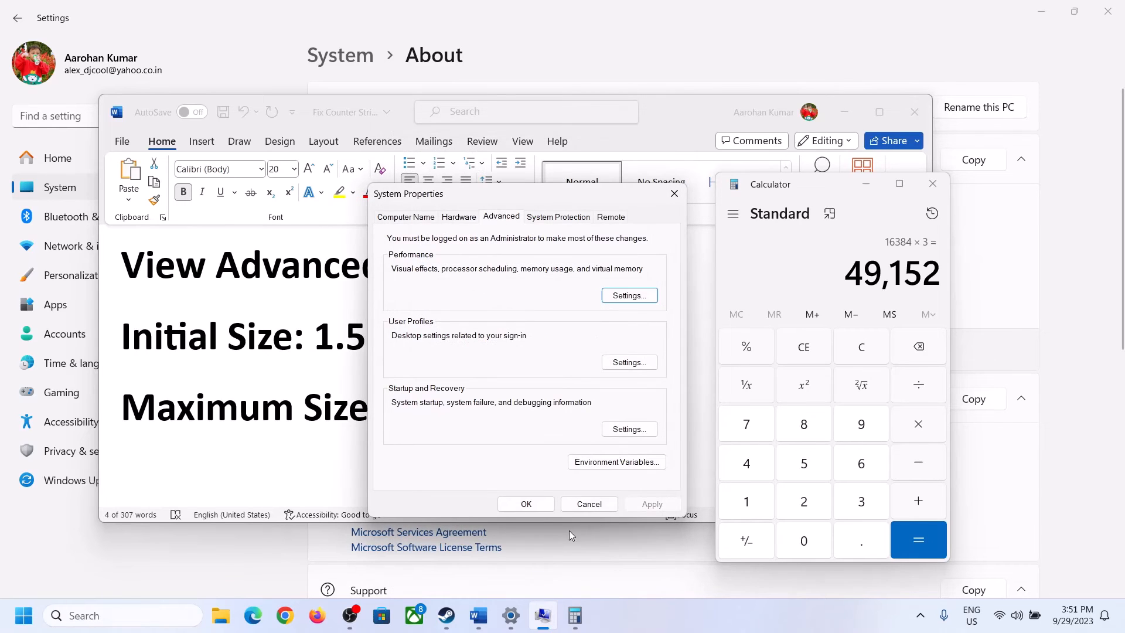
pyautogui.click(534, 502)
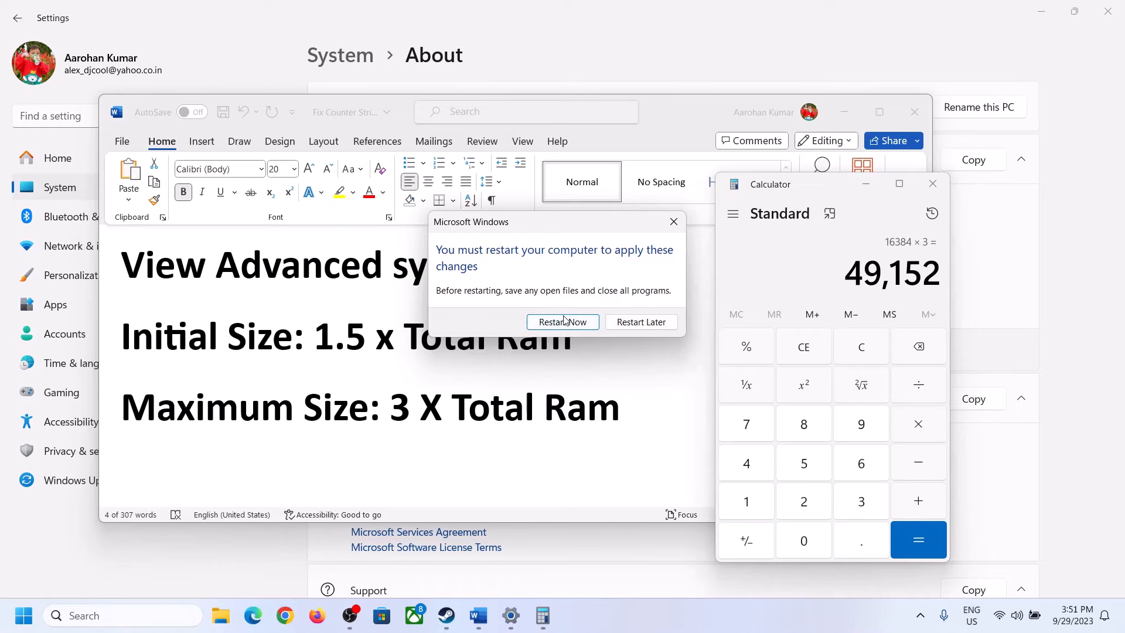
pyautogui.click(673, 220)
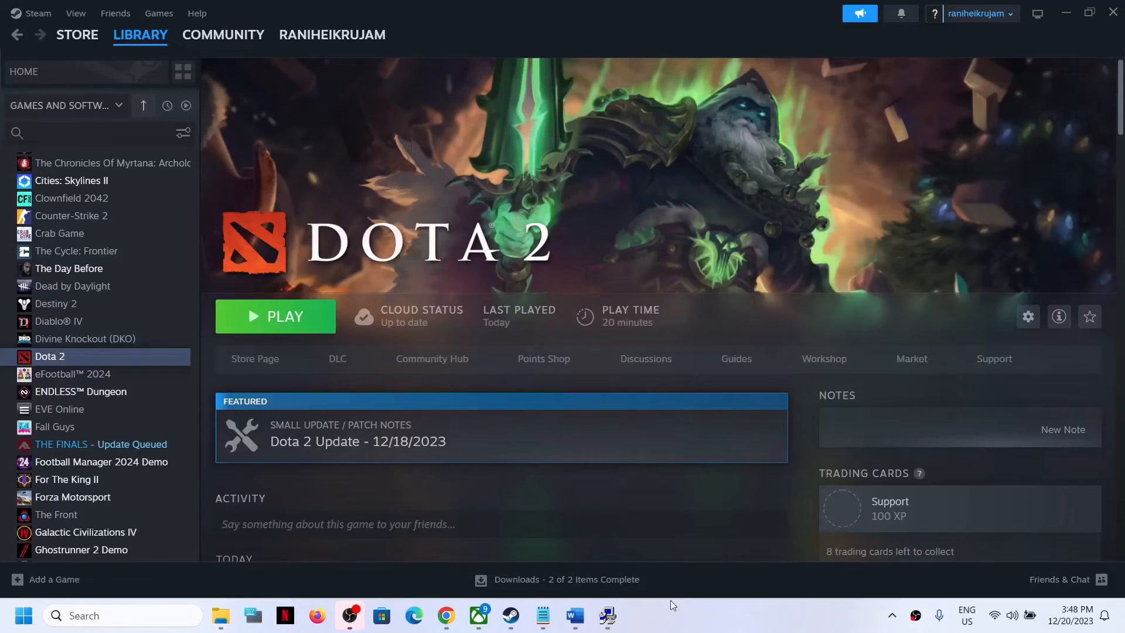
# Step: Read the next instruction in the Word document about the in-game Dota 2 settings
pyautogui.click(543, 615)
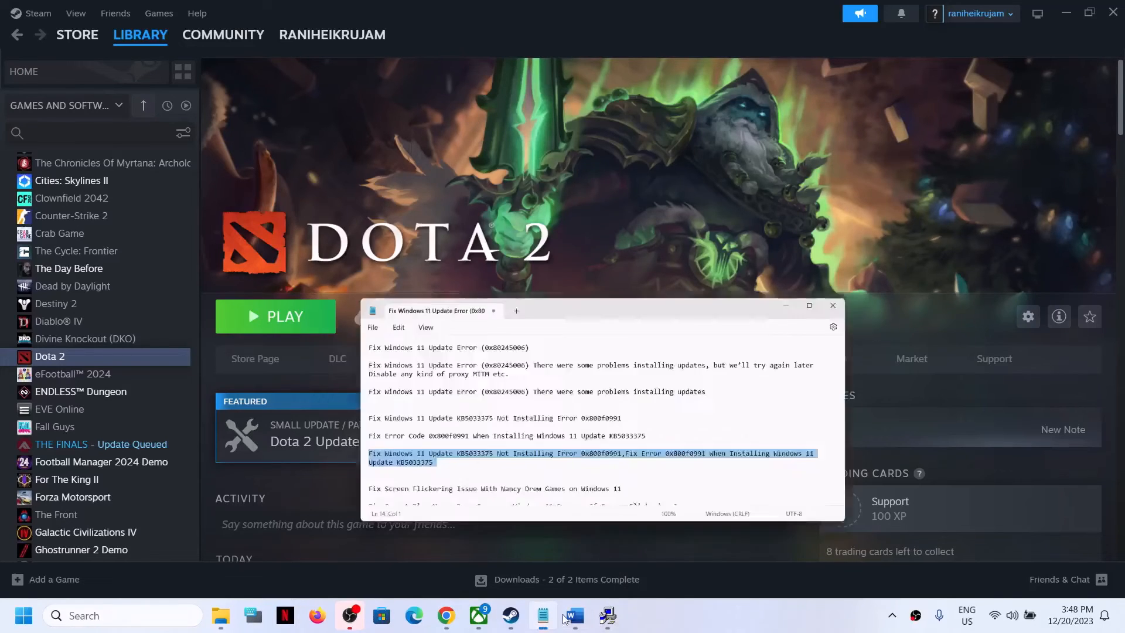
pyautogui.click(575, 615)
pyautogui.scroll(-5, 479, 451)
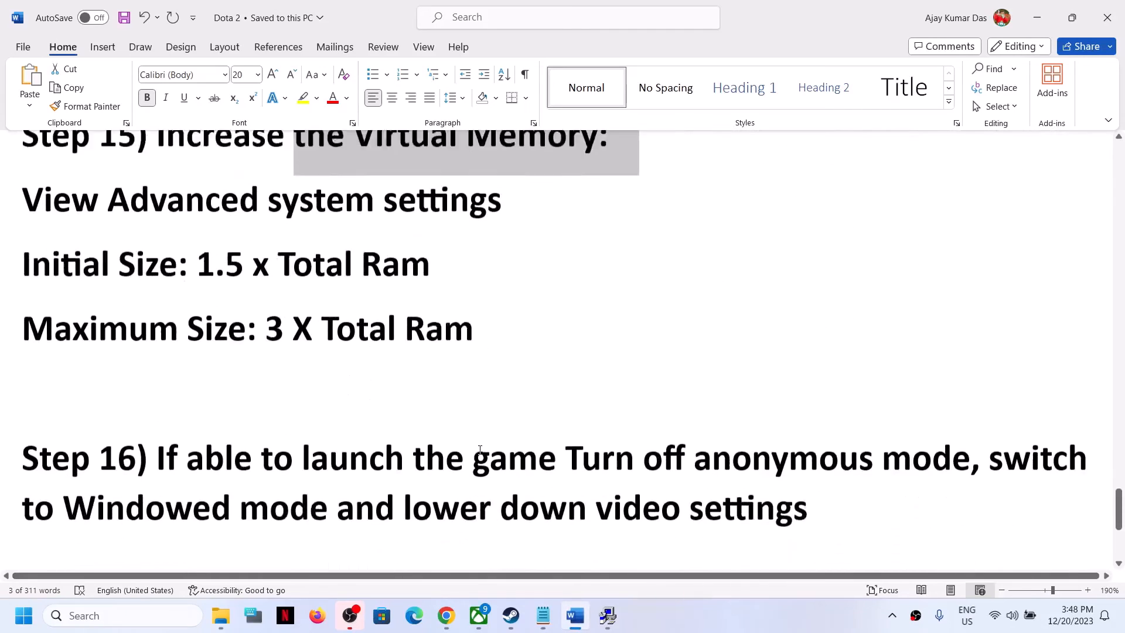
pyautogui.moveTo(170, 417); pyautogui.dragTo(879, 417)
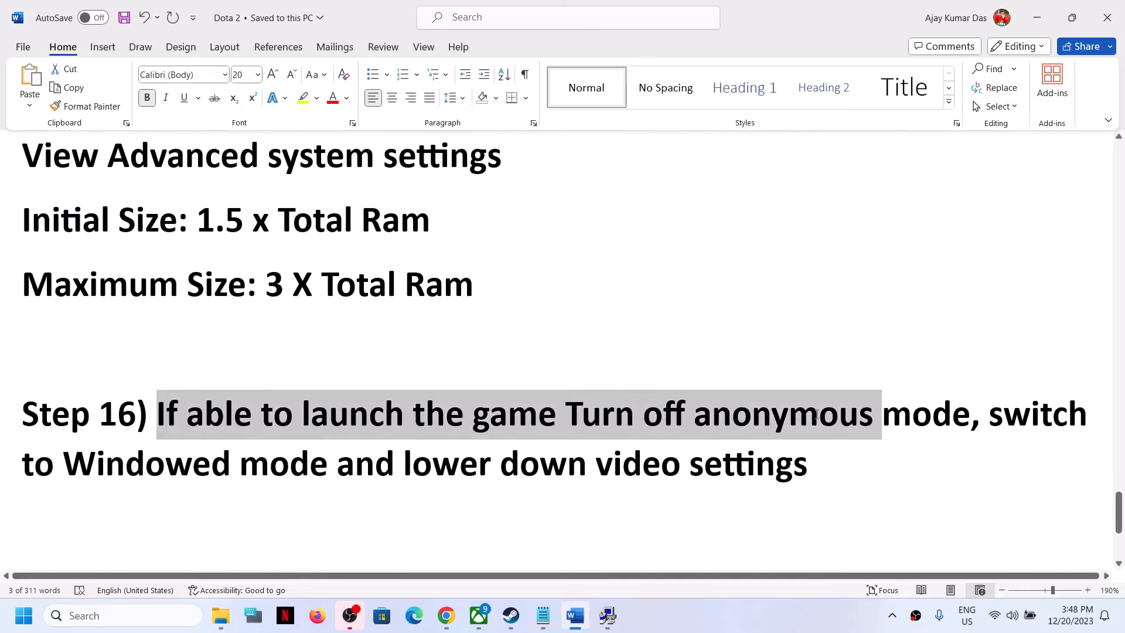
pyautogui.click(707, 440)
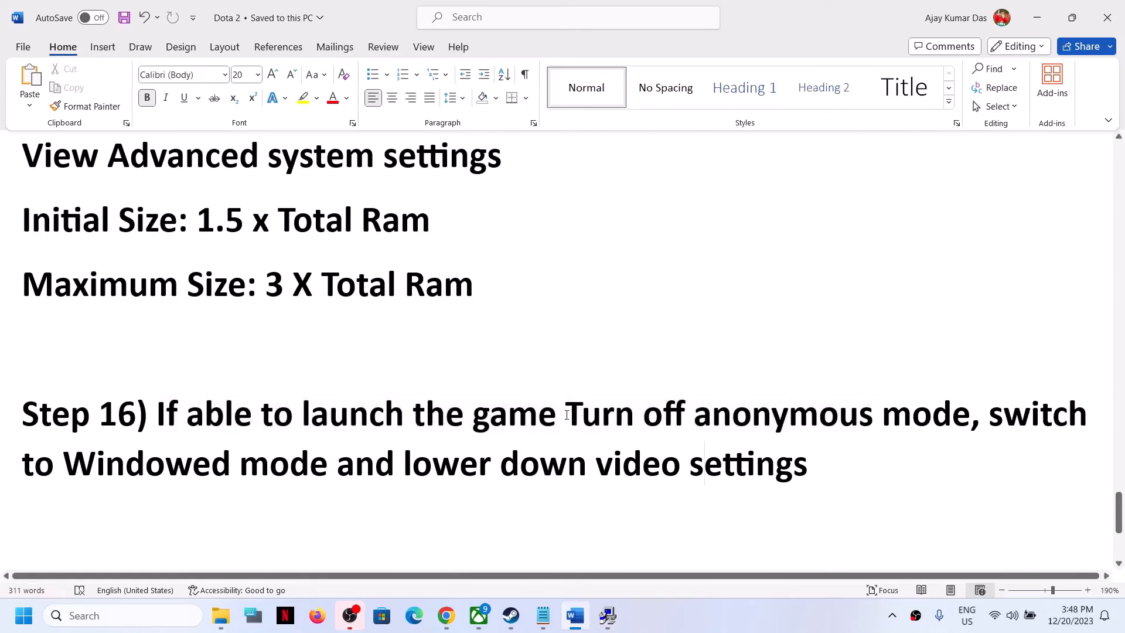
pyautogui.moveTo(566, 414); pyautogui.dragTo(807, 473)
pyautogui.click(995, 429)
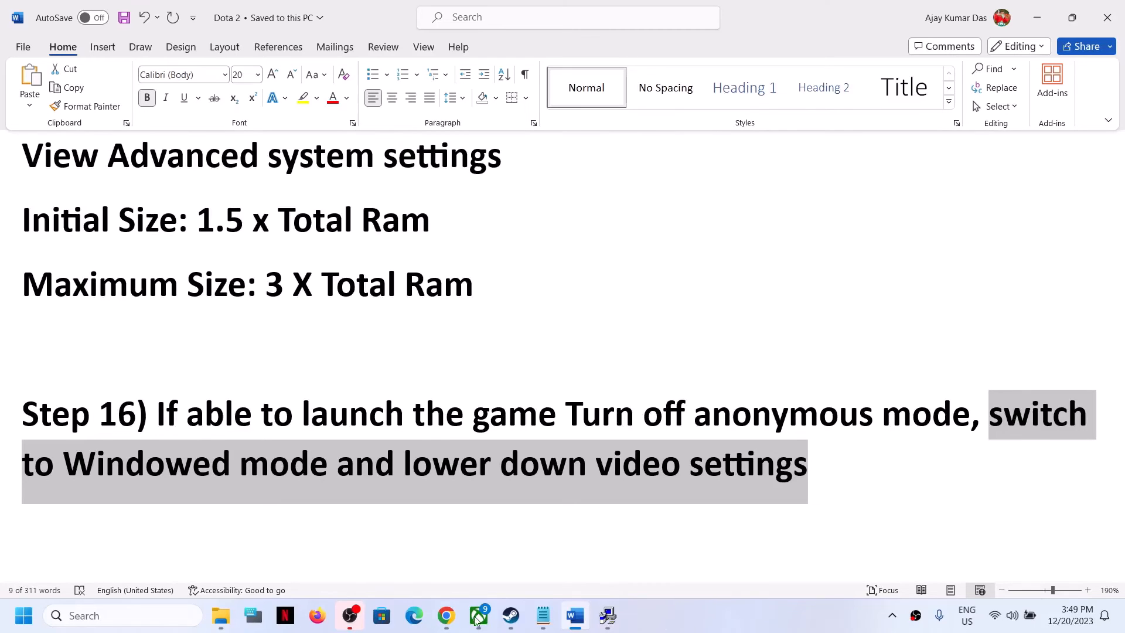
# Step: Open Dota 2's social settings and turn off Anonymous Mode, then close the settings
pyautogui.click(508, 620)
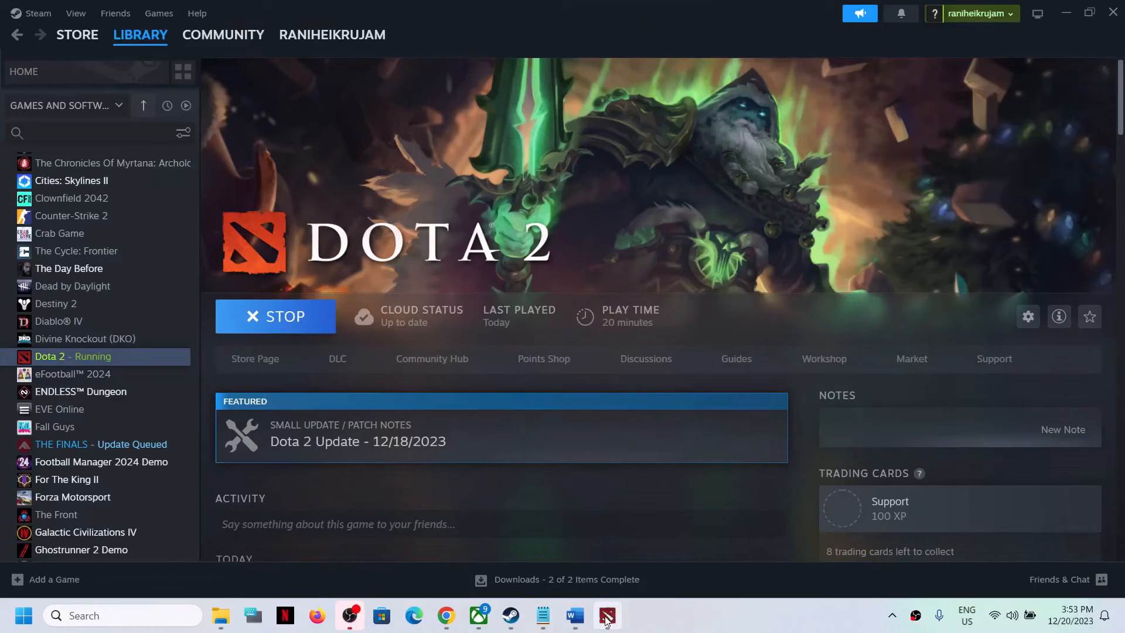
pyautogui.click(606, 616)
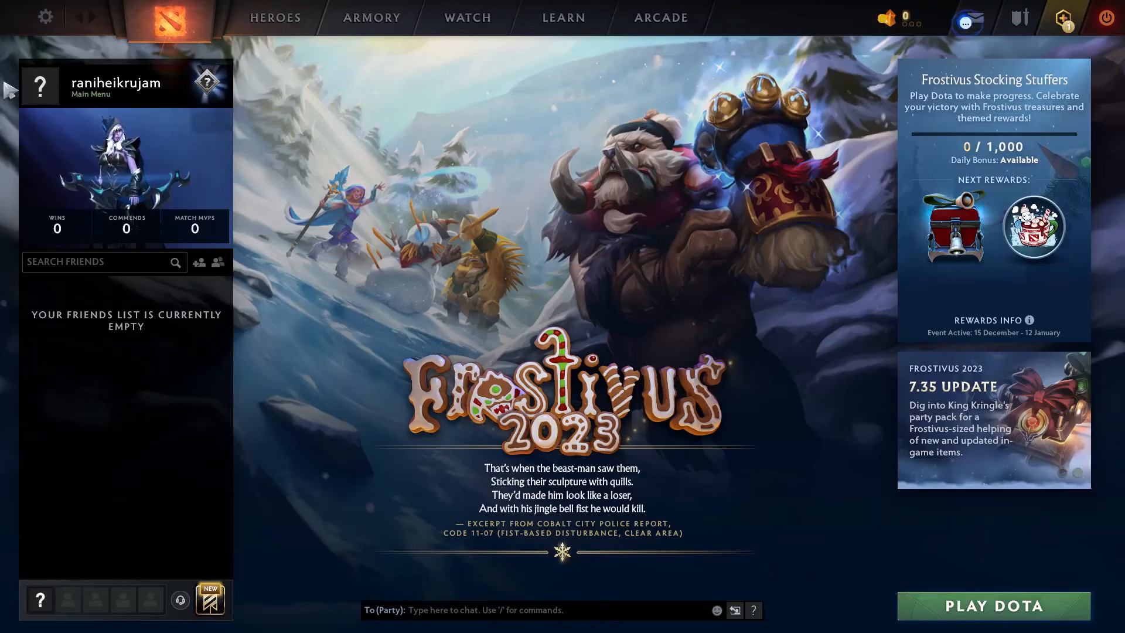
pyautogui.click(48, 18)
pyautogui.click(340, 66)
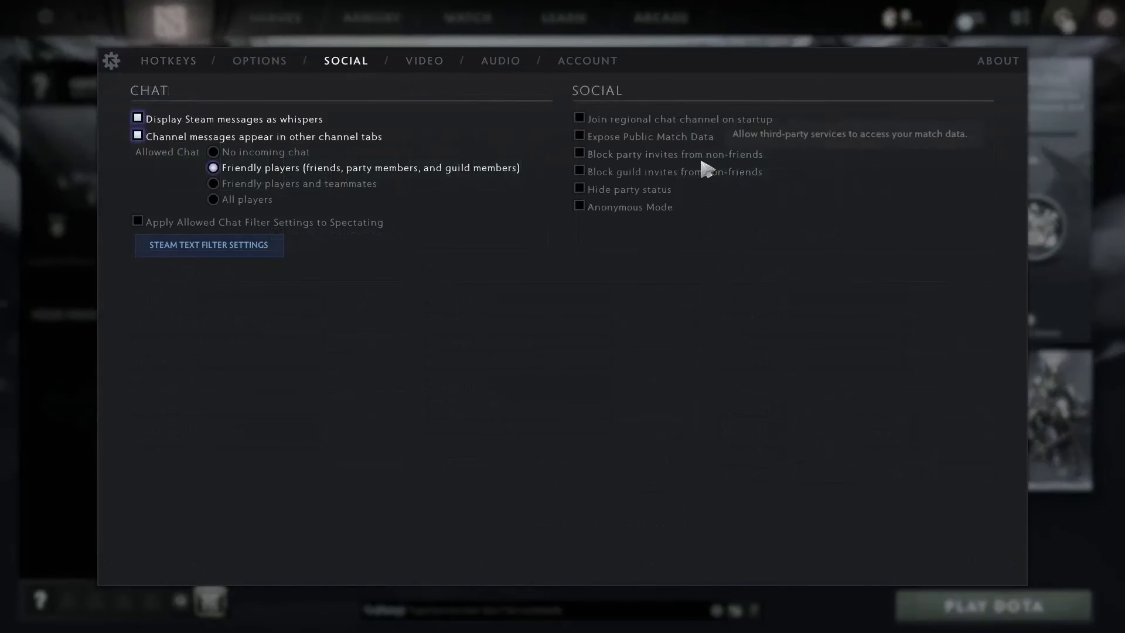
pyautogui.click(582, 206)
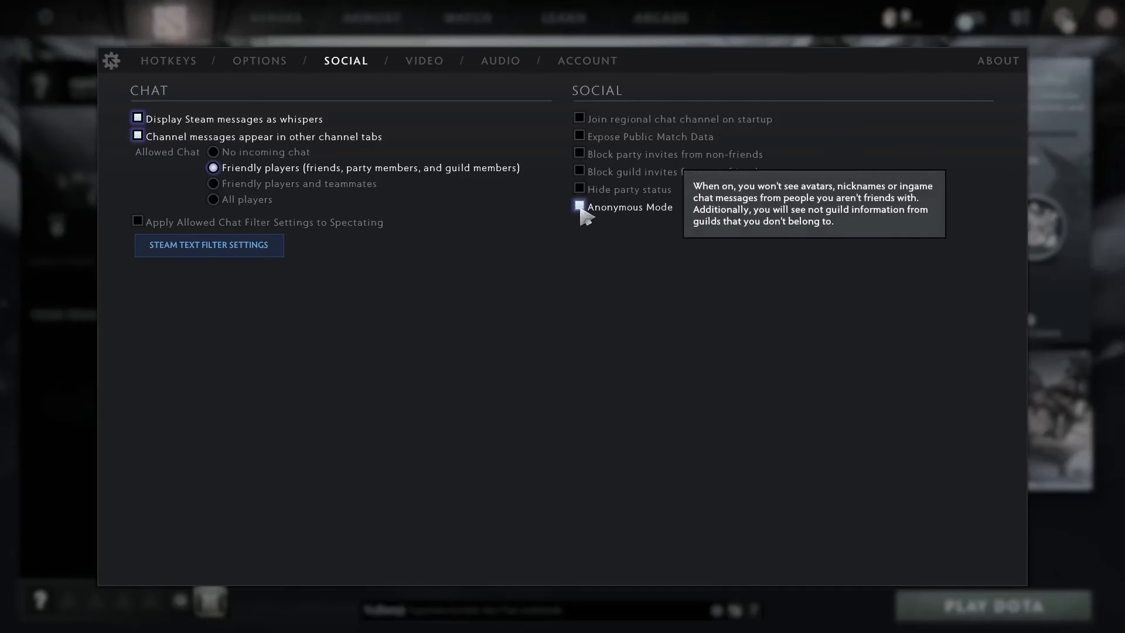
pyautogui.click(578, 206)
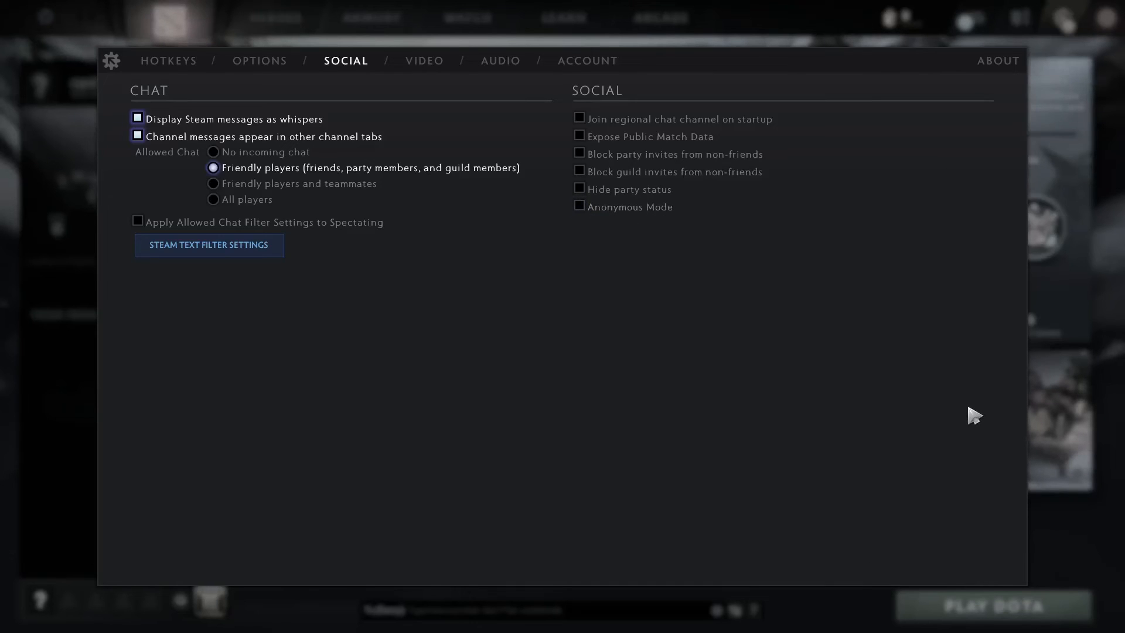
pyautogui.press('Escape')
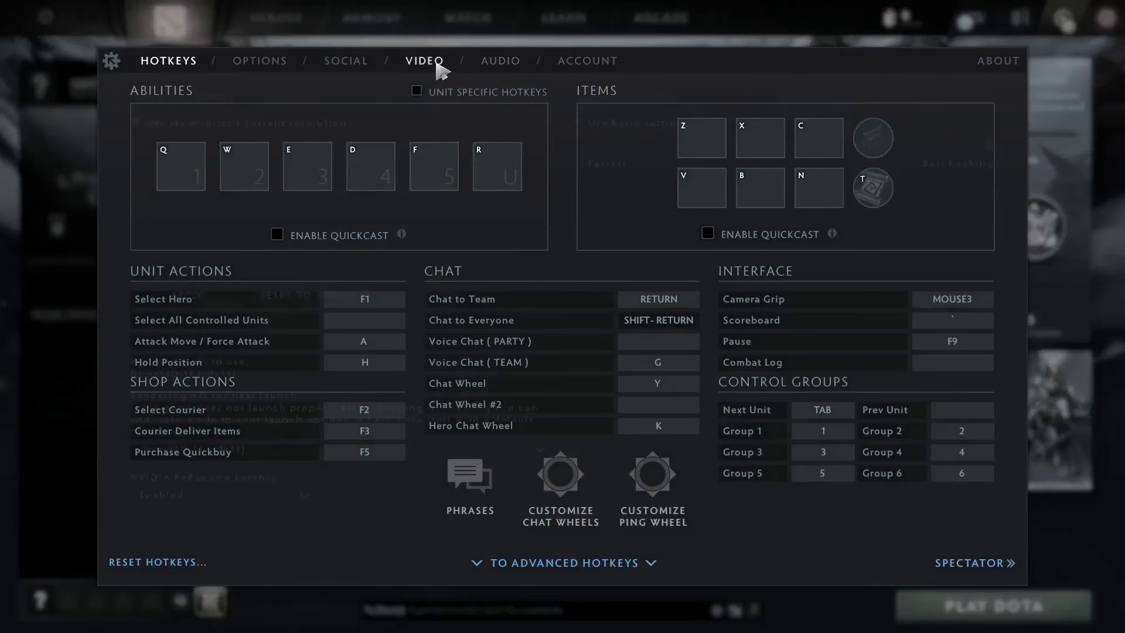
# Step: In video settings, use advanced resolution settings with size 1600x900 and Windowed display mode, and apply
pyautogui.click(440, 69)
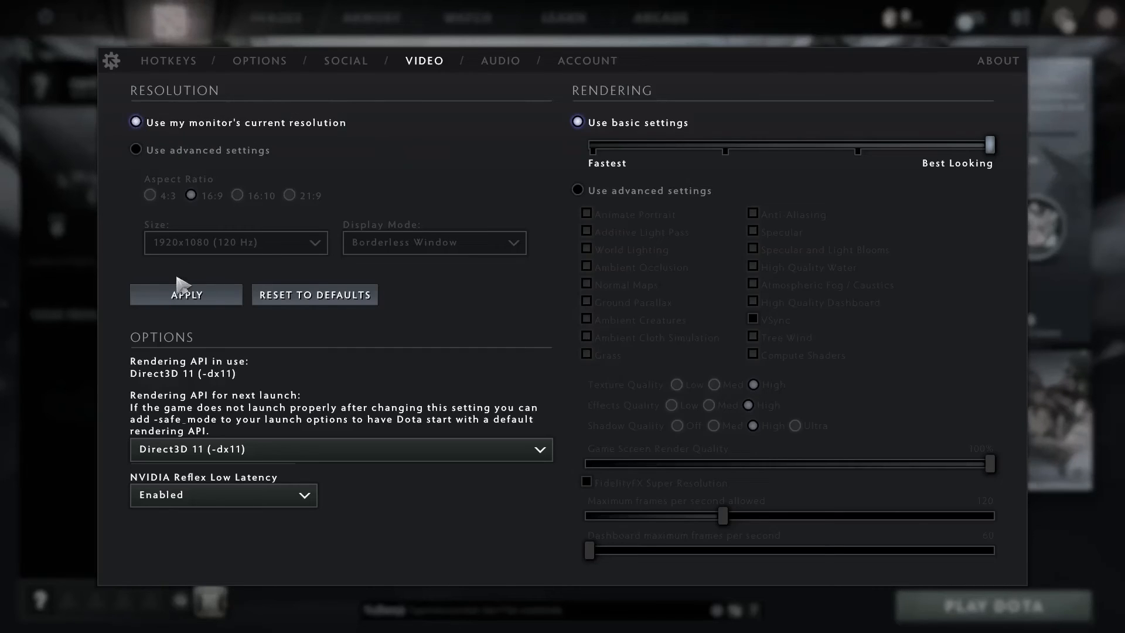
pyautogui.click(137, 150)
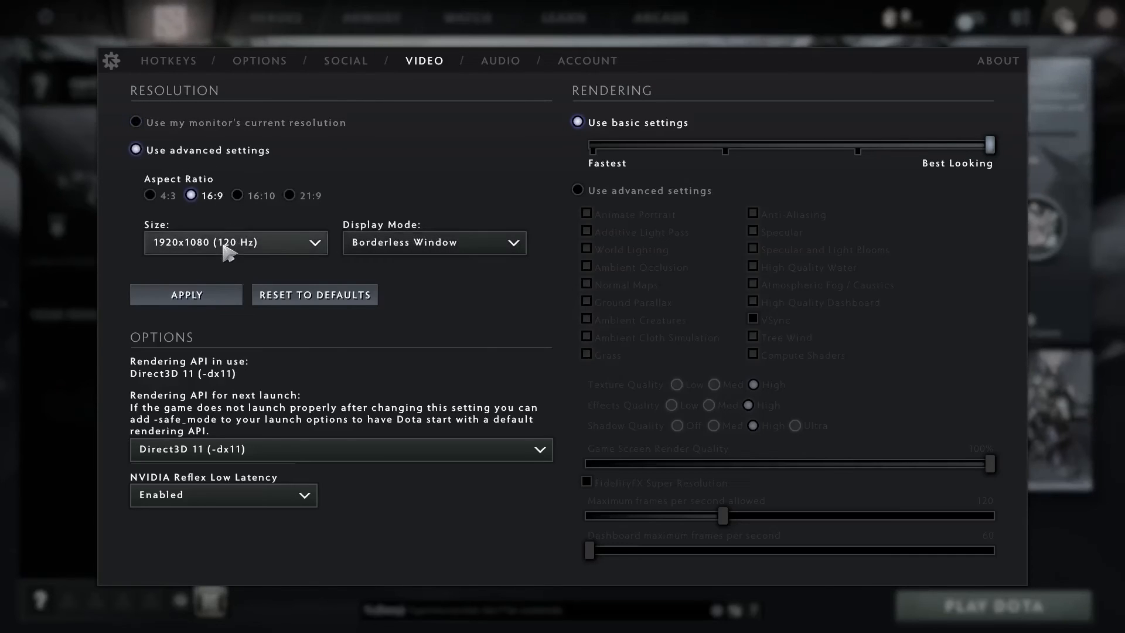
pyautogui.click(227, 246)
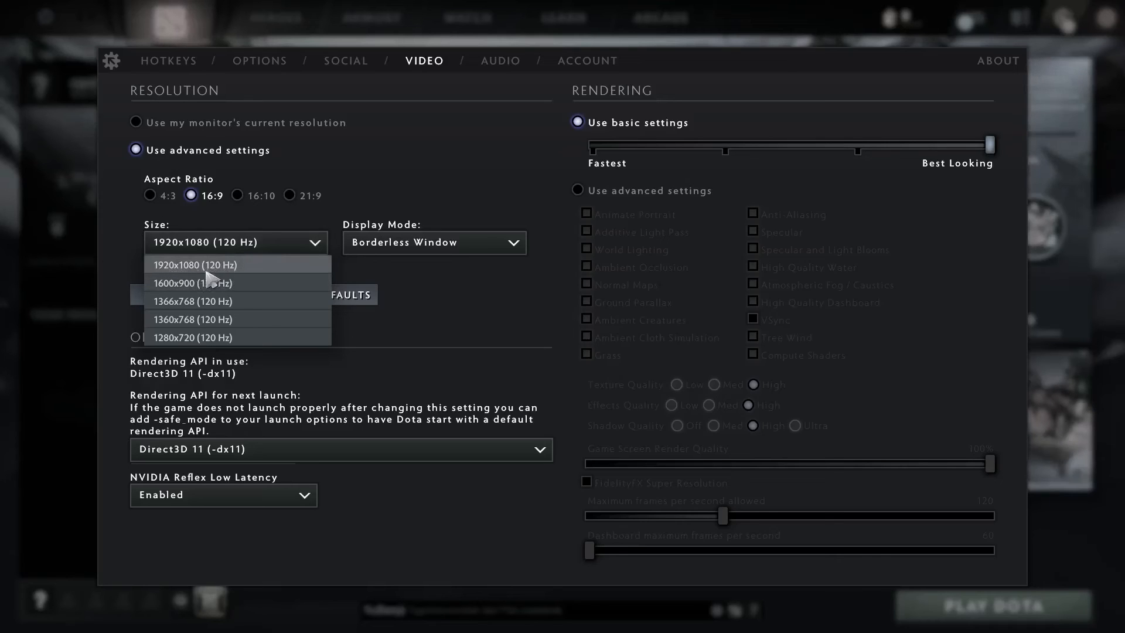
pyautogui.click(210, 284)
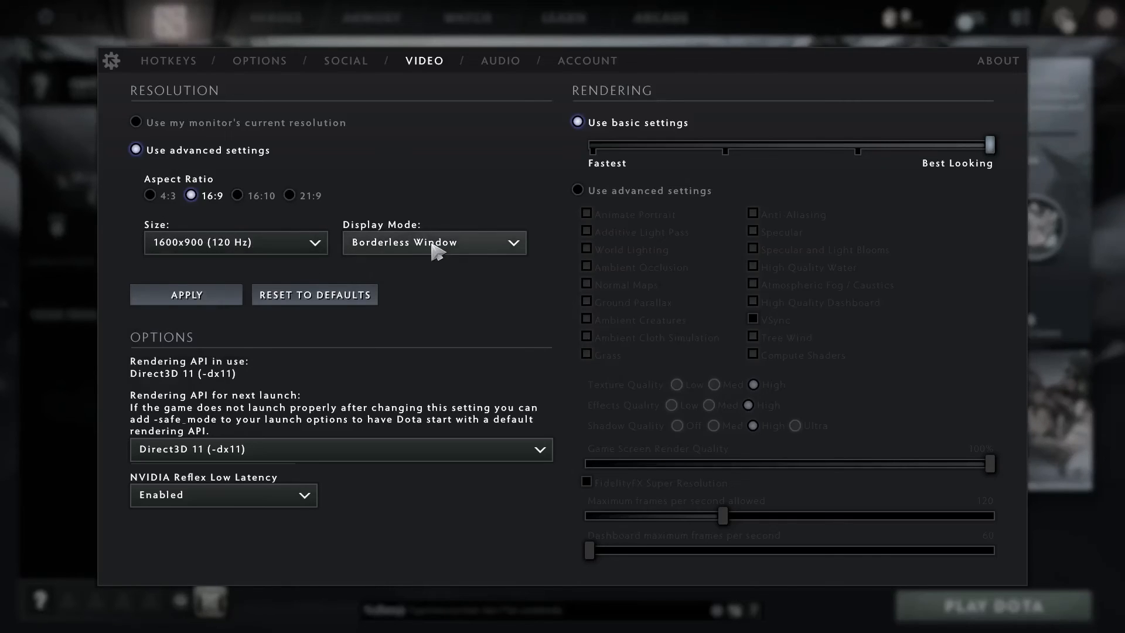
pyautogui.click(431, 244)
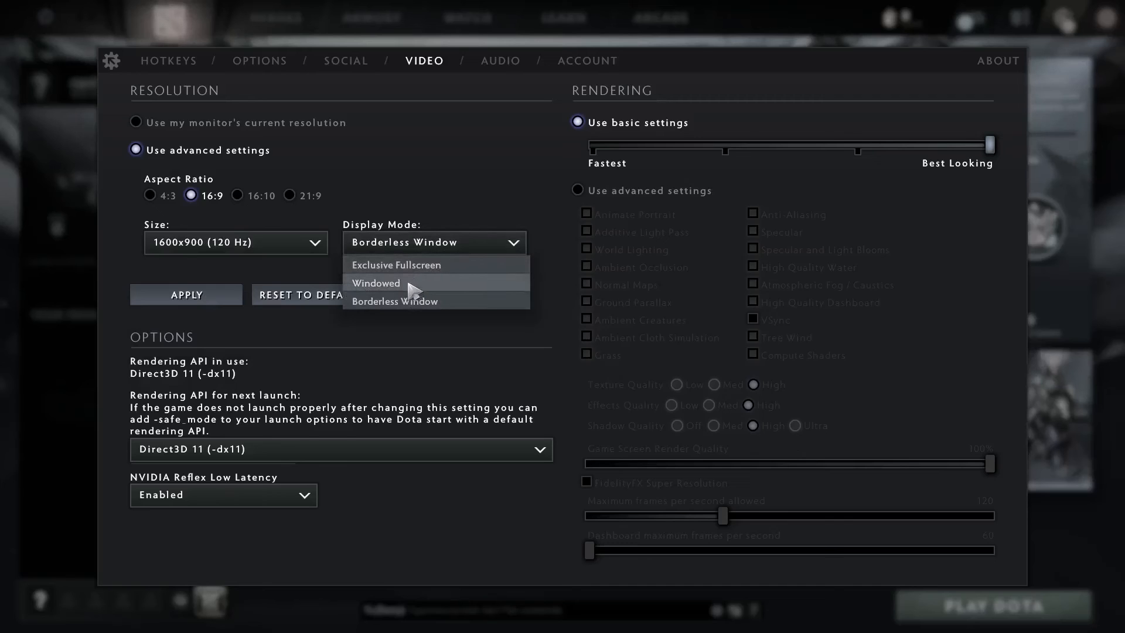
pyautogui.click(401, 285)
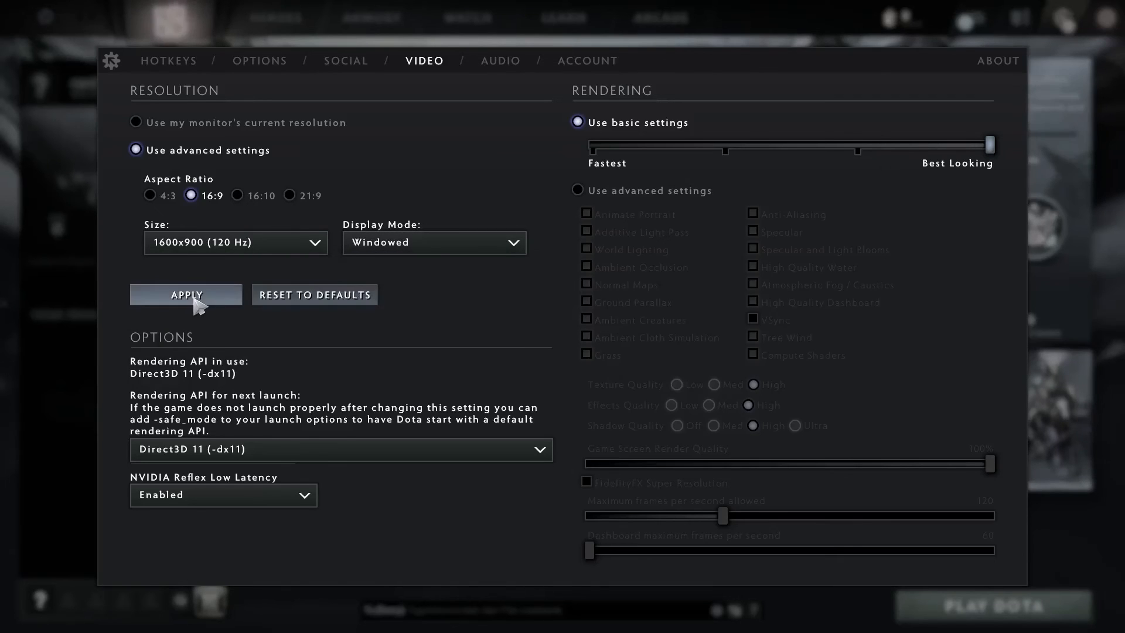
pyautogui.click(187, 298)
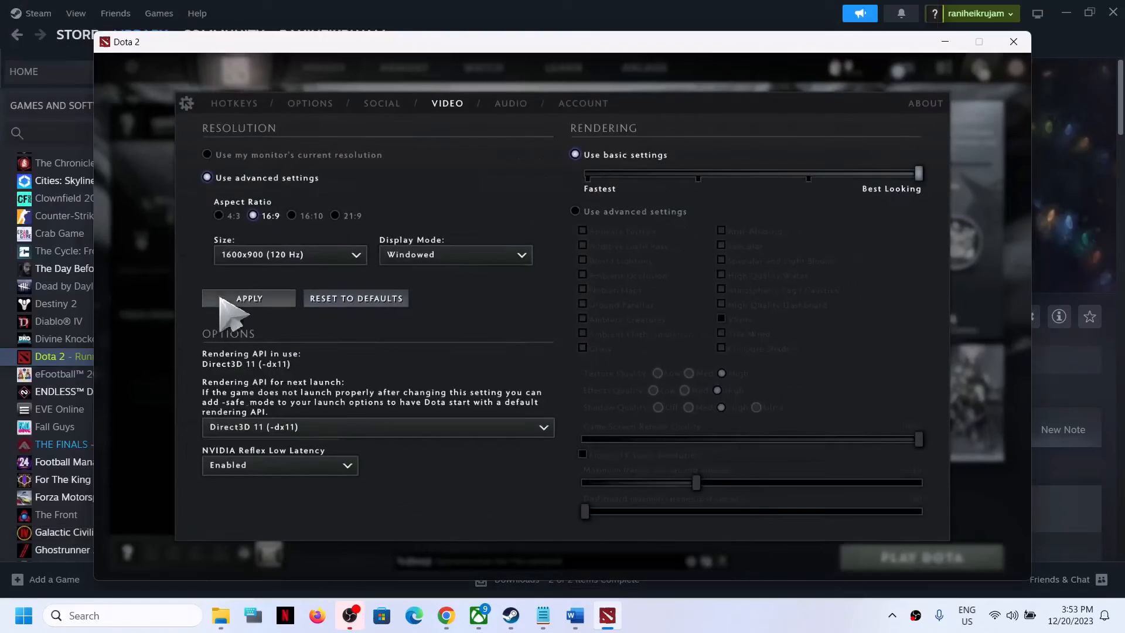
# Step: Set the NVIDIA Reflex Low Latency option in the video settings to Disabled, leaving the rendering API as Direct3D 11
pyautogui.click(396, 430)
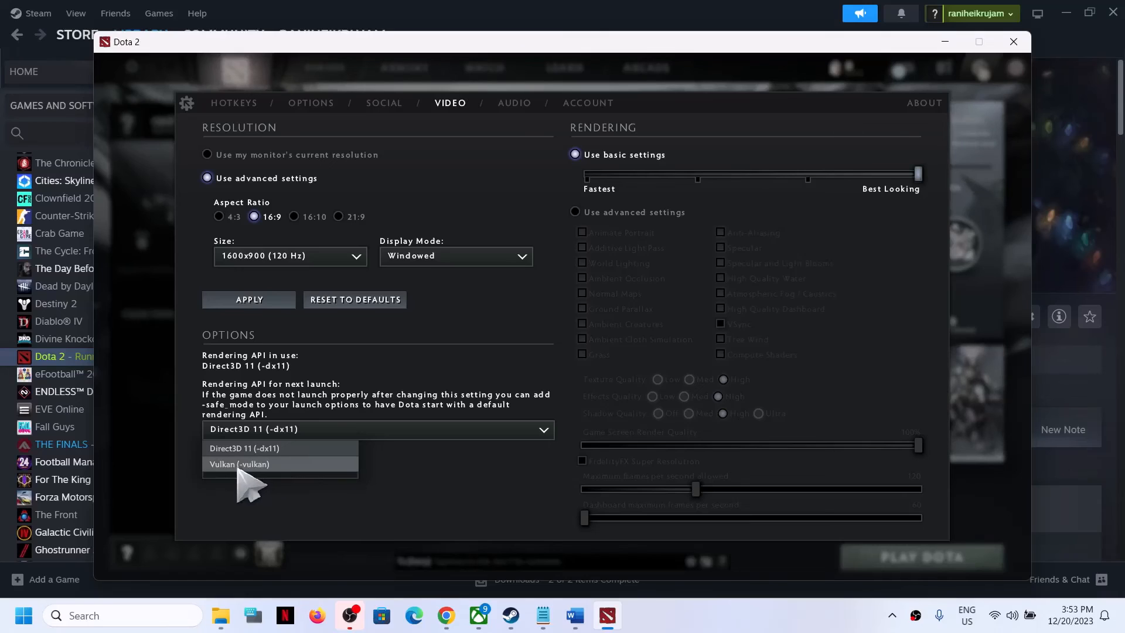
pyautogui.click(413, 454)
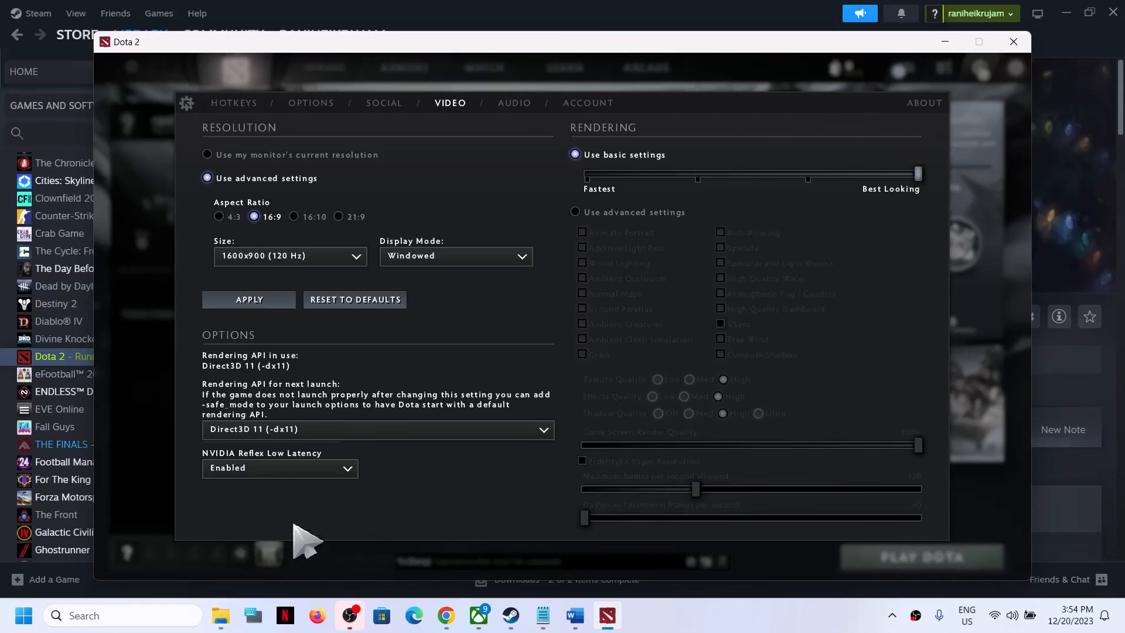
pyautogui.click(261, 472)
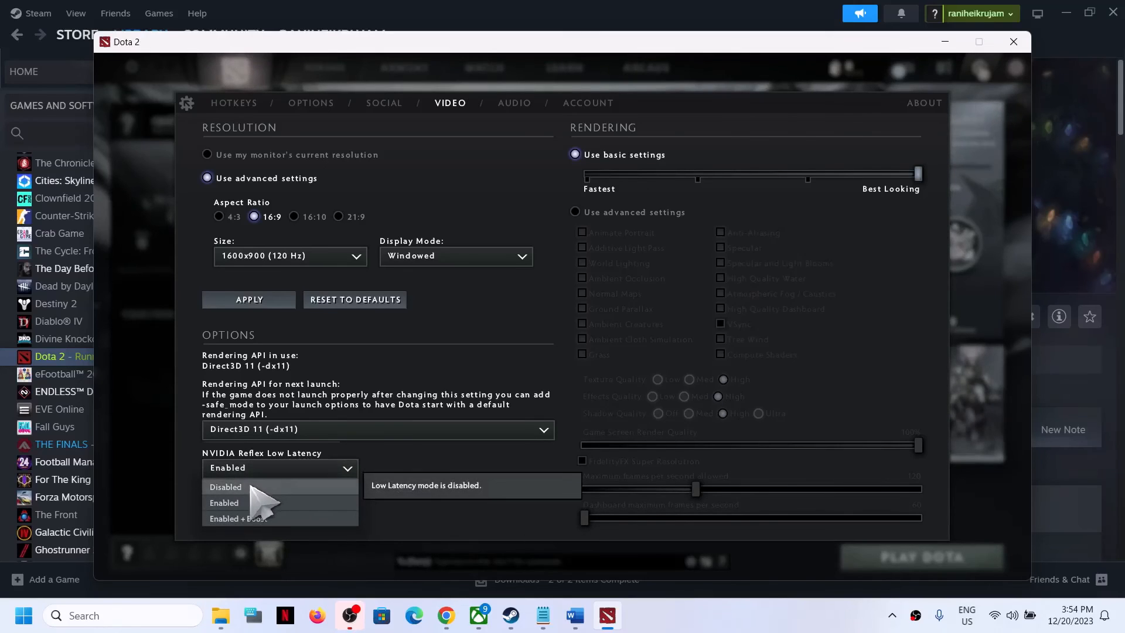
pyautogui.click(249, 486)
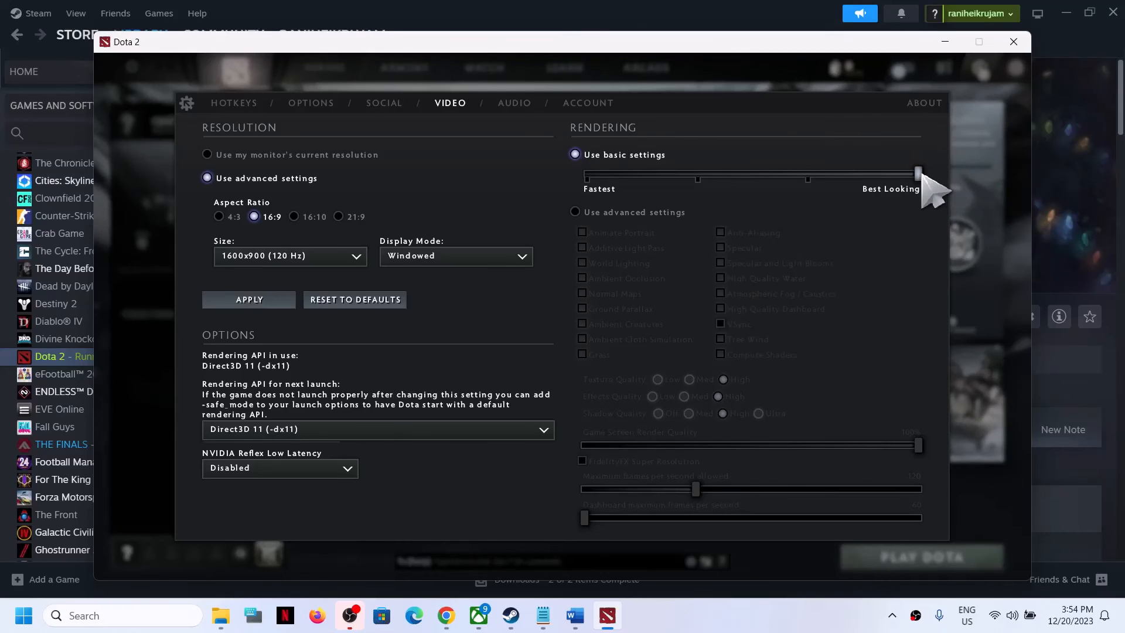
# Step: Lower the basic rendering quality slider to Fastest, switch to advanced rendering settings, and close the settings
pyautogui.moveTo(919, 178); pyautogui.dragTo(840, 180)
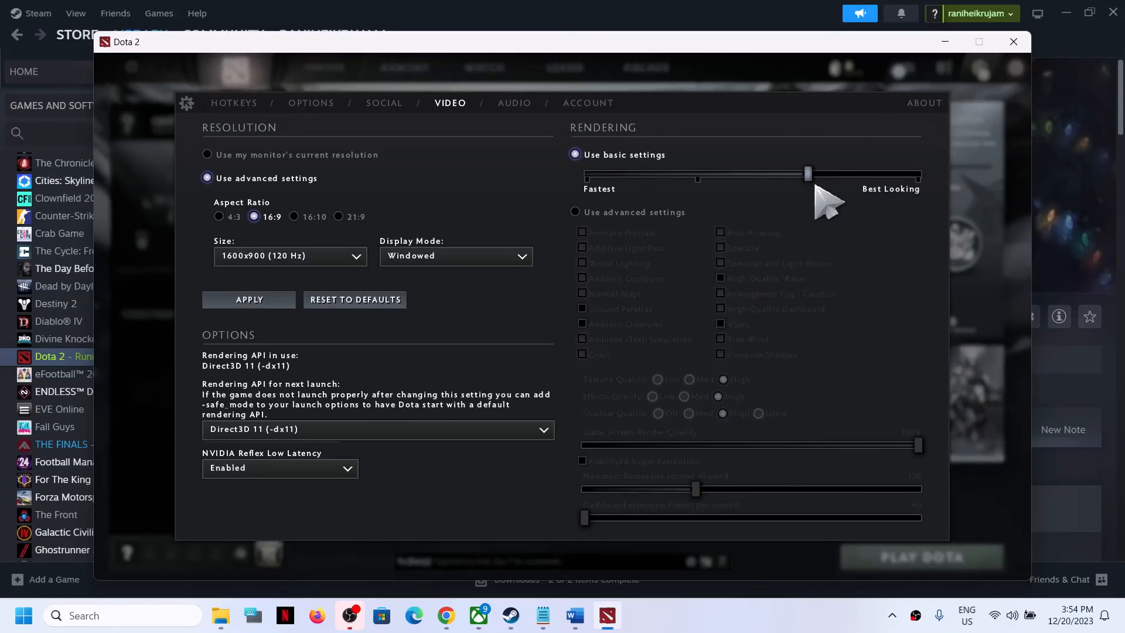
pyautogui.moveTo(809, 179)
pyautogui.mouseDown()
pyautogui.moveTo(771, 188)
pyautogui.moveTo(722, 177)
pyautogui.moveTo(918, 176)
pyautogui.moveTo(923, 186)
pyautogui.moveTo(825, 179)
pyautogui.mouseUp()
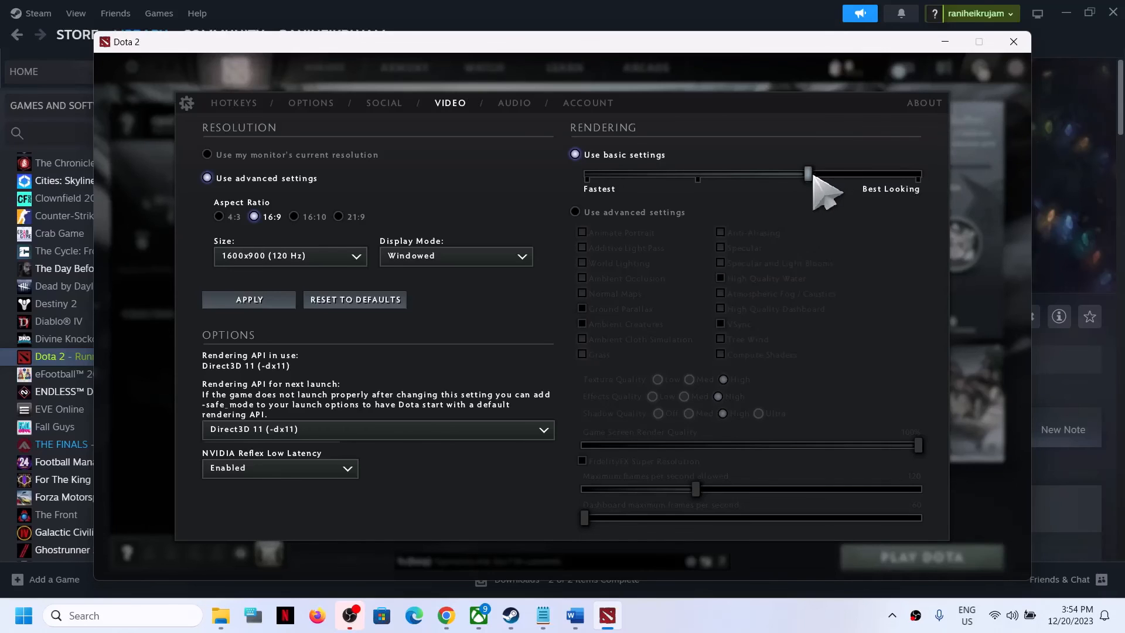
pyautogui.click(764, 178)
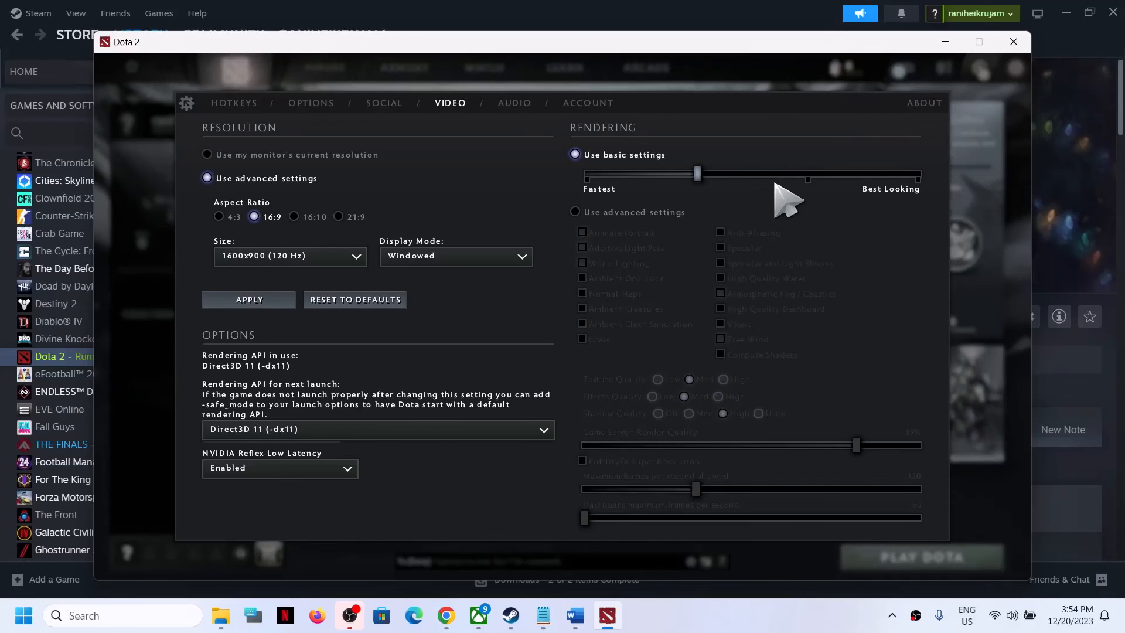
pyautogui.moveTo(695, 176); pyautogui.dragTo(579, 176)
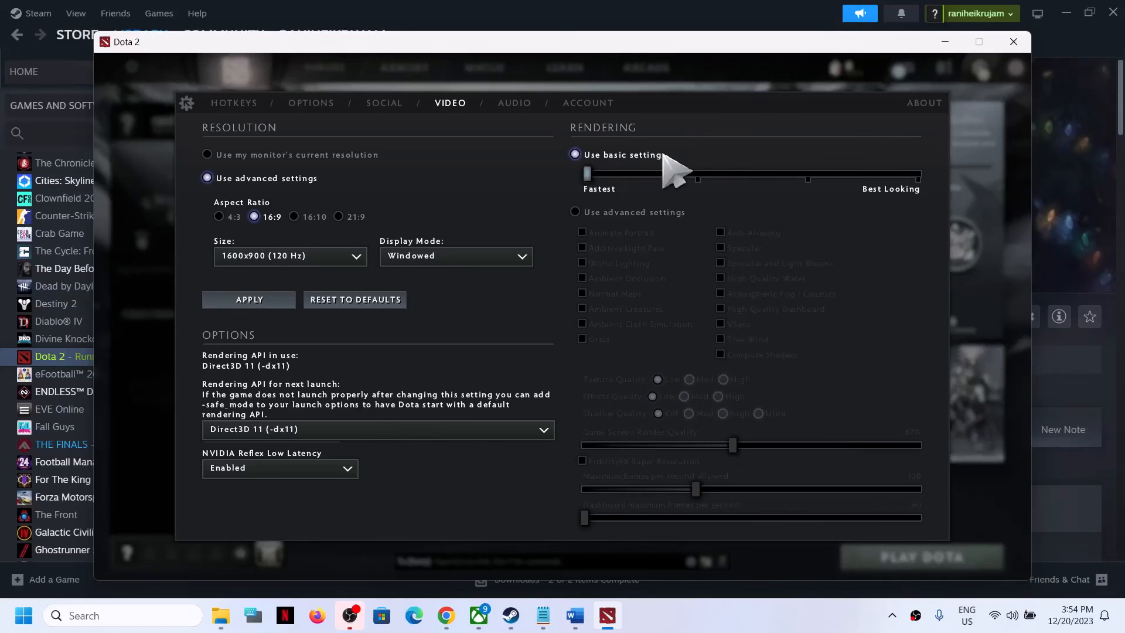
pyautogui.click(576, 213)
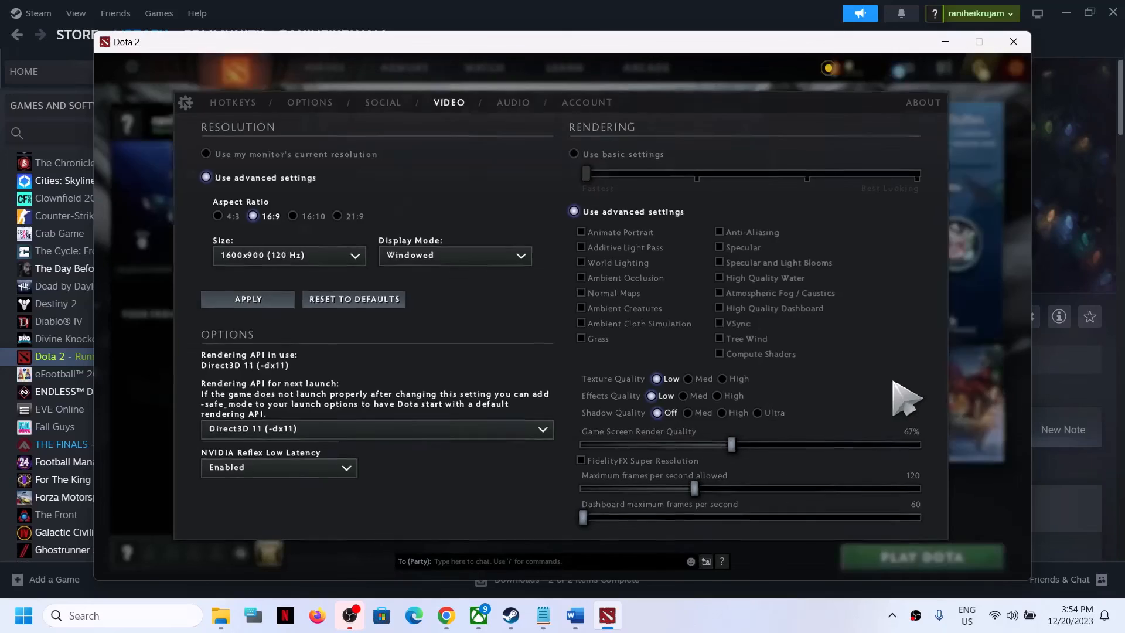
pyautogui.press('Escape')
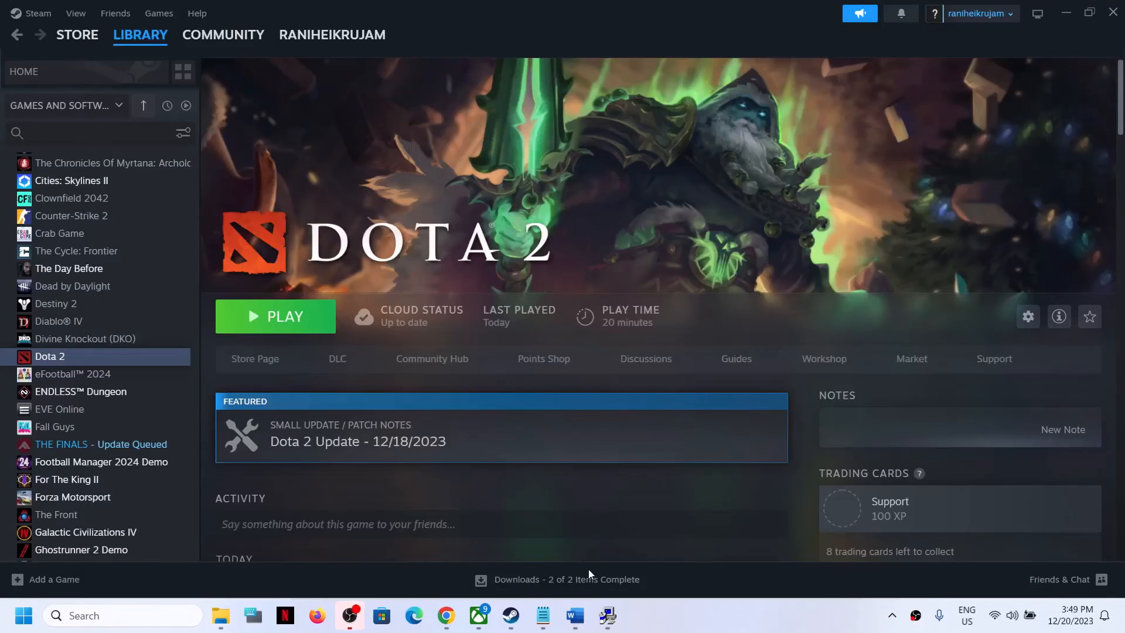
# Step: Read Step 16 and Step 17 about updating the system BIOS in the Word document
pyautogui.click(575, 615)
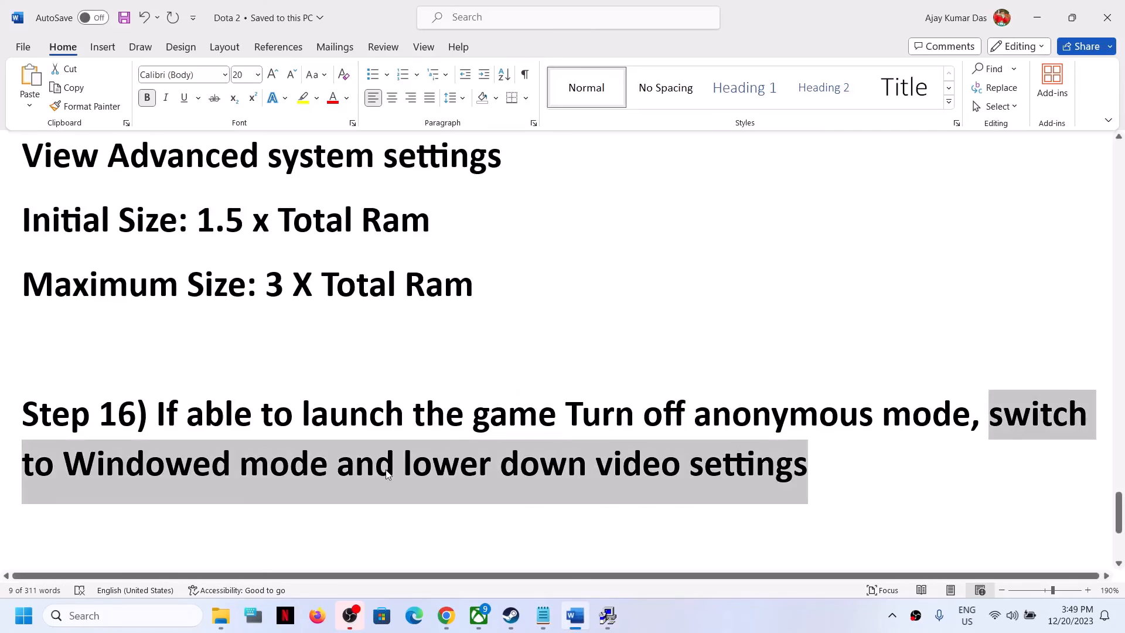
pyautogui.scroll(-2, 171, 457)
pyautogui.moveTo(171, 457); pyautogui.dragTo(613, 465)
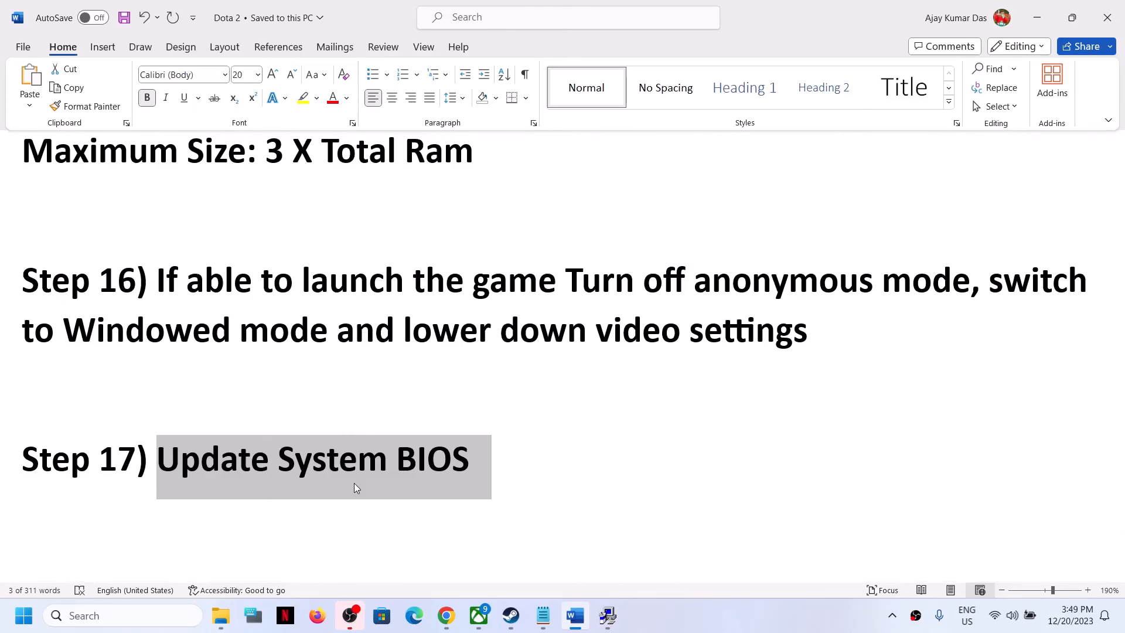
pyautogui.moveTo(176, 460); pyautogui.dragTo(510, 447)
pyautogui.click(1017, 604)
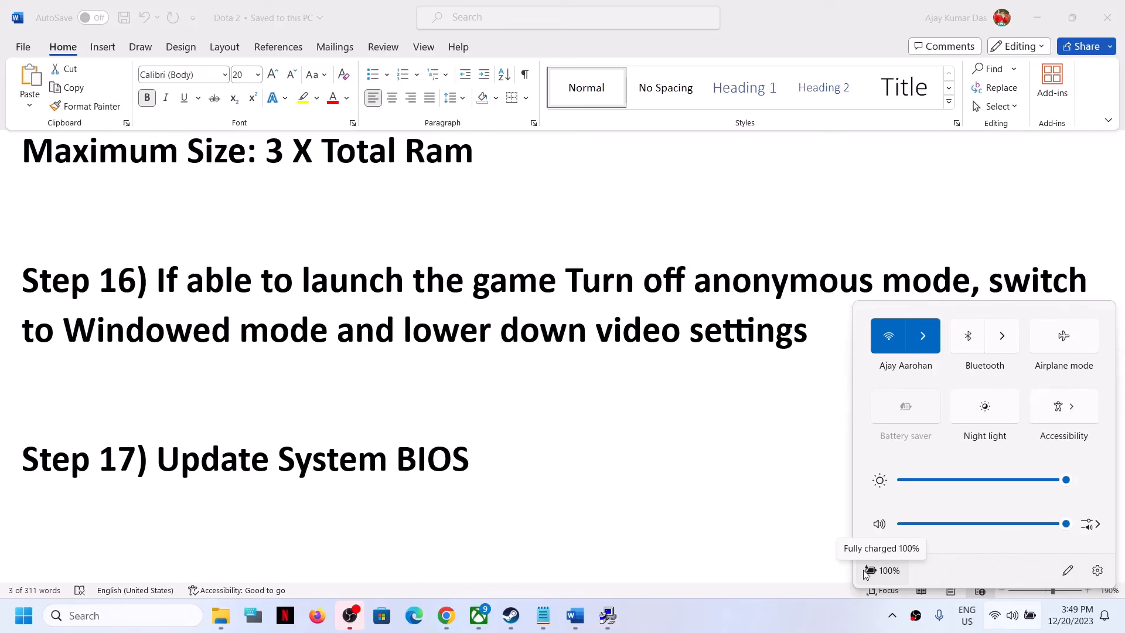
# Step: Read the next instruction further down the Word document
pyautogui.click(511, 615)
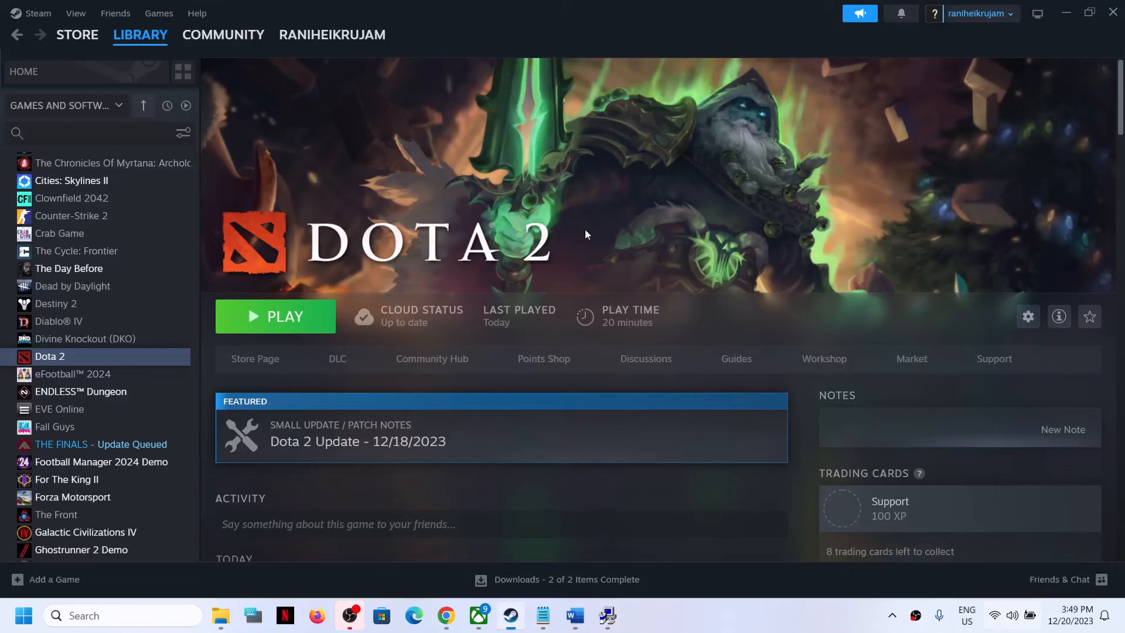
pyautogui.click(575, 615)
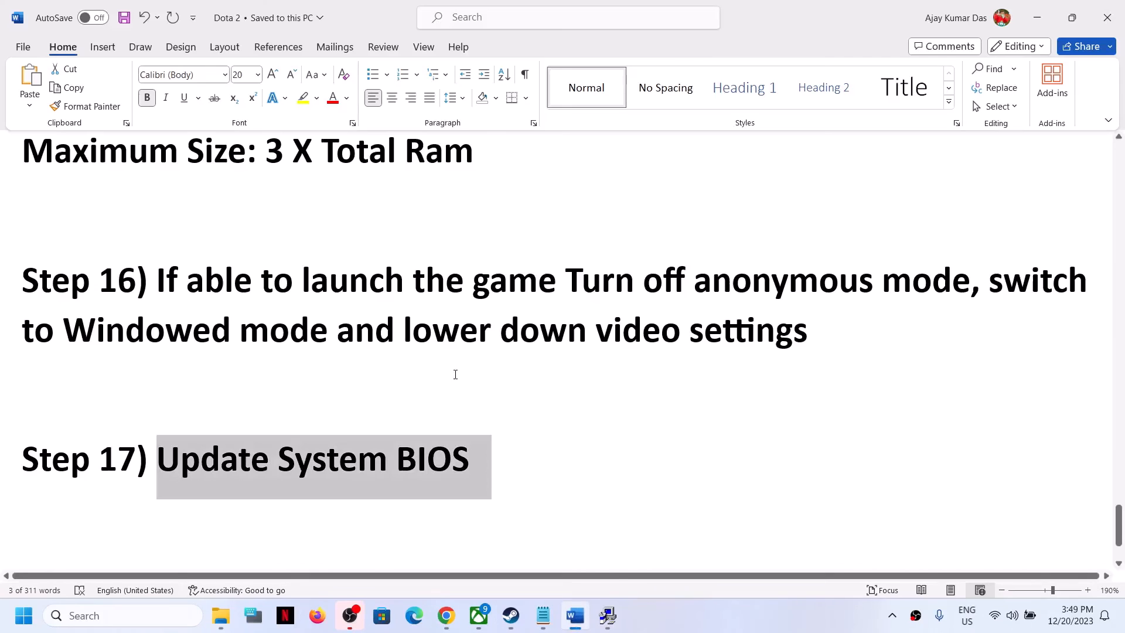
pyautogui.scroll(-2, 437, 452)
pyautogui.moveTo(138, 468); pyautogui.dragTo(913, 471)
# Step: Show the Uninstall option in Dota 2's Manage menu in the Steam library, then close the menu
pyautogui.click(1048, 10)
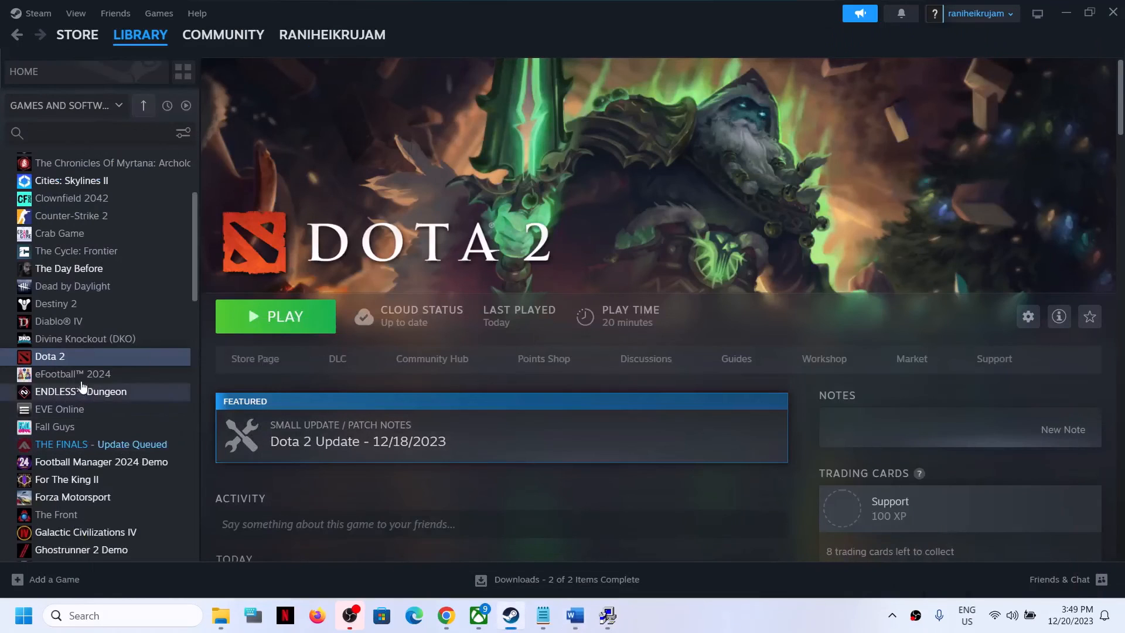
pyautogui.rightClick(92, 355)
pyautogui.moveTo(145, 446)
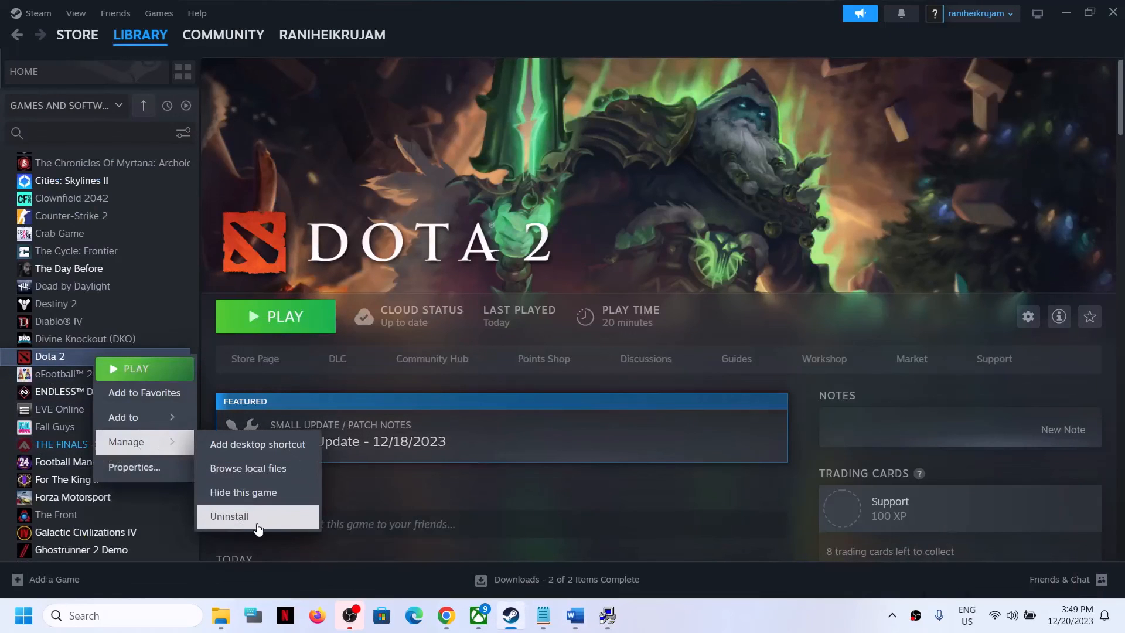
pyautogui.click(550, 331)
# Step: Navigate up from the Dota 2 win64 folder to the steamapps common folder in File Explorer
pyautogui.click(220, 615)
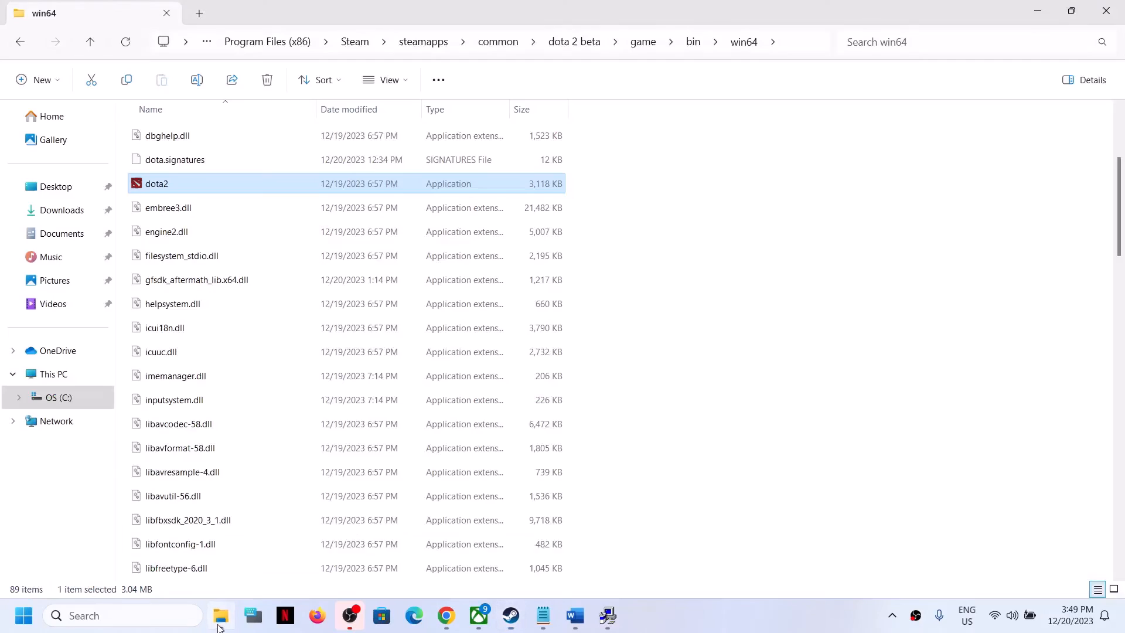
pyautogui.click(90, 42)
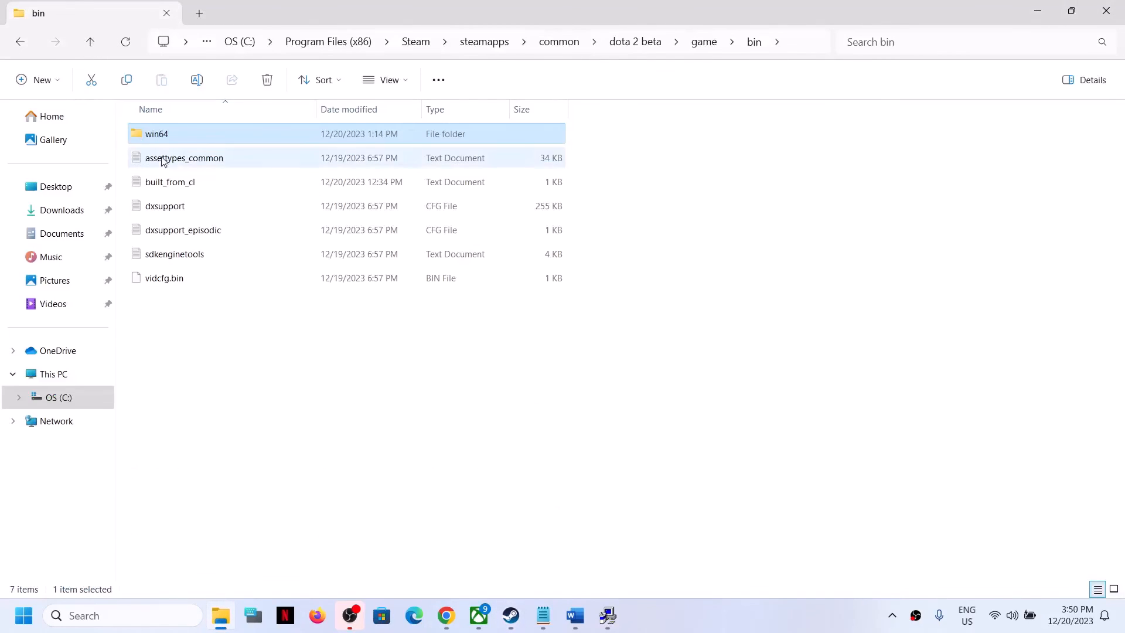
pyautogui.click(89, 49)
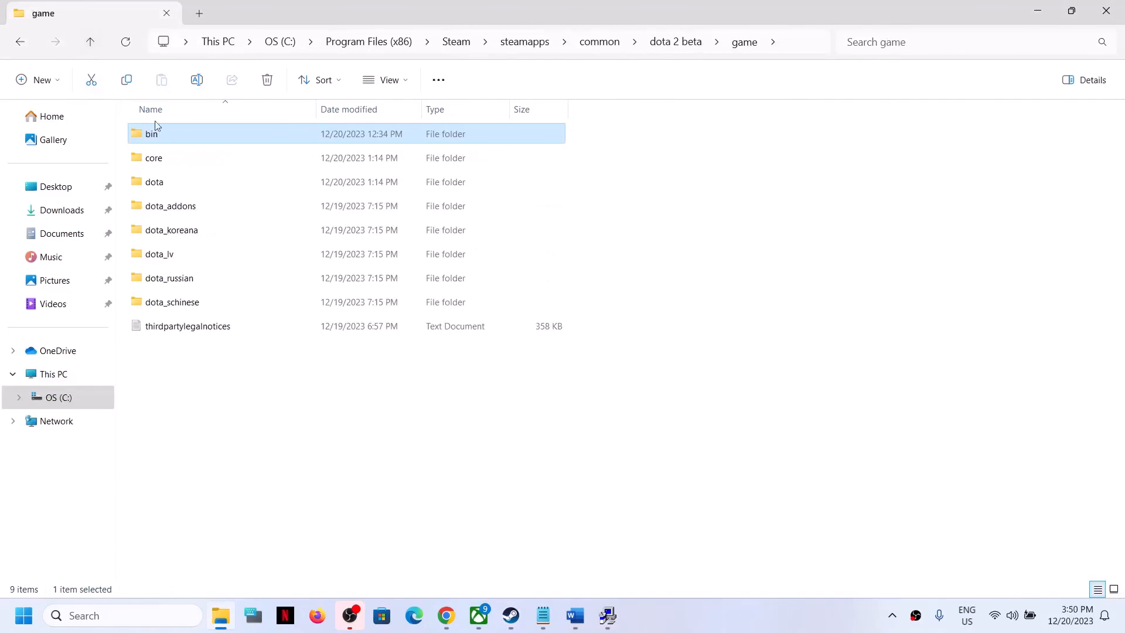
pyautogui.click(92, 42)
pyautogui.click(93, 39)
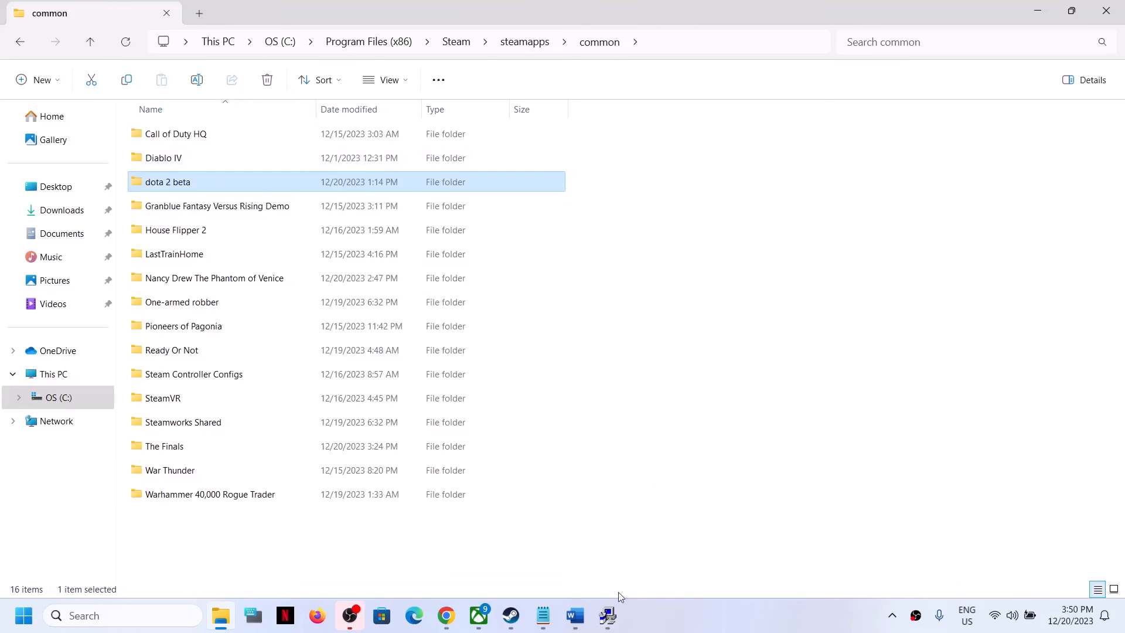
# Step: Show the Browse local files option in Dota 2's Manage menu in Steam
pyautogui.click(510, 615)
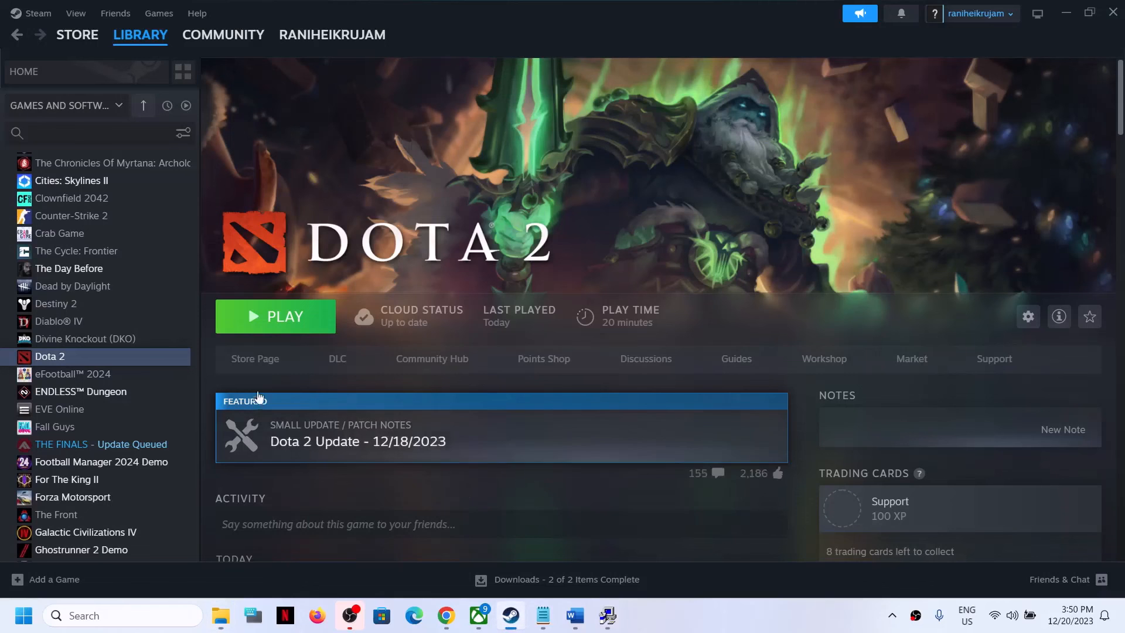
pyautogui.rightClick(111, 355)
pyautogui.moveTo(153, 437)
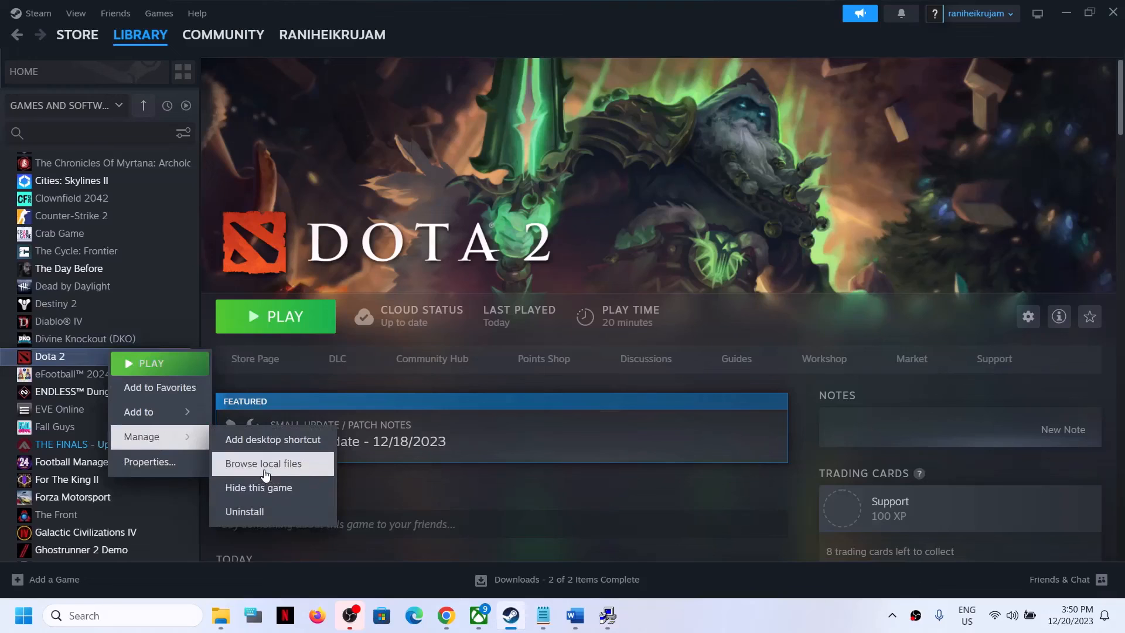
# Step: Open the context menu of the dota 2 beta folder in File Explorer, then close it without deleting
pyautogui.click(220, 615)
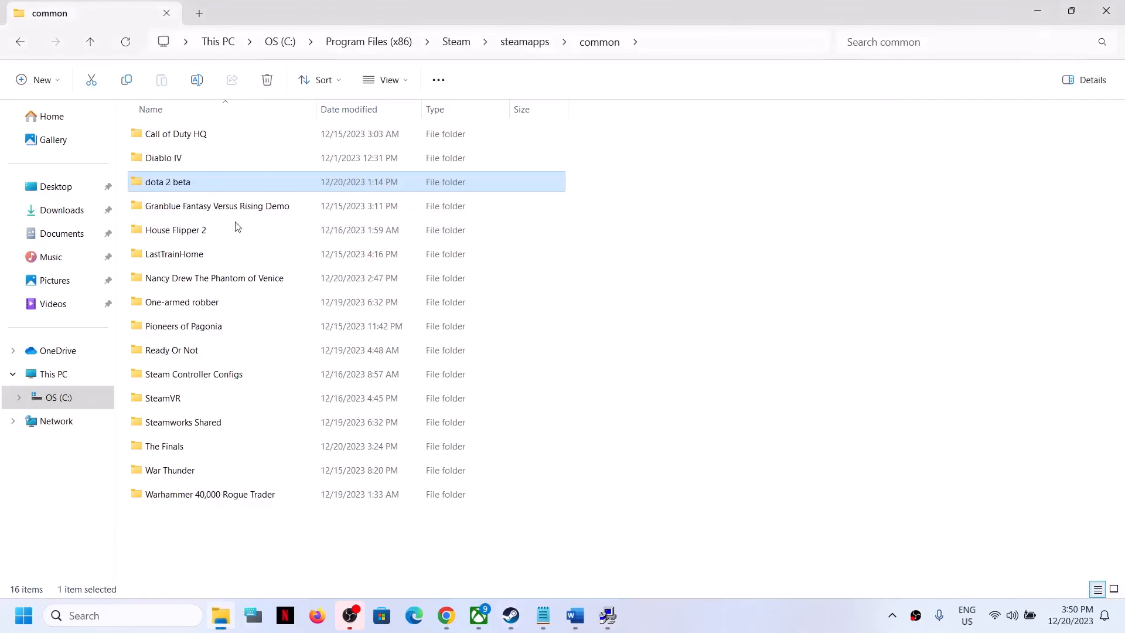
pyautogui.rightClick(177, 187)
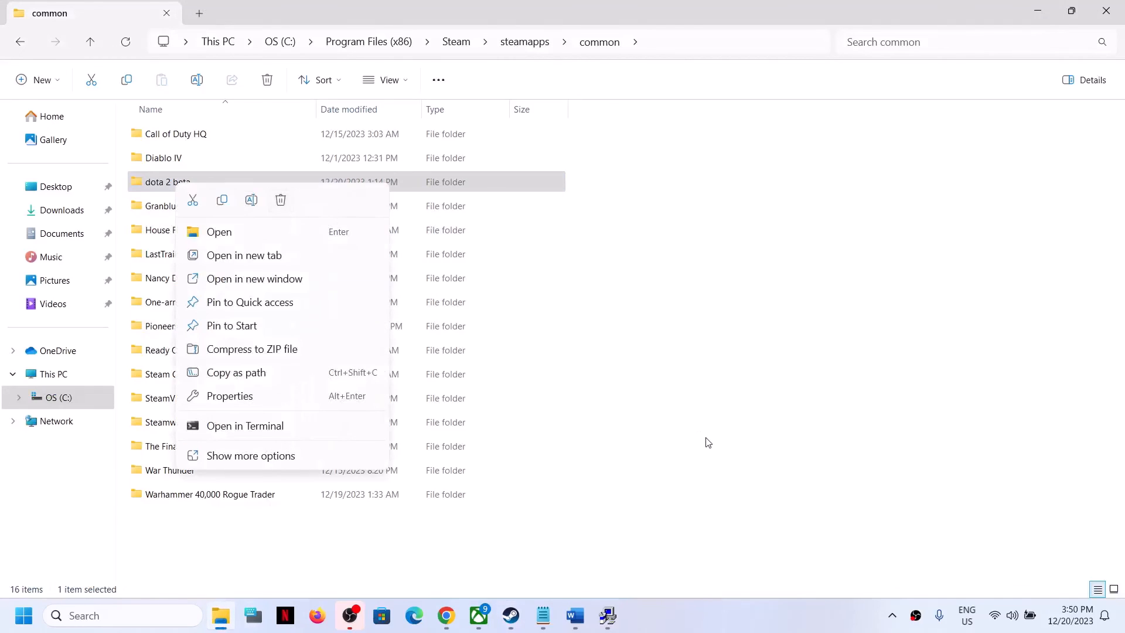
pyautogui.click(609, 507)
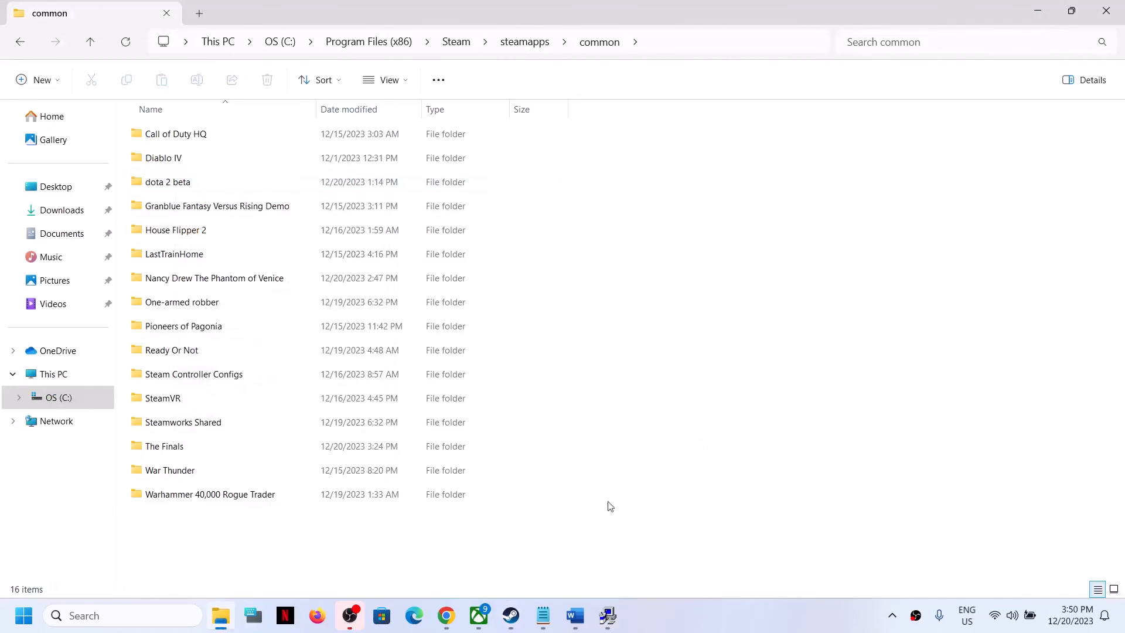
# Step: Open the Start menu's power options and close them without restarting
pyautogui.click(18, 614)
pyautogui.click(426, 564)
pyautogui.click(711, 492)
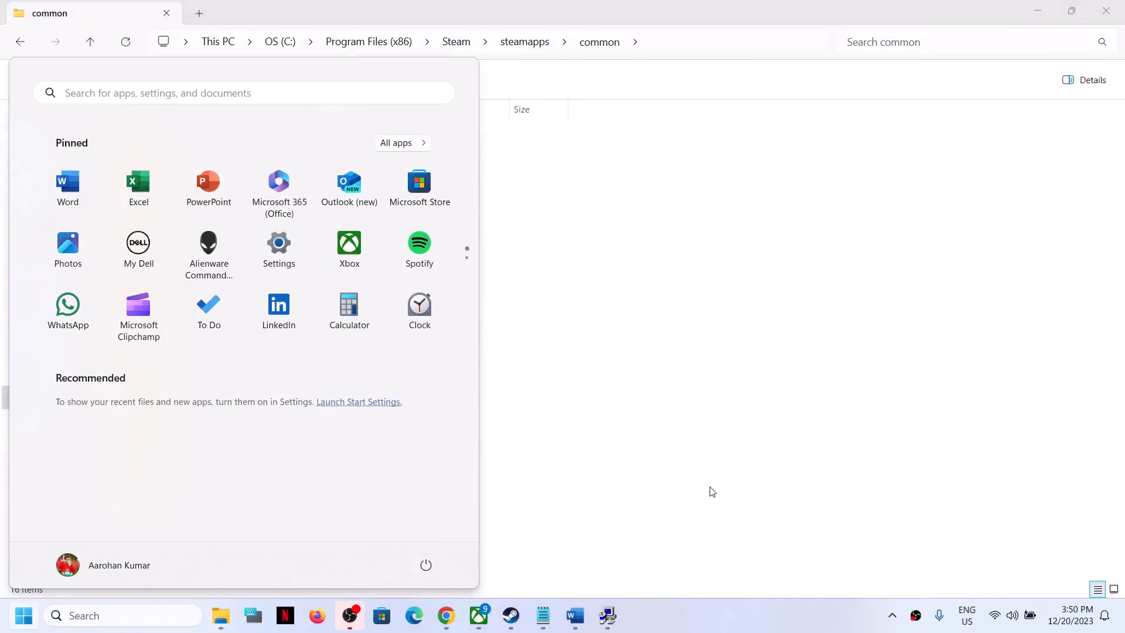
# Step: Read Step 18 in the Word document about uninstalling, deleting game files, restarting, and reinstalling to C Drive or another SSD
pyautogui.click(511, 615)
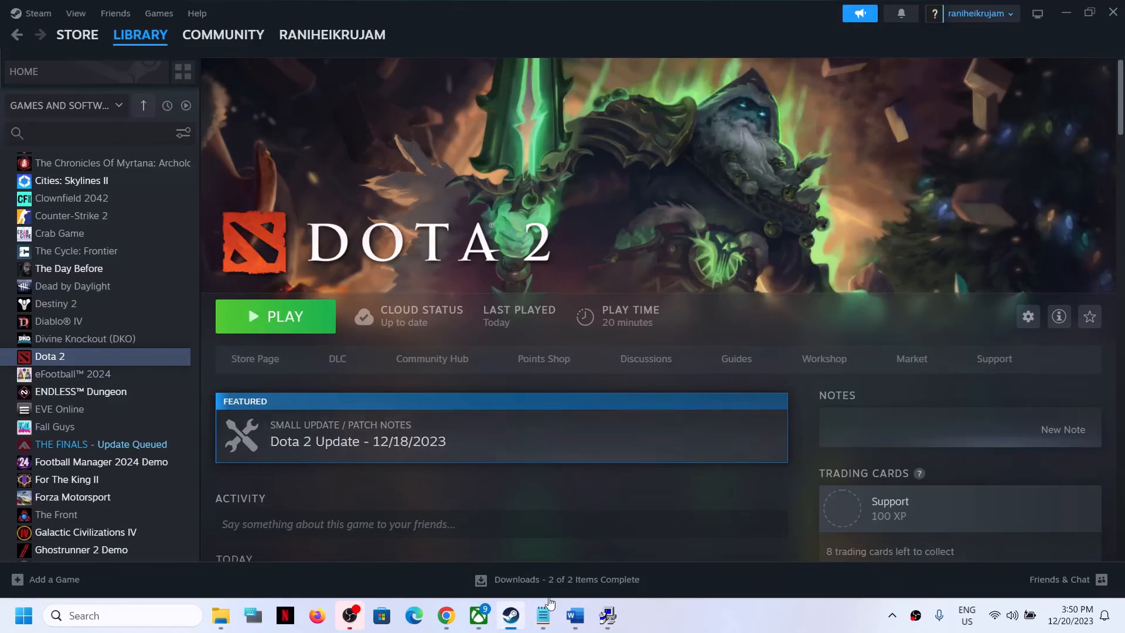
pyautogui.click(577, 616)
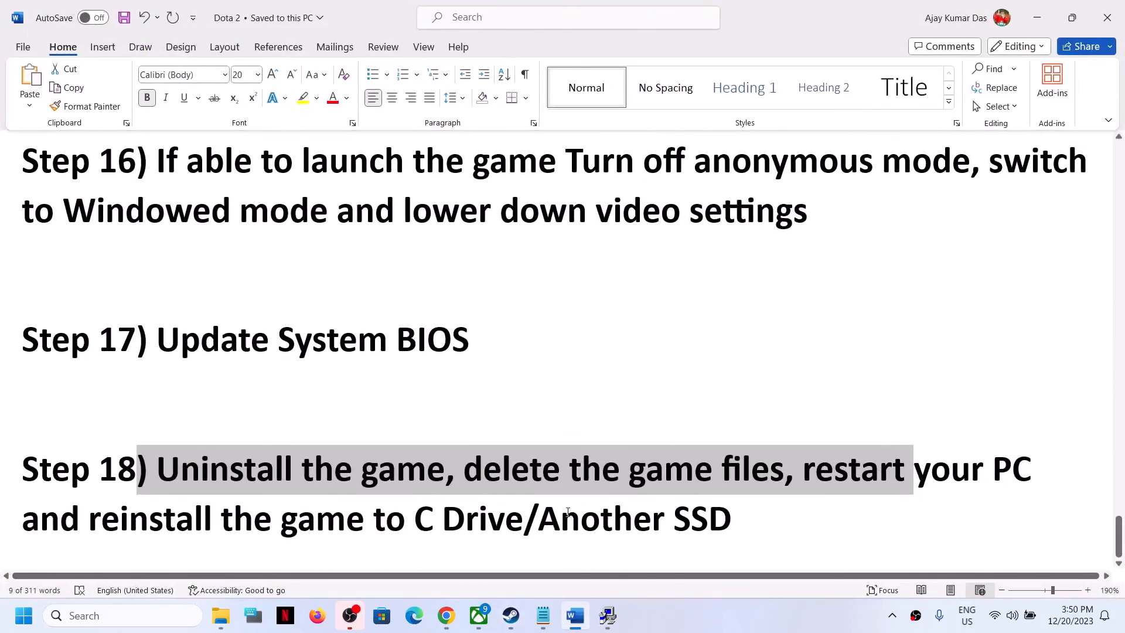
pyautogui.moveTo(568, 512); pyautogui.dragTo(817, 515)
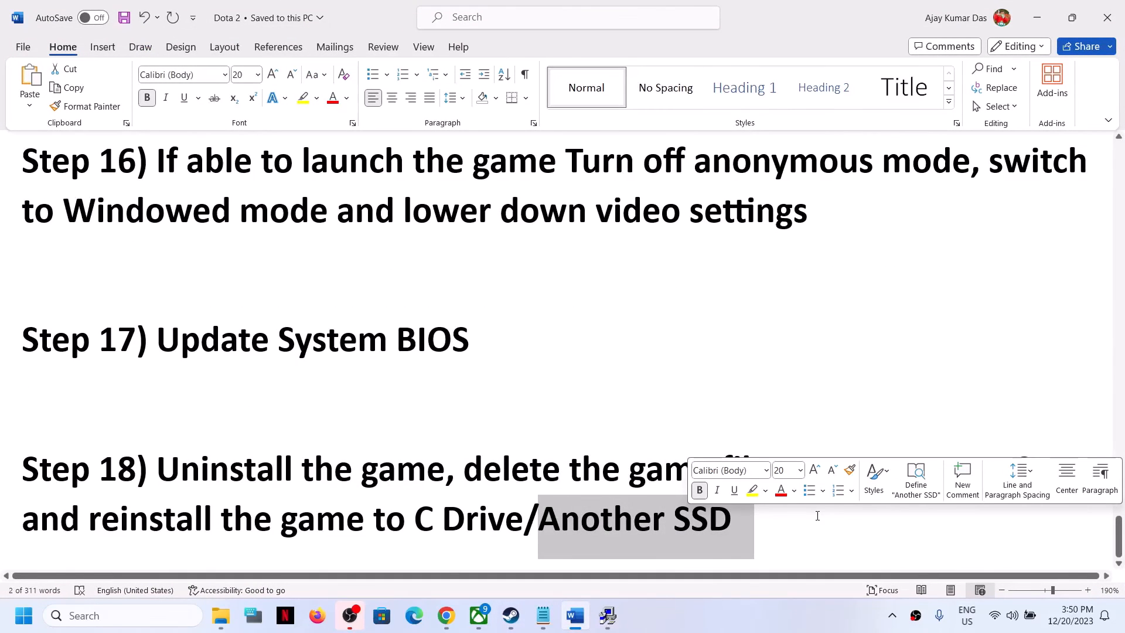
pyautogui.click(817, 515)
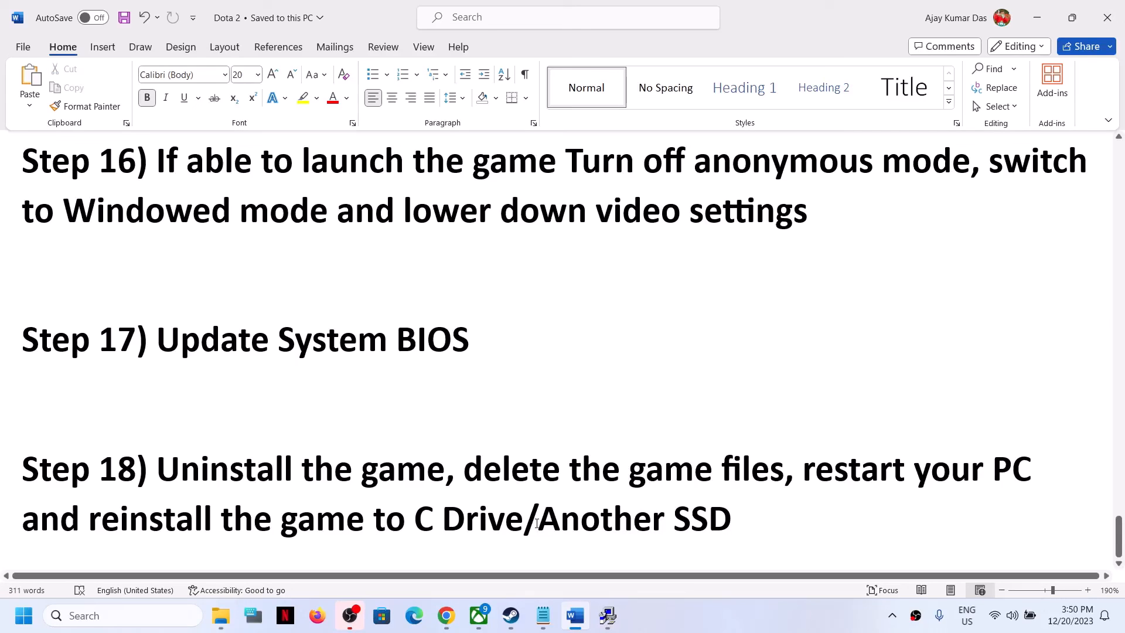
pyautogui.moveTo(524, 512); pyautogui.dragTo(417, 521)
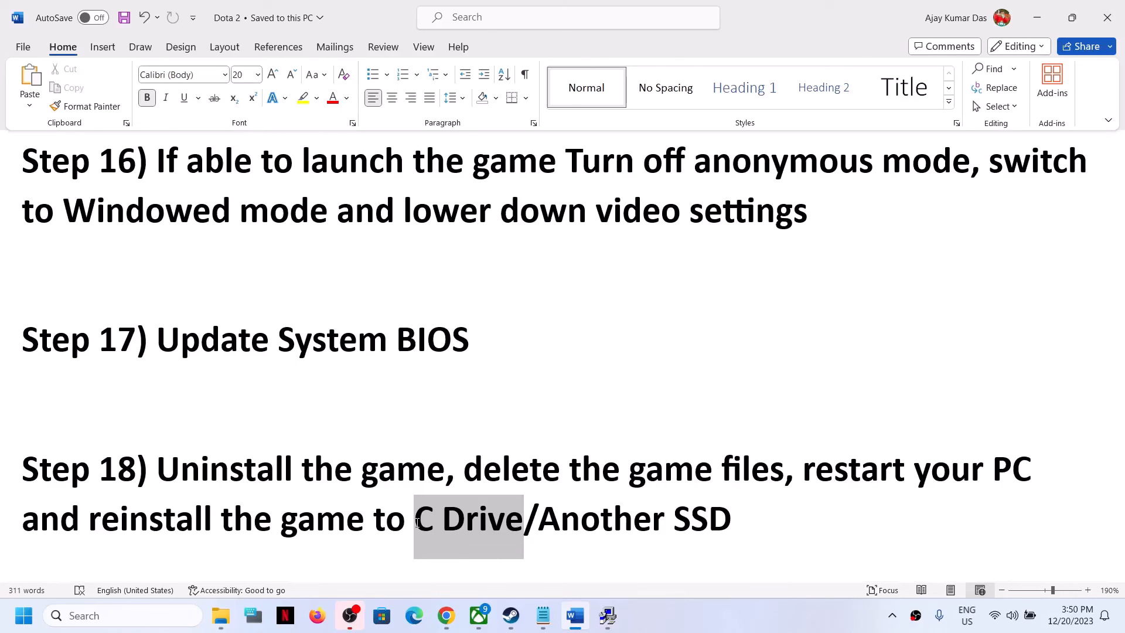
pyautogui.click(378, 518)
pyautogui.moveTo(346, 519); pyautogui.dragTo(732, 526)
pyautogui.click(543, 517)
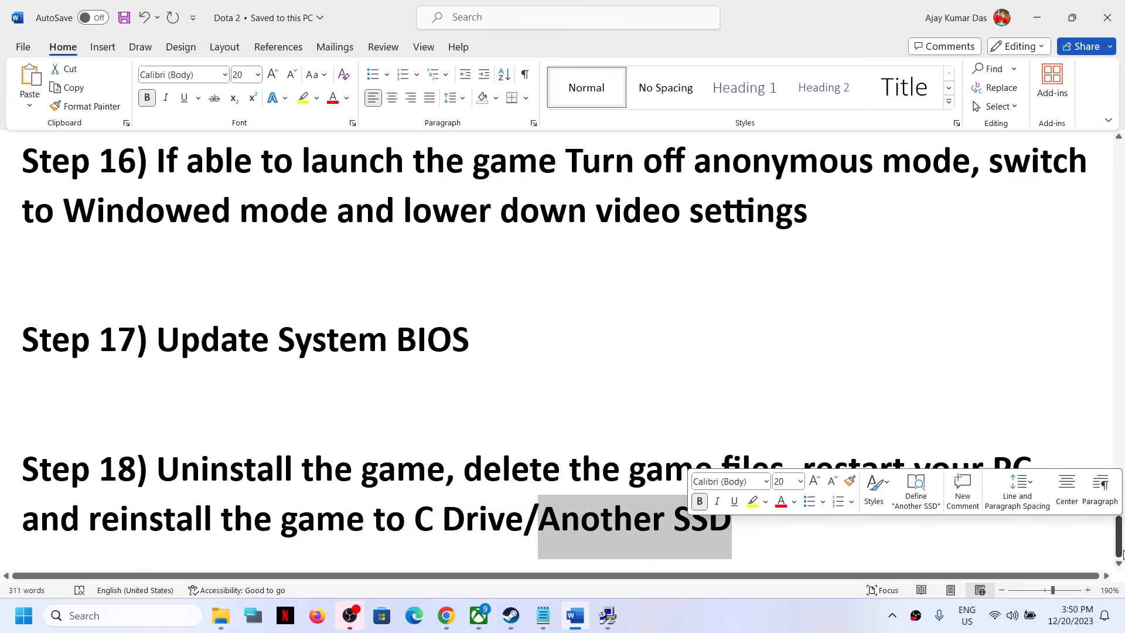
pyautogui.click(511, 615)
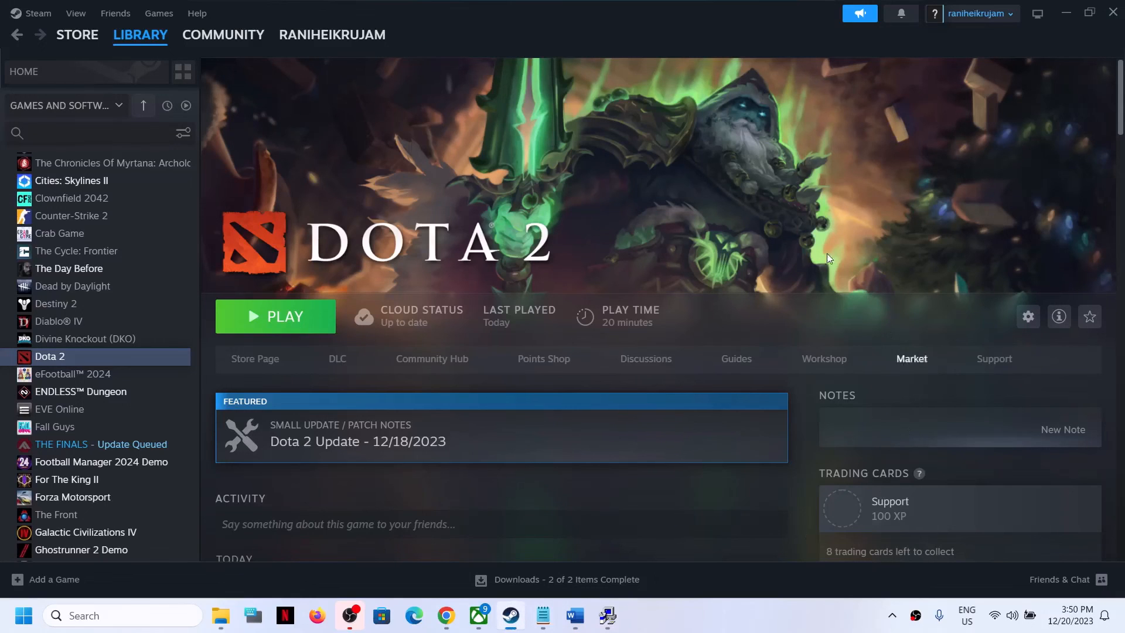